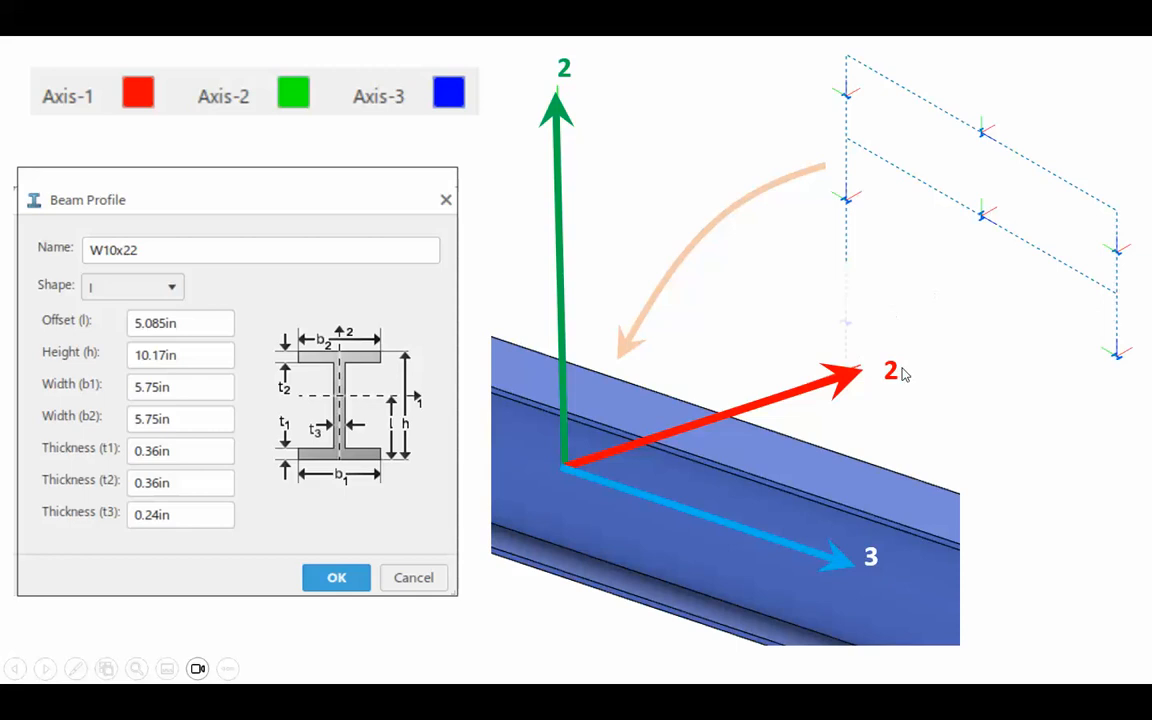
left_click(1032, 465)
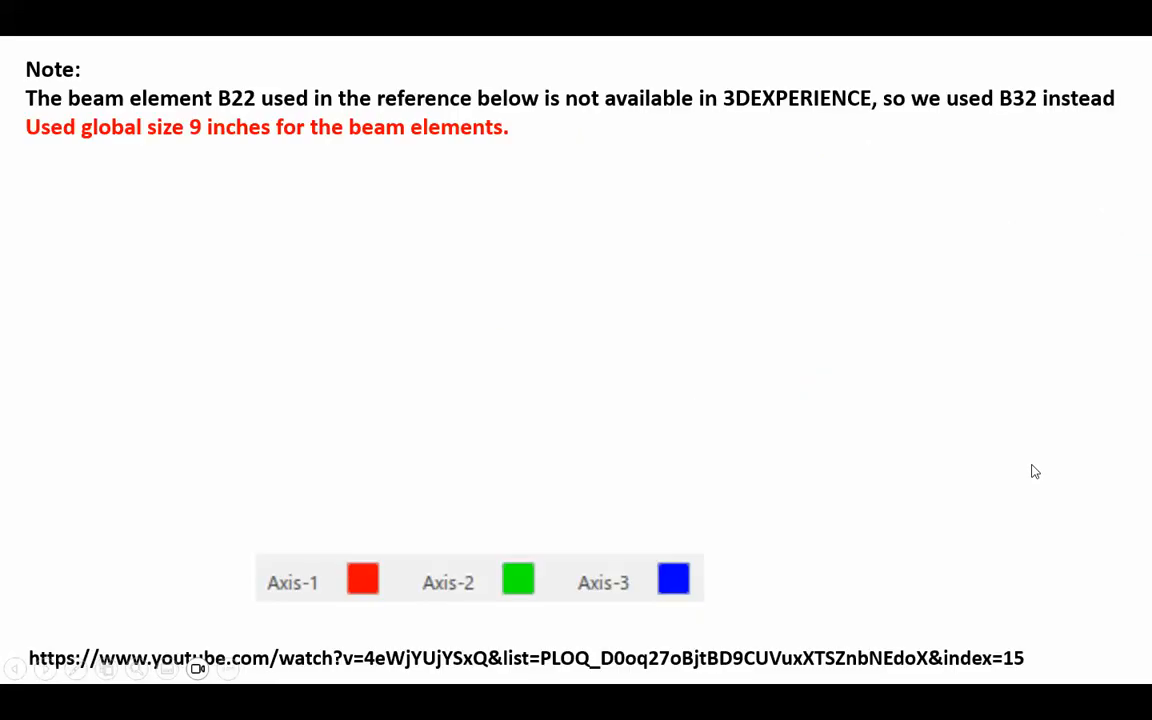
left_click(1032, 465)
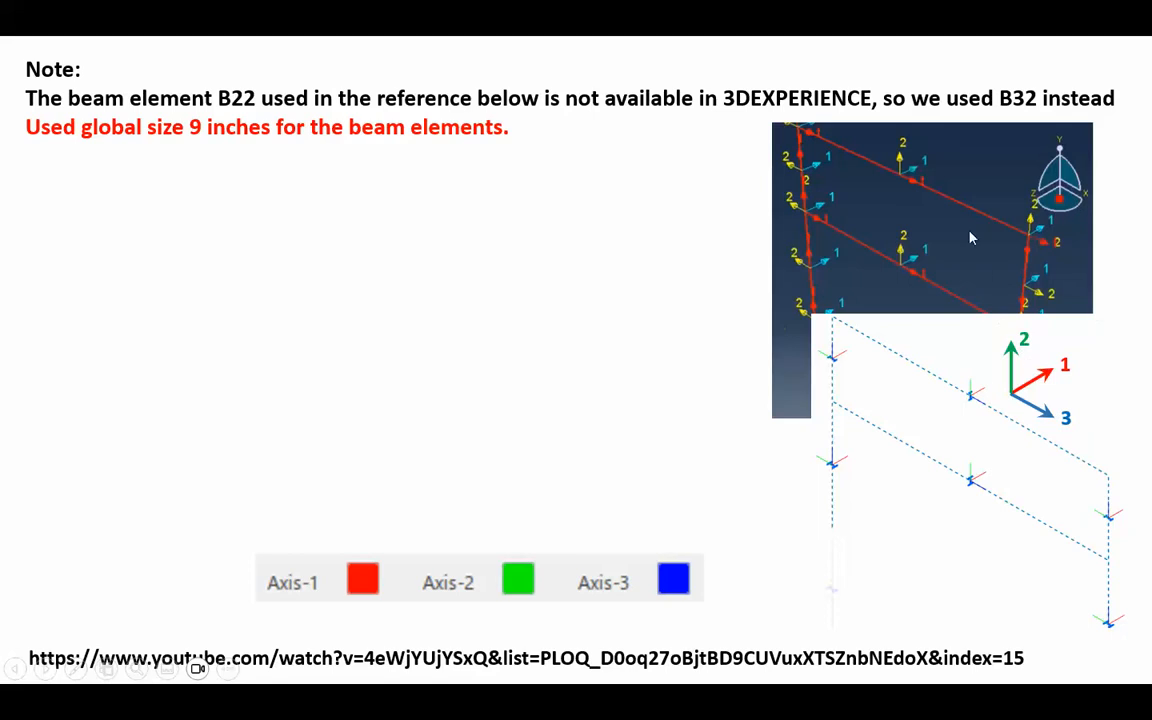
left_click(831, 570)
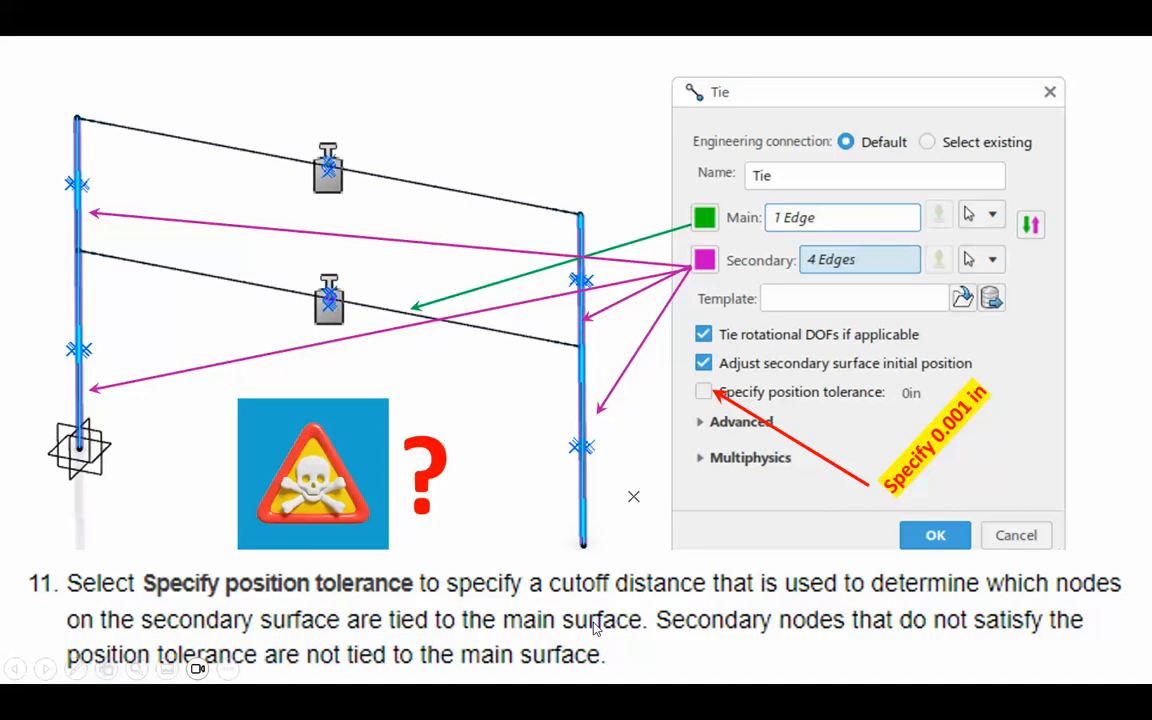
left_click(594, 627)
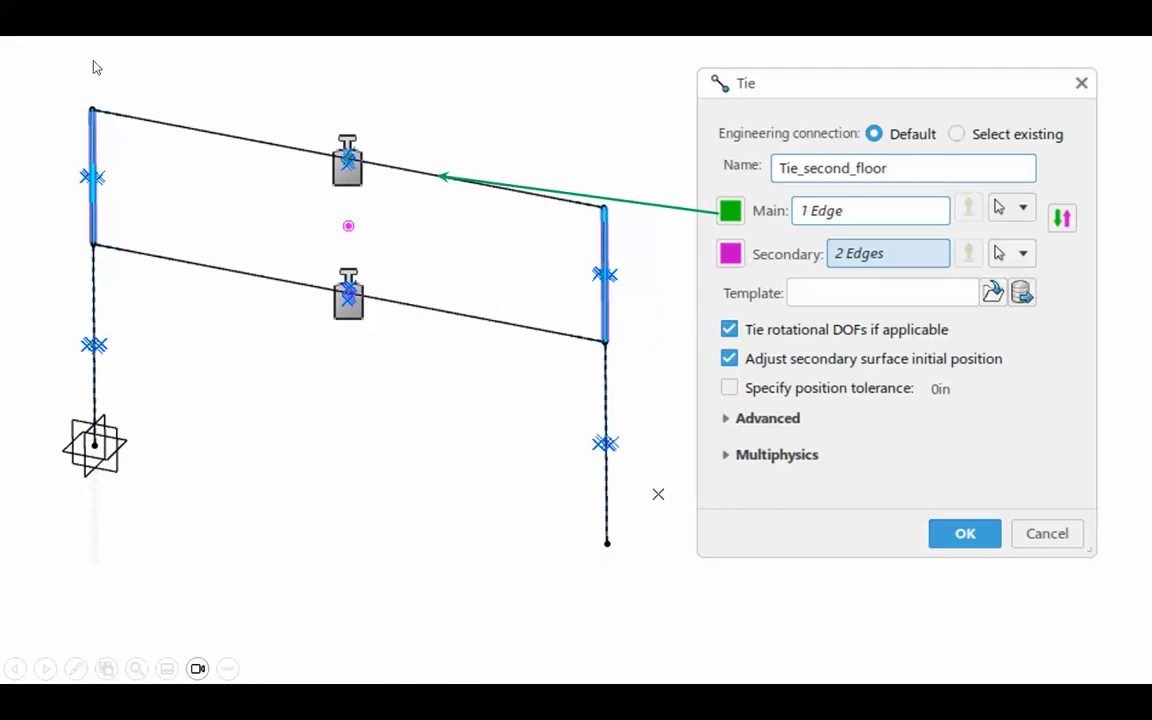
left_click(429, 474)
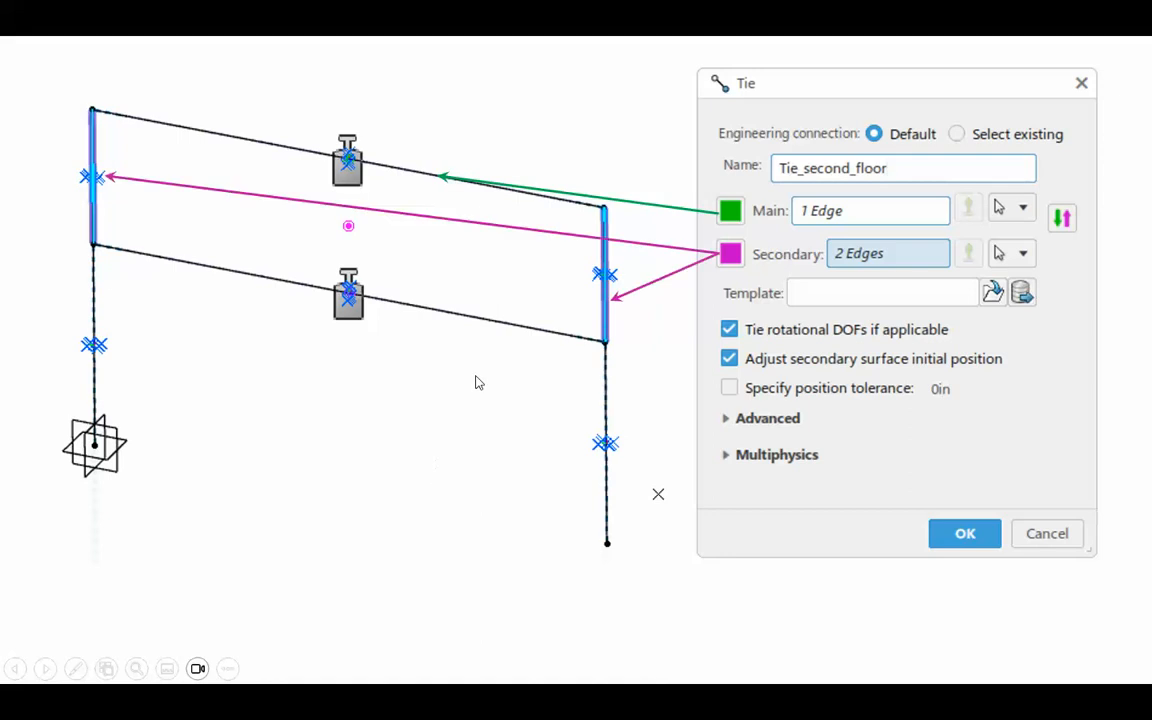
left_click(937, 476)
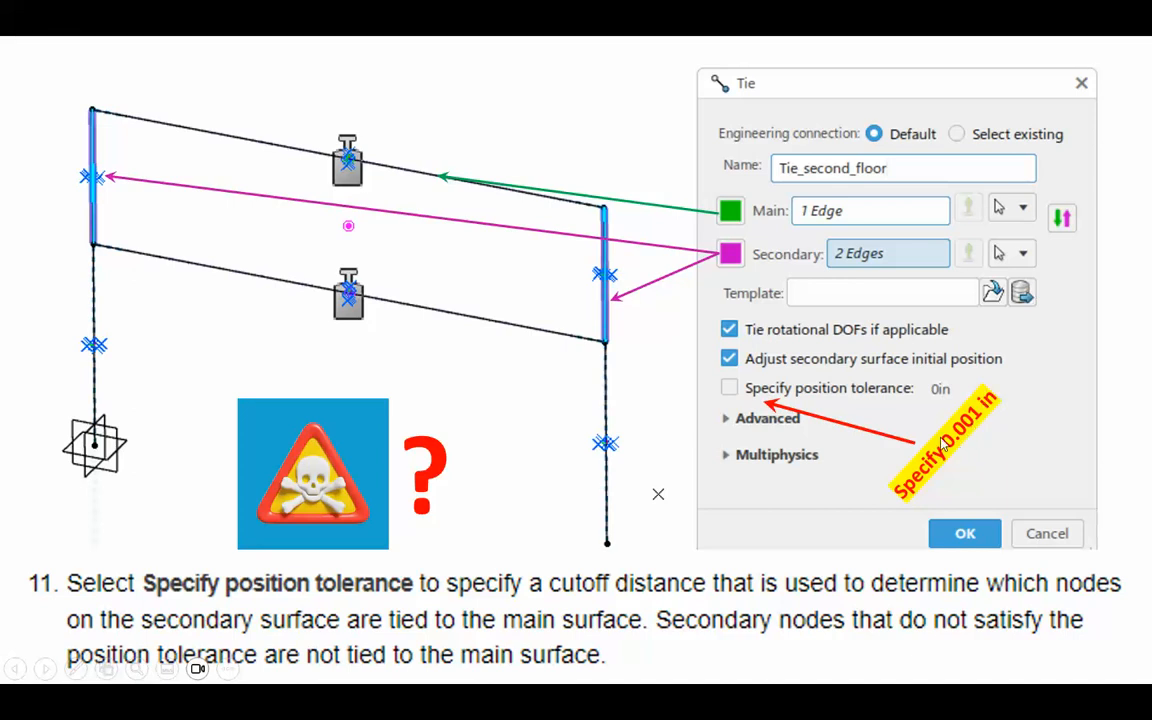
left_click(22, 371)
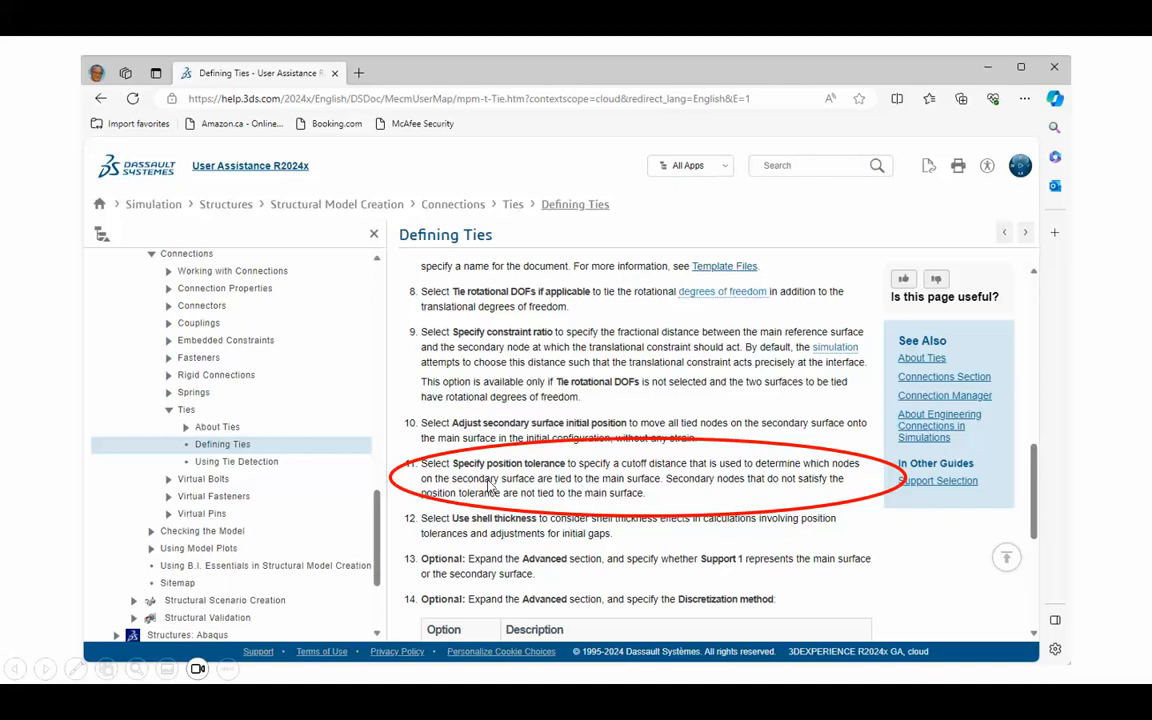
left_click(45, 412)
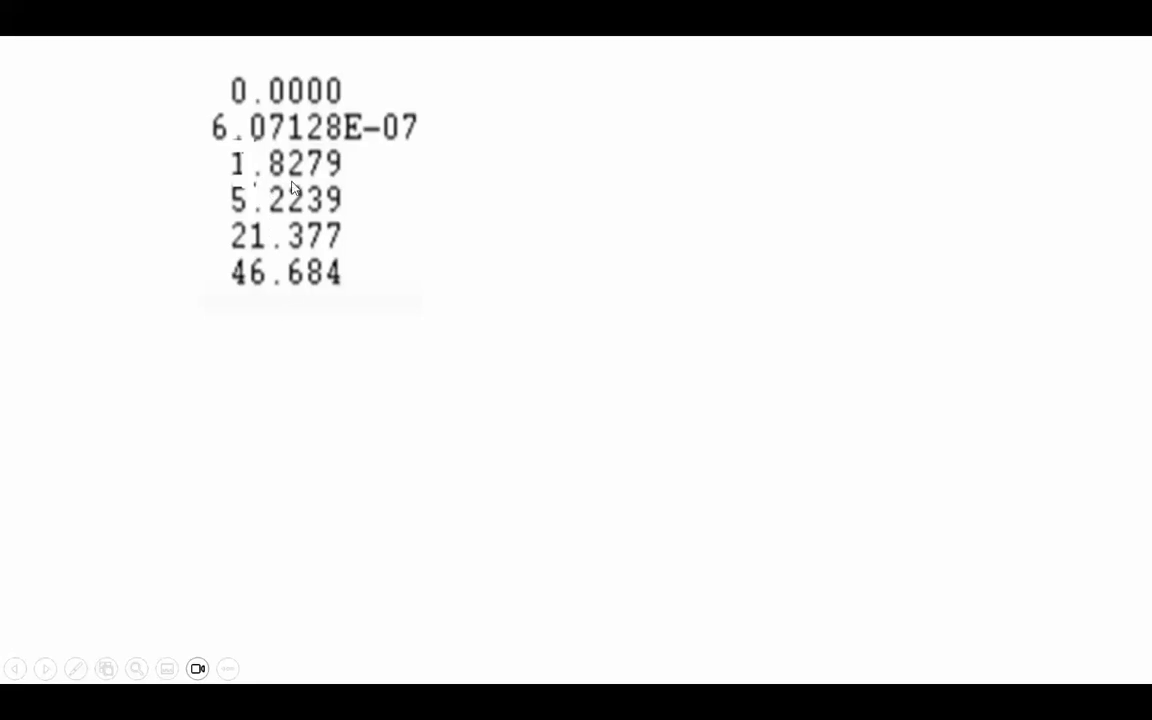
left_click(229, 414)
left_click(240, 437)
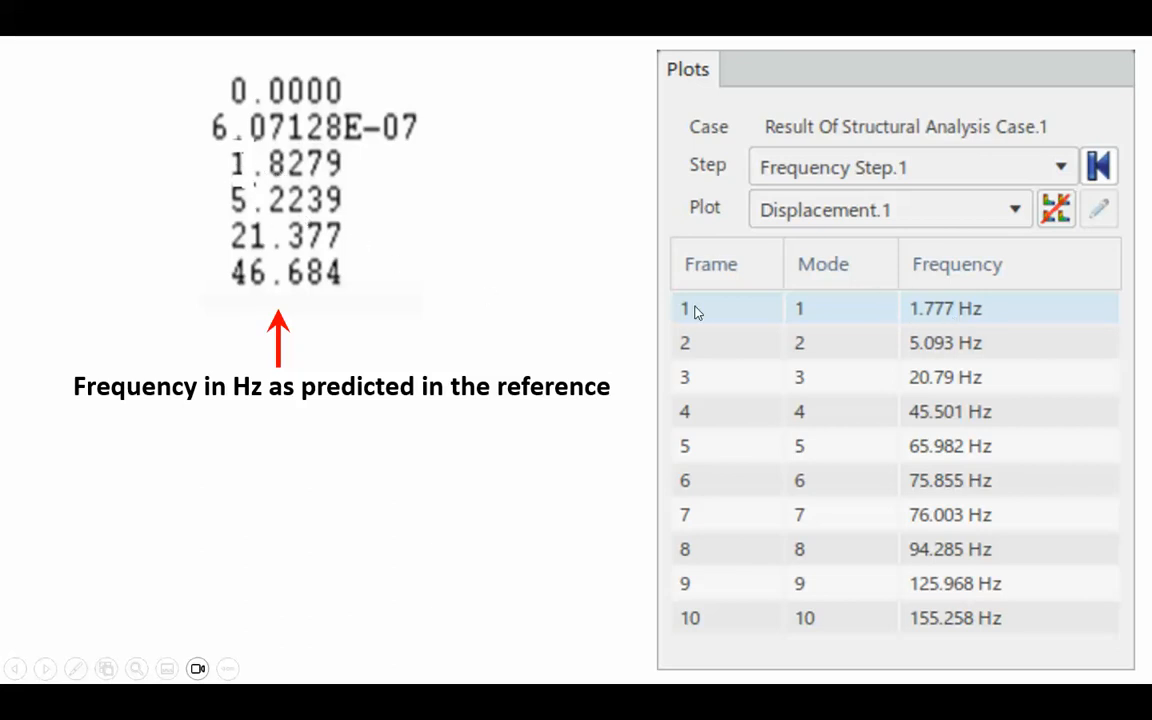
left_click(314, 539)
left_click(314, 539)
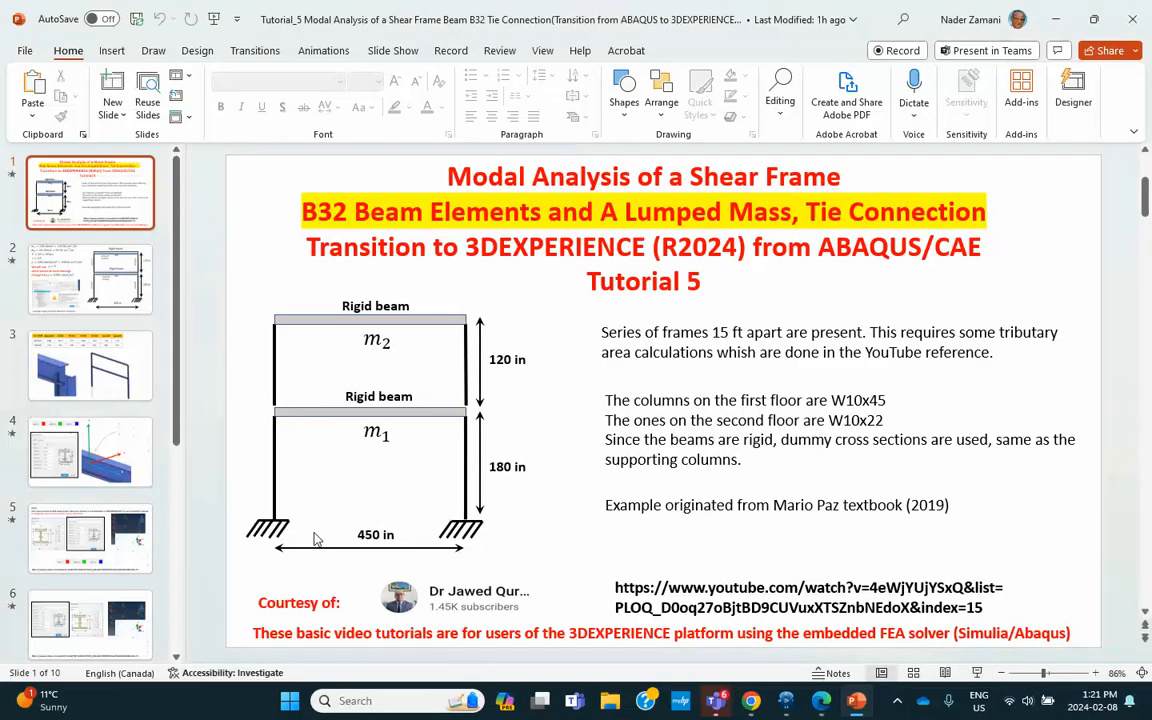
- Switch to 3DEXPERIENCE, prefix the root physical product's title with "Tutorial_5_" and save the product
left_click(795, 706)
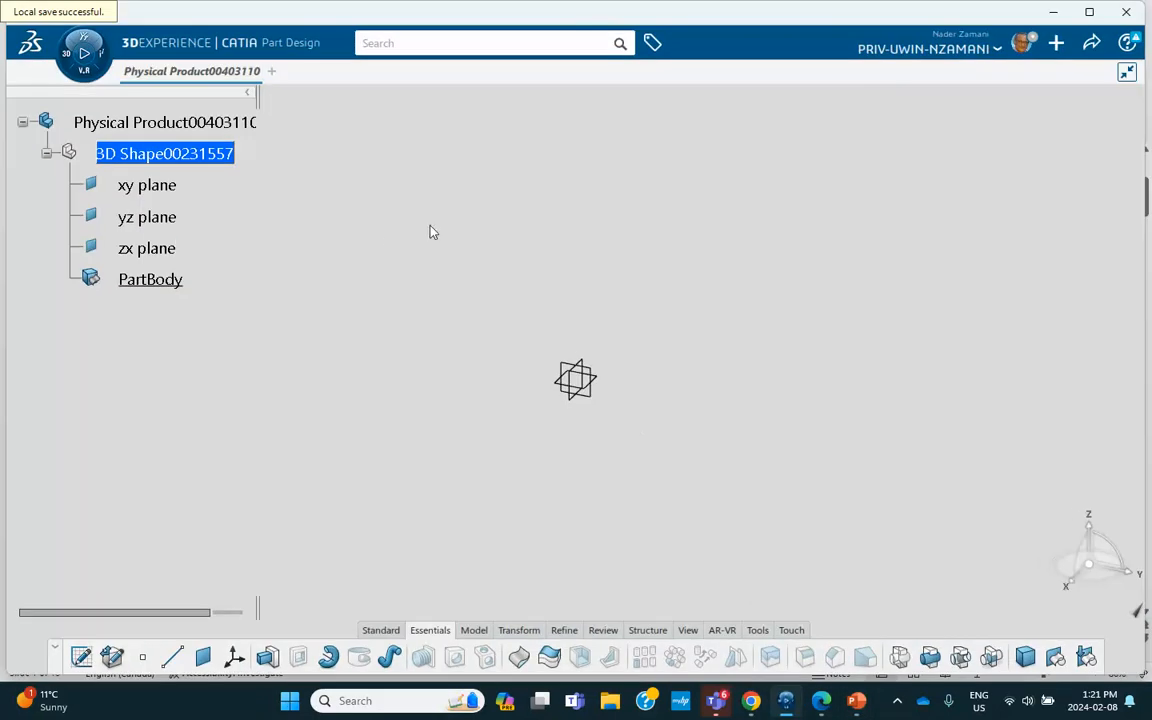
right_click(195, 124)
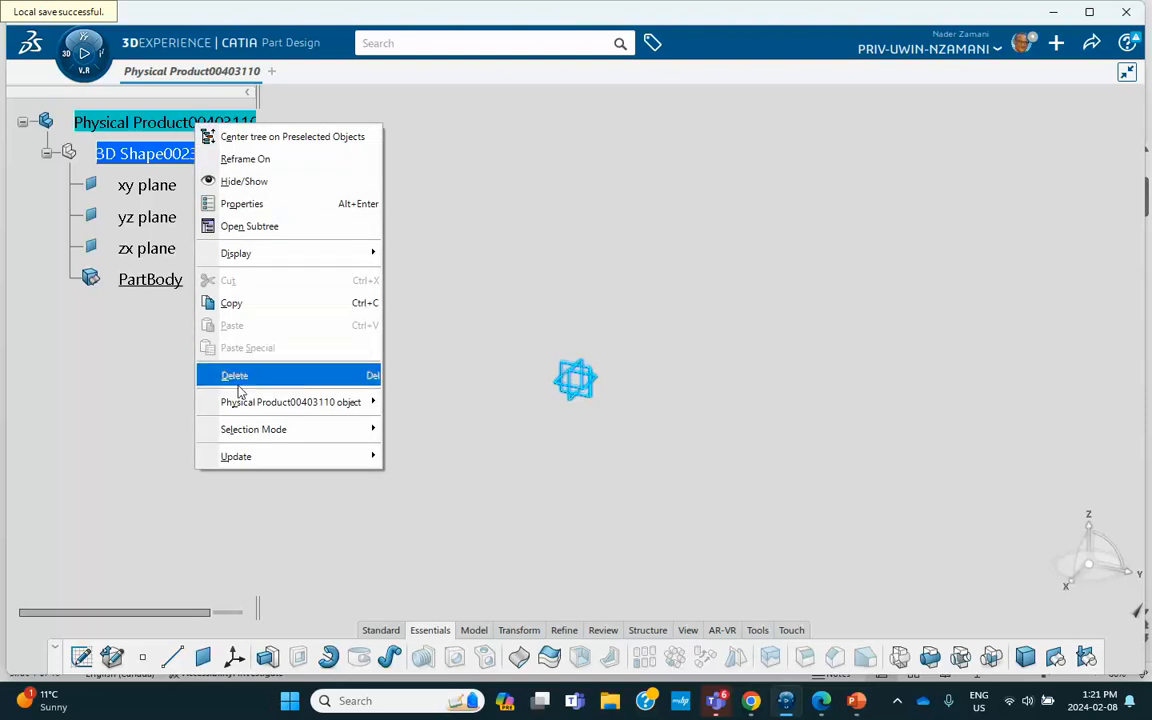
mouse_move(226, 399)
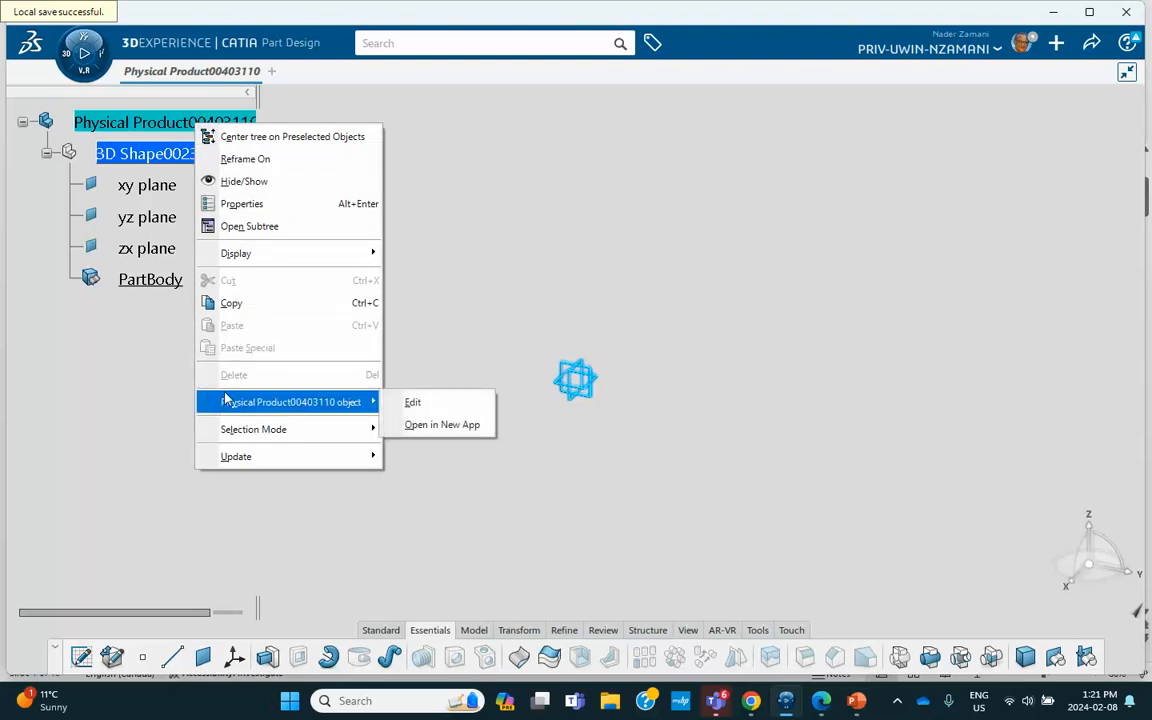
left_click(224, 205)
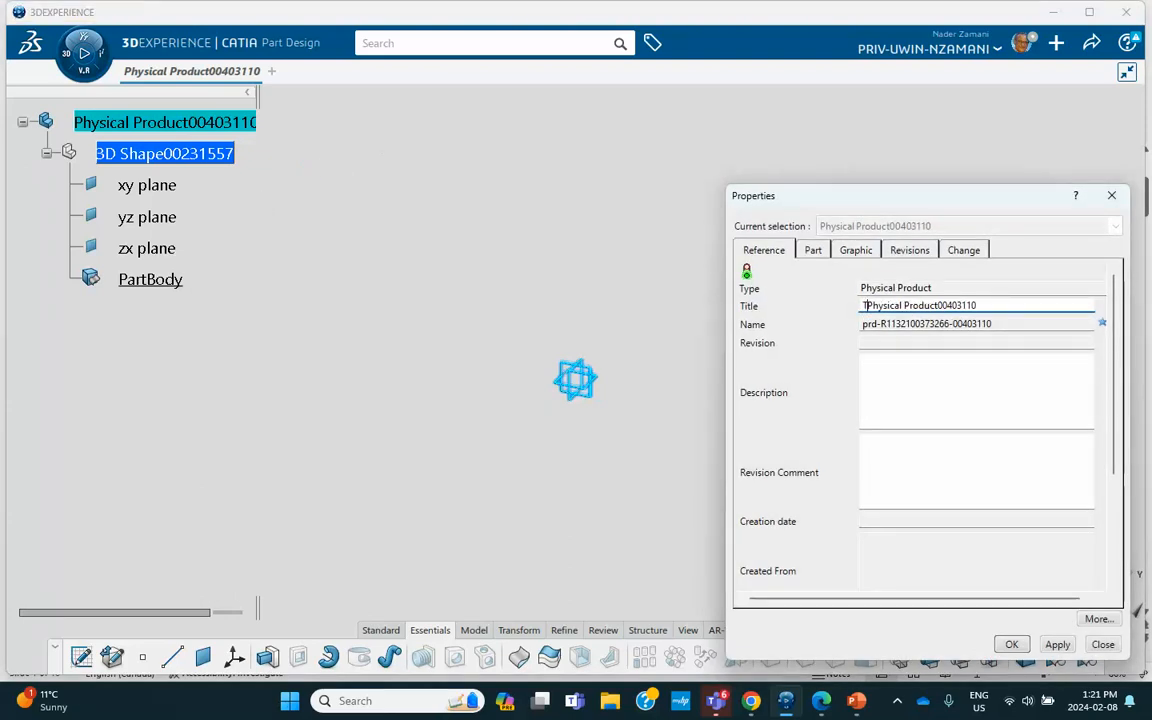
type("Tutoro")
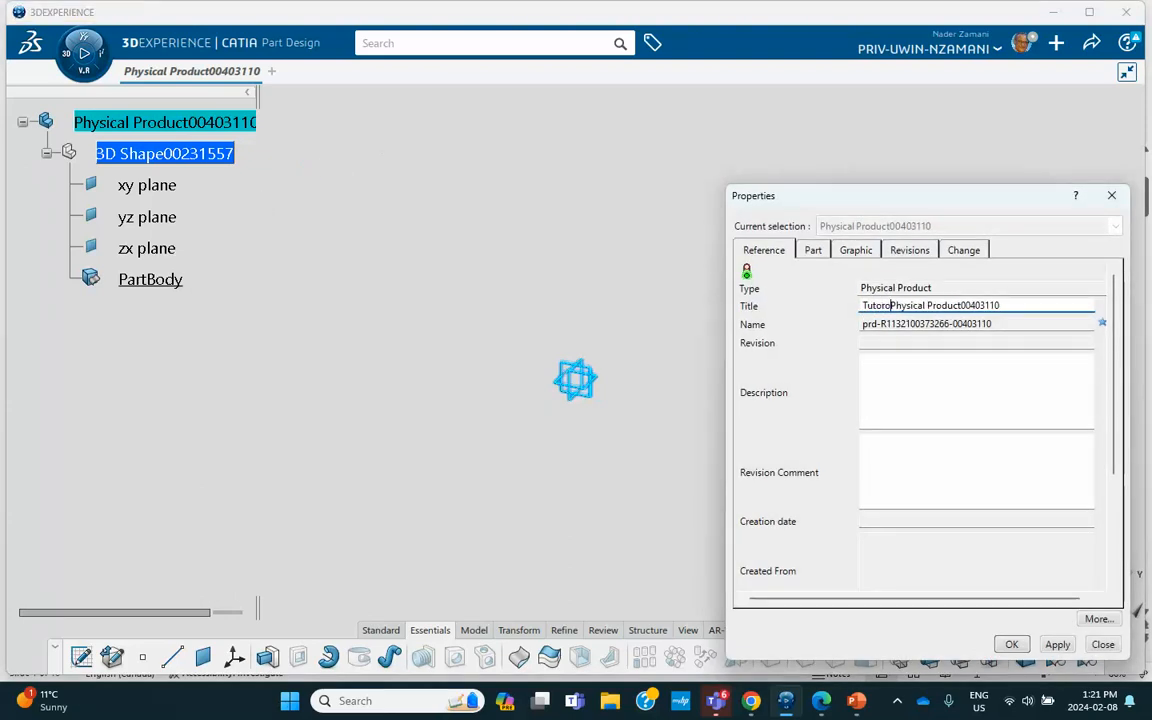
key("BackSpace")
type("ial_")
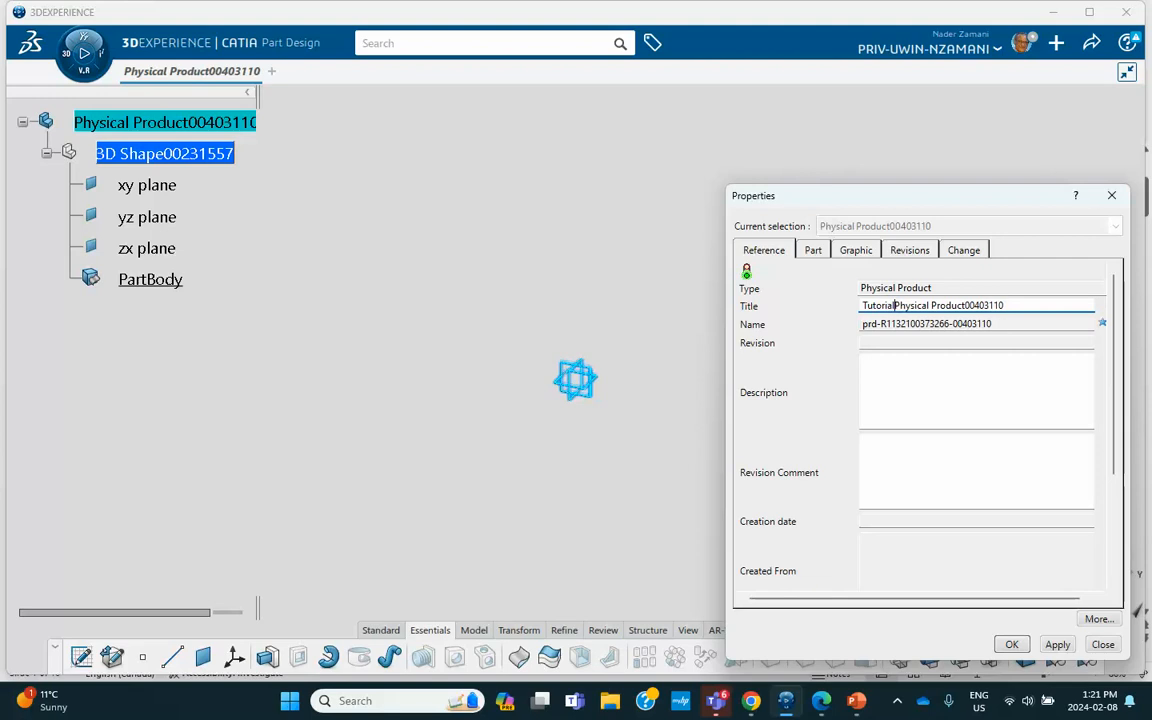
type("5_")
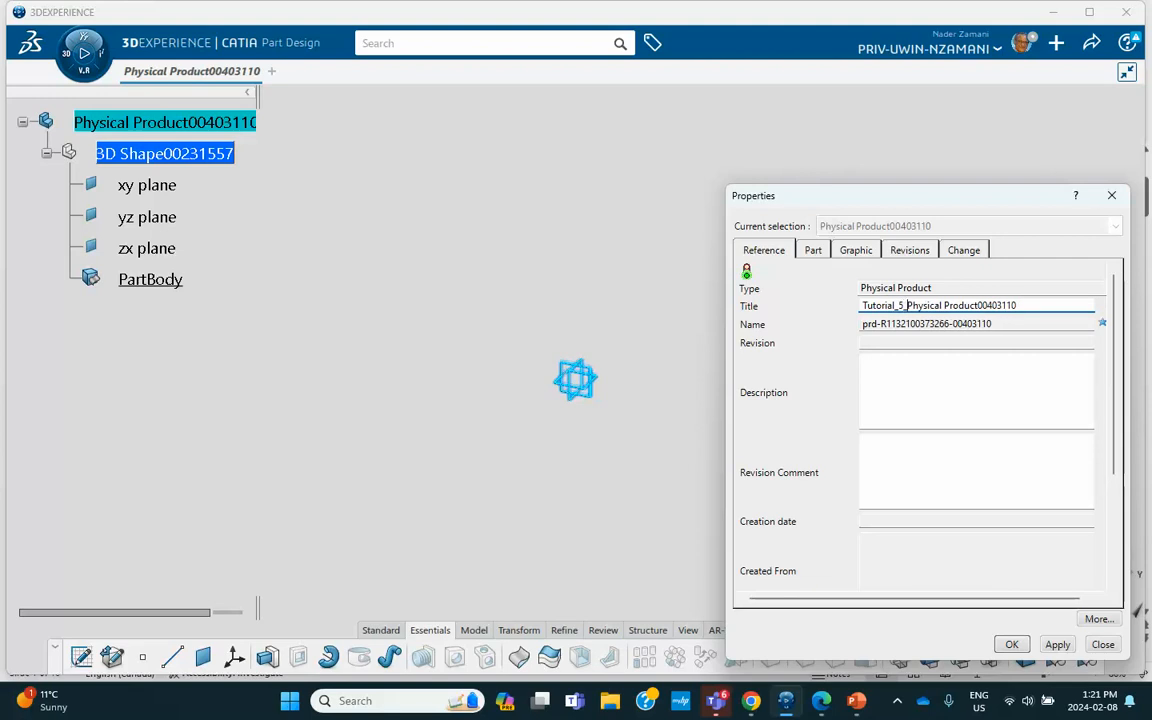
left_click(1011, 644)
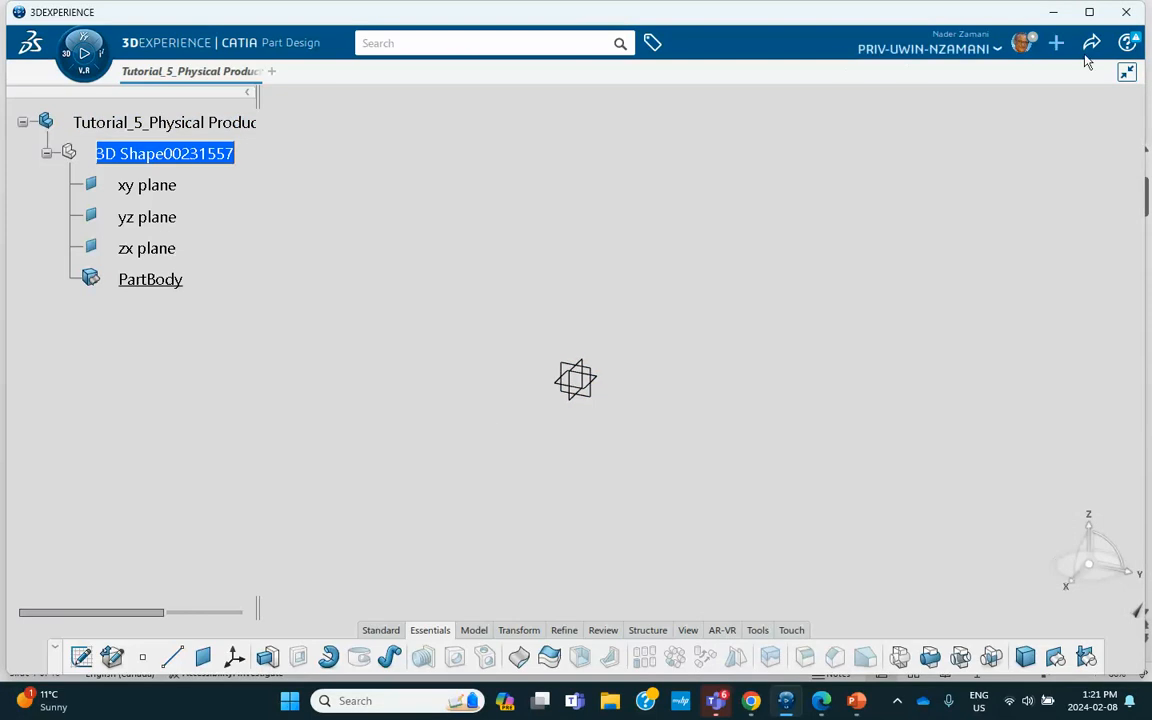
left_click(1090, 44)
left_click(1005, 73)
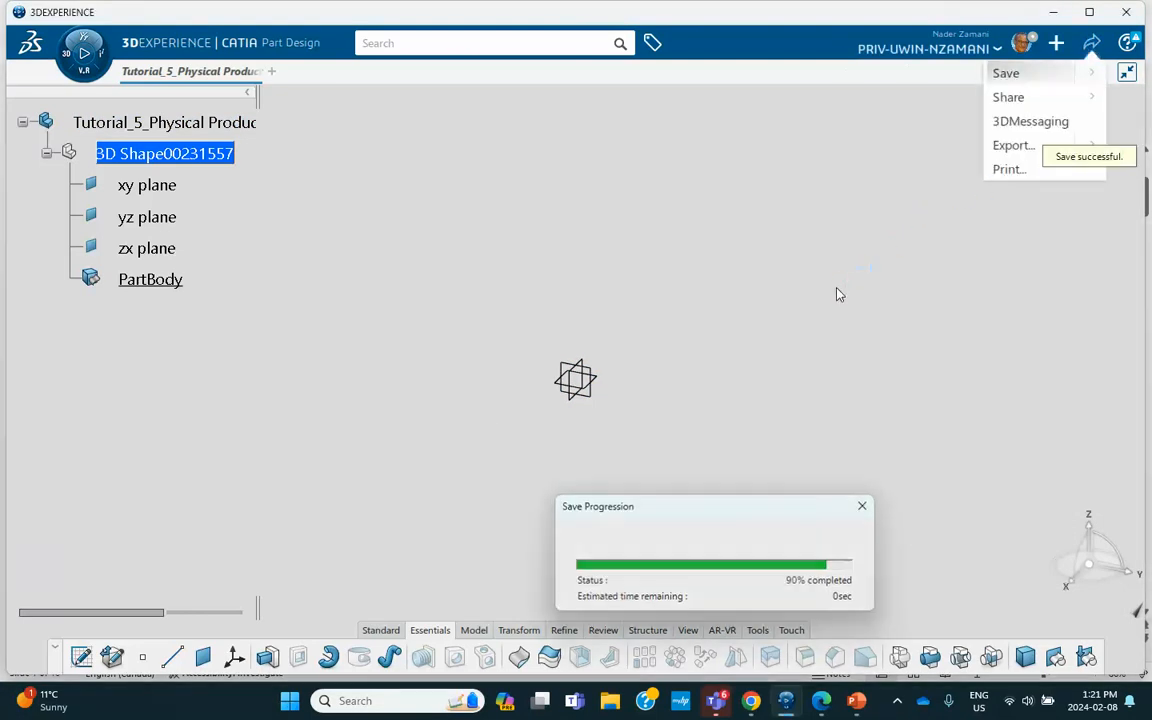
- Check the unit assigned to Length in the common Units preferences and accept the preferences
left_click(1020, 48)
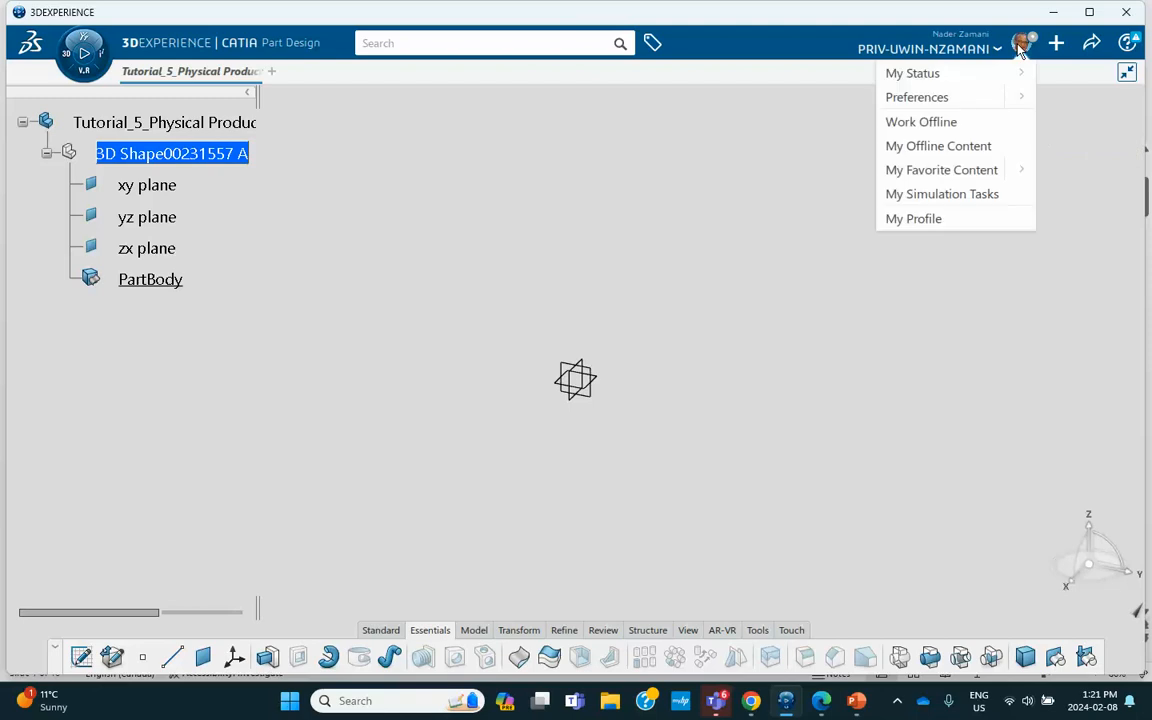
left_click(940, 103)
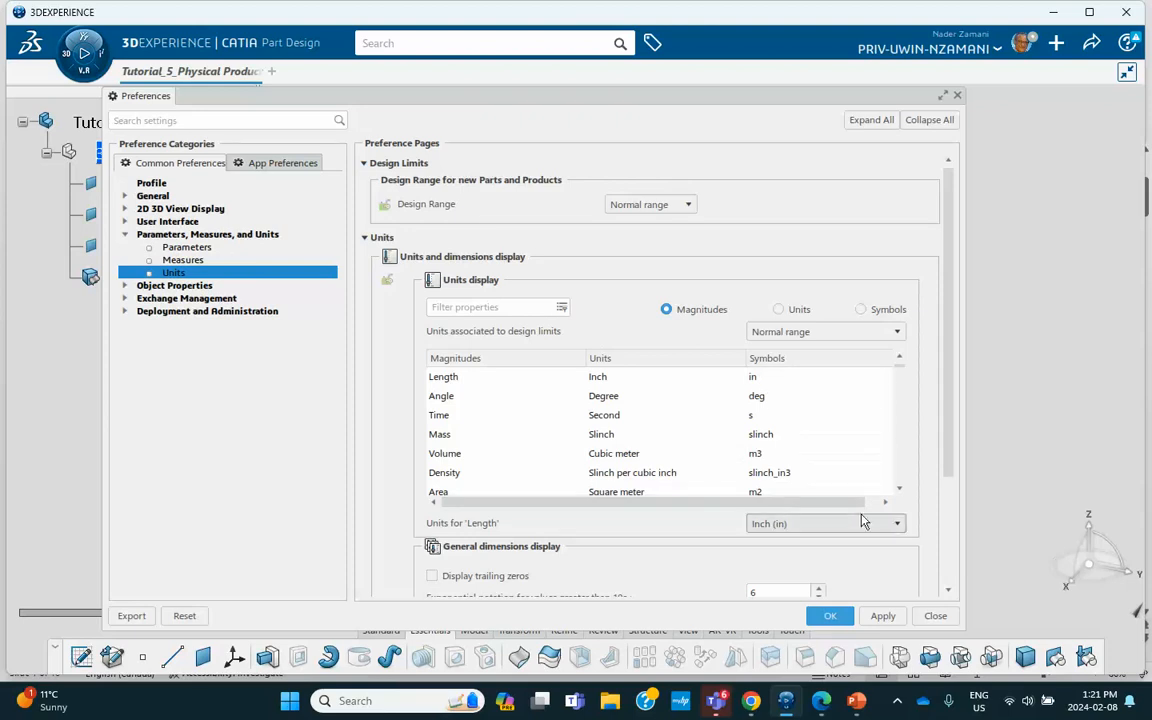
left_click(897, 524)
left_click(904, 530)
left_click(904, 530)
left_click(905, 531)
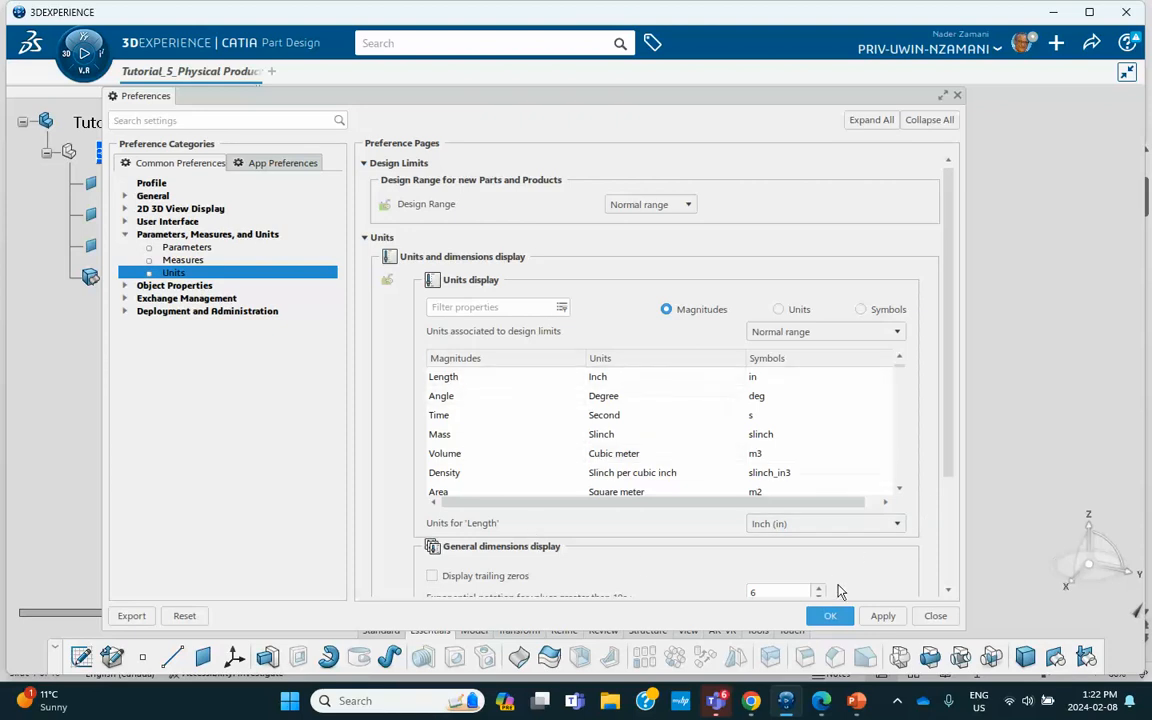
left_click(830, 617)
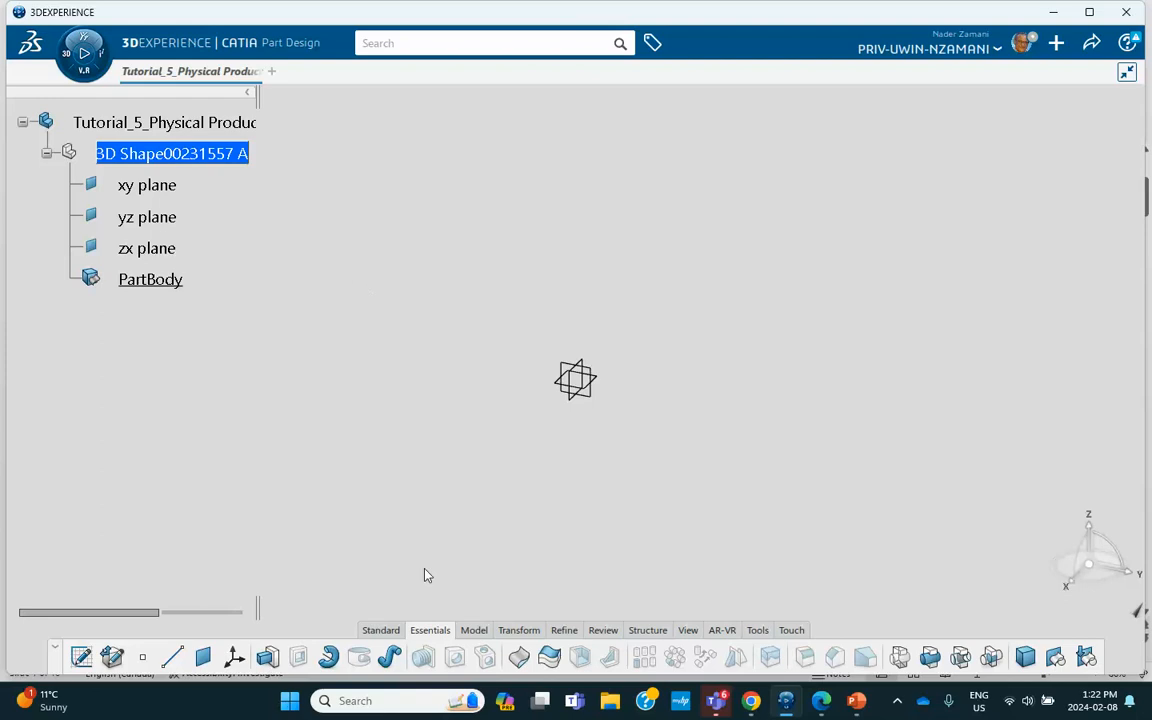
- Switch to PowerPoint, review the shear frame's dimensions and material data on slide 2, and return to 3DEXPERIENCE
left_click(855, 701)
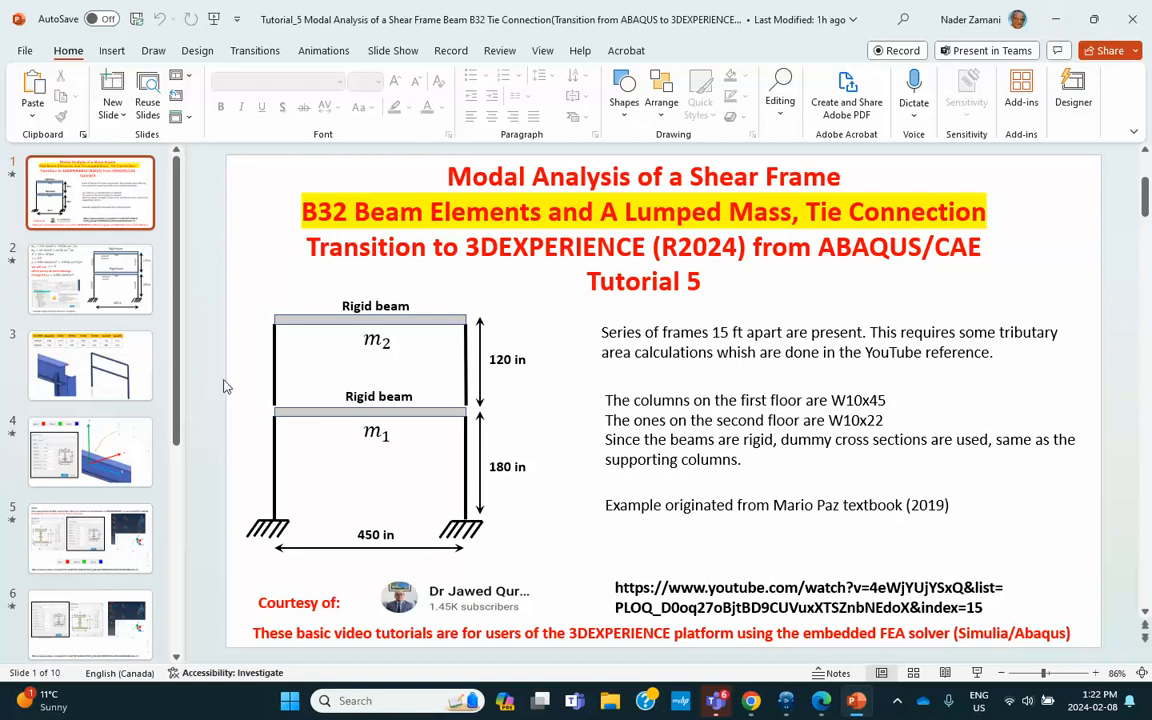
left_click(92, 255)
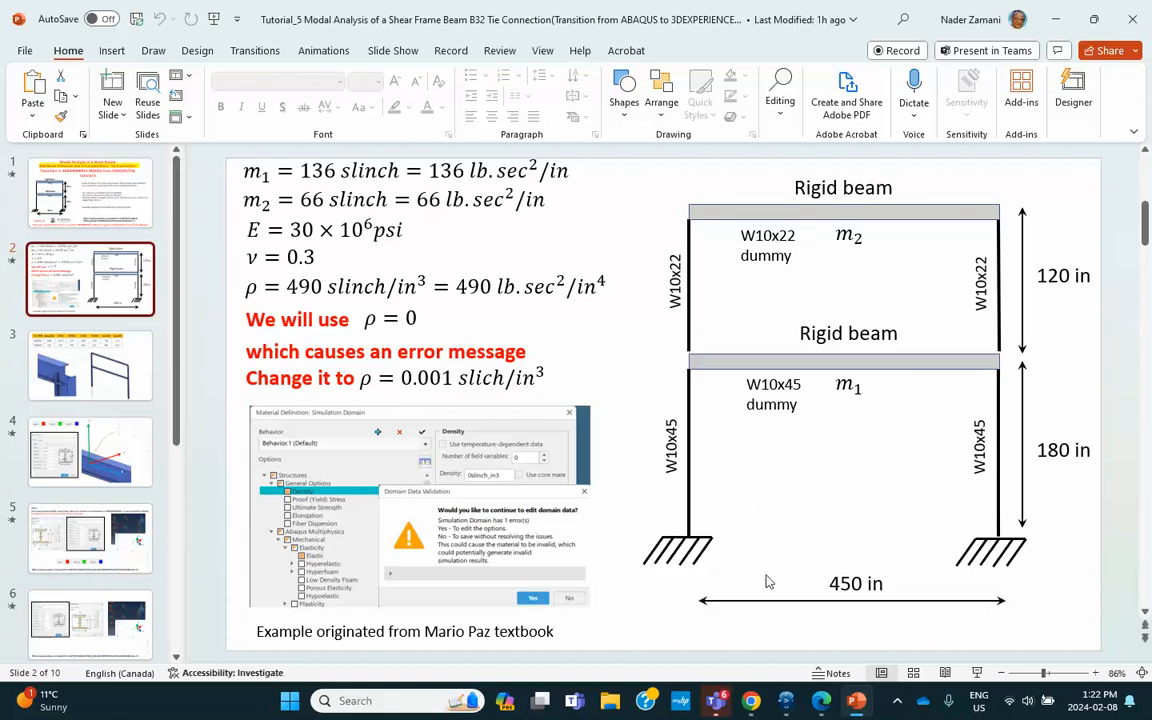
left_click(786, 702)
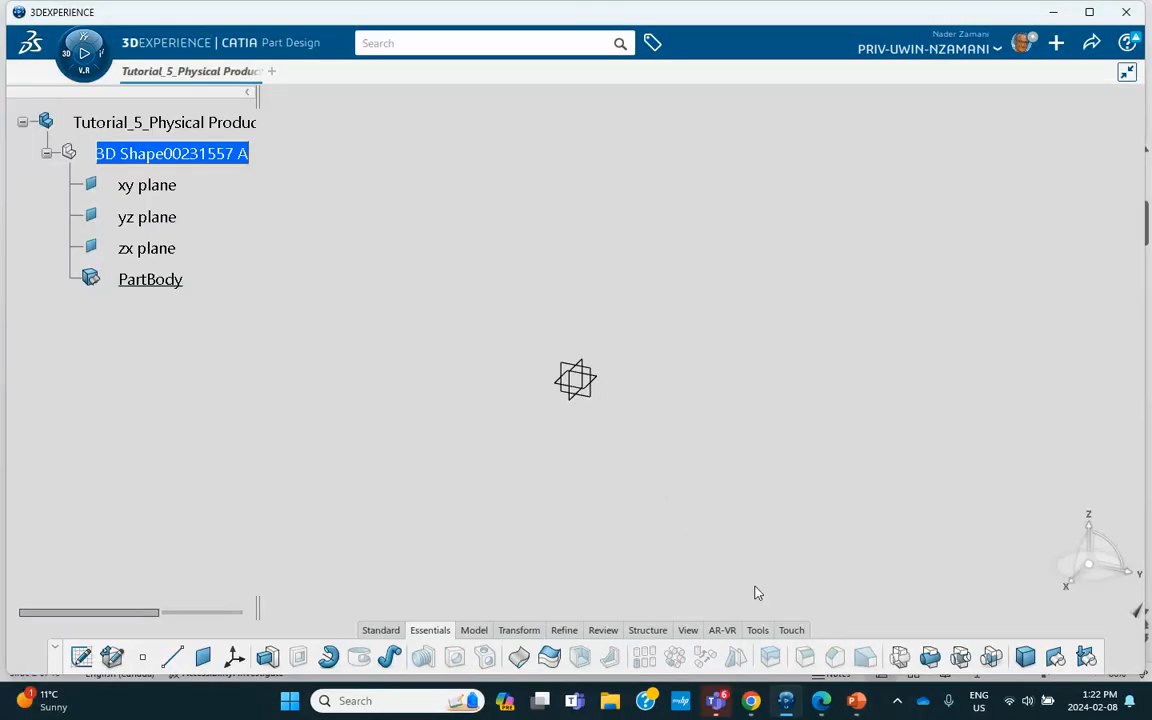
- Create two coordinate points, one at the origin and one at X 0, Y 0, Z 180 in
left_click(145, 660)
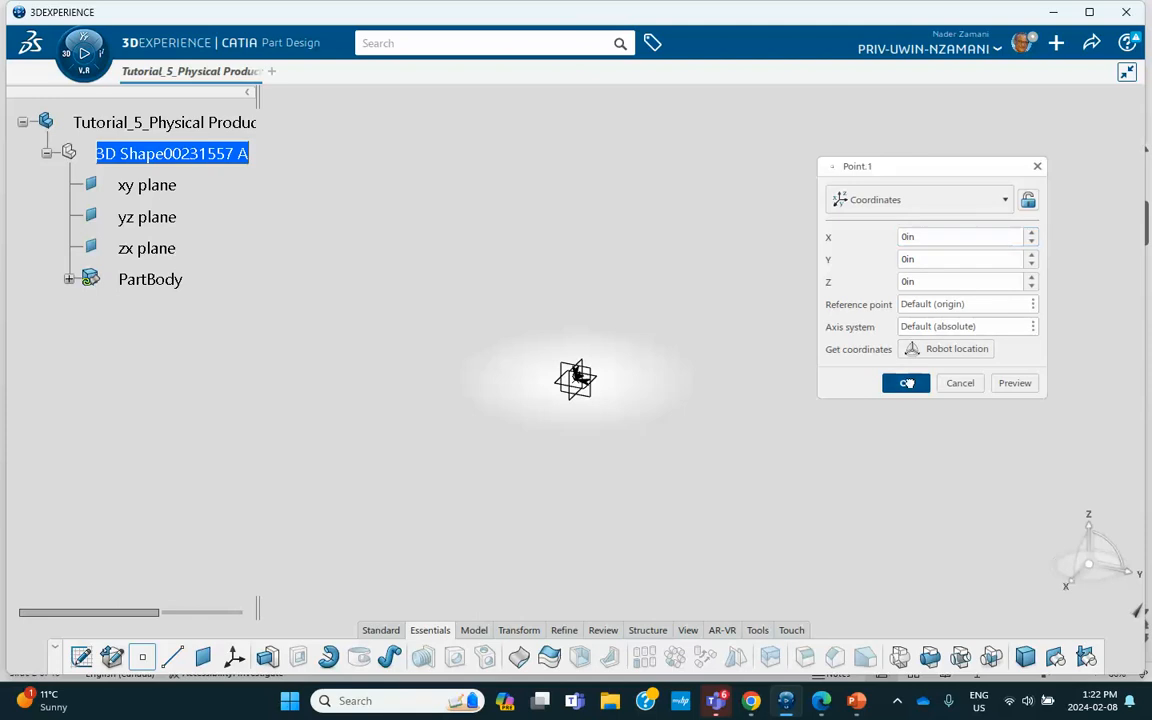
left_click(905, 382)
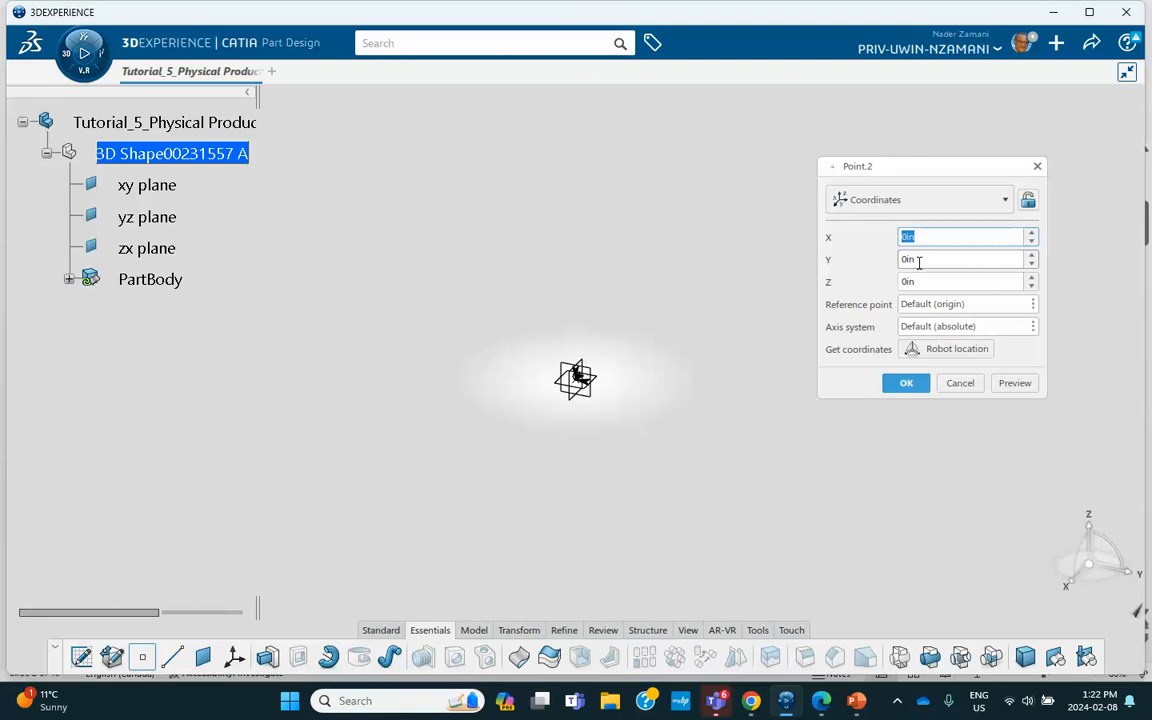
key("Tab")
key("Tab")
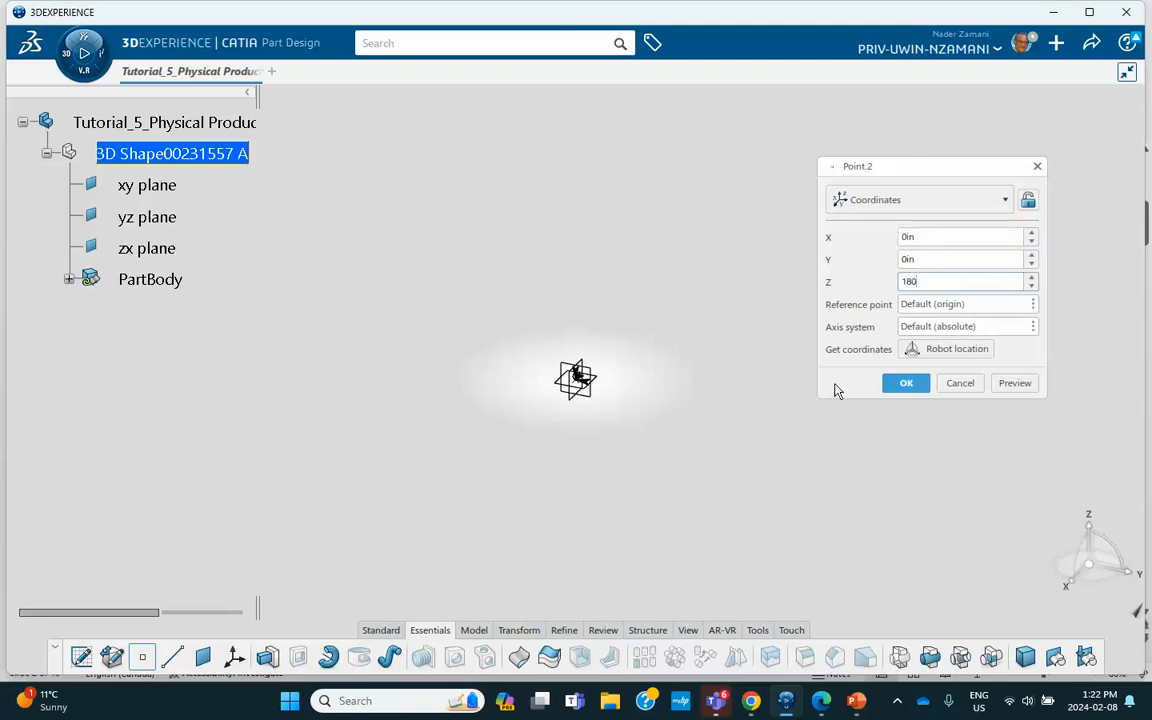
left_click(904, 384)
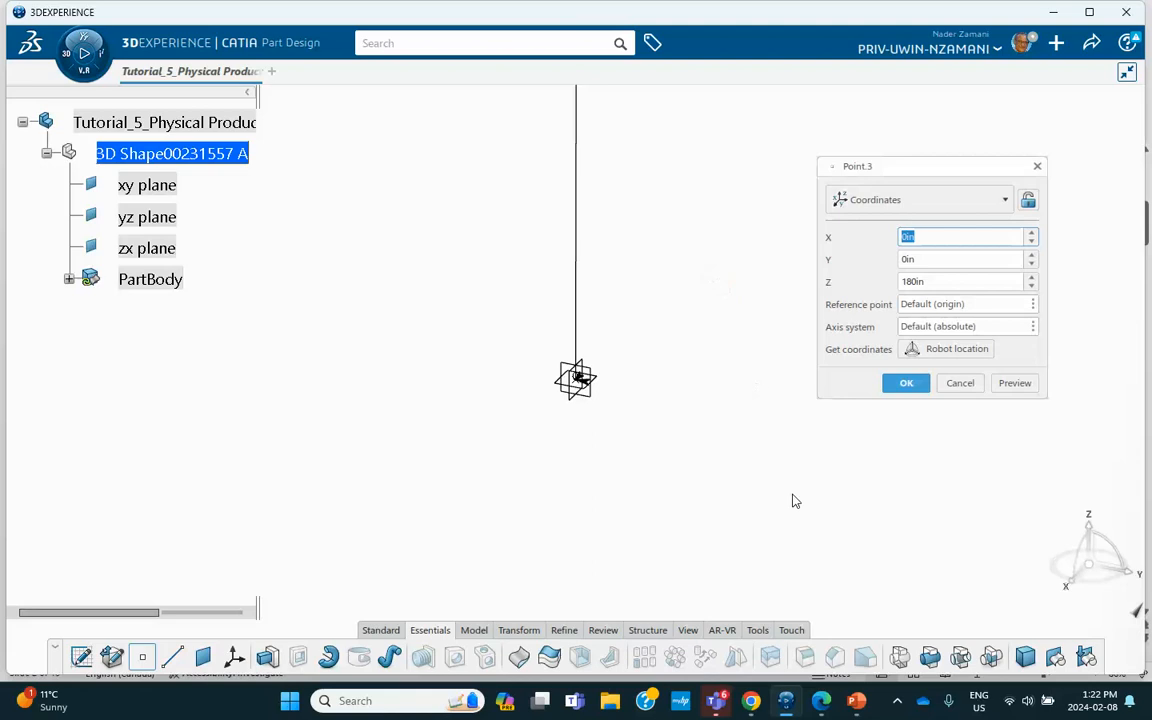
- Create a third coordinate point at X 0, Y 0, Z 300 in
left_click(688, 630)
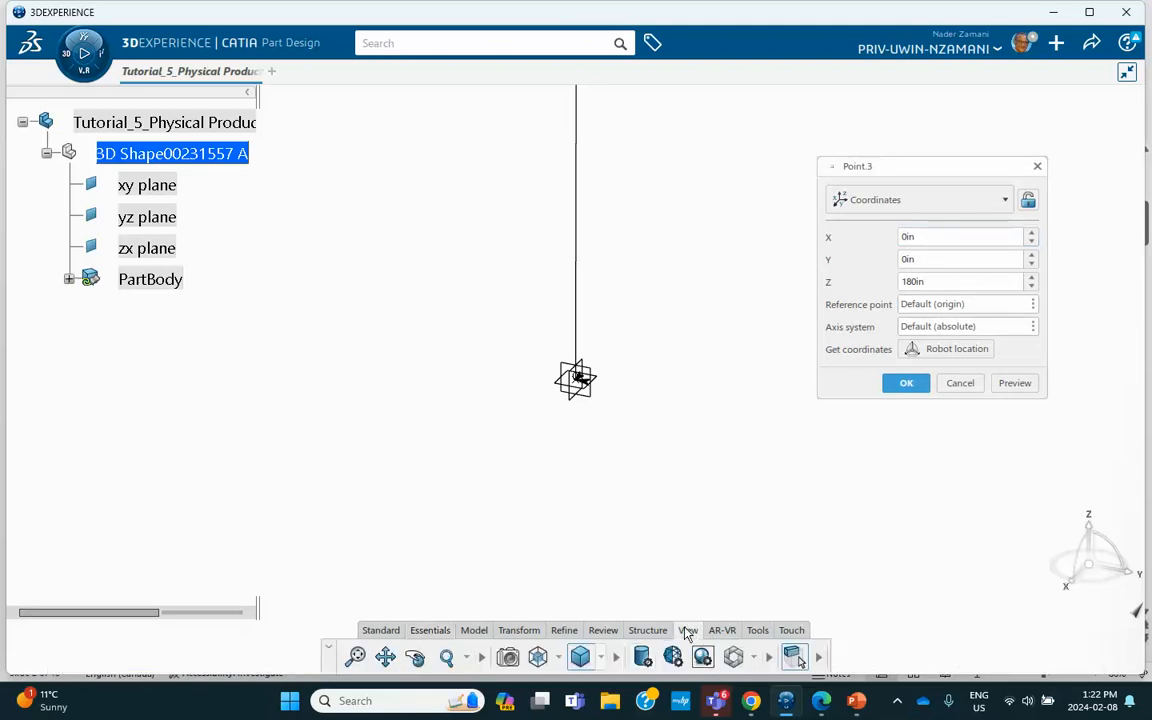
left_click(355, 656)
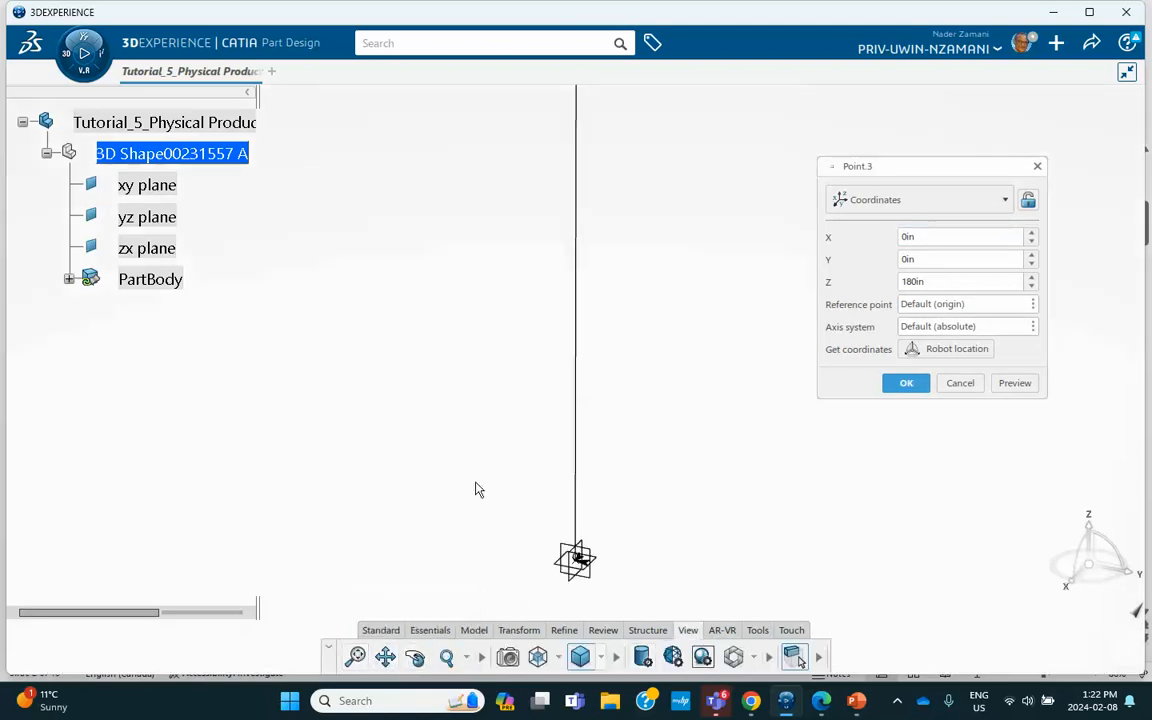
middle_click_drag(613, 275, 397, 360)
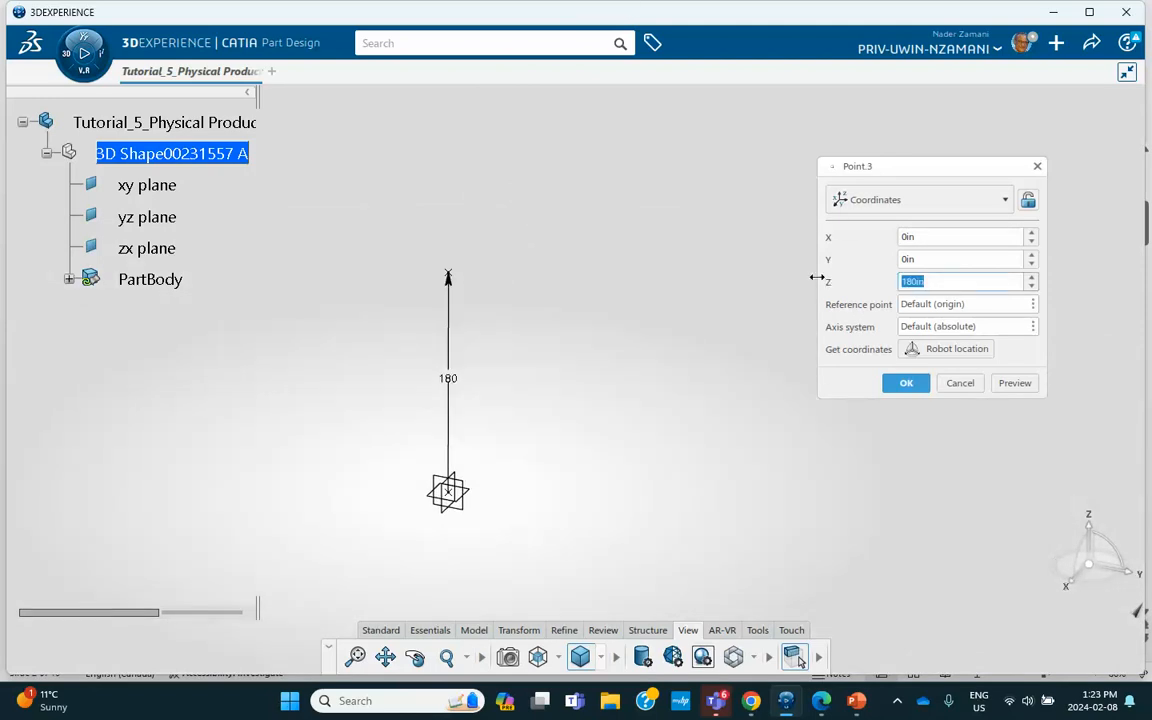
type("300")
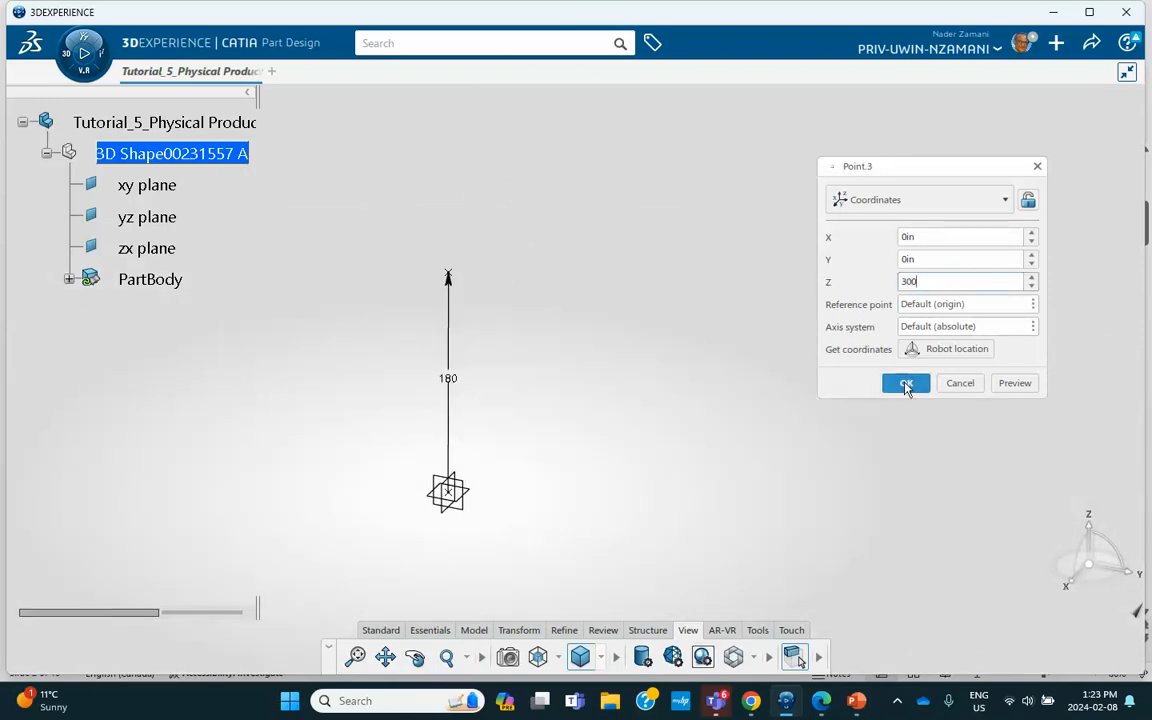
left_click(908, 385)
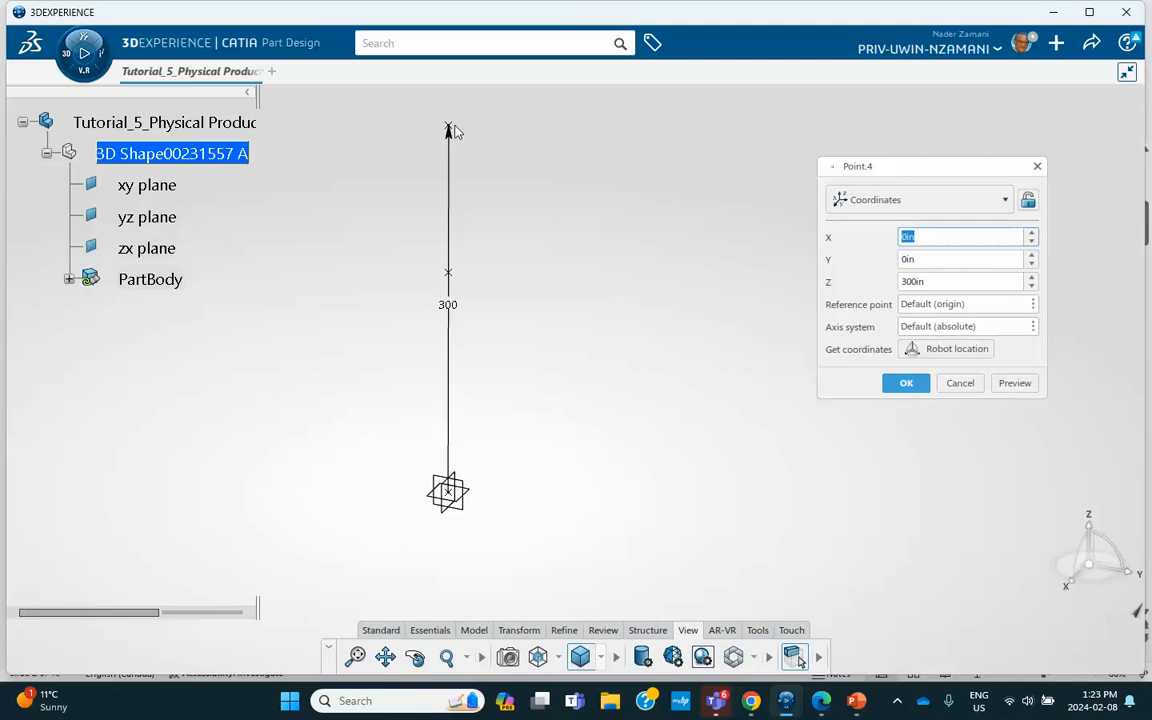
- Create two coordinate points at X 0, Y 450 in, one at Z 300 in and one at Z 180 in
double_click(921, 259)
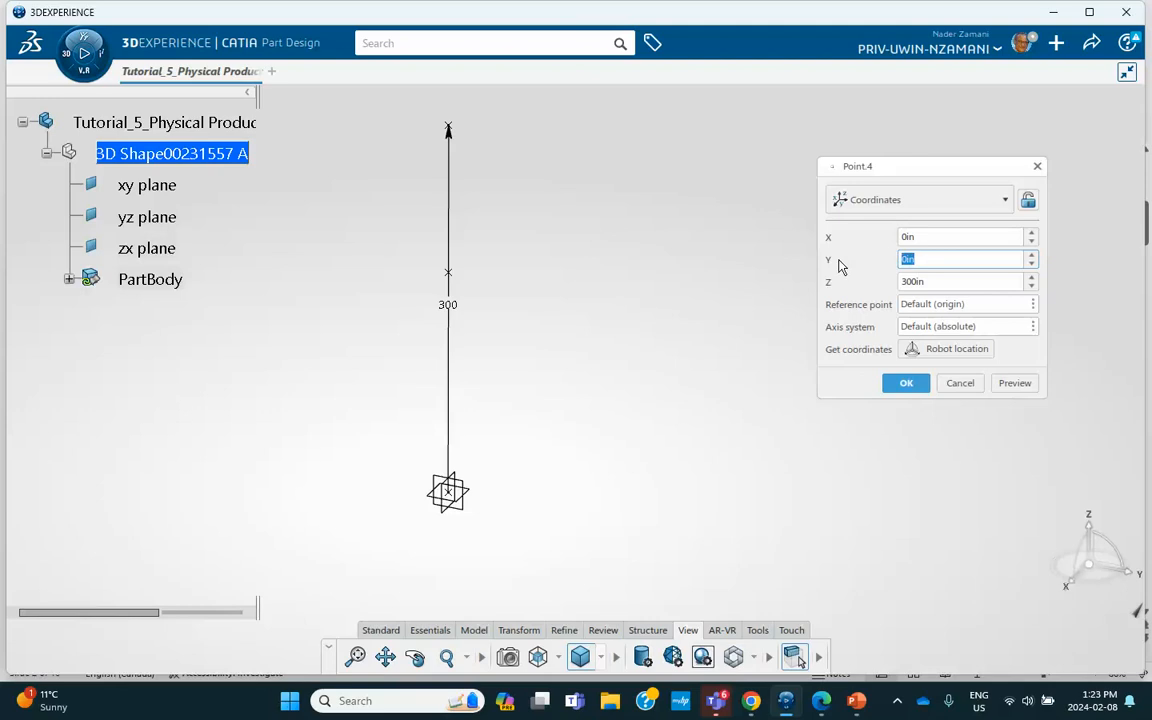
type("450")
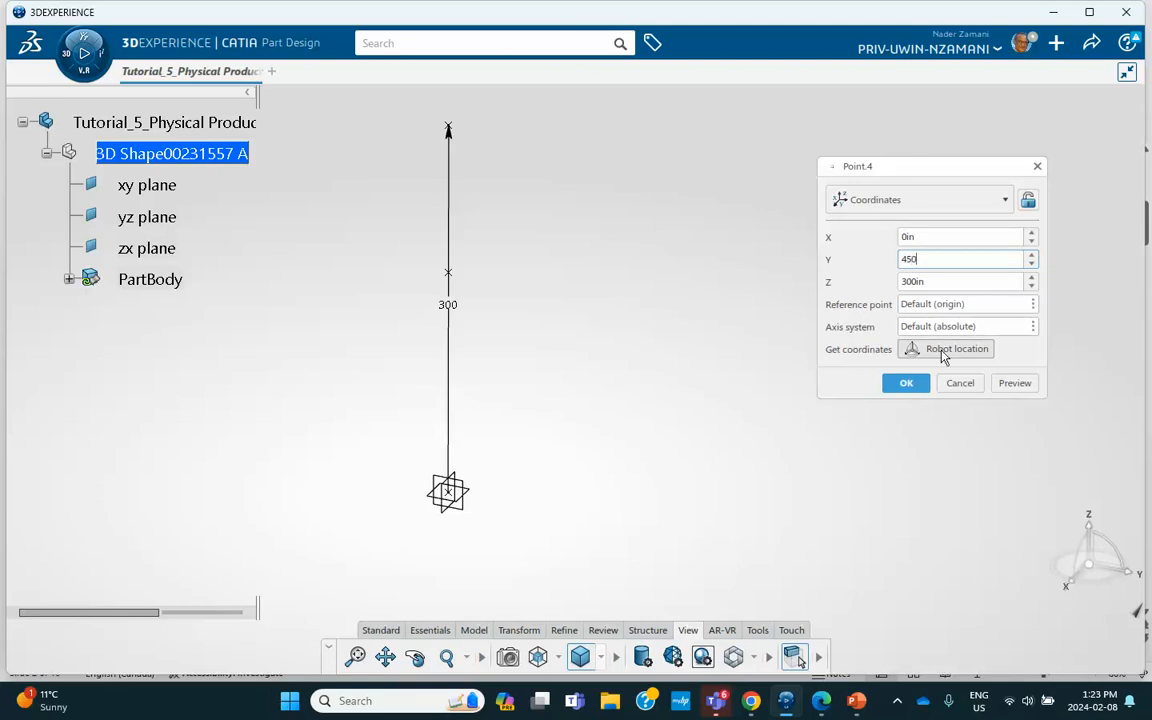
left_click(905, 383)
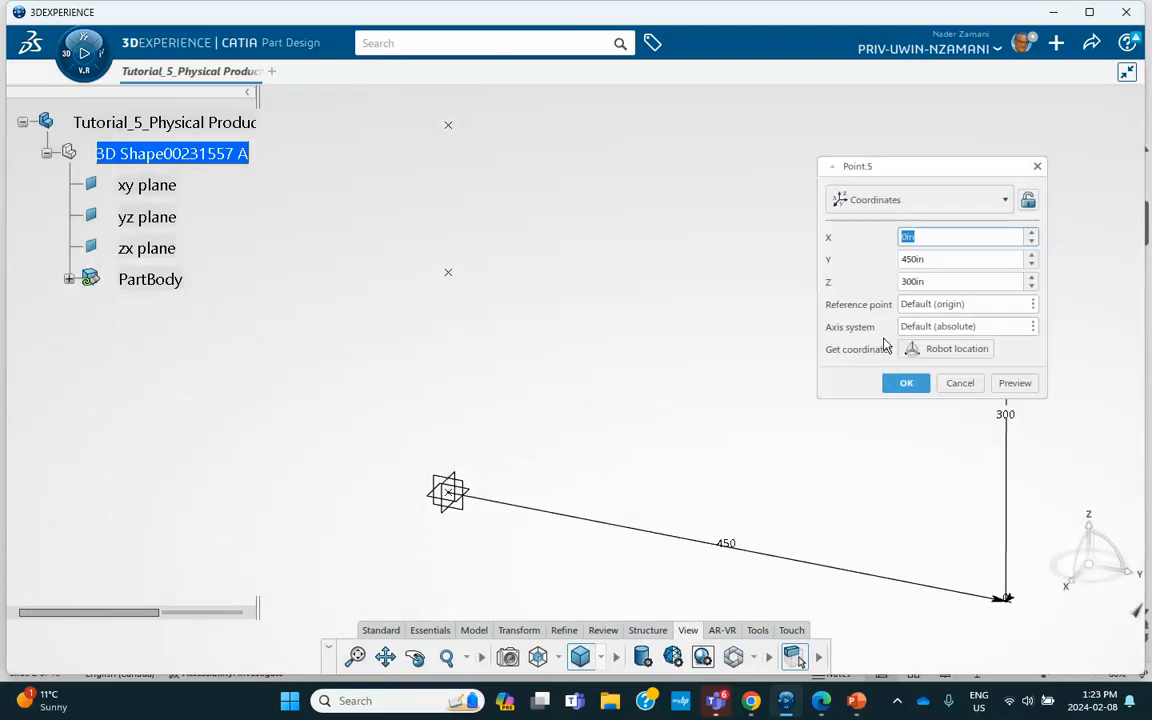
middle_click_drag(682, 264, 565, 226)
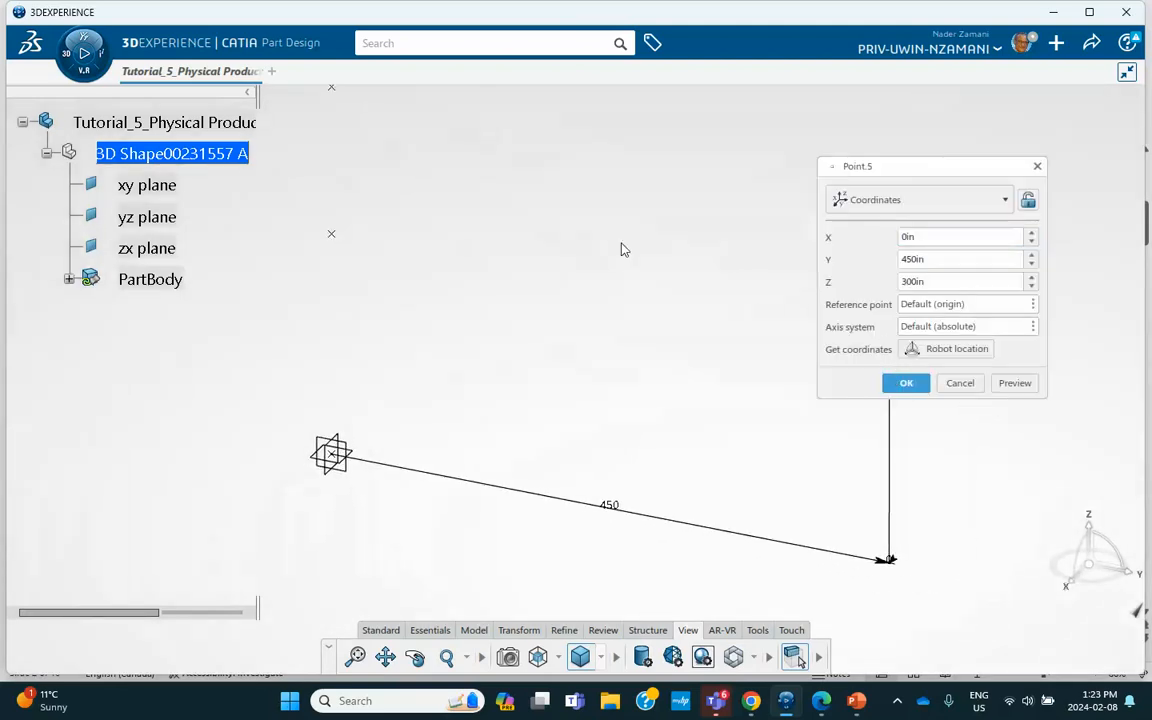
double_click(925, 281)
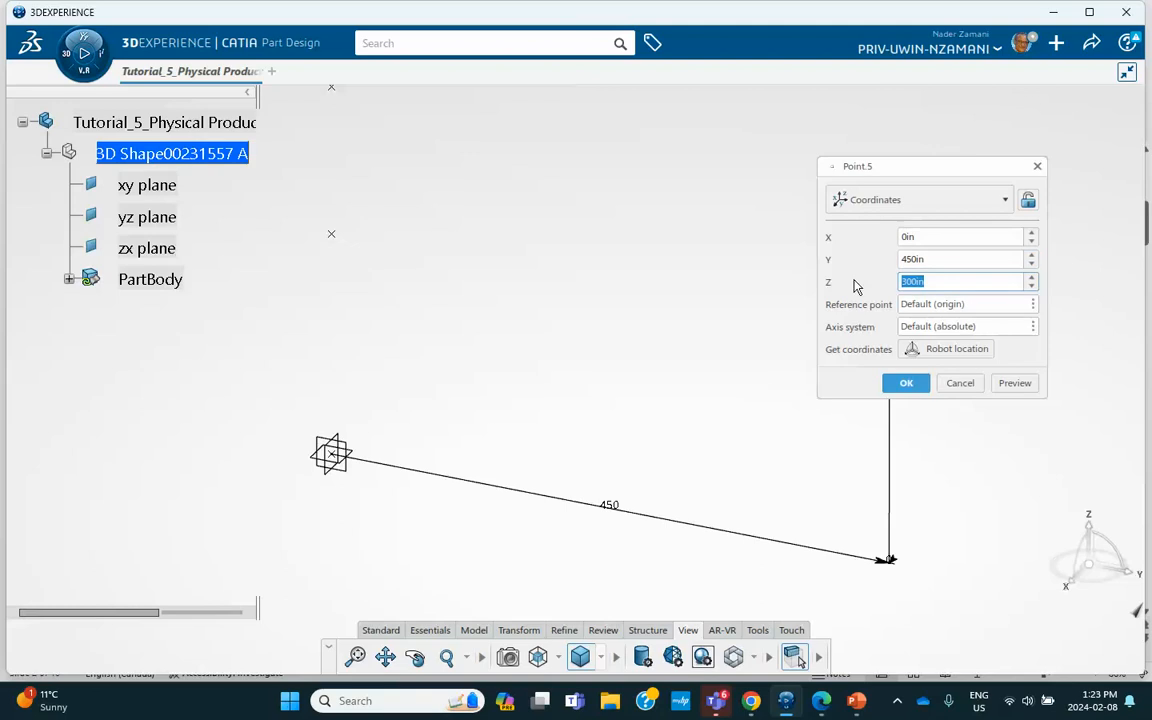
type("180")
left_click(905, 383)
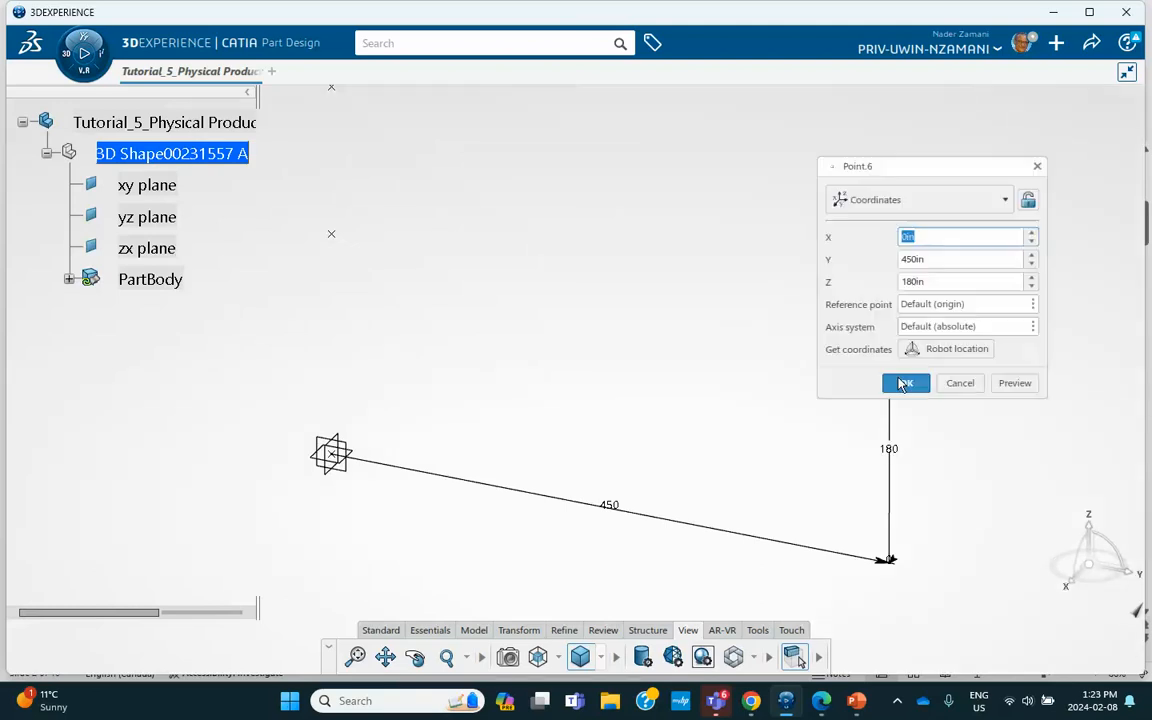
- Create two coordinate points at Y 450 in, Z 0, one at X 0 and one at X -100 in, and end point creation
double_click(936, 281)
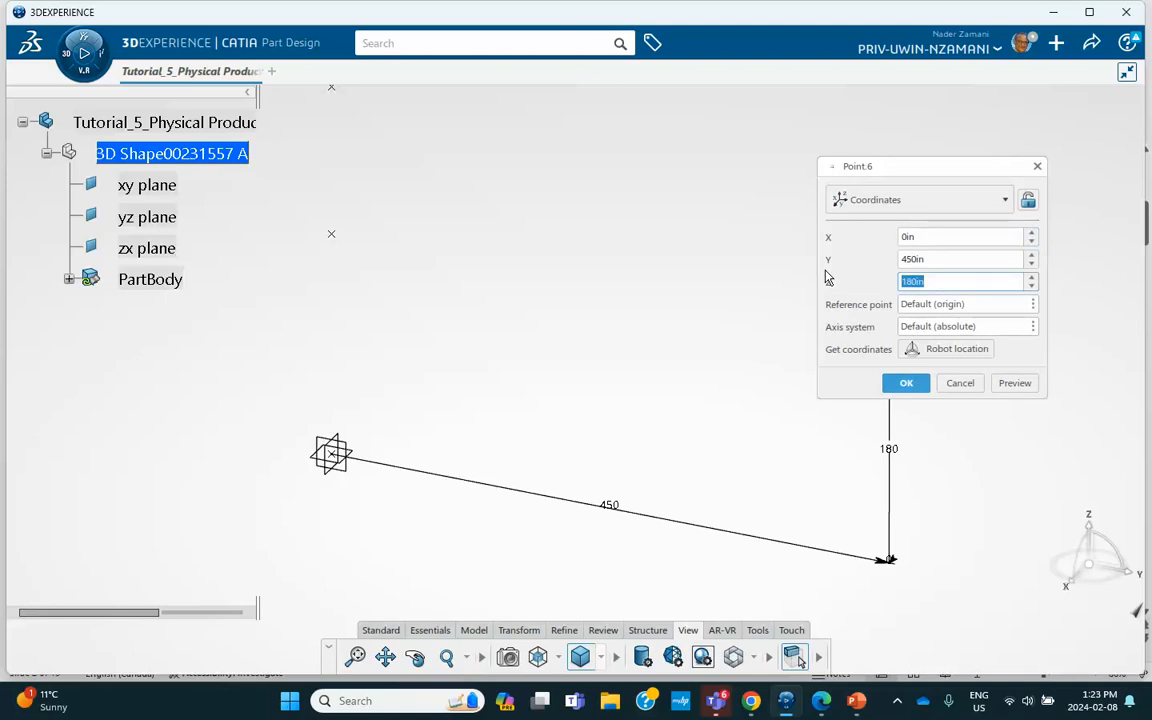
type("0")
left_click(902, 385)
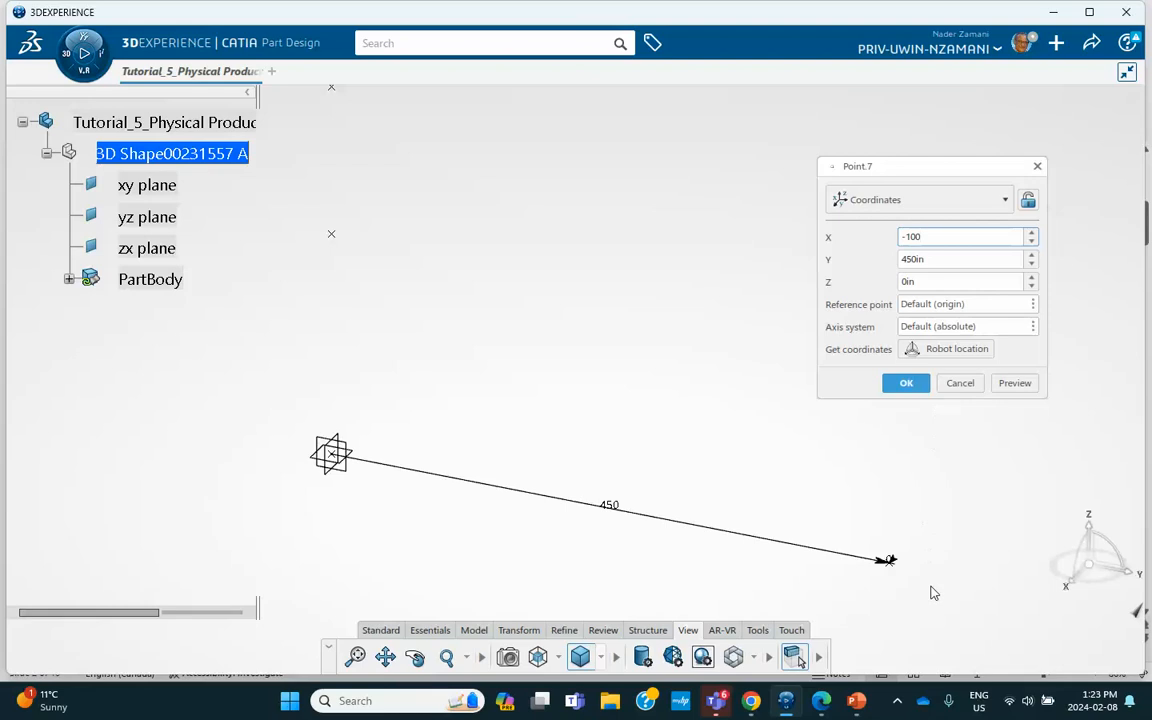
mouse_move(854, 704)
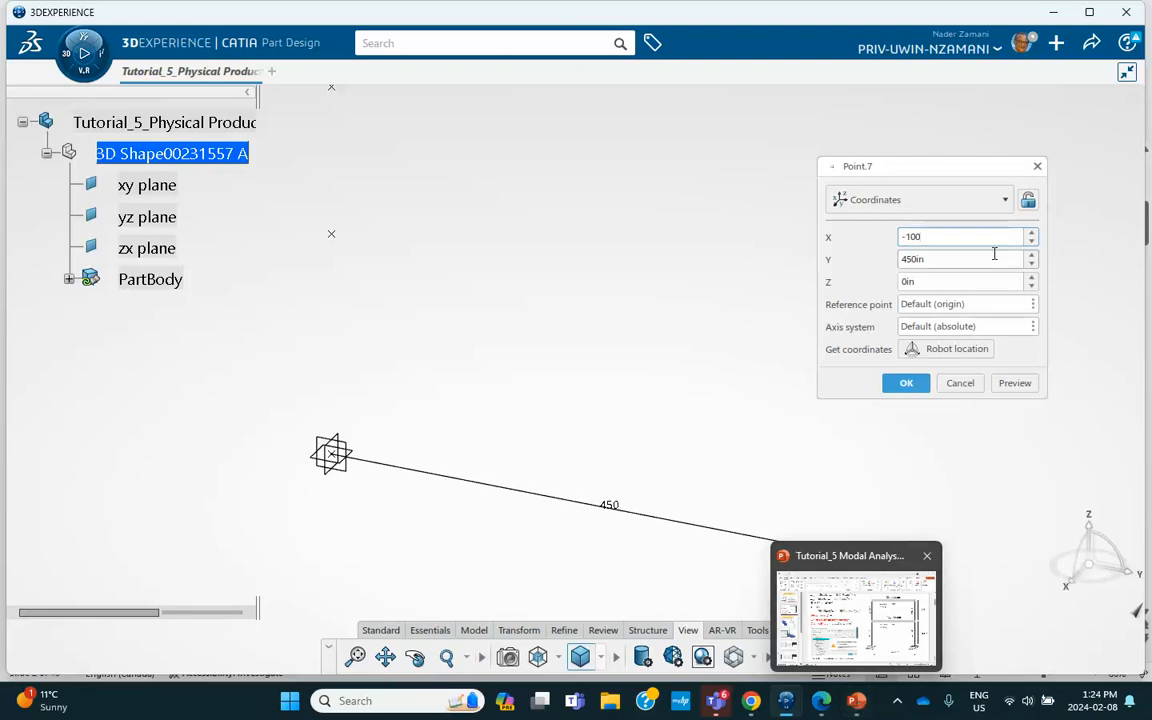
left_click(907, 237)
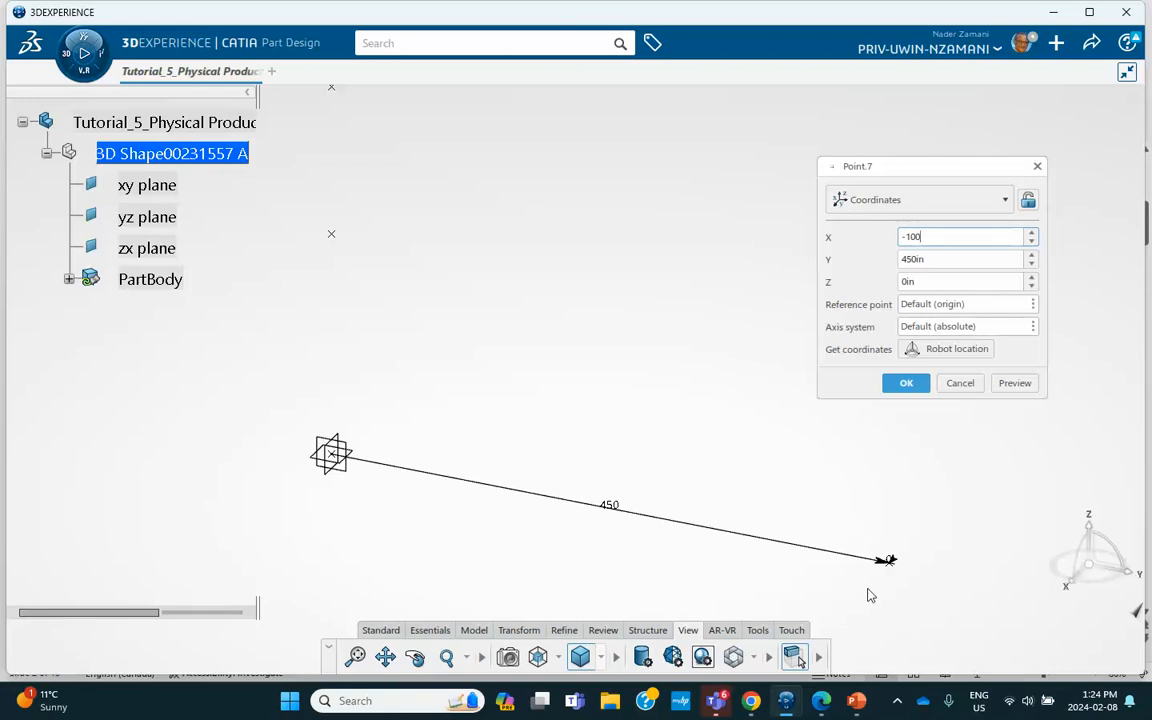
left_click(906, 383)
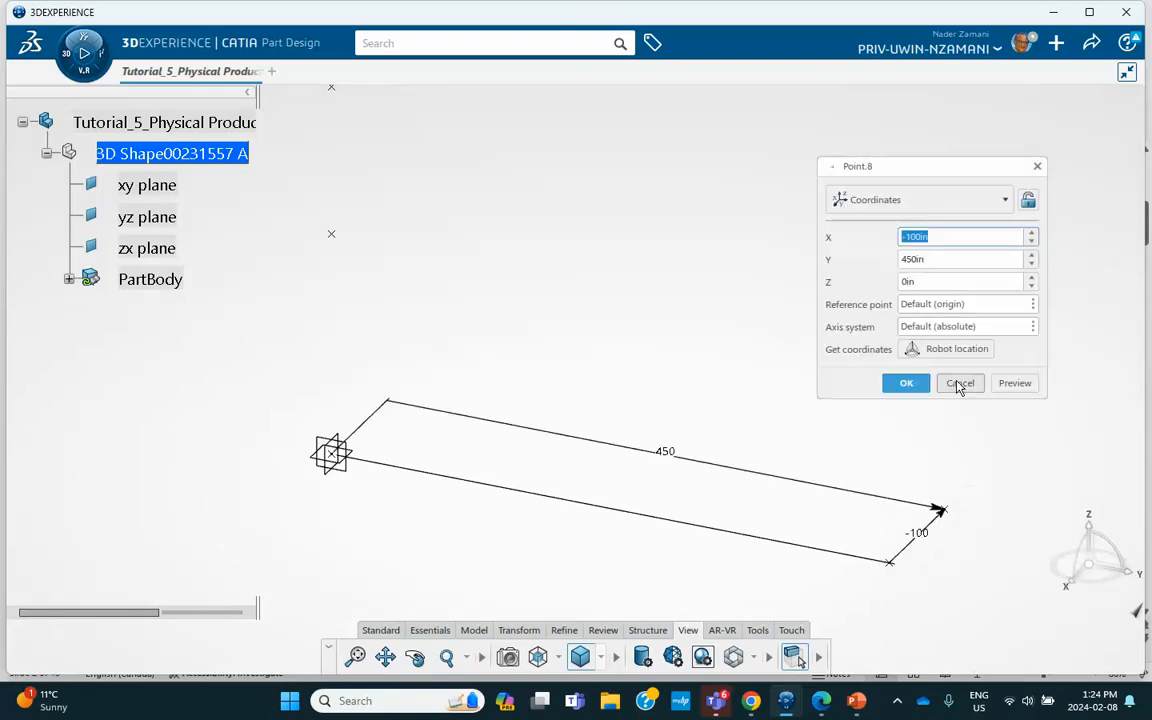
left_click(958, 383)
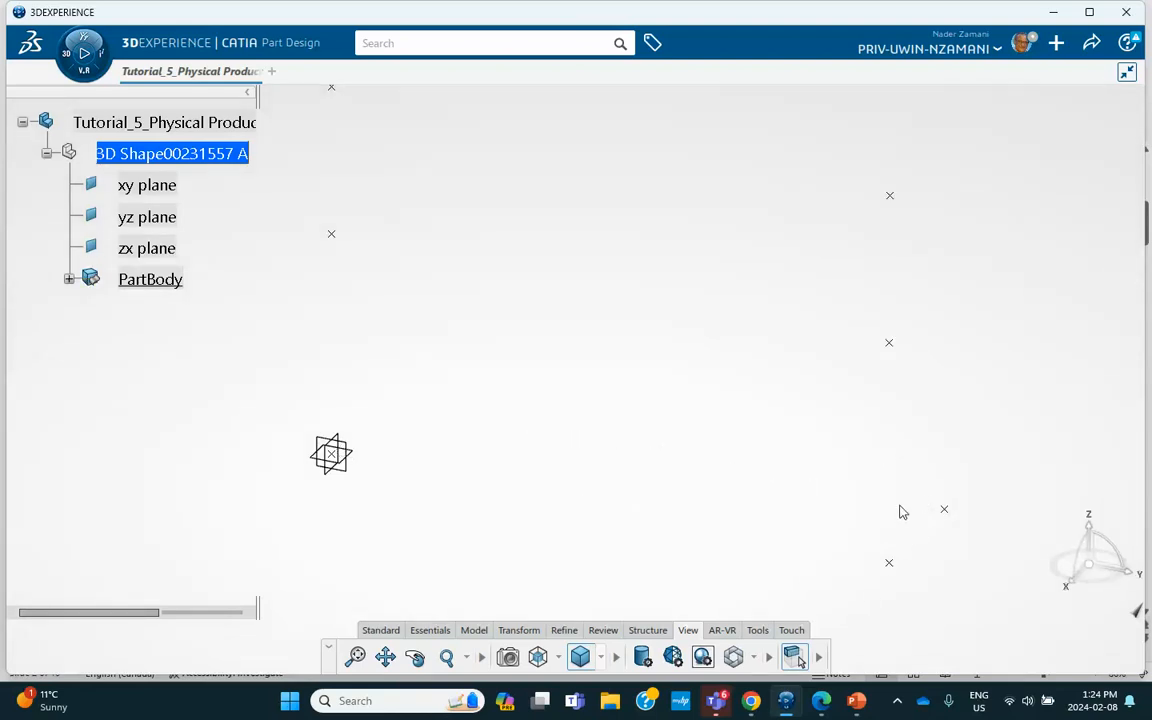
- Create the column at Y 0 from two point-to-point lines, from the origin to Z 180 in and on to Z 300 in
middle_click_drag(537, 391, 520, 440)
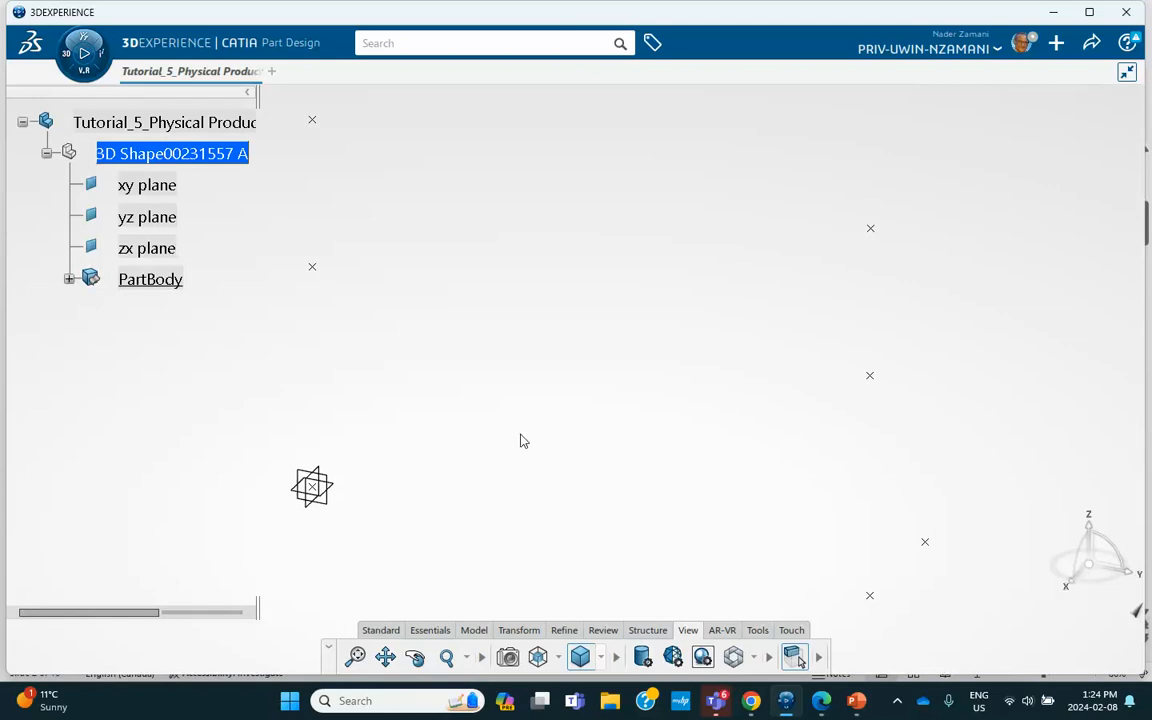
left_click(427, 633)
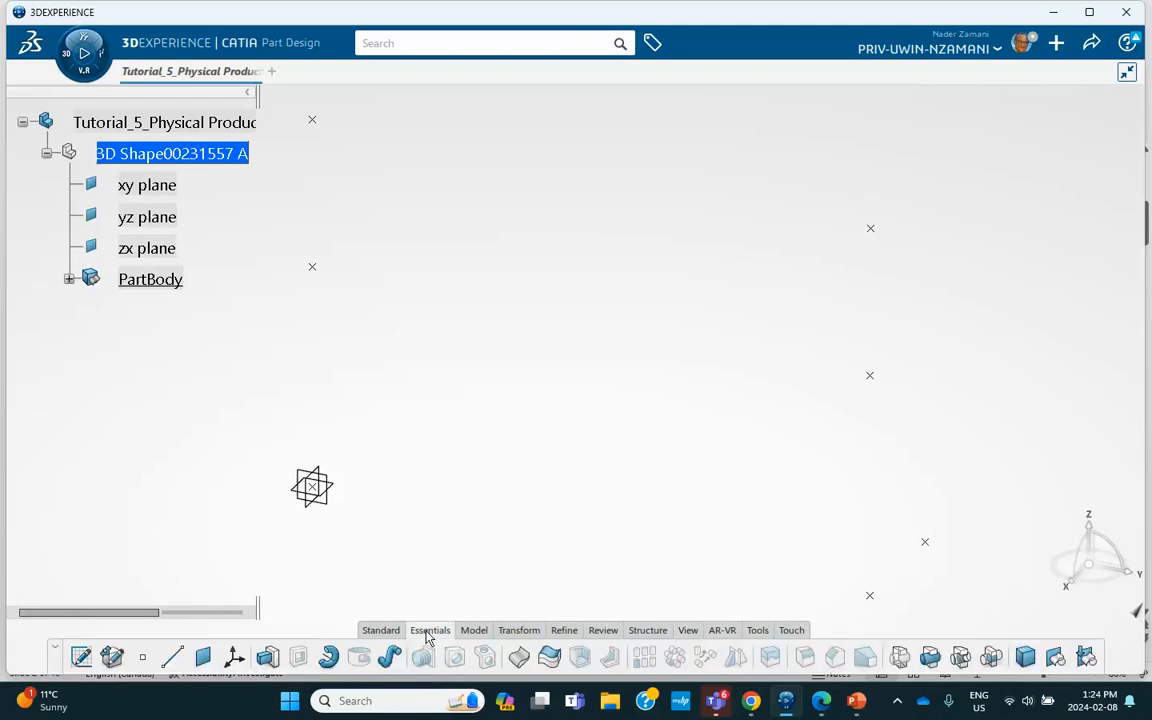
left_click(173, 656)
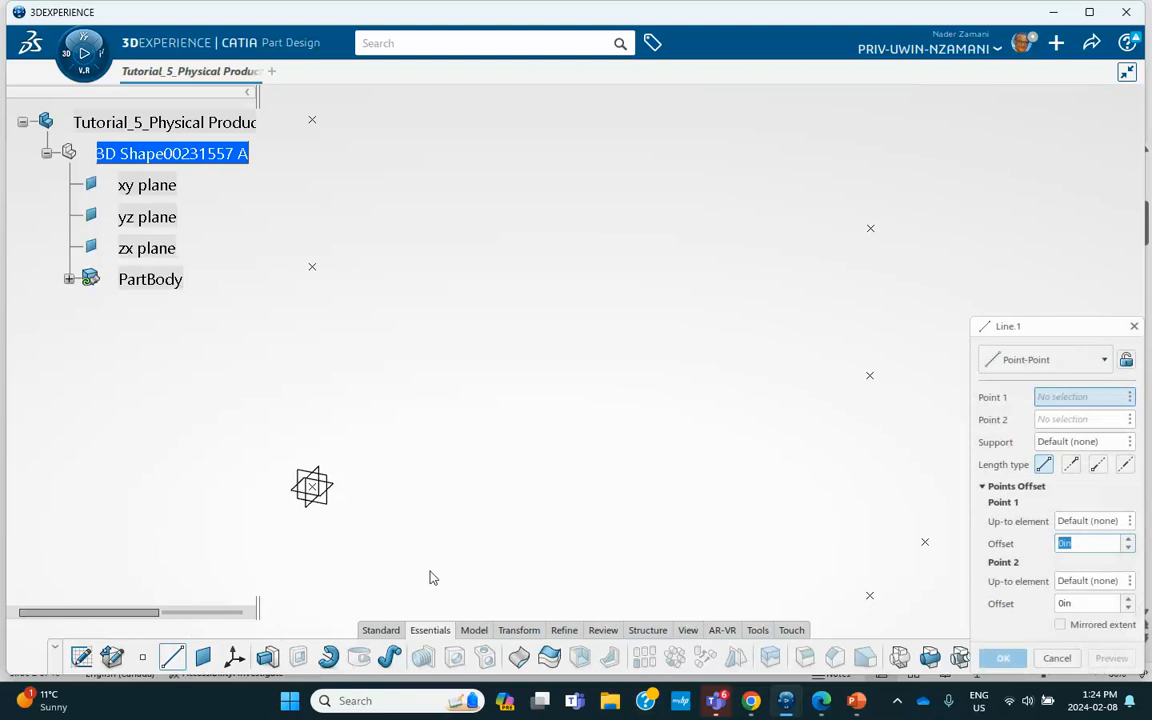
left_click(313, 488)
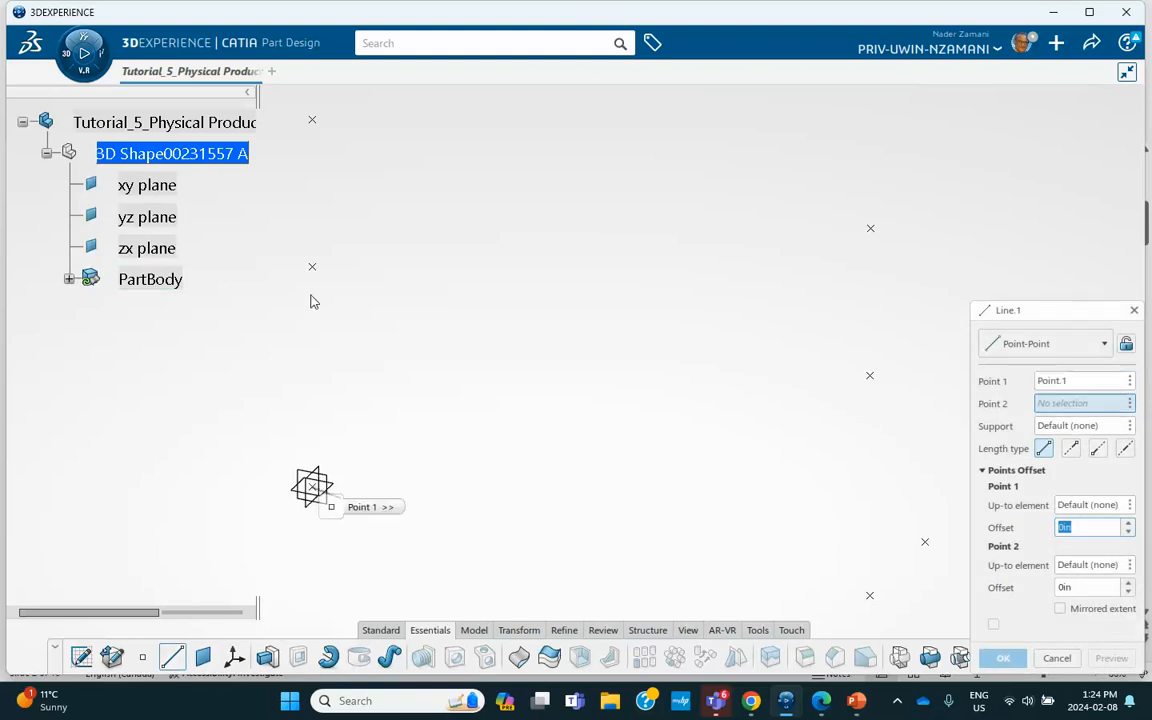
left_click(312, 267)
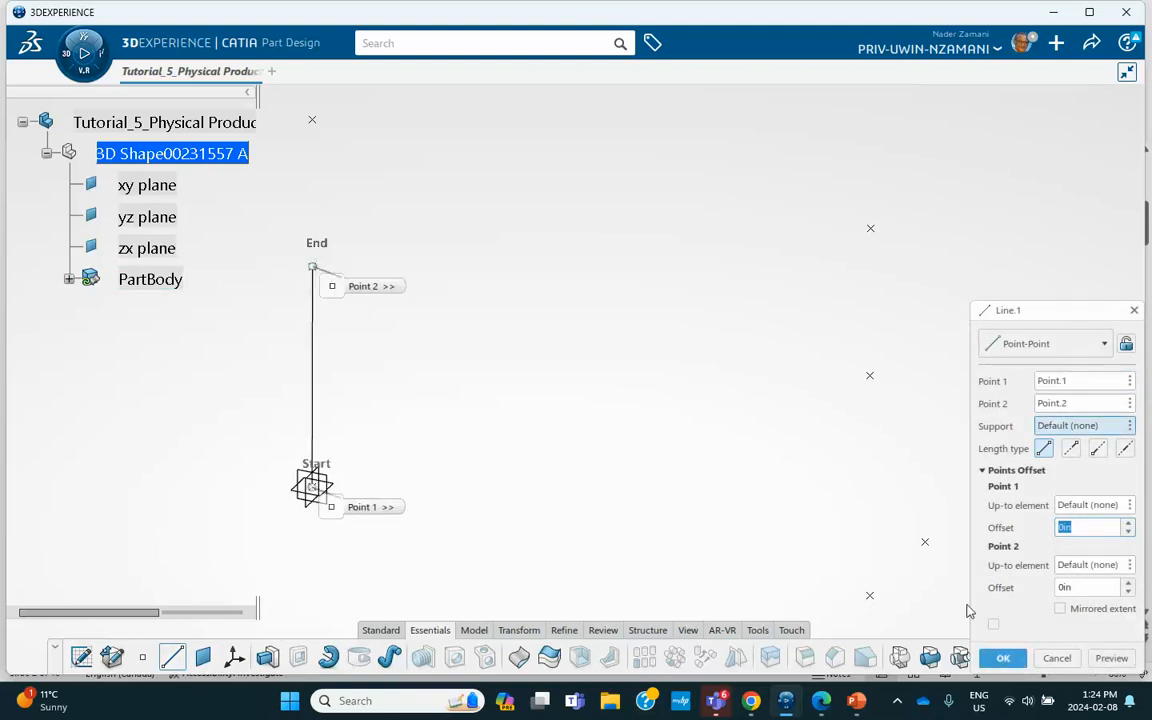
left_click(1006, 660)
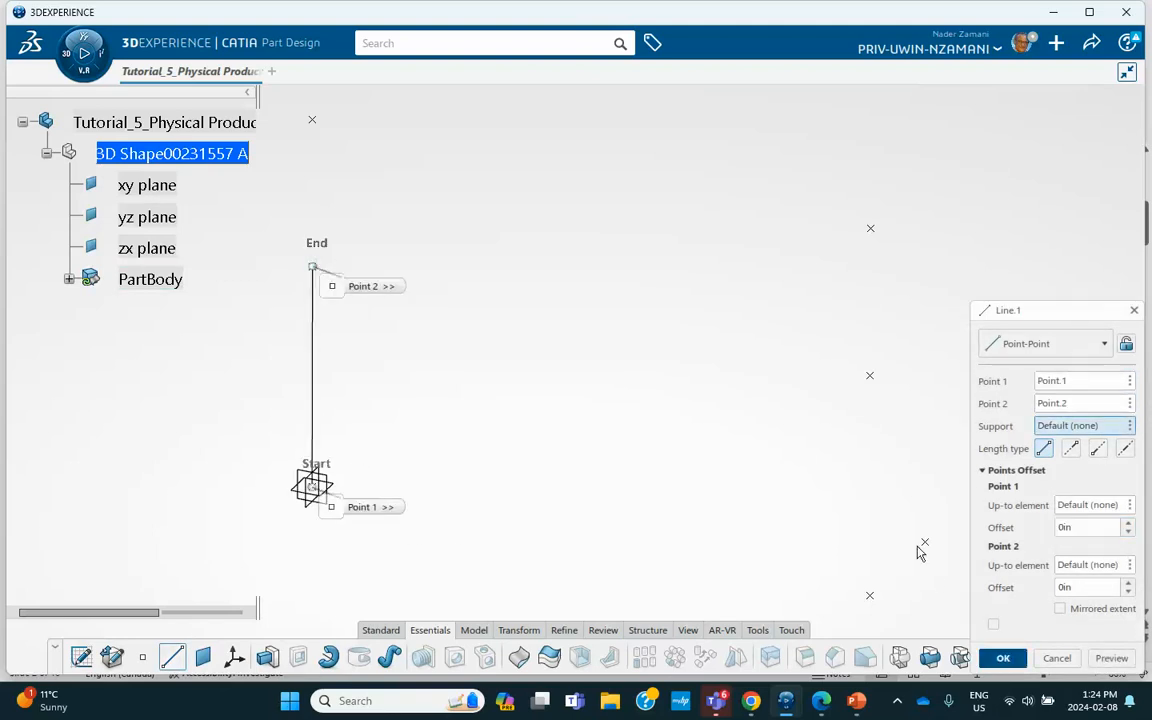
left_click(313, 268)
left_click(313, 120)
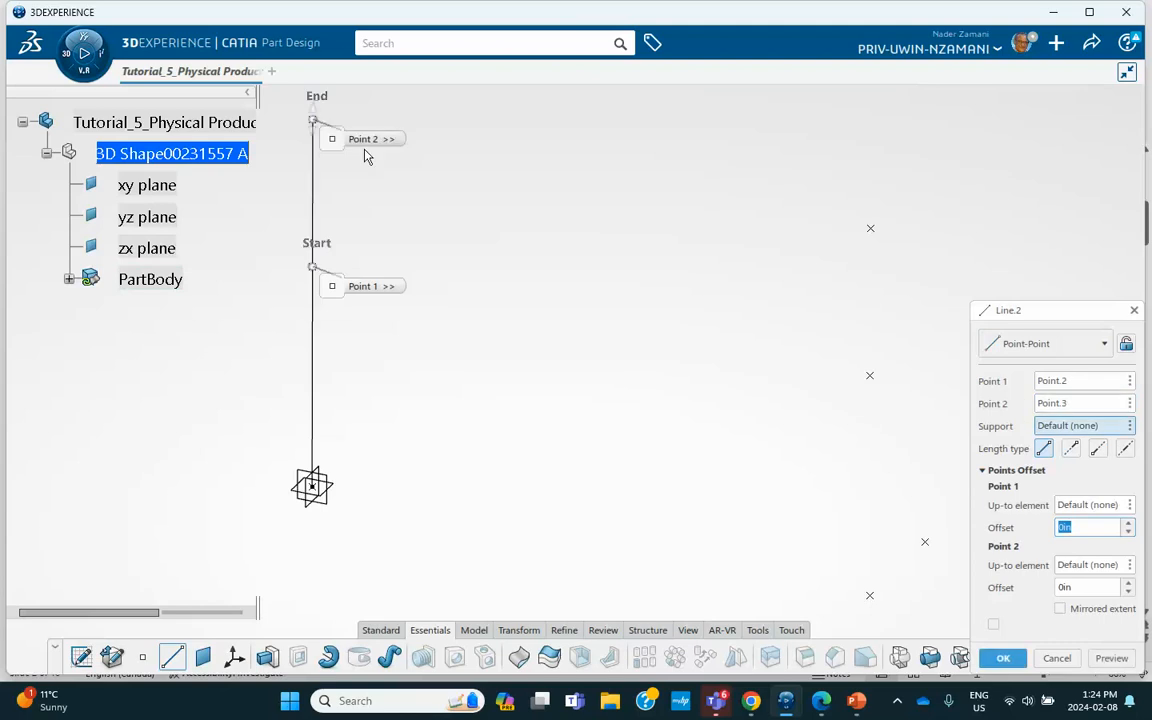
left_click(1003, 658)
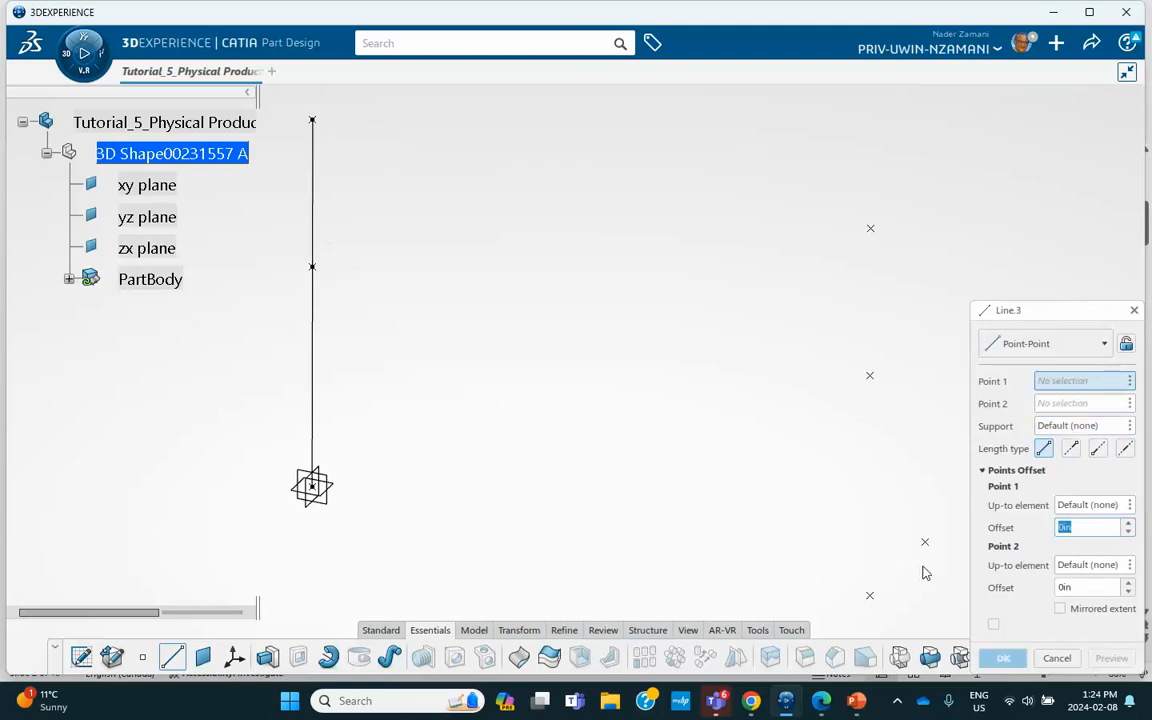
- Create the column at Y 450 in from two point-to-point lines, from Z 0 to Z 180 in and on to Z 300 in
left_click(871, 596)
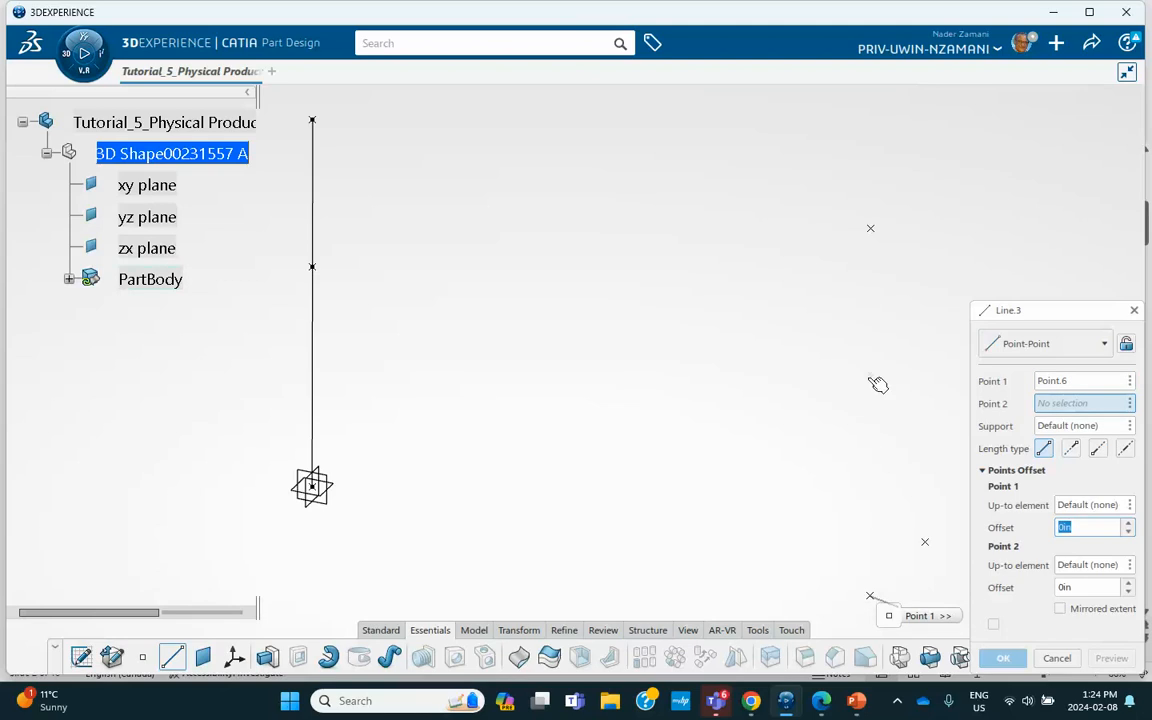
left_click(870, 377)
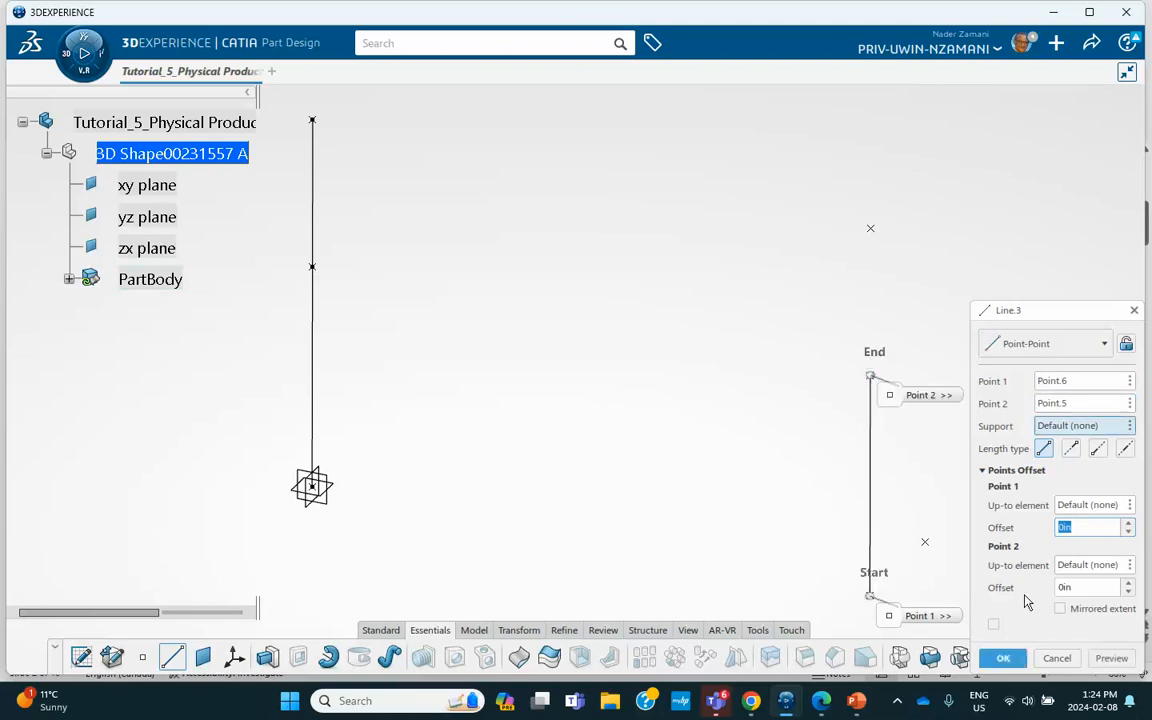
left_click(1005, 657)
left_click(871, 377)
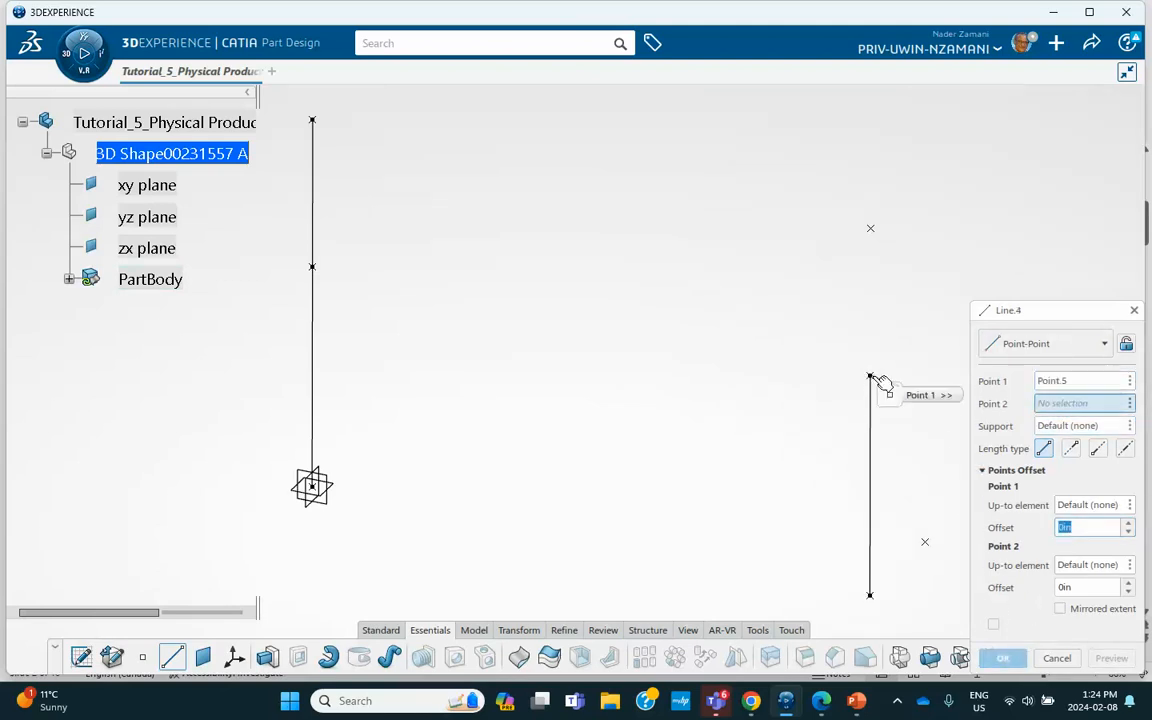
left_click(870, 229)
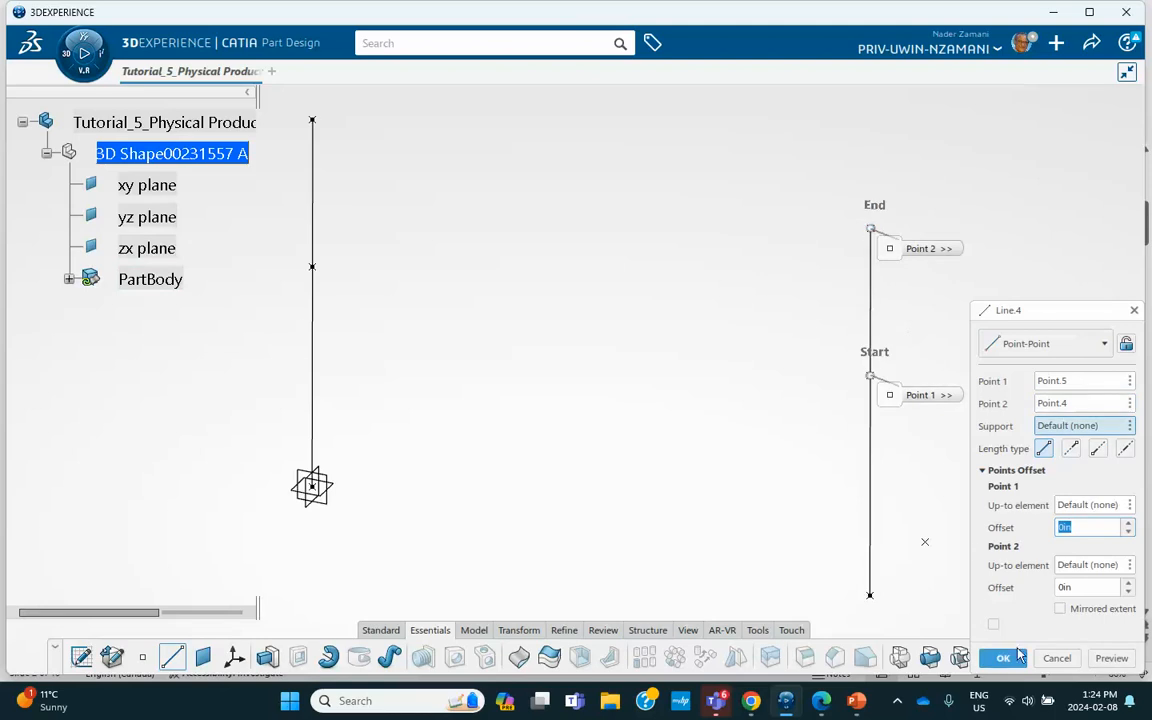
left_click(1003, 657)
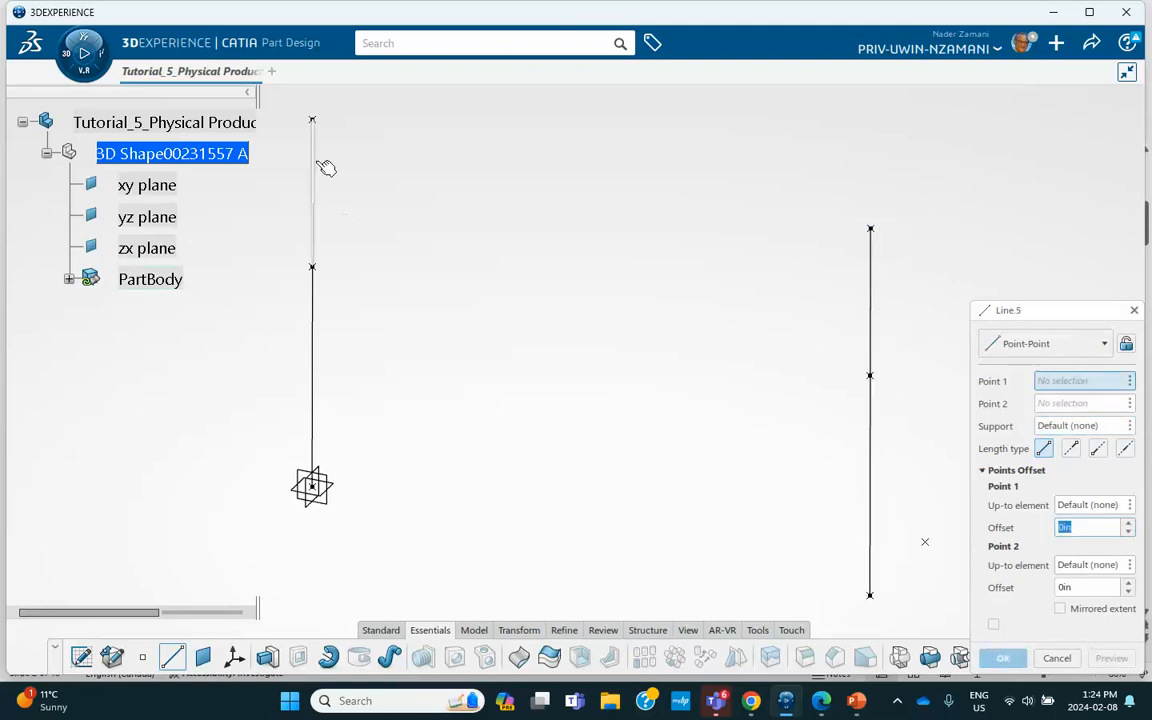
- Connect the two columns with horizontal point-to-point lines at Z 180 in and Z 300 in, and end line creation
left_click(314, 268)
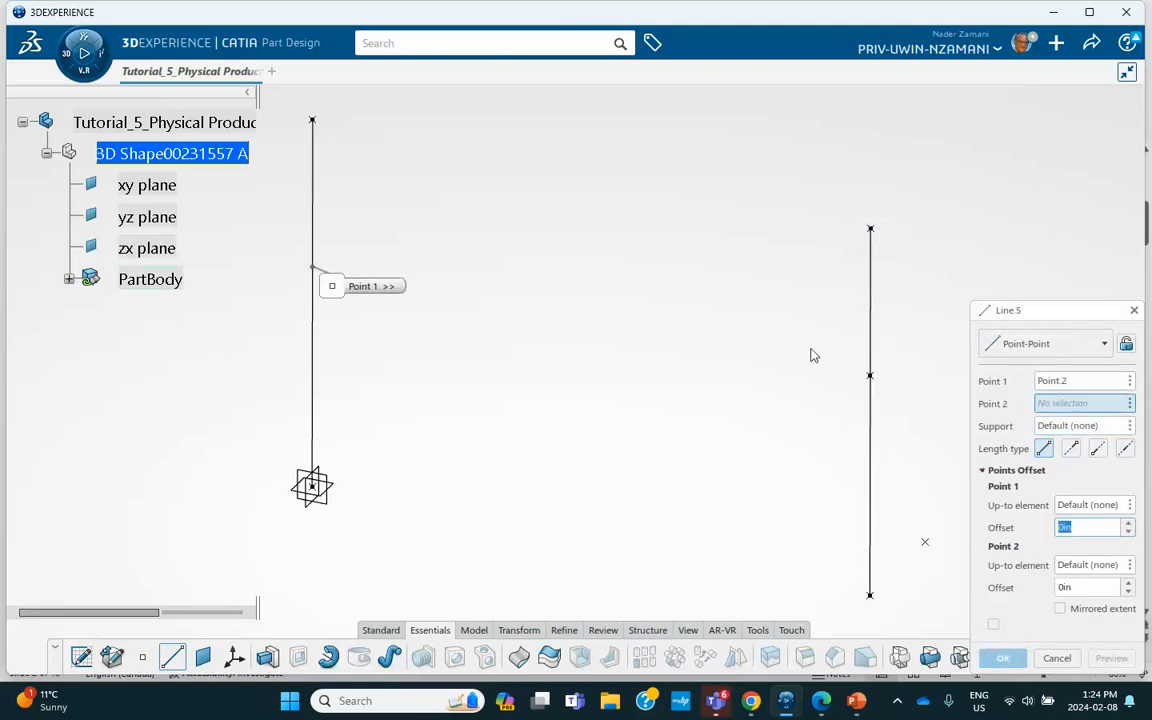
left_click(874, 379)
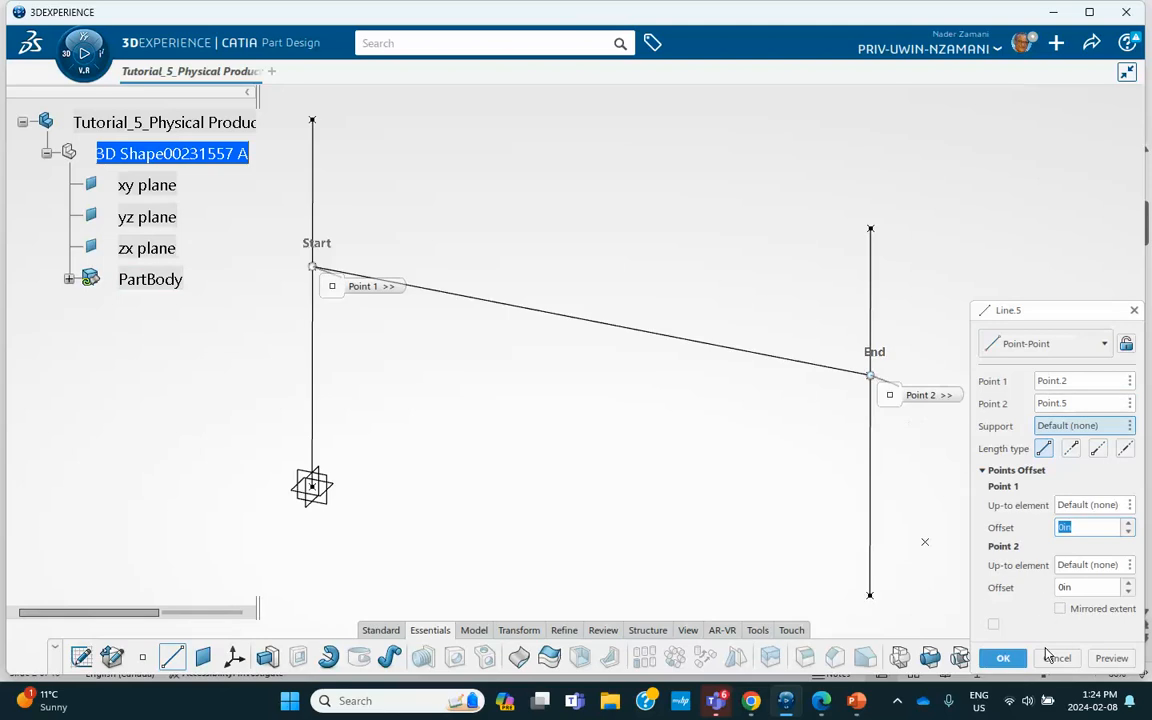
key("Return")
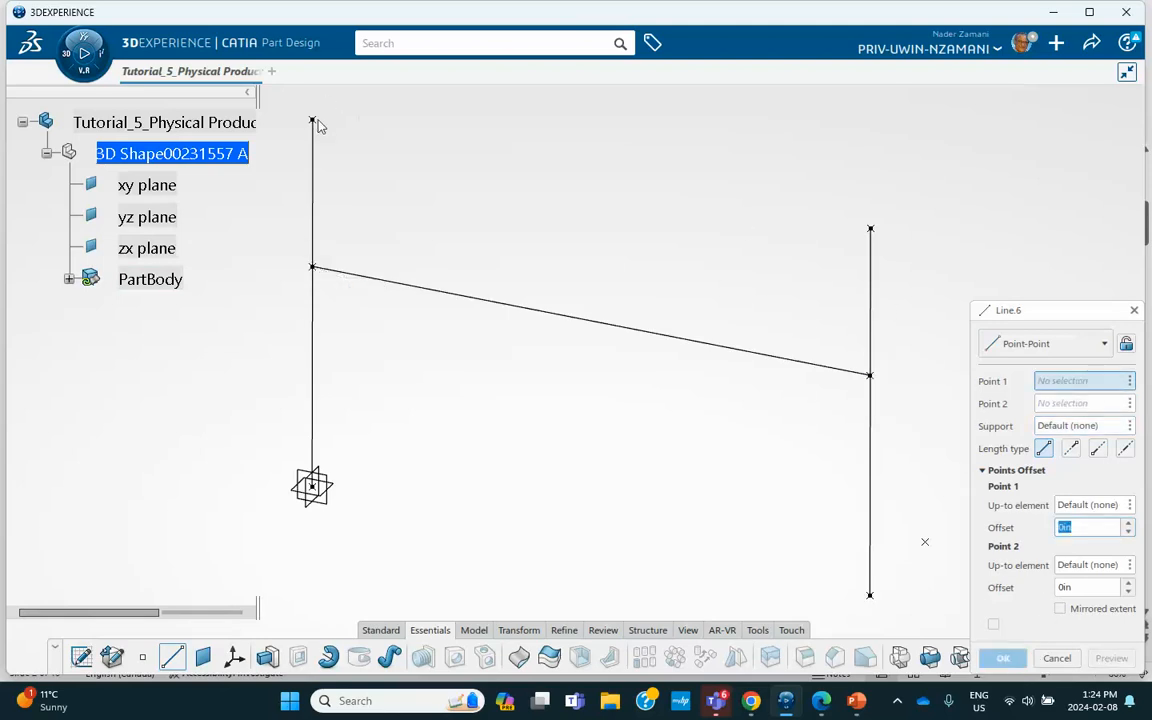
left_click(312, 120)
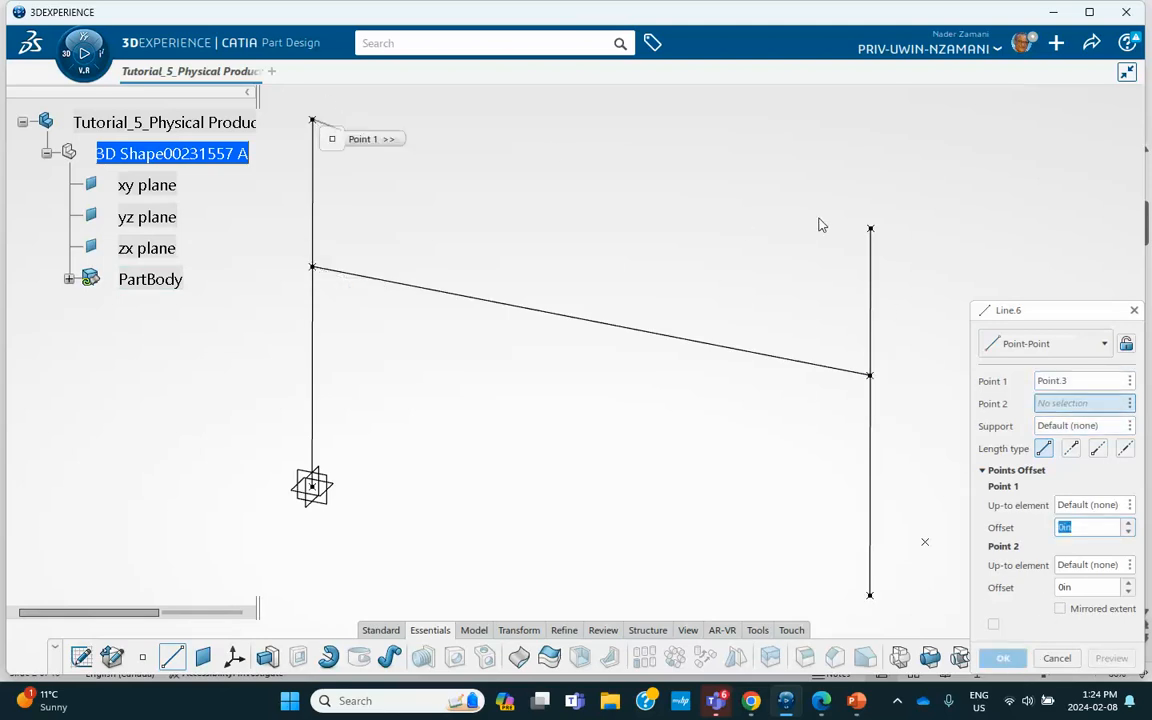
left_click(871, 229)
left_click(1012, 661)
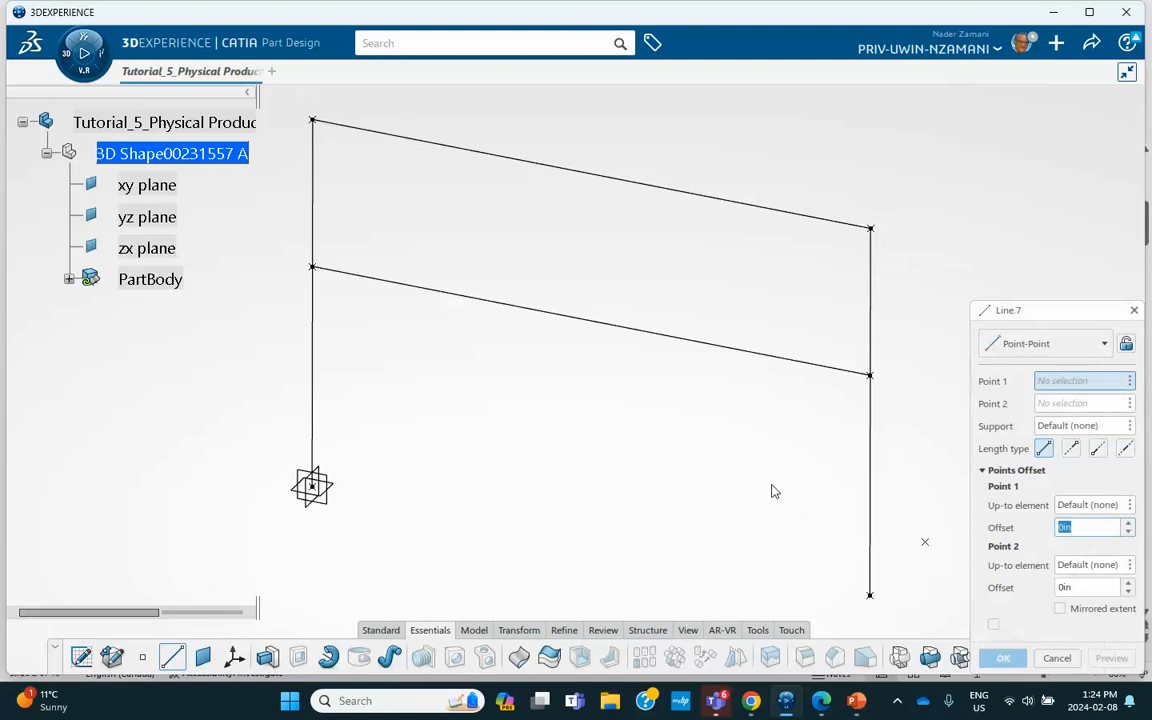
left_click(1057, 658)
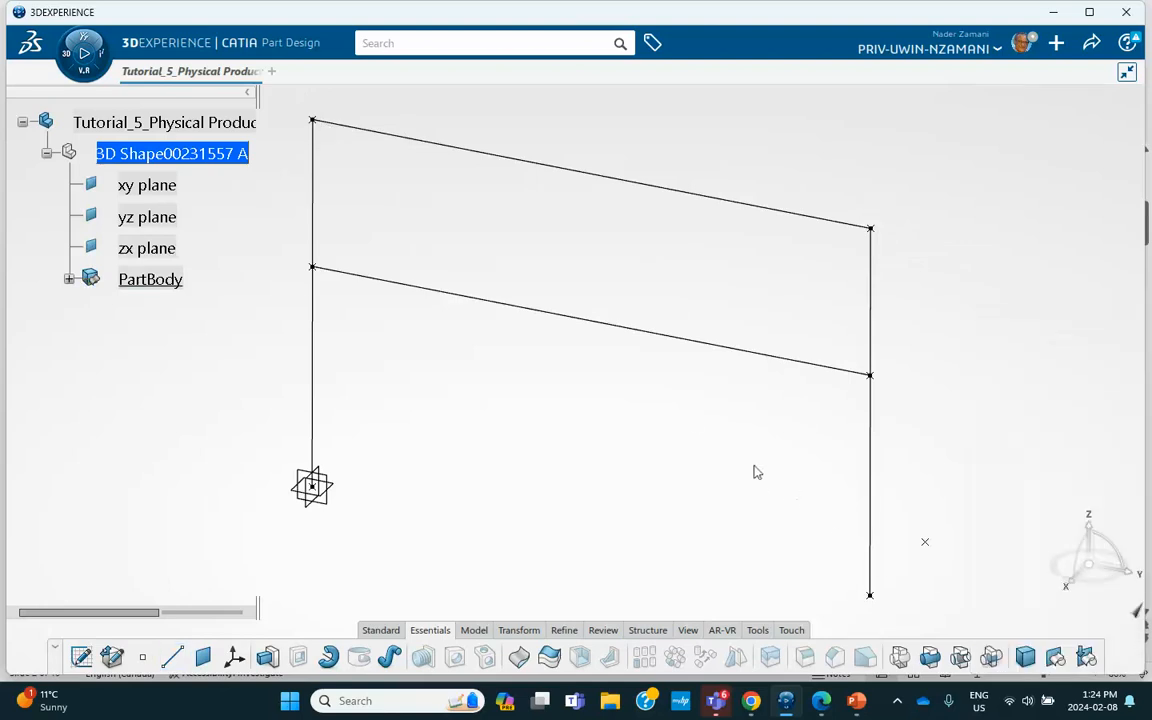
- Create one core material named Feb 8, 2024 Steel with only the Simulation Domain
middle_click_drag(699, 427, 620, 493)
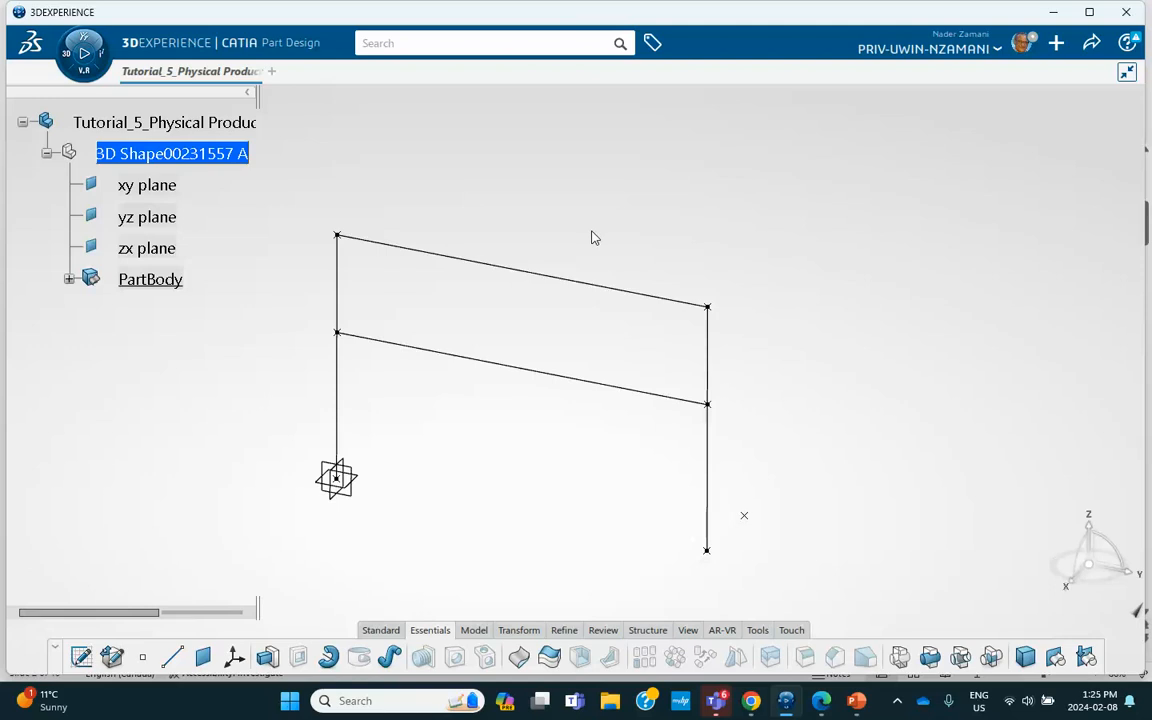
left_click(758, 631)
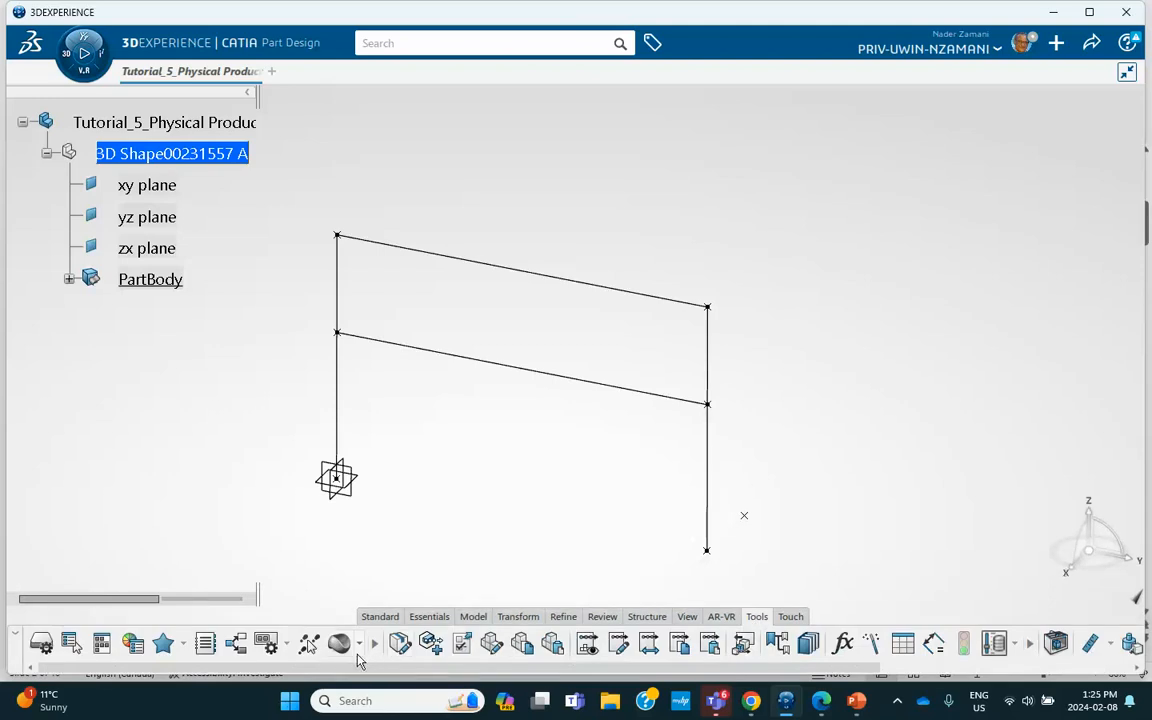
left_click(358, 645)
left_click(385, 581)
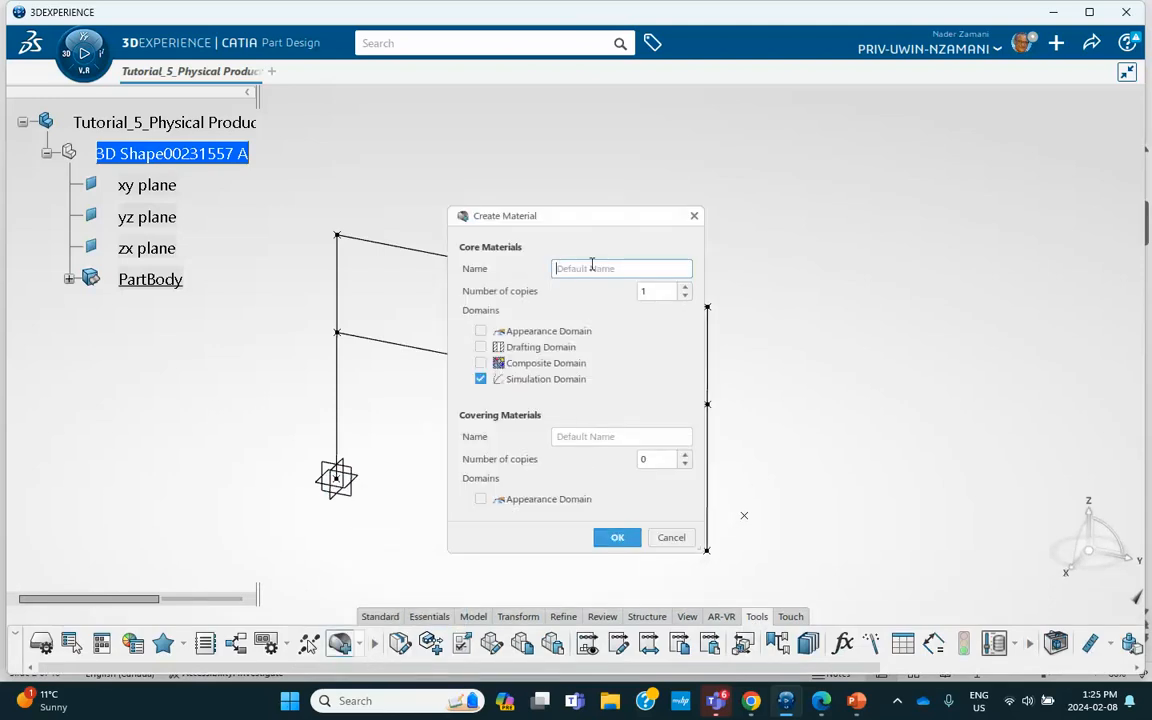
type("Feb 8, 2024 Steel")
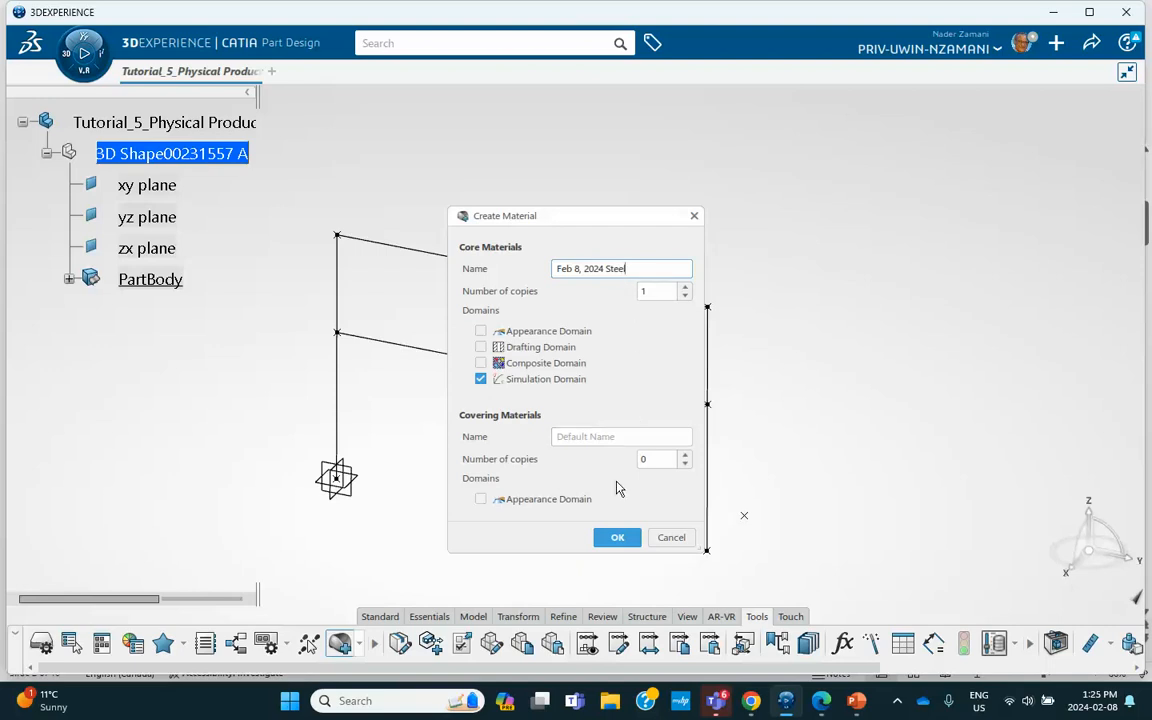
left_click(617, 537)
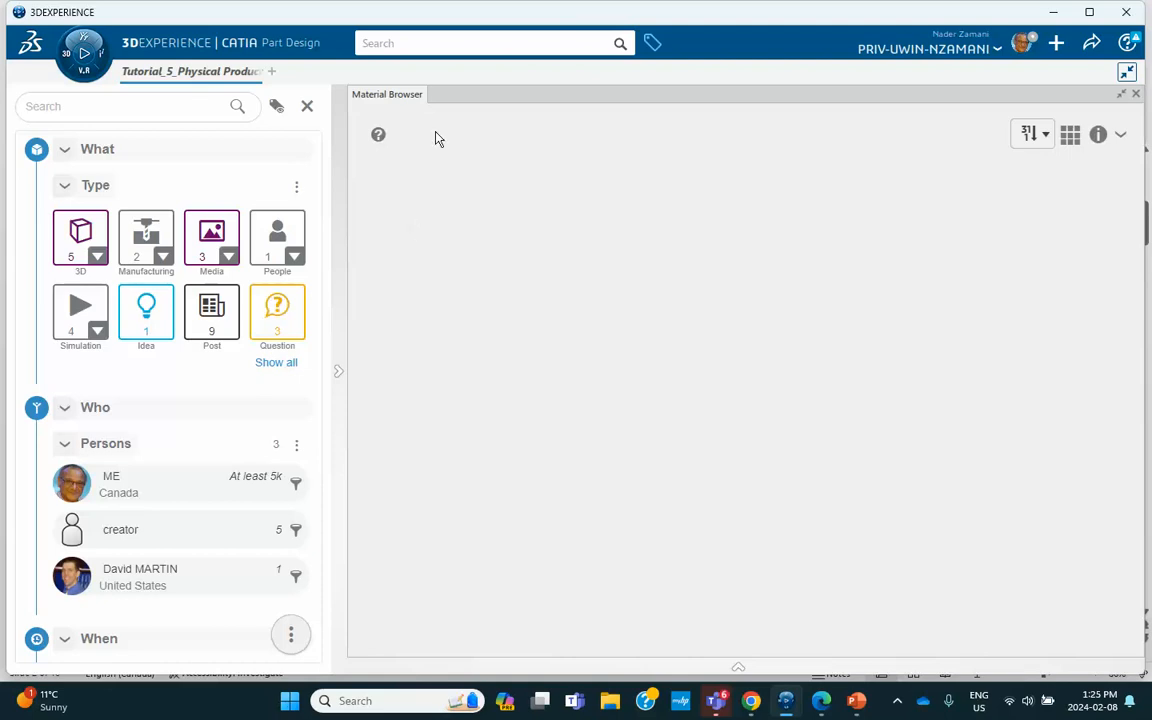
- Refresh the material search results and apply Feb 8, 2024 Steel to the Tutorial_5 physical product
left_click(1120, 134)
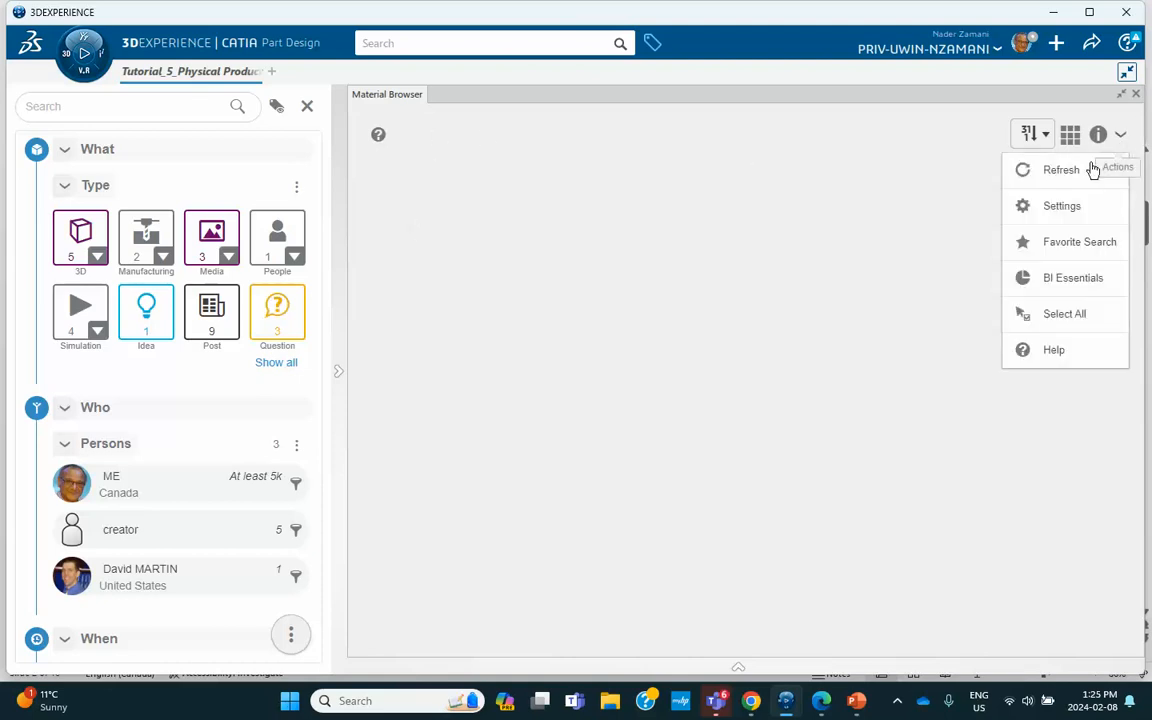
left_click(1062, 170)
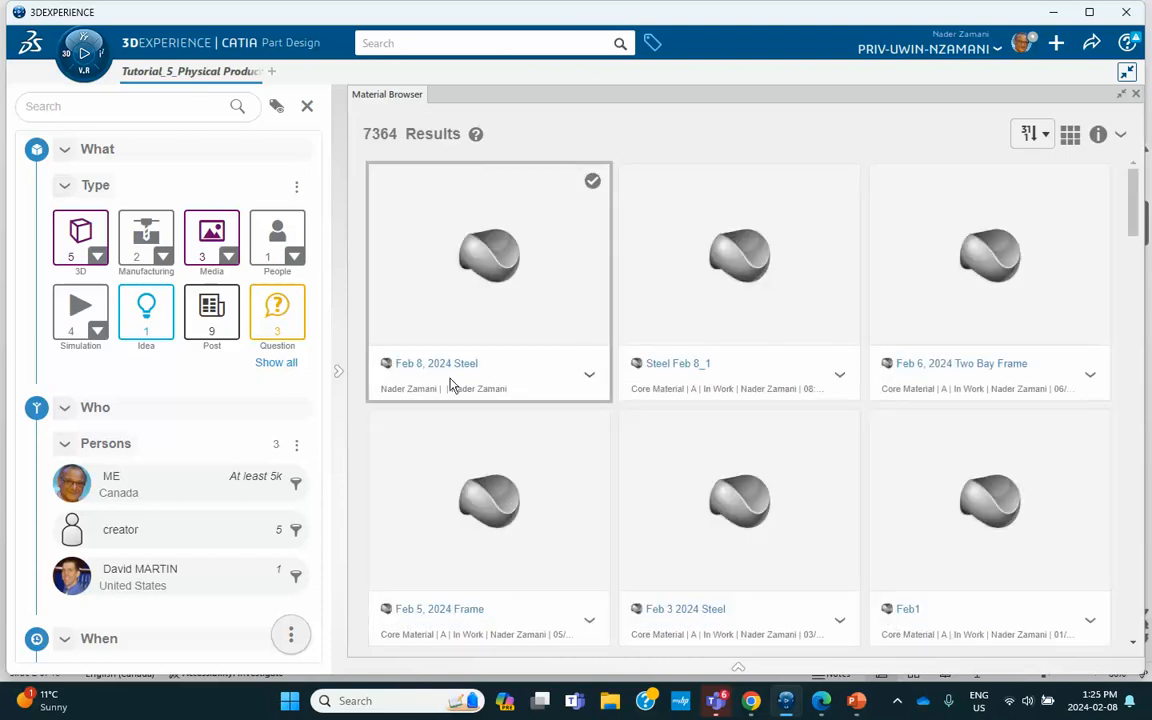
left_click(589, 375)
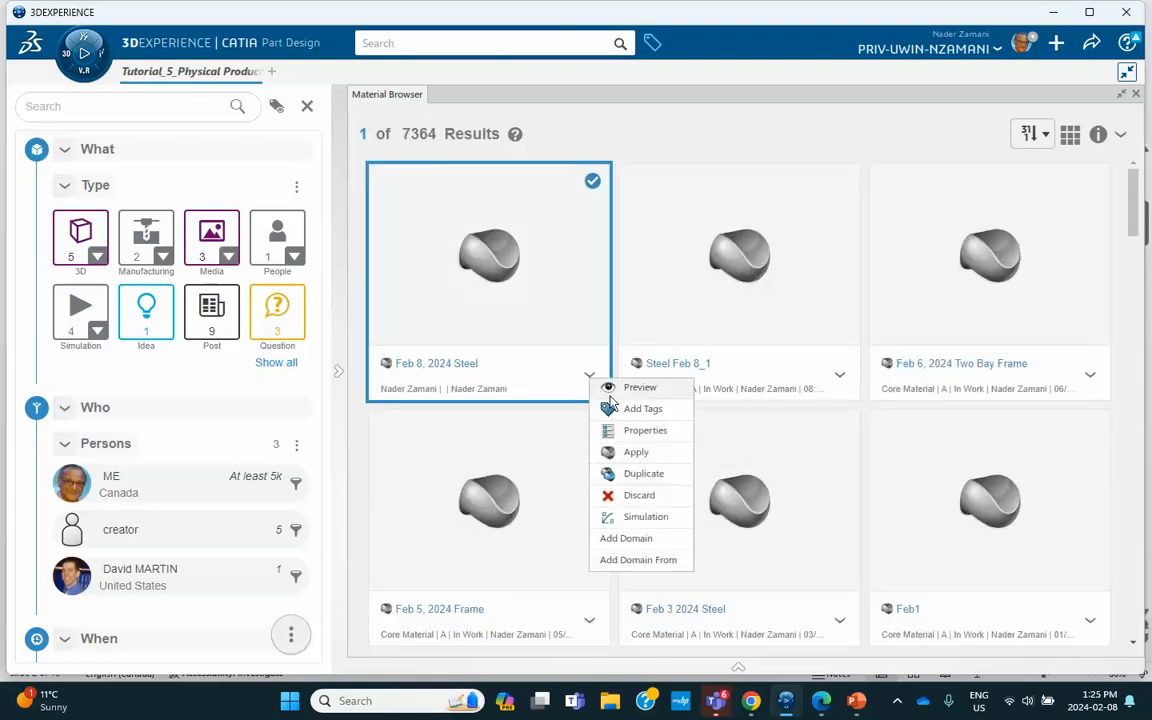
left_click(636, 453)
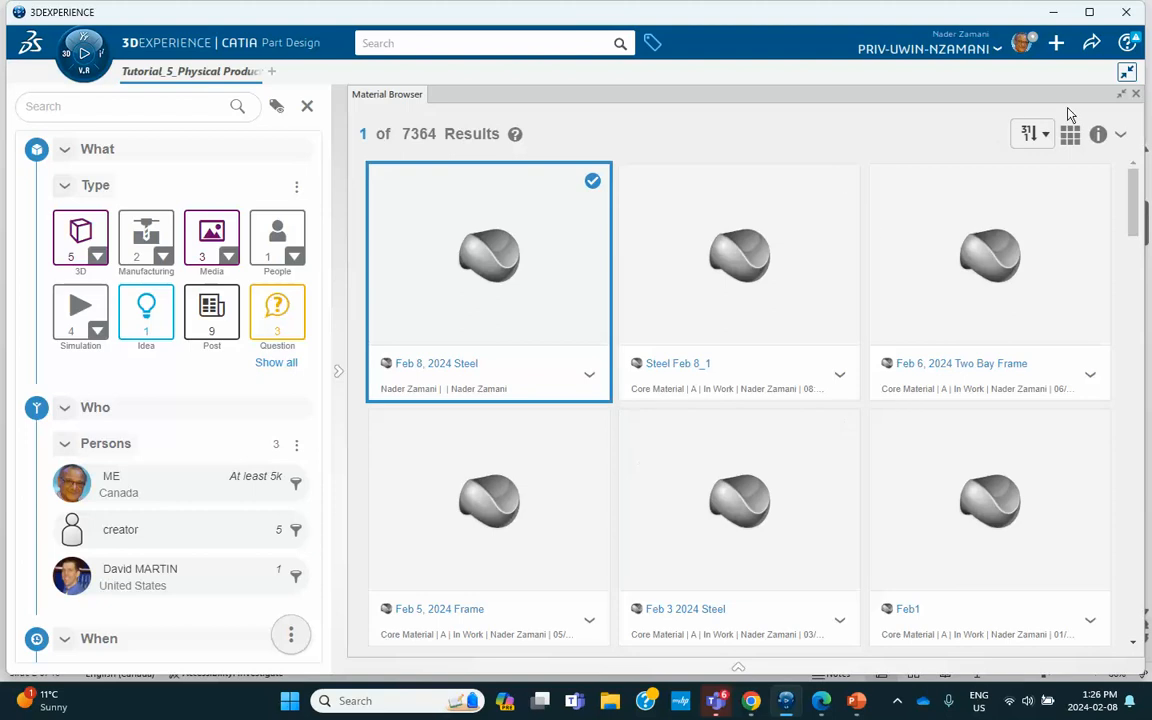
left_click(1135, 95)
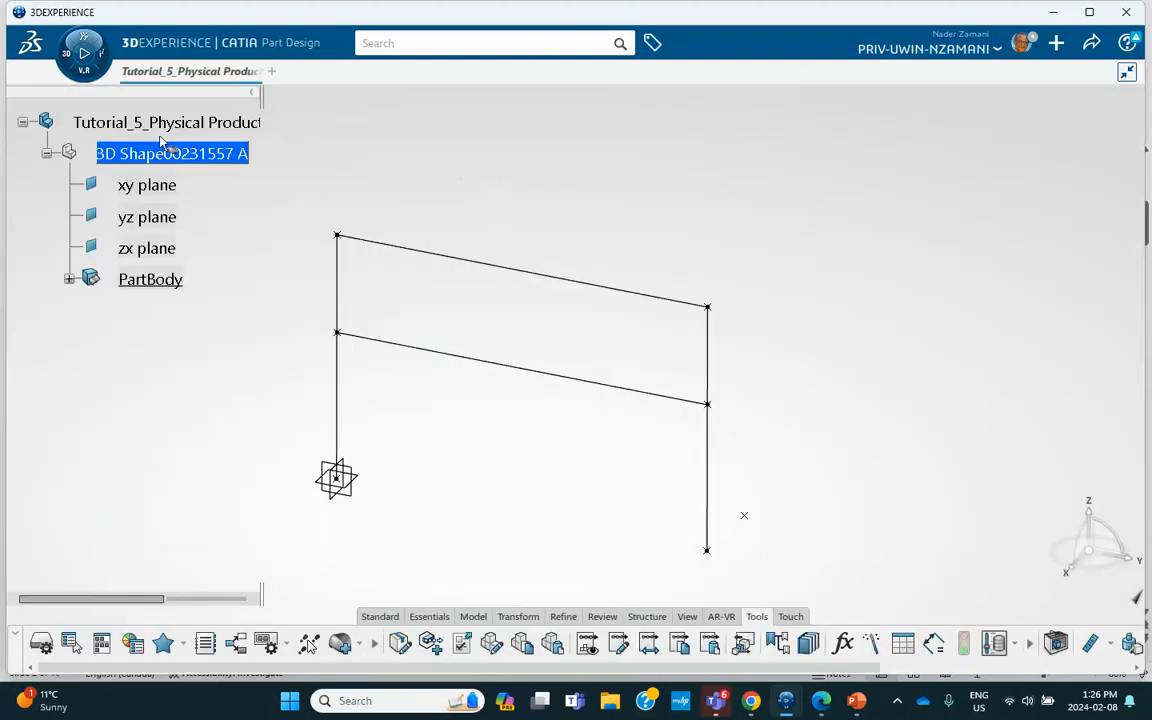
left_click(360, 145)
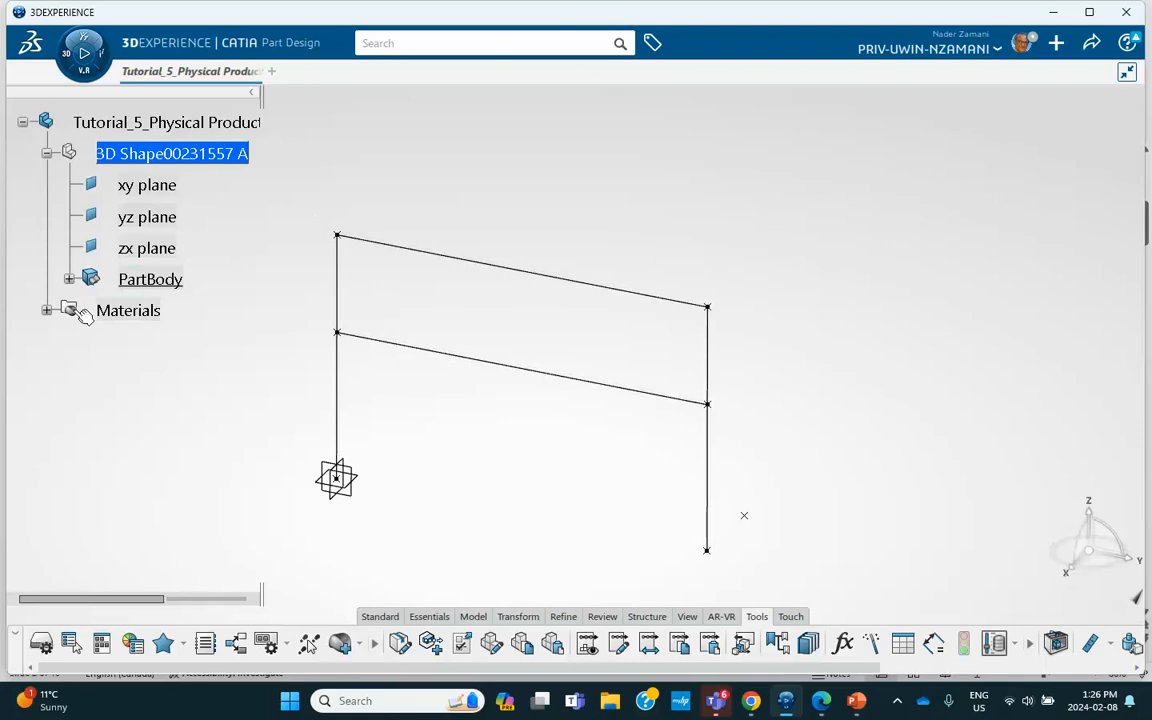
- Open the simulation domain definition of Feb 8, 2024 Steel and add a density of 0.001 slinch_in3
left_click(46, 310)
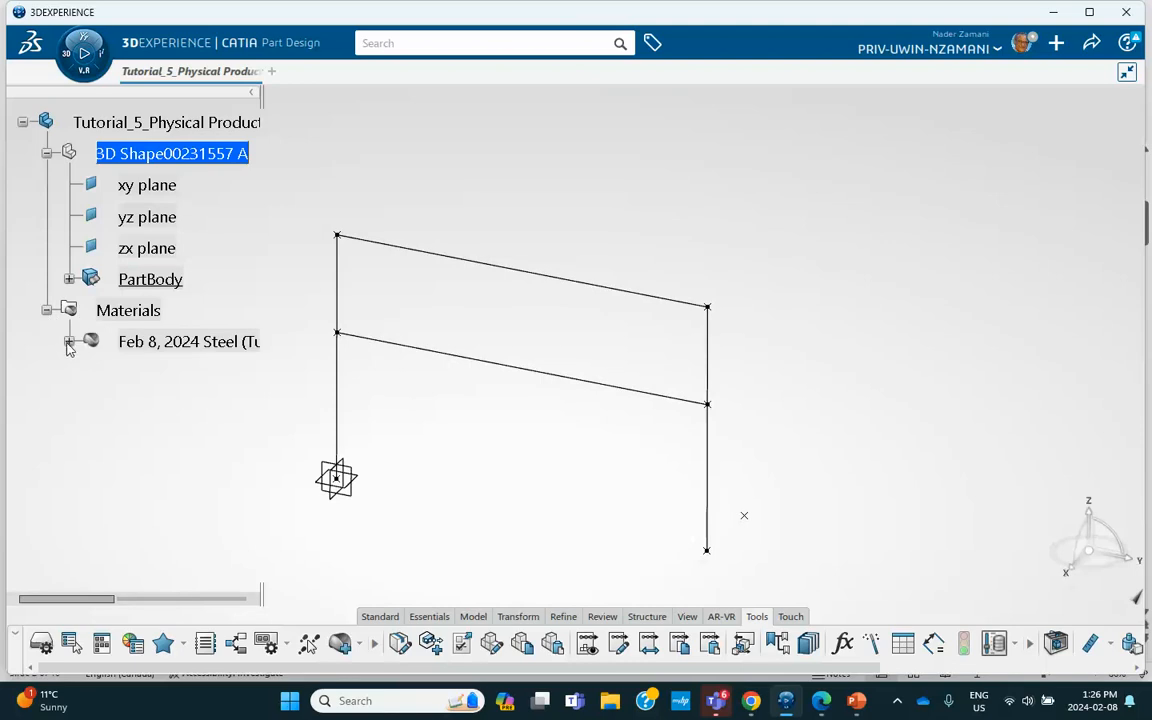
left_click(68, 341)
double_click(180, 378)
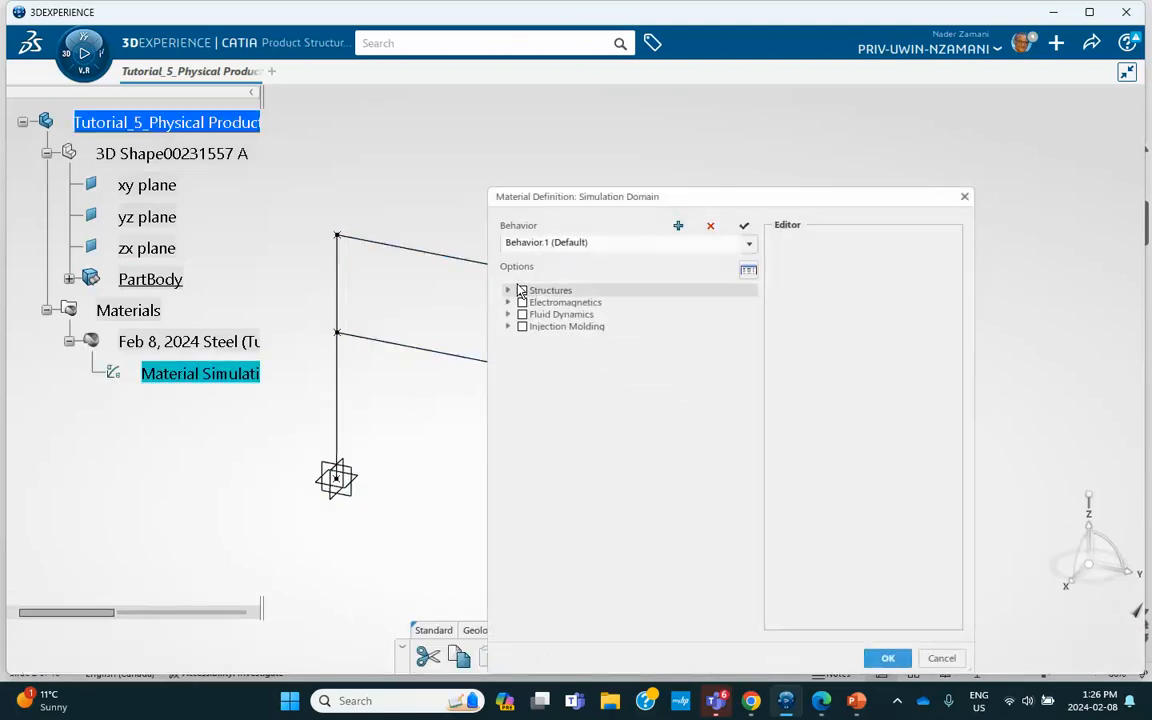
left_click(516, 290)
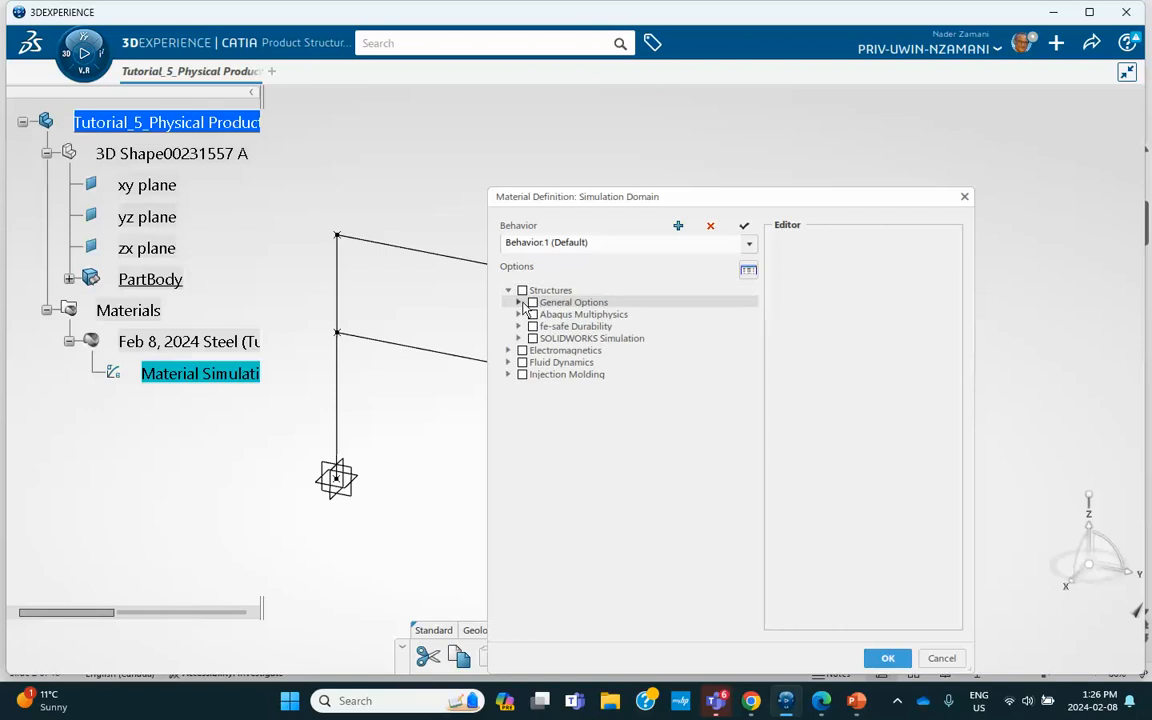
left_click(519, 302)
left_click(543, 315)
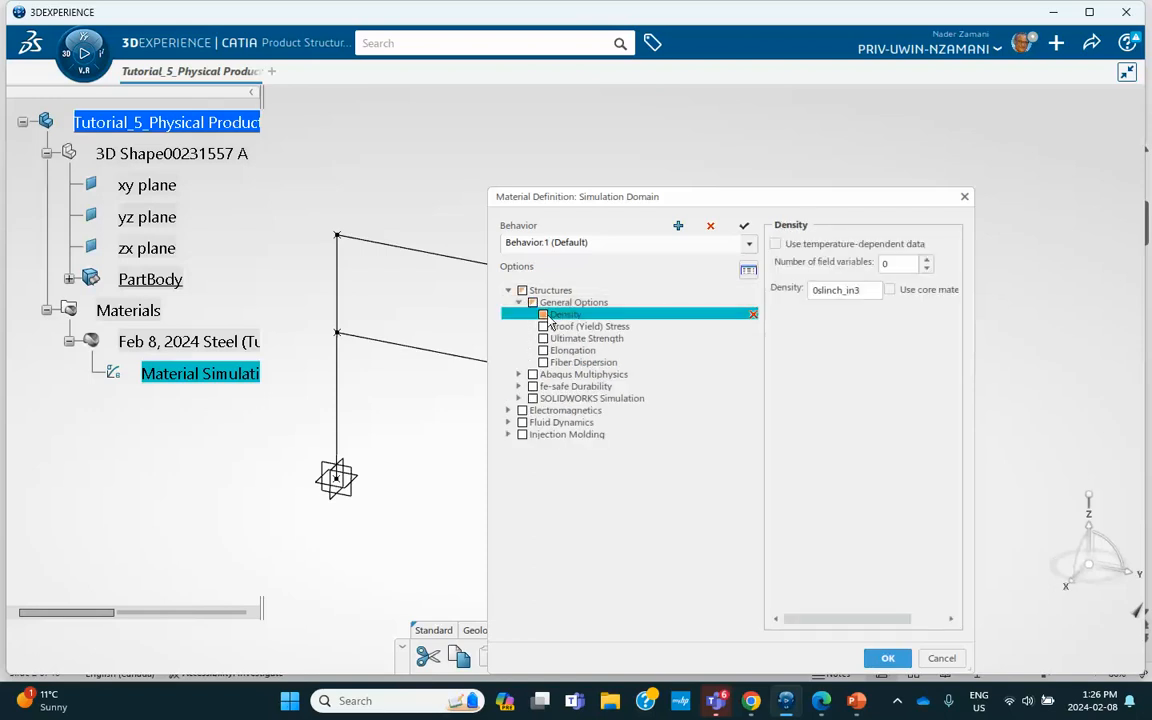
left_click(820, 290)
type(".")
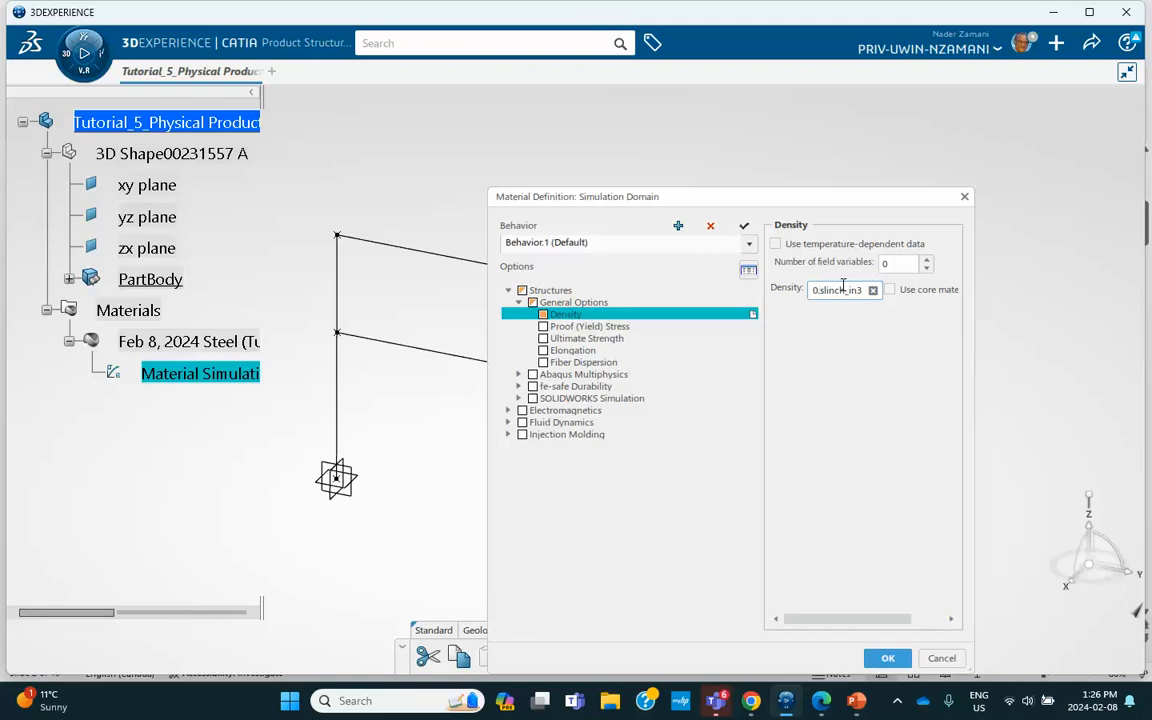
key("BackSpace")
type(".001")
left_click(727, 434)
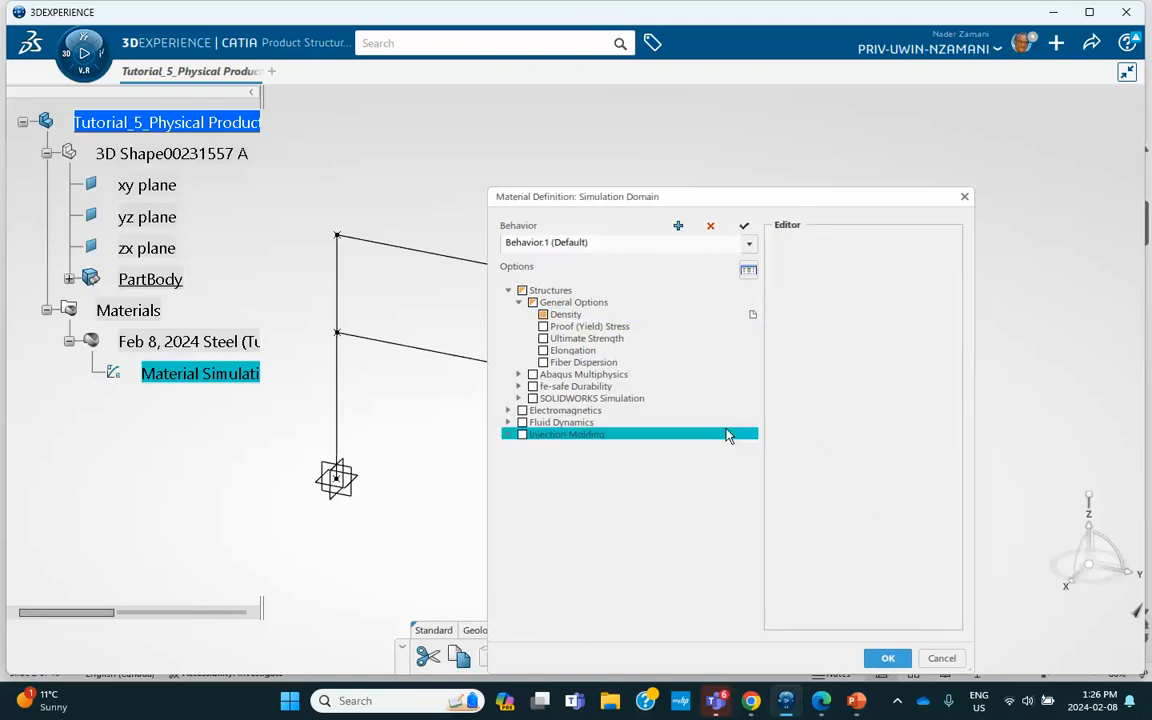
- Add isotropic elastic behavior with Young's modulus 3e+007 psi and Poisson's ratio .3, and confirm the material definition
left_click(520, 374)
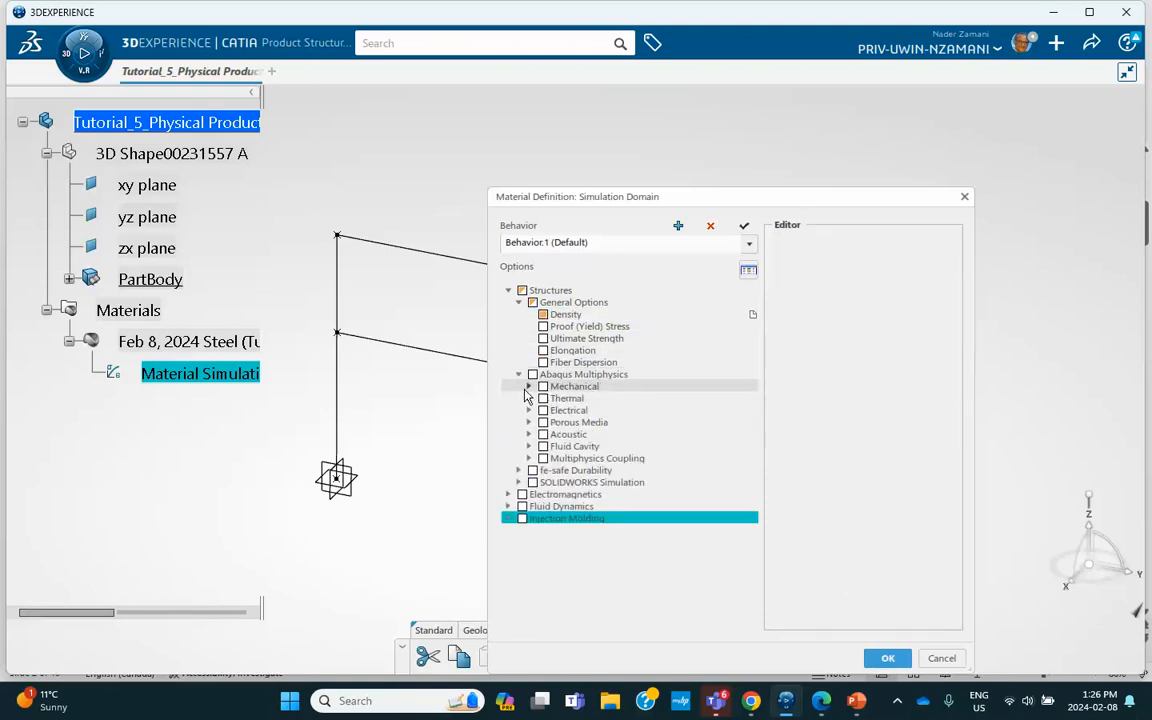
left_click(530, 386)
left_click(540, 398)
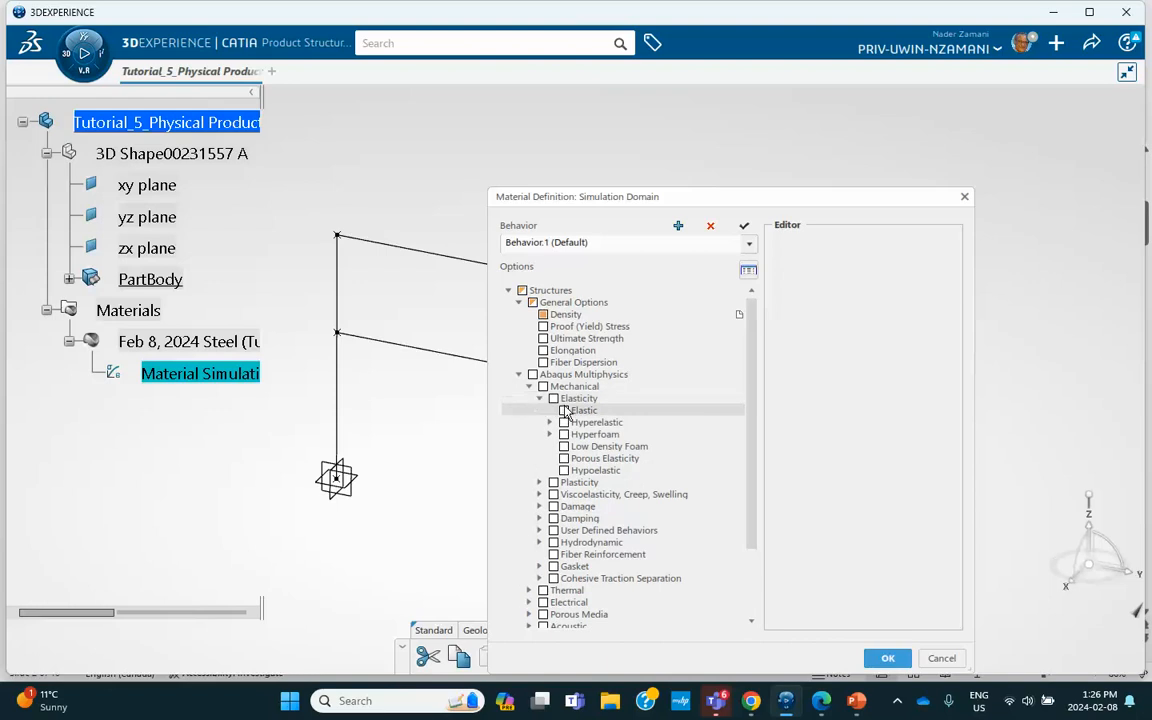
left_click(620, 409)
left_click(885, 314)
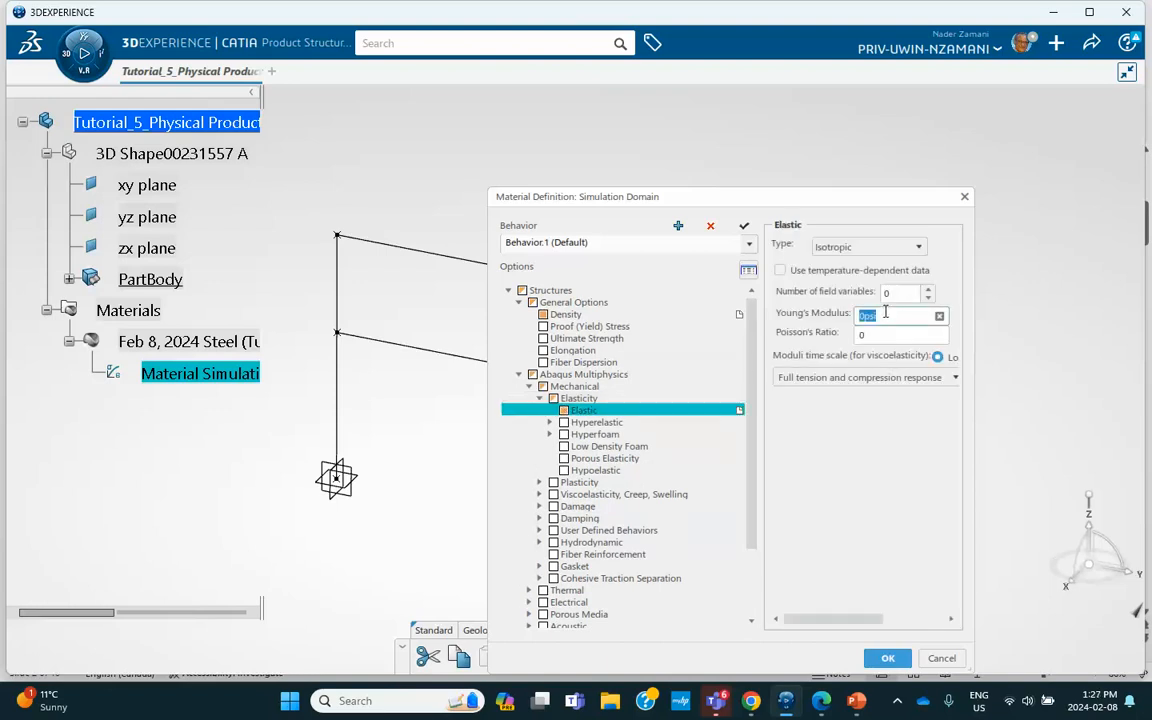
type("3e+007")
left_click(886, 334)
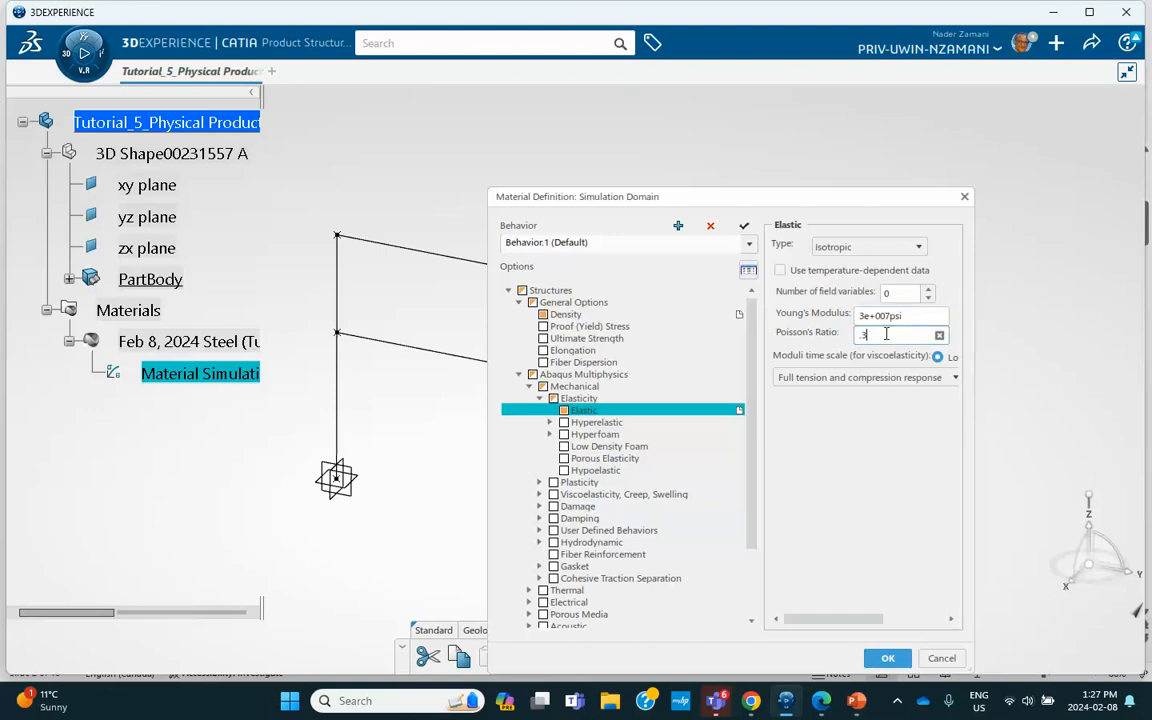
left_click(884, 657)
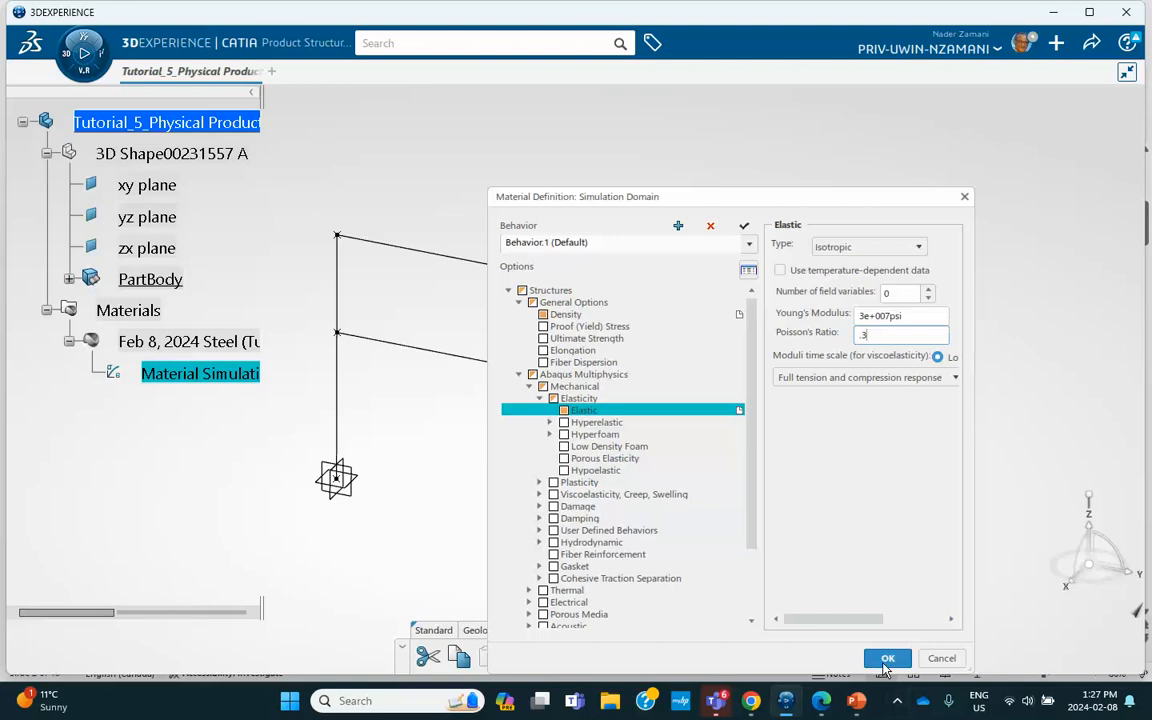
left_click(231, 499)
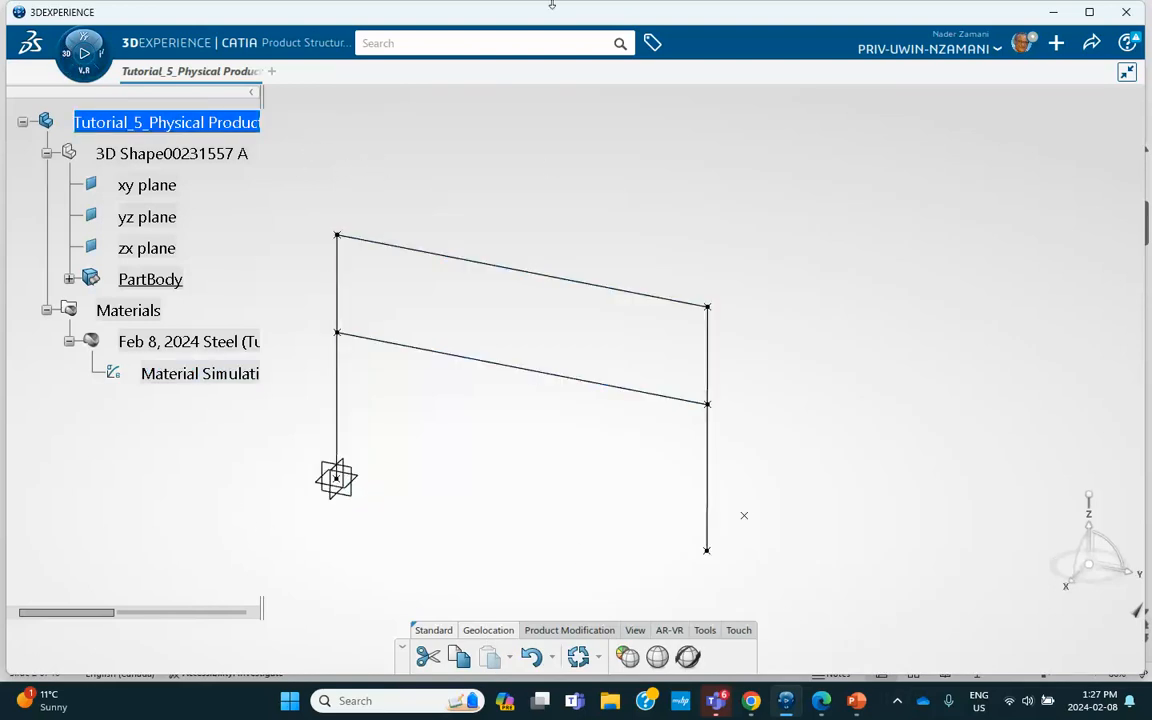
- Save the model, switch to Structural Model Creation and create an empty finite element model
left_click(1091, 43)
left_click(1012, 76)
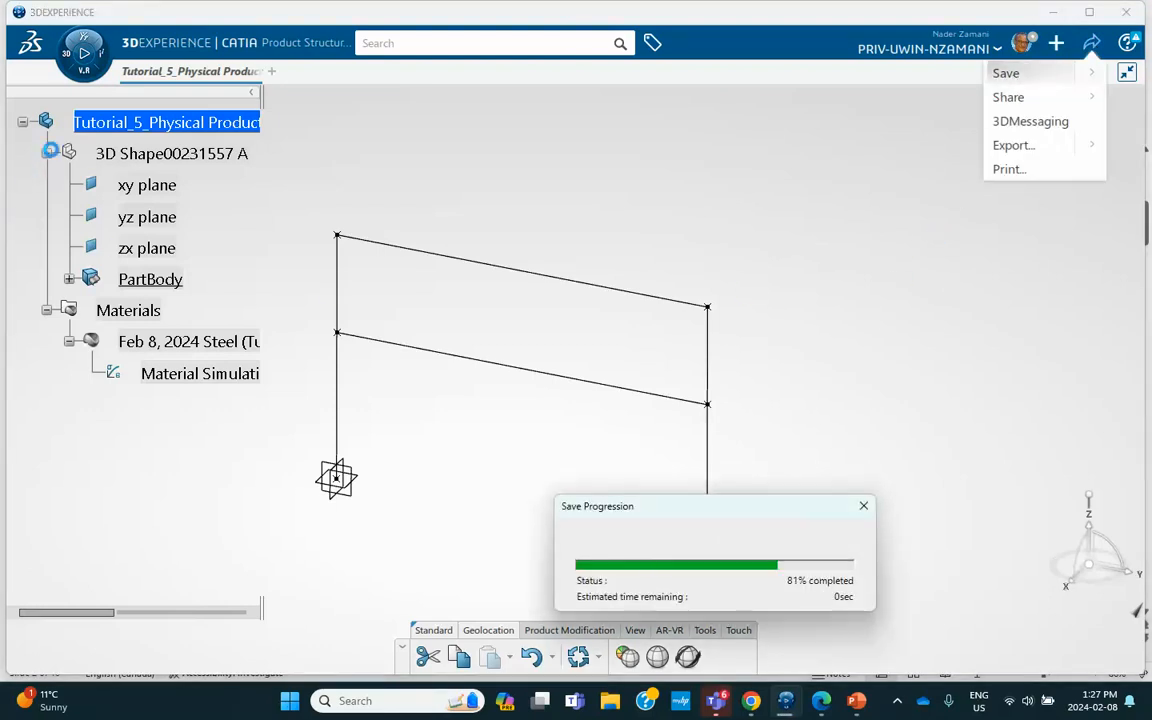
left_click(68, 57)
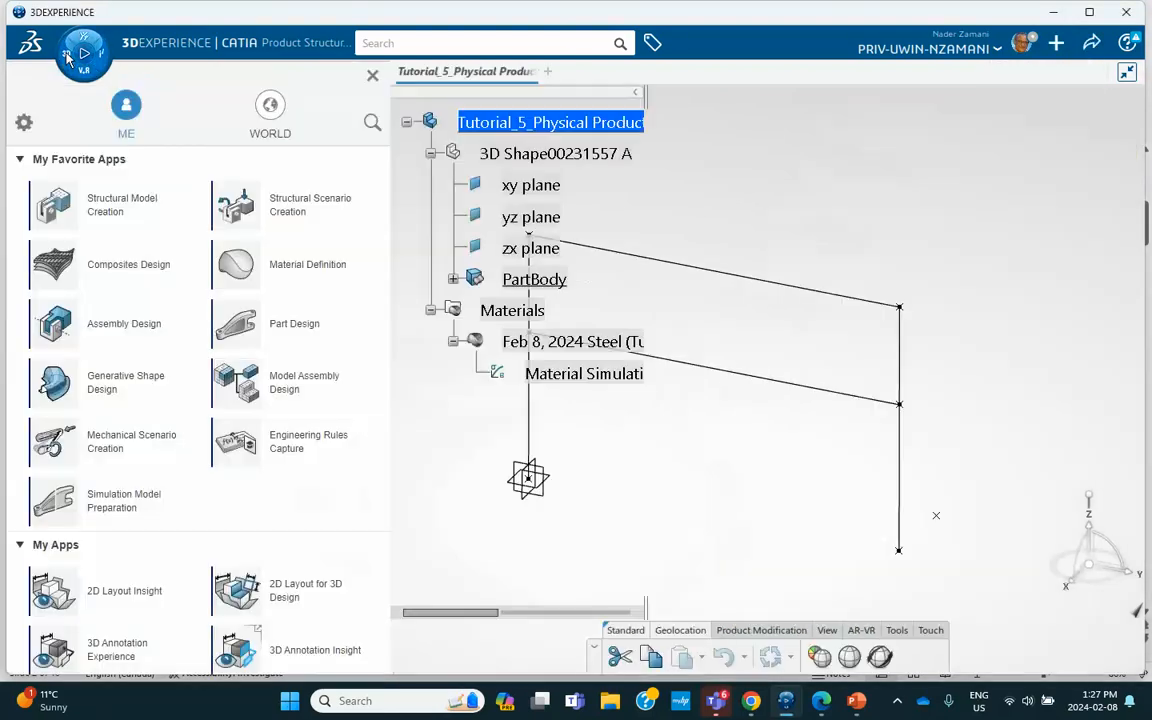
left_click(97, 215)
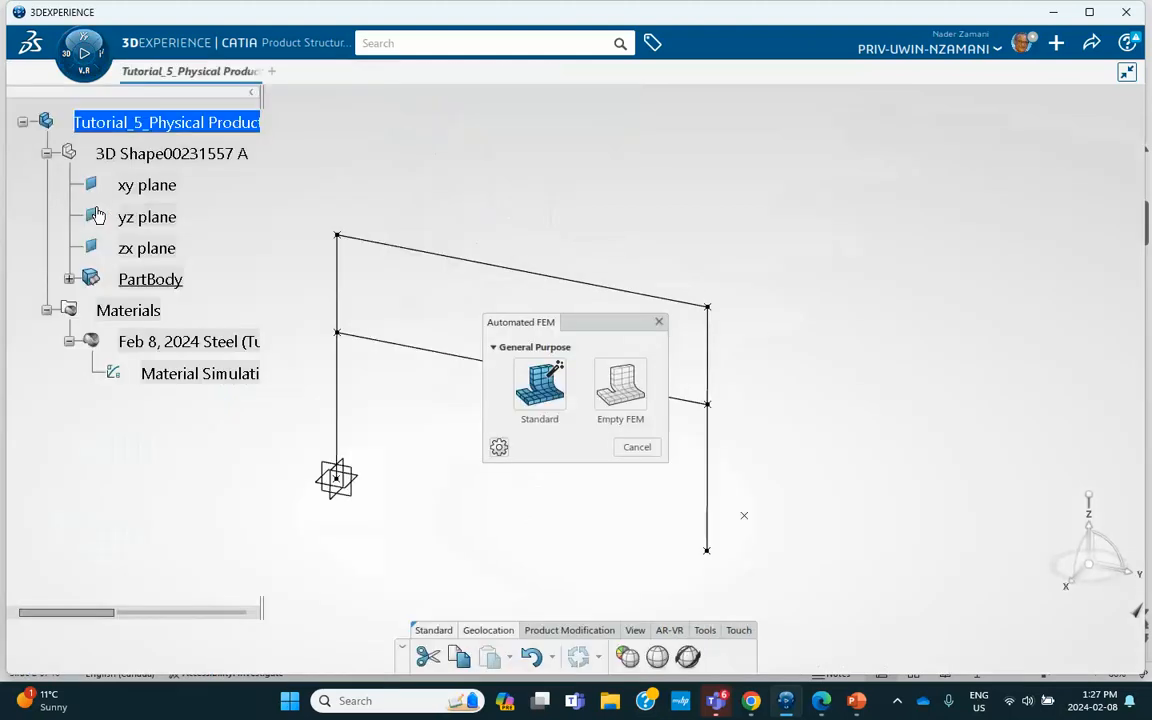
left_click(611, 374)
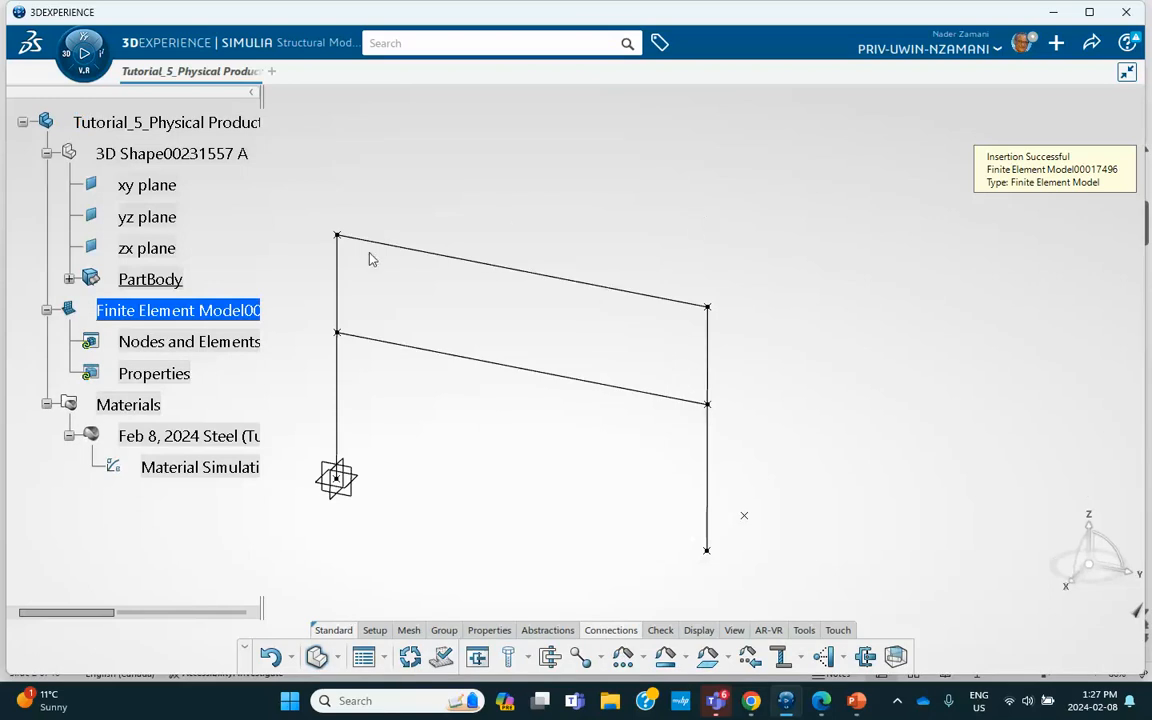
- Create a second-order beam mesh of size 9 in on the lower segment of the column at the origin
left_click(409, 634)
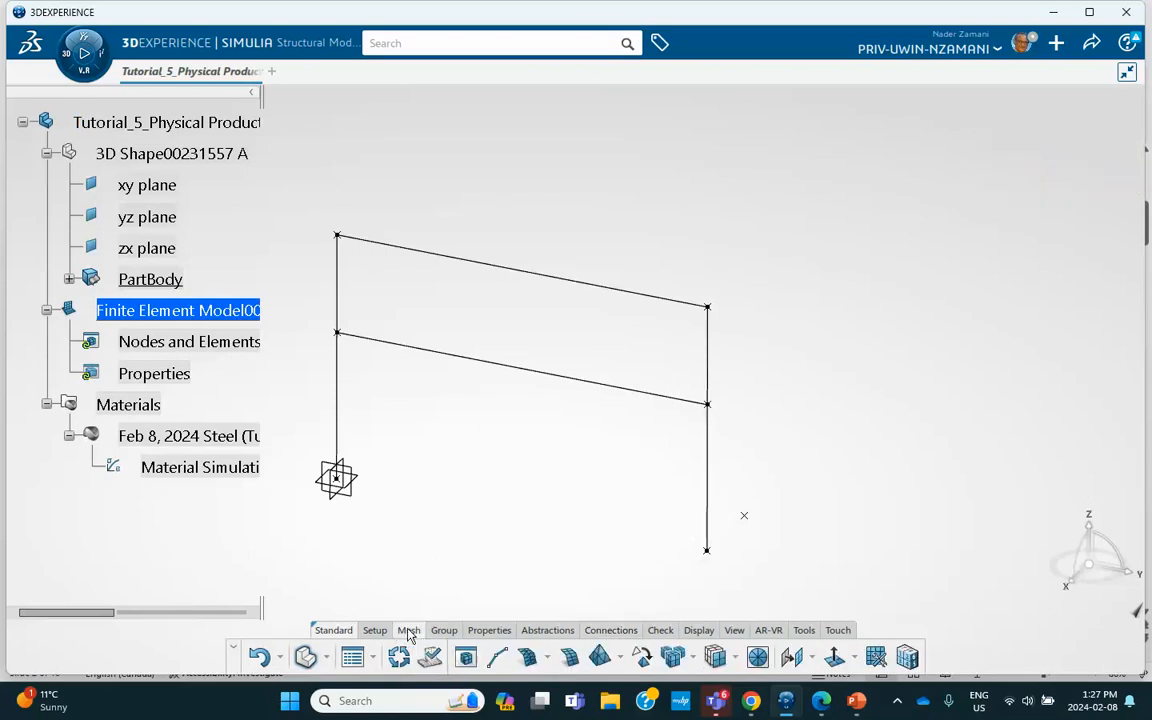
left_click(497, 664)
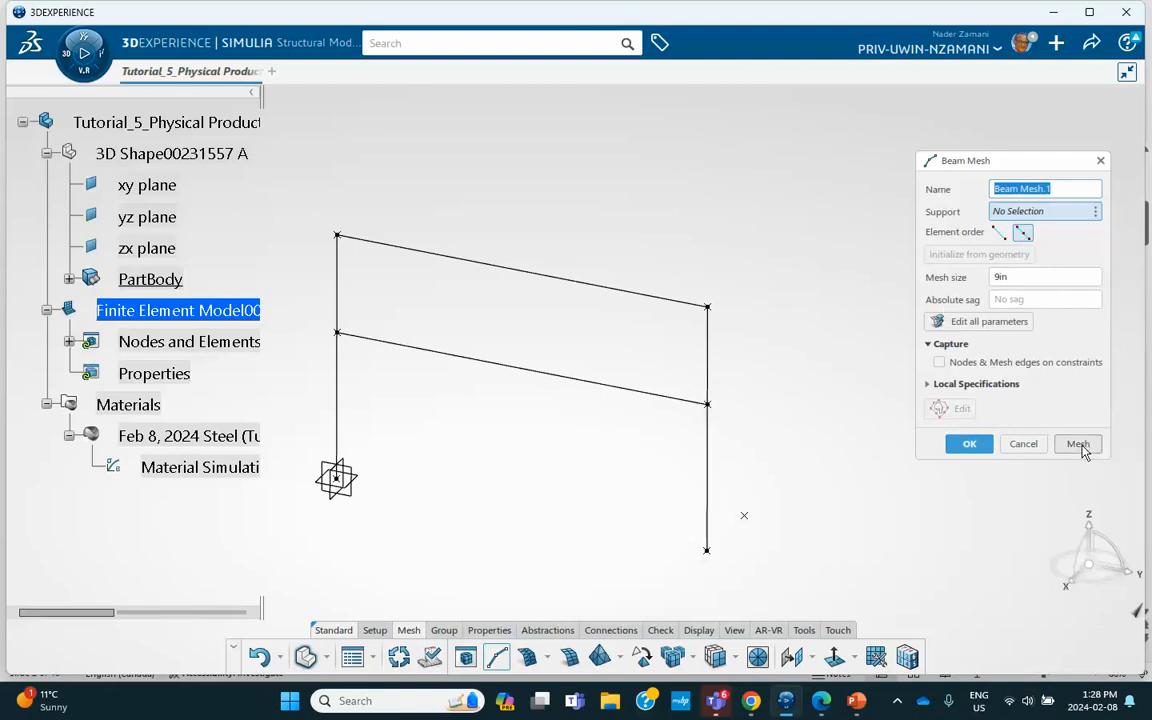
left_click(348, 407)
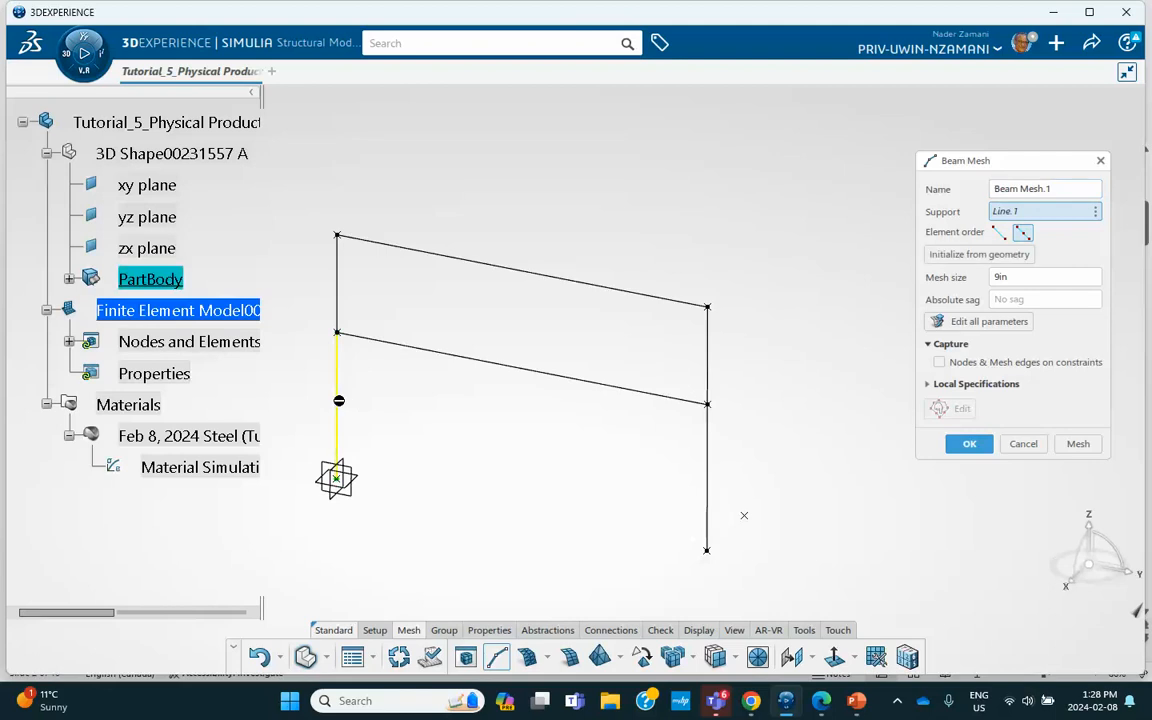
left_click(1075, 445)
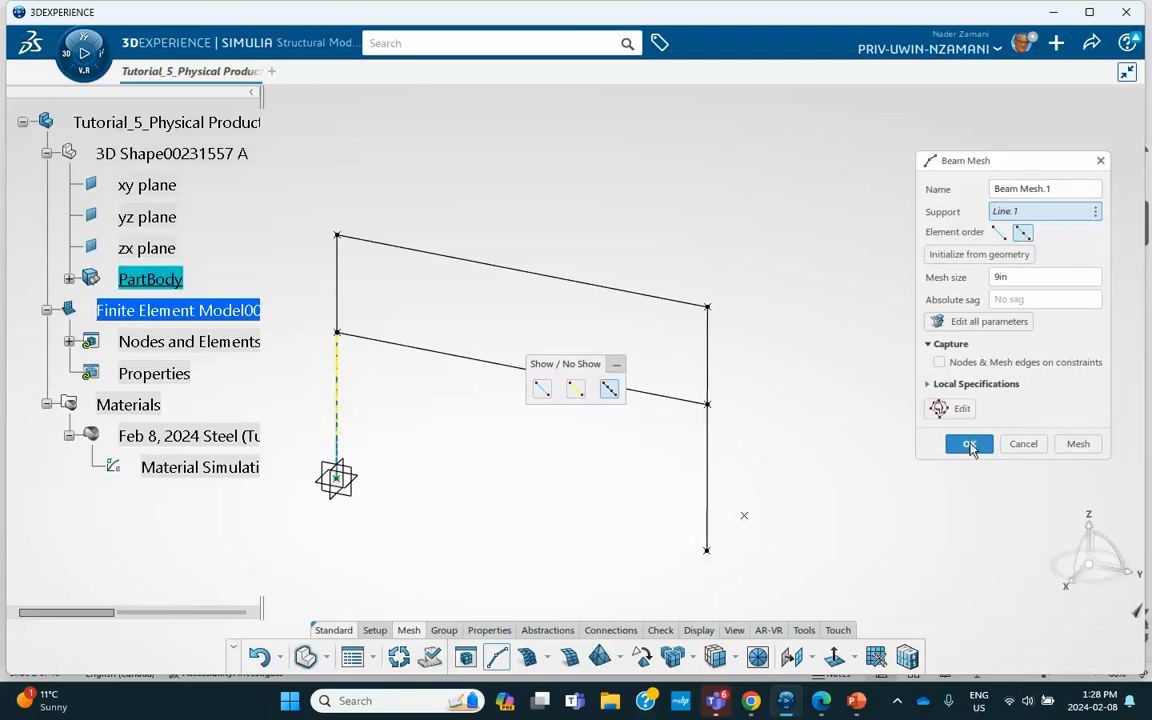
left_click(969, 445)
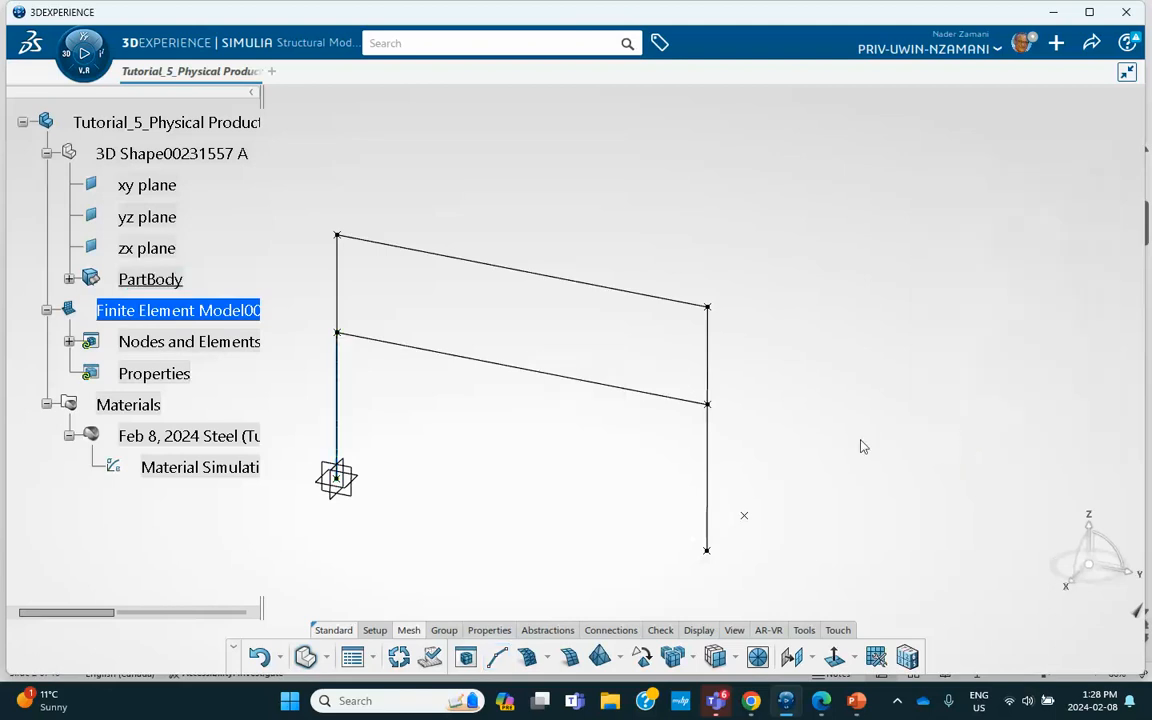
- Create a second-order beam mesh of size 9 in on the upper segment of the column above the origin
left_click(494, 660)
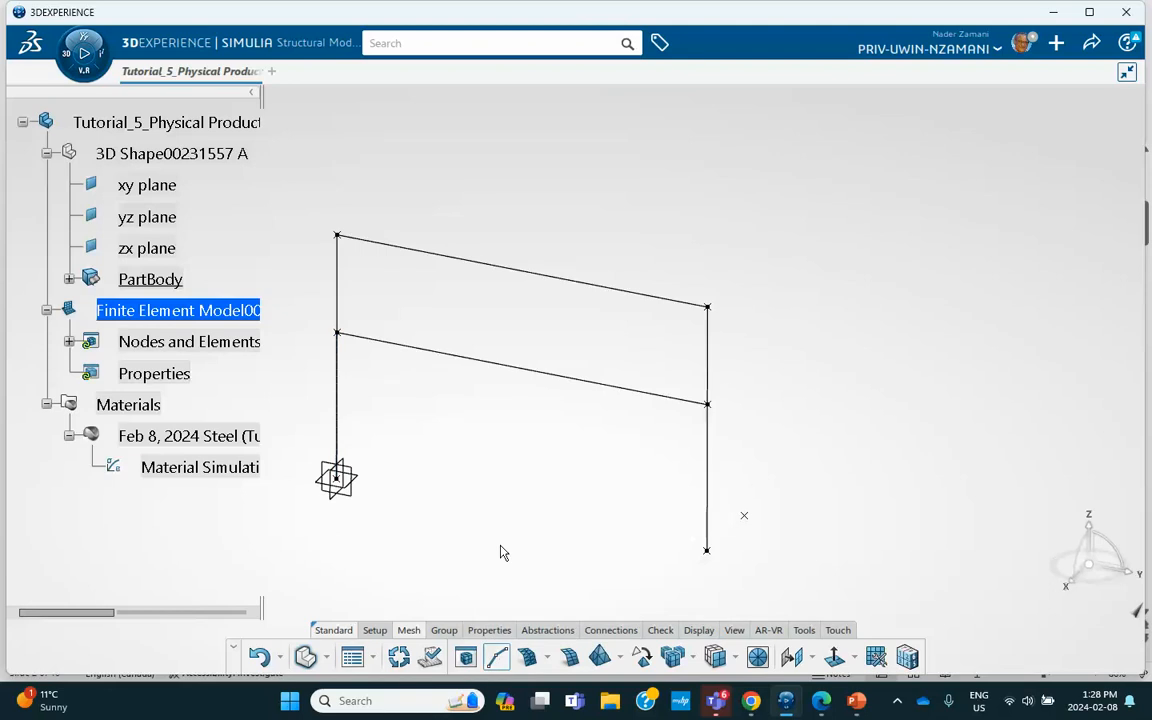
left_click(348, 296)
left_click(1077, 443)
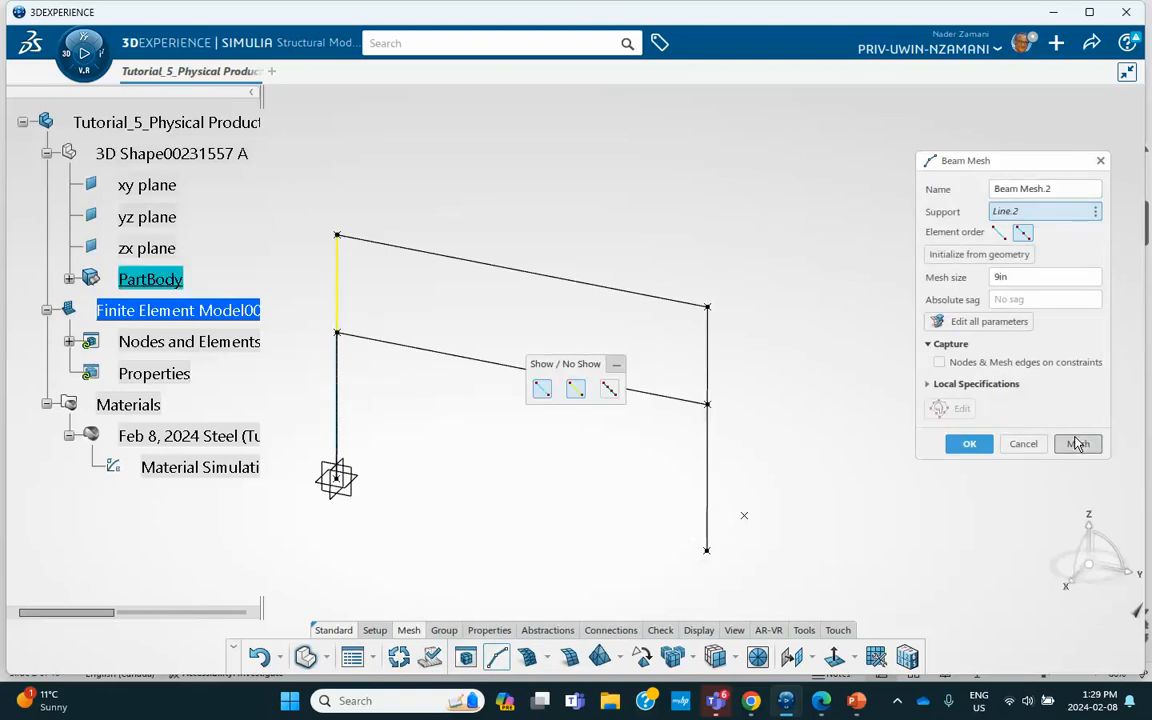
left_click(969, 445)
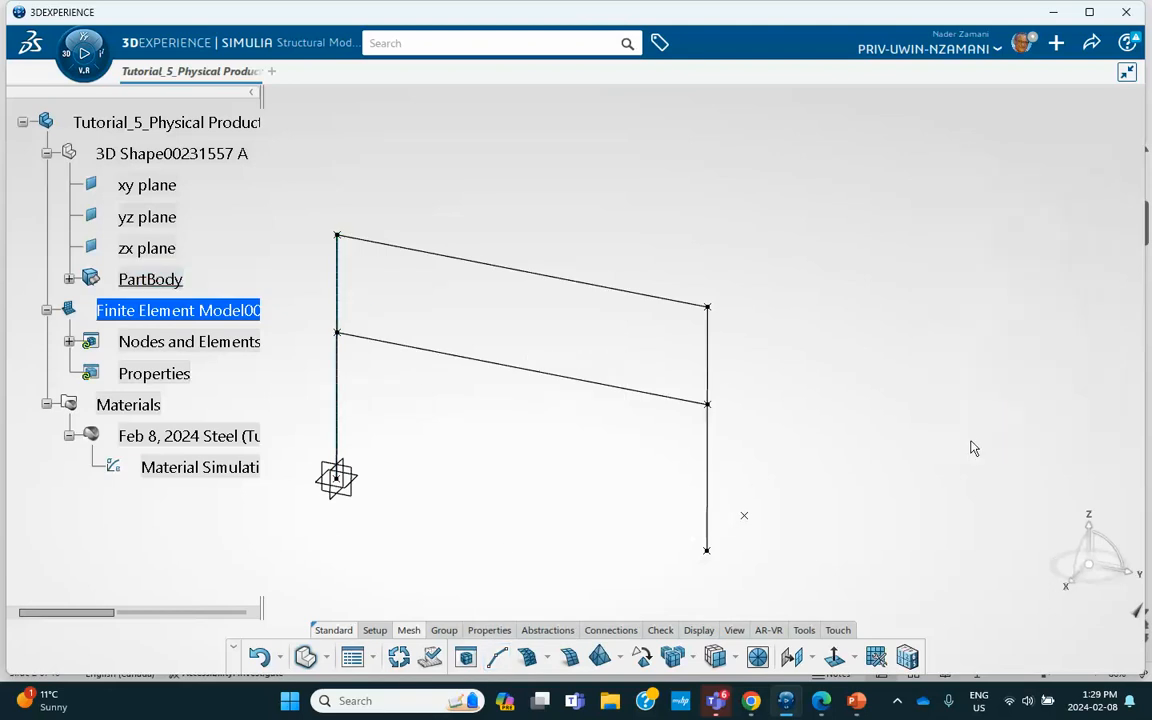
- Create a second-order beam mesh of size 9 in on the lower segment of the column opposite the origin
left_click(494, 660)
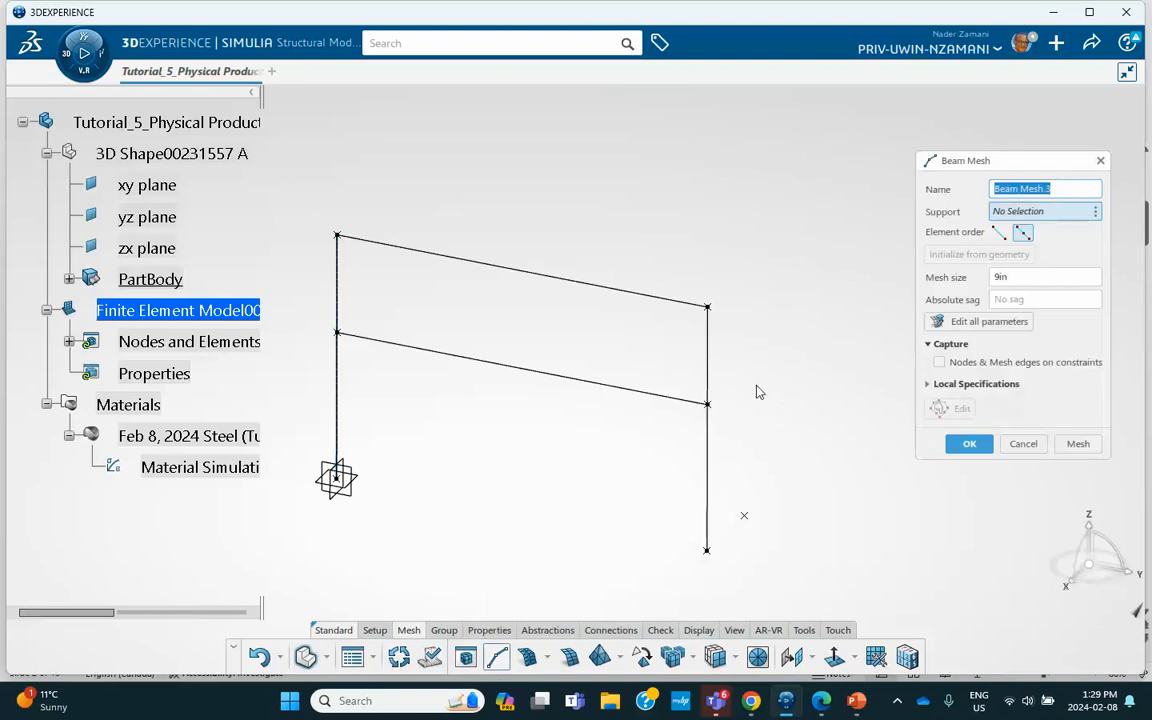
left_click(710, 485)
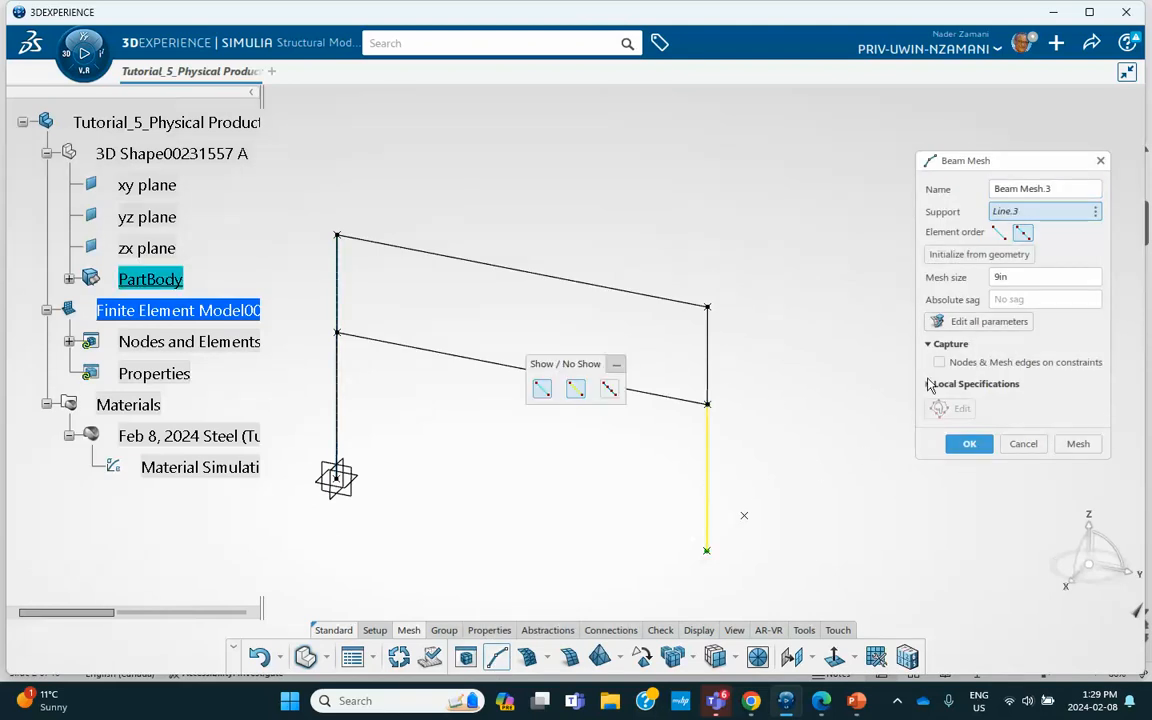
left_click(1077, 443)
left_click(969, 444)
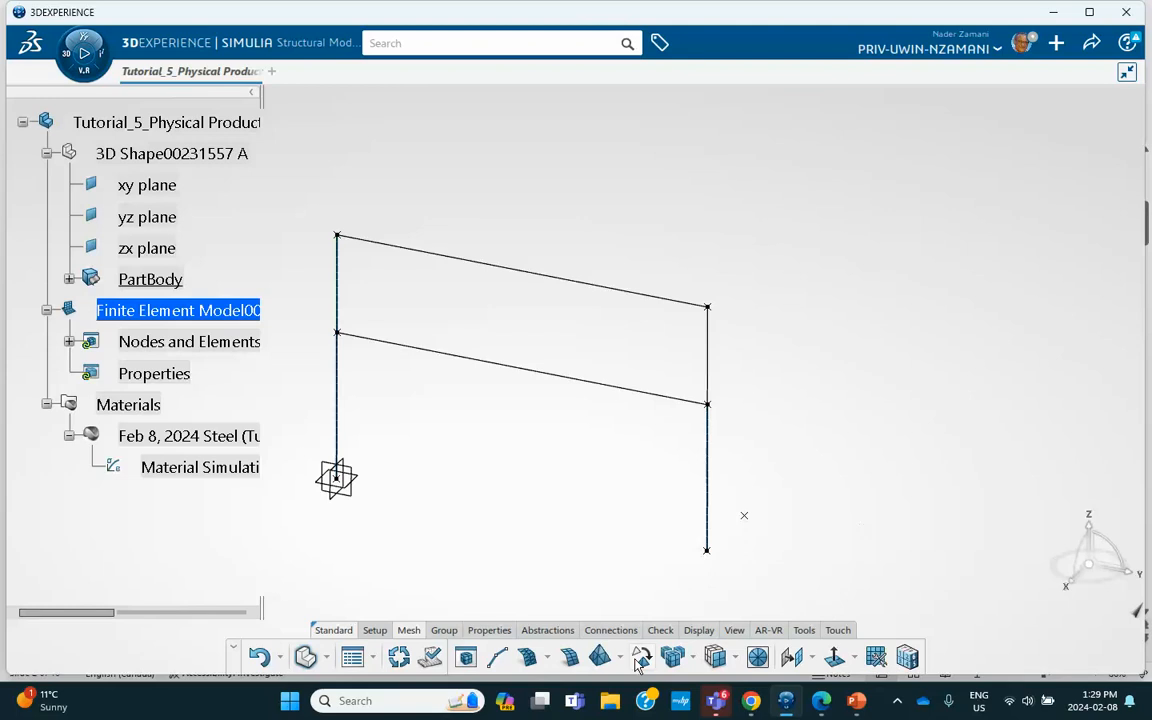
- Create a second-order beam mesh of size 9 in on the upper segment of the column opposite the origin
left_click(497, 656)
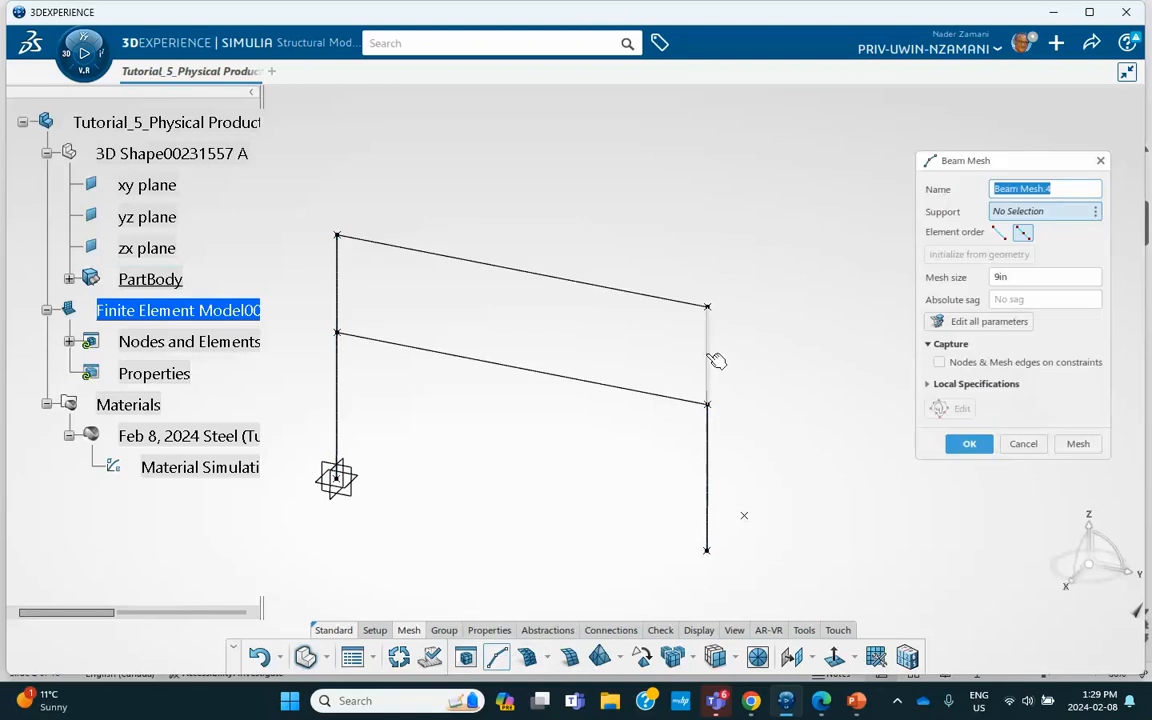
left_click(708, 355)
left_click(1077, 443)
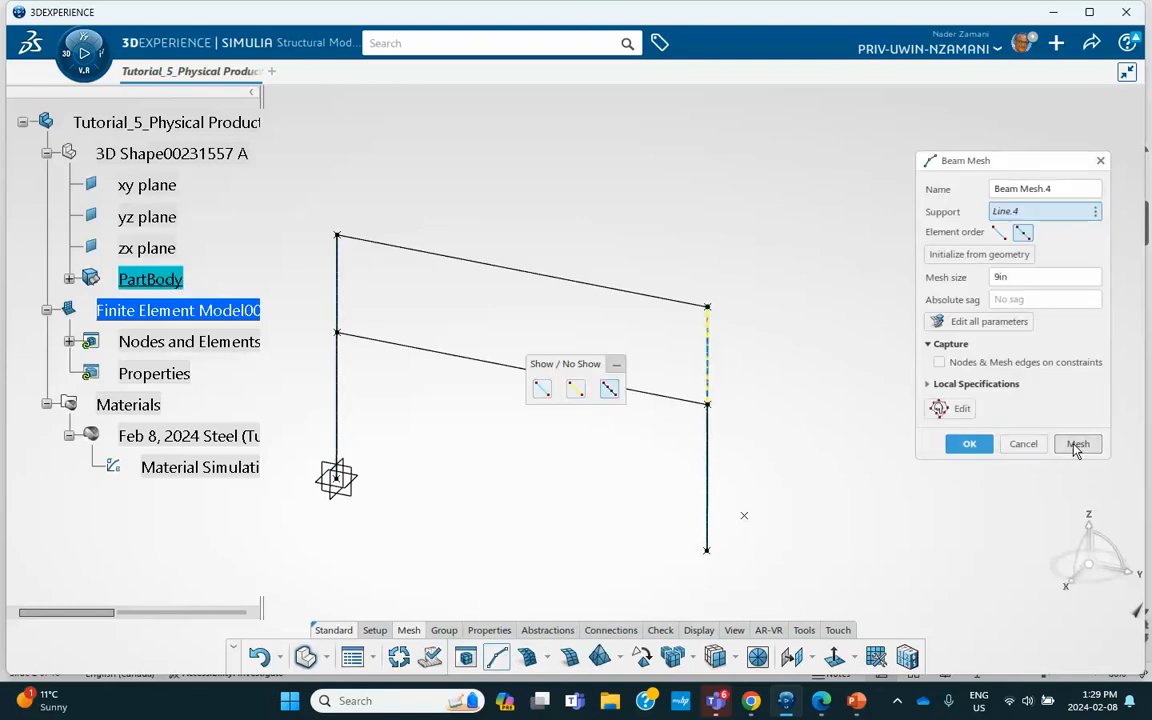
left_click(969, 444)
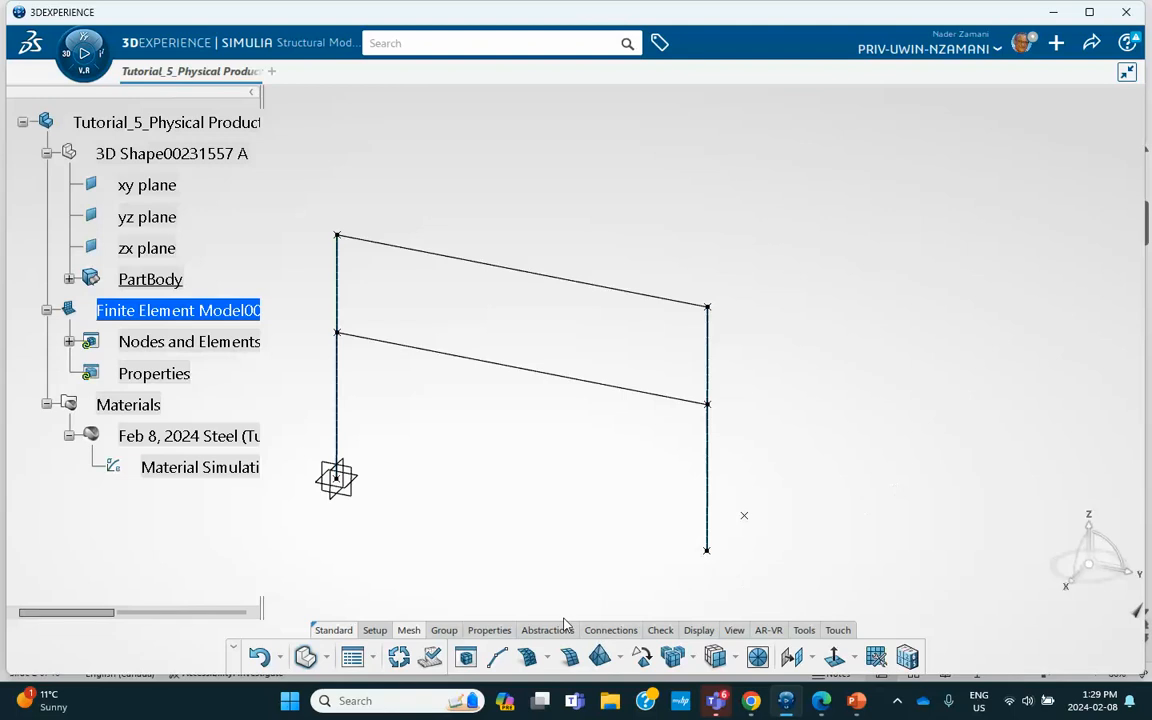
- Create a second-order beam mesh of size 9 in on the first-storey horizontal member
left_click(497, 656)
left_click(517, 367)
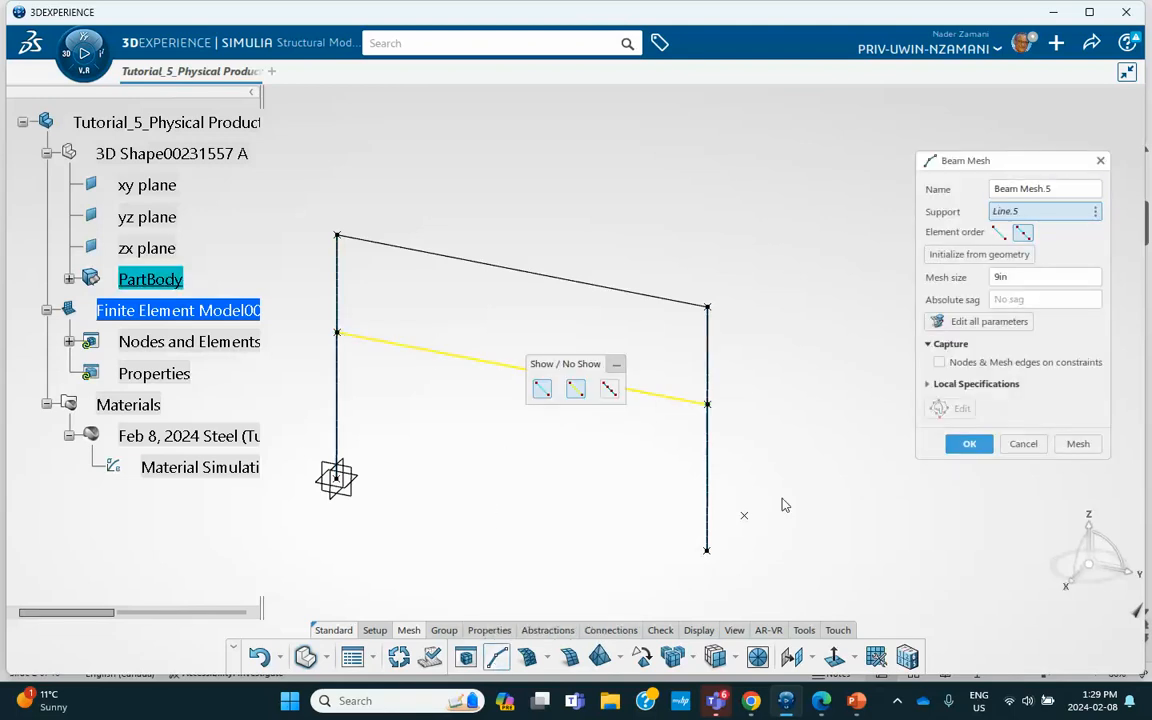
left_click(1078, 444)
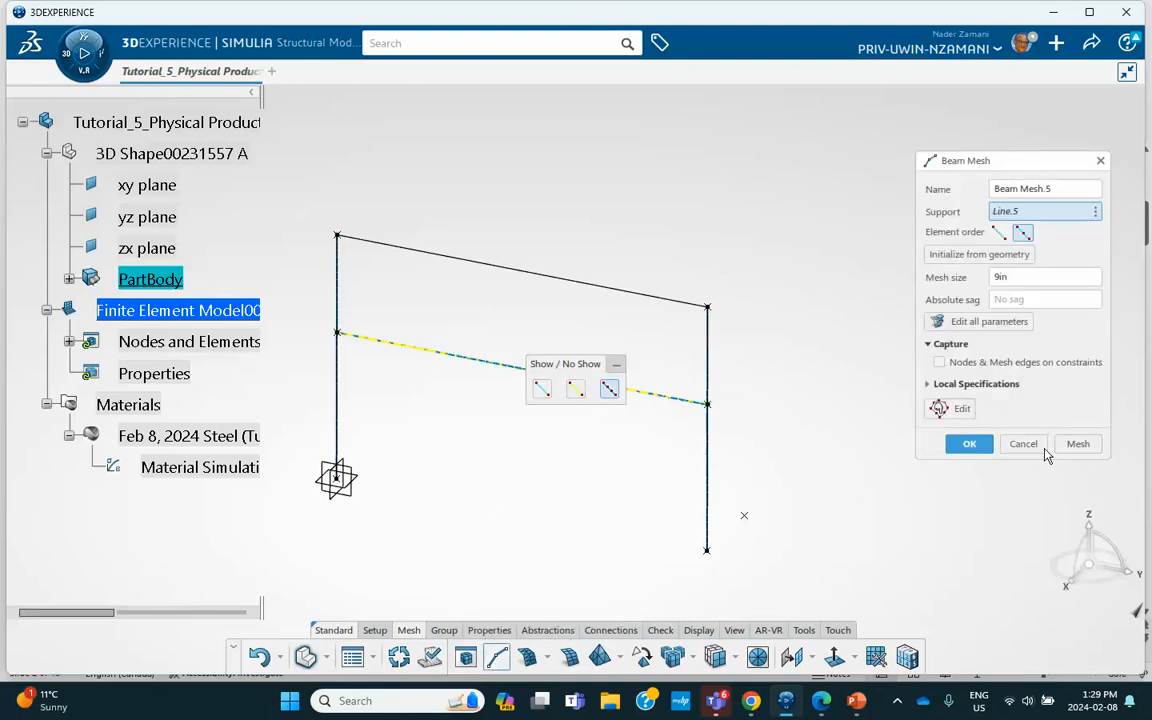
left_click(969, 444)
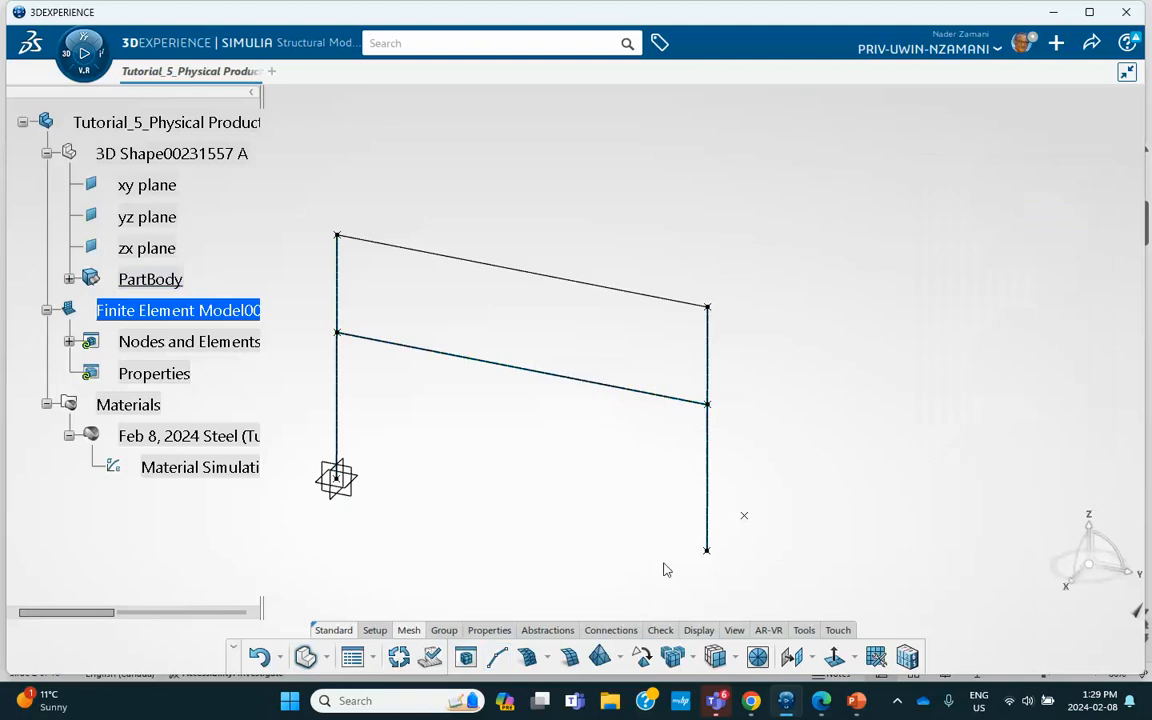
- Create a second-order beam mesh of size 9 in on the uppermost horizontal member
left_click(498, 657)
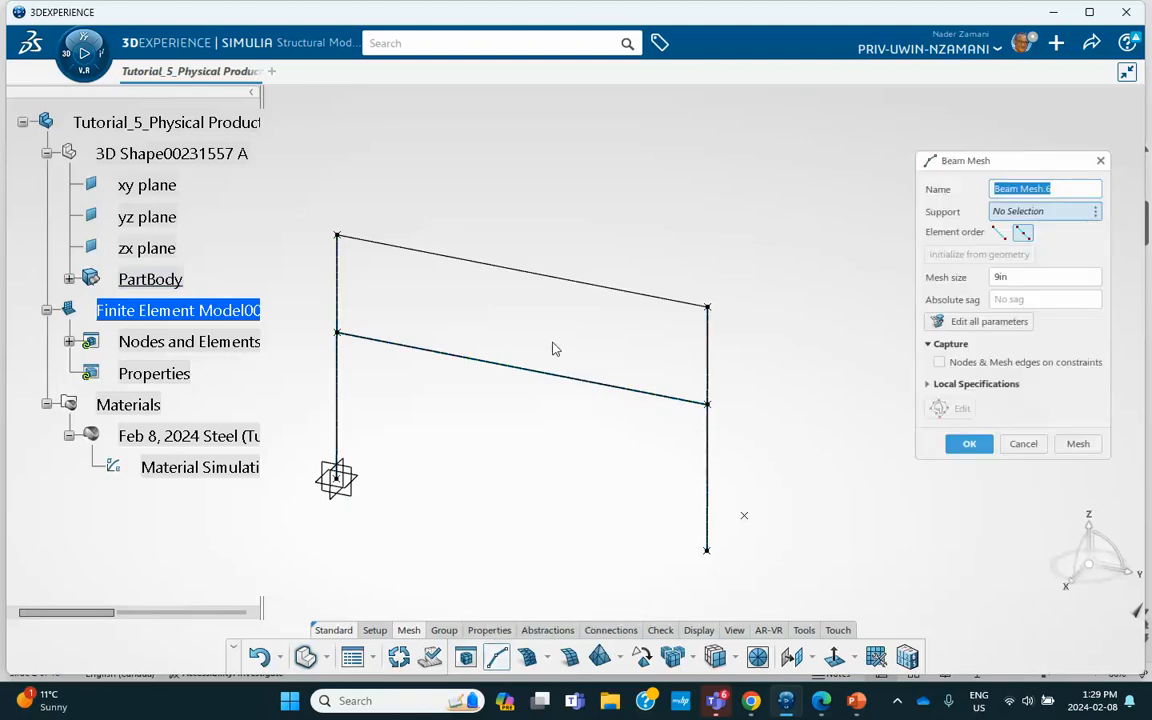
left_click(562, 281)
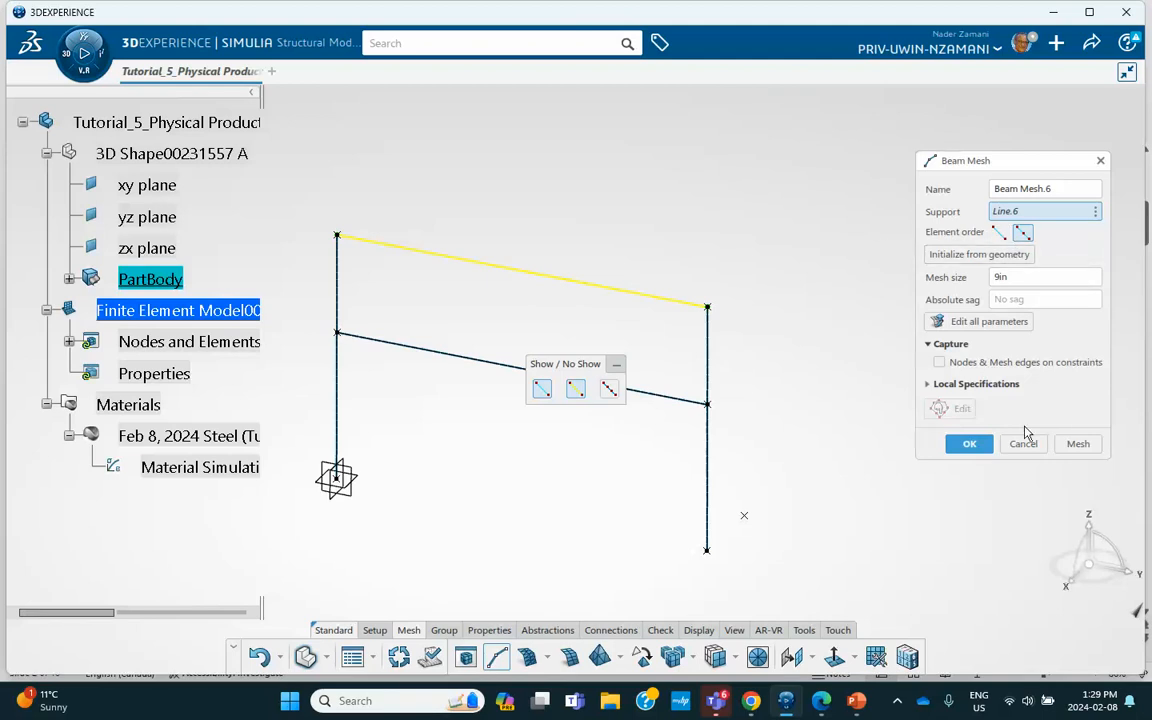
left_click(1078, 443)
left_click(969, 443)
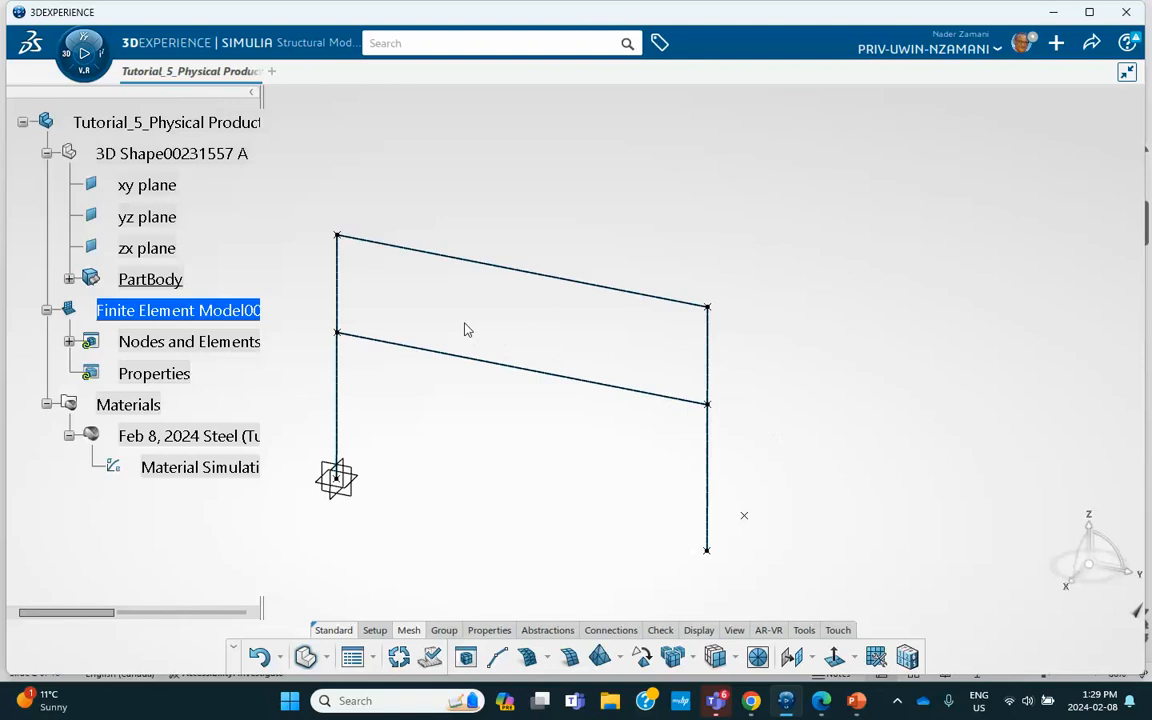
- Hide all shapes with the Visibility Manager so only the beam meshes of the frame are displayed
middle_click_drag(452, 306, 475, 295)
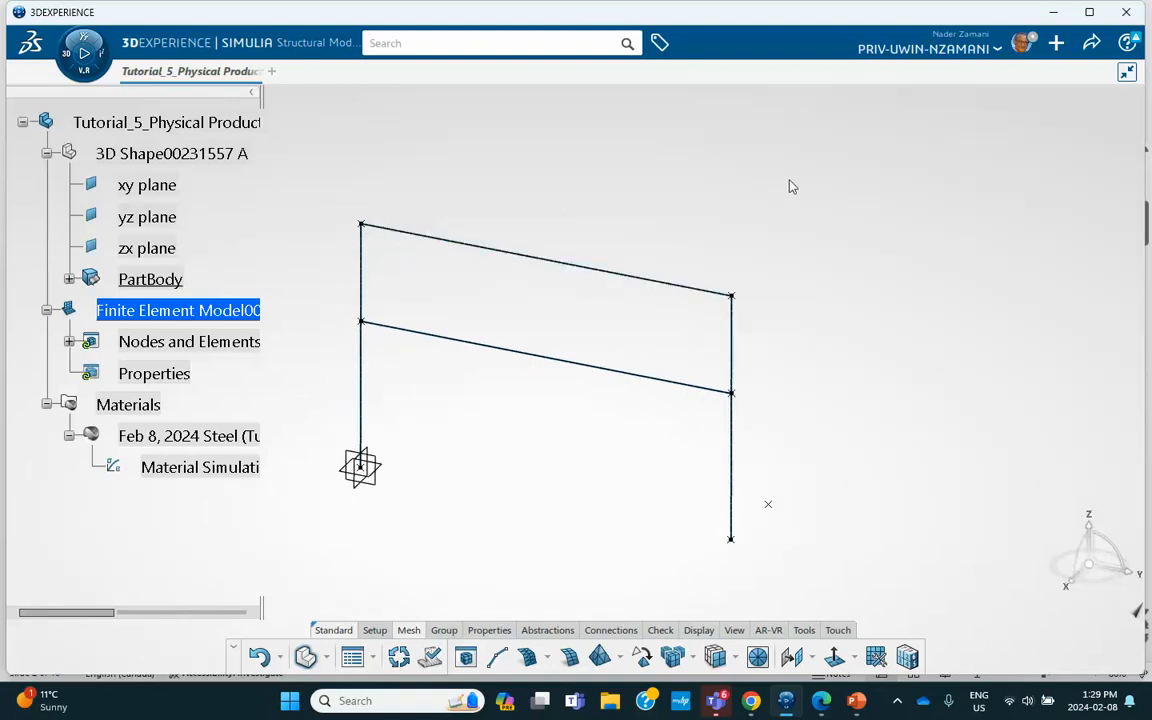
right_click(810, 199)
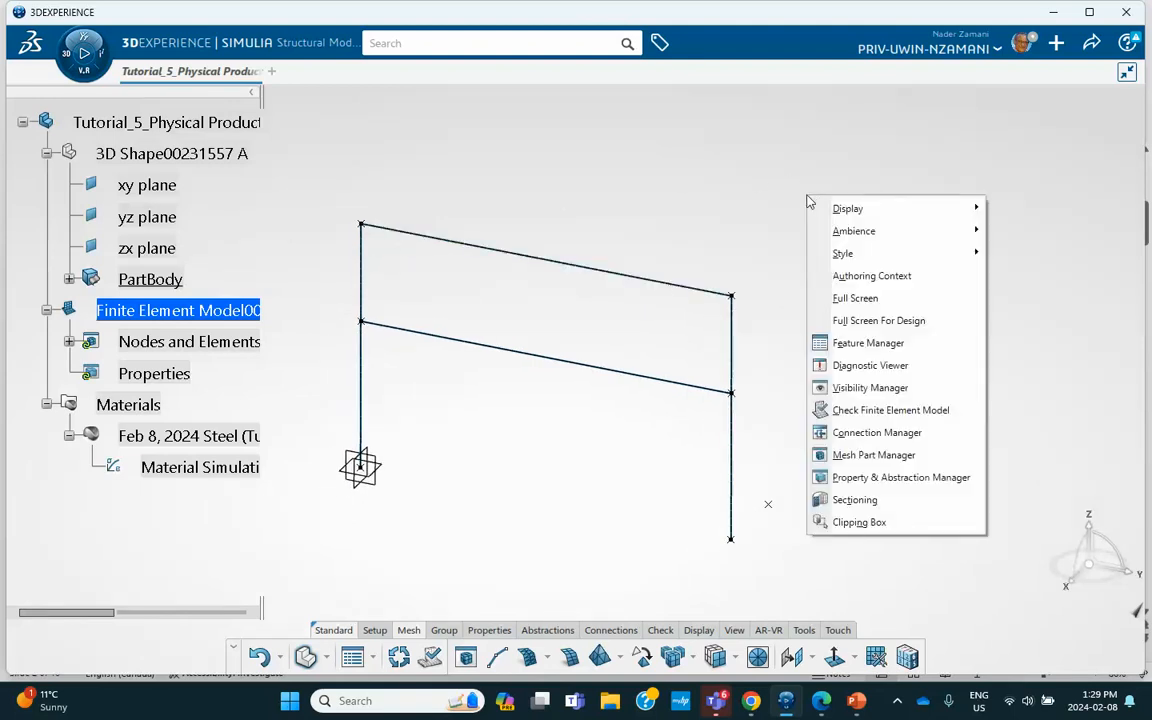
left_click(850, 388)
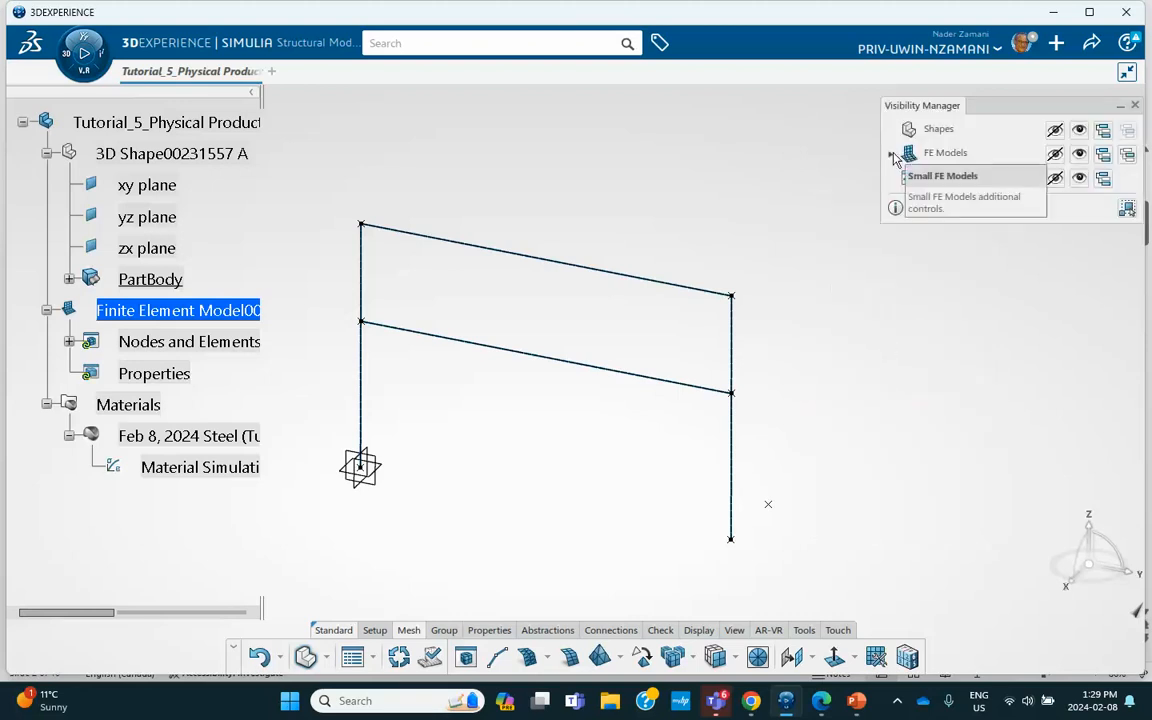
left_click(1055, 129)
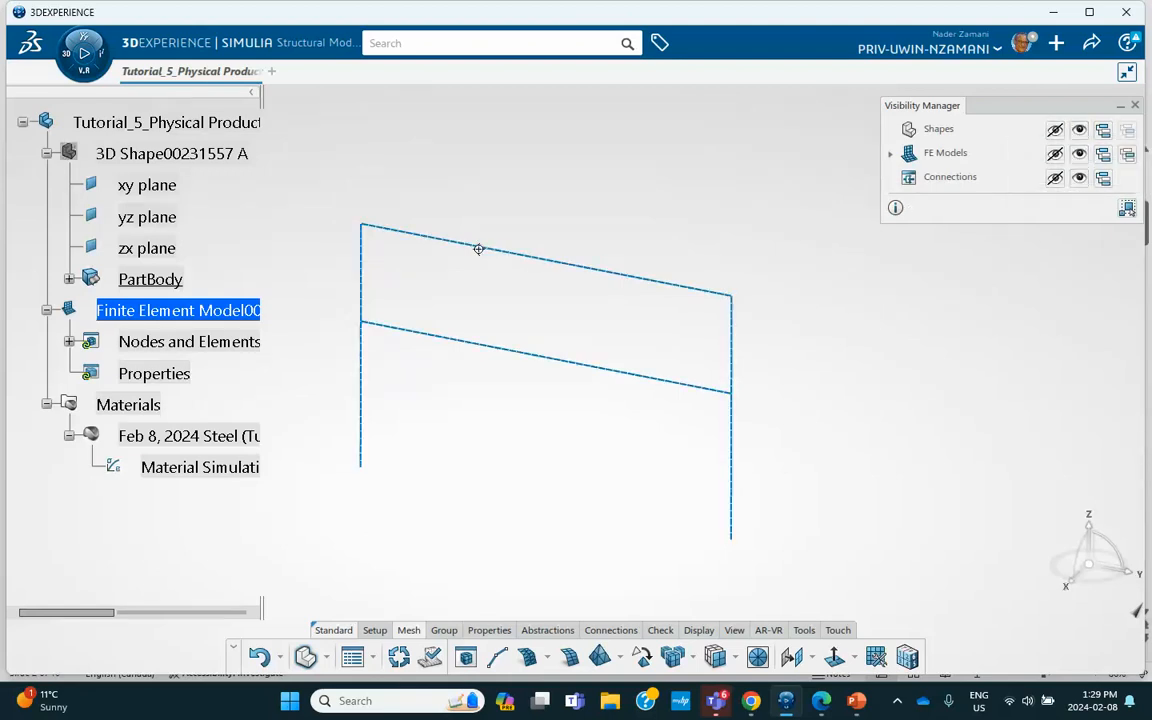
mouse_move(478, 249)
middle_mouse_down()
mouse_move(548, 267)
mouse_move(550, 221)
mouse_move(497, 233)
mouse_move(481, 270)
middle_mouse_up()
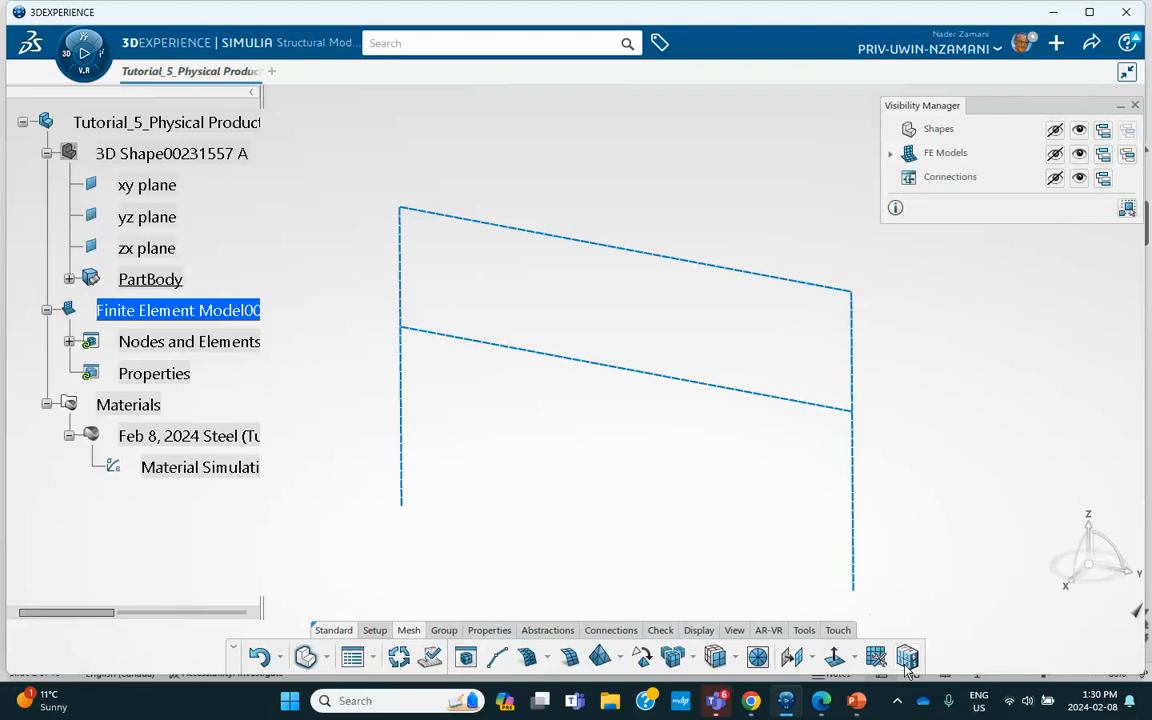
- Update the finite element model's numbering and start Numbering Visualization for the nodes at the frame's upper corner
left_click(699, 631)
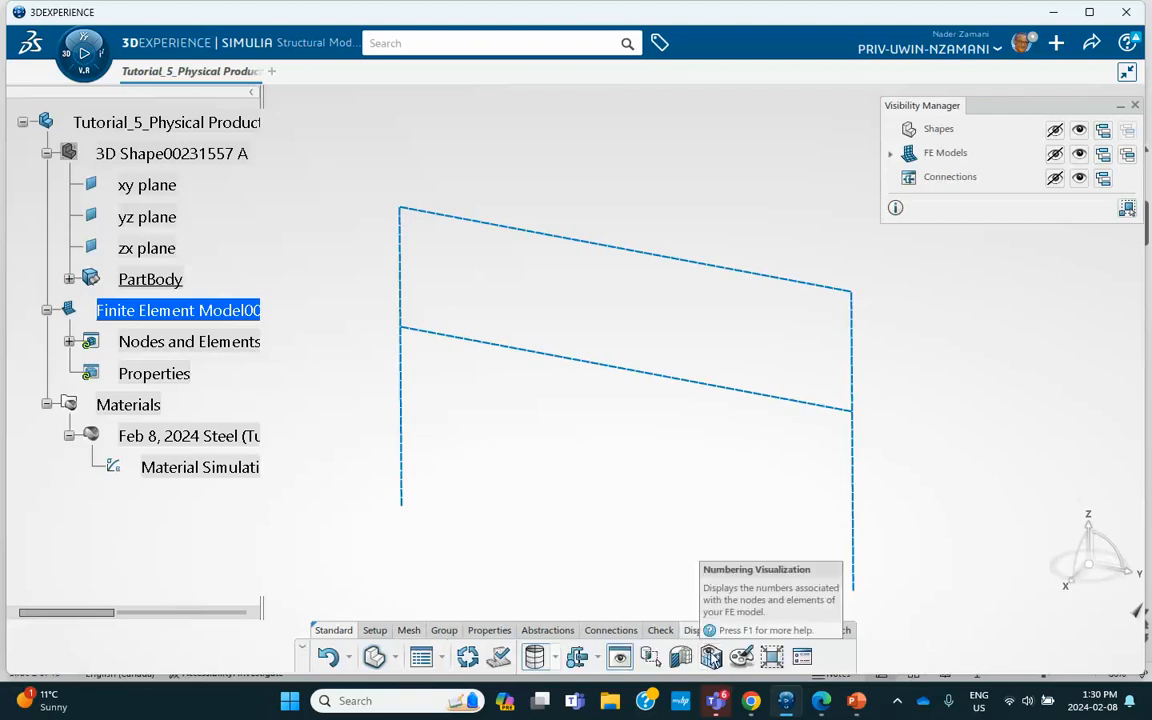
left_click(712, 655)
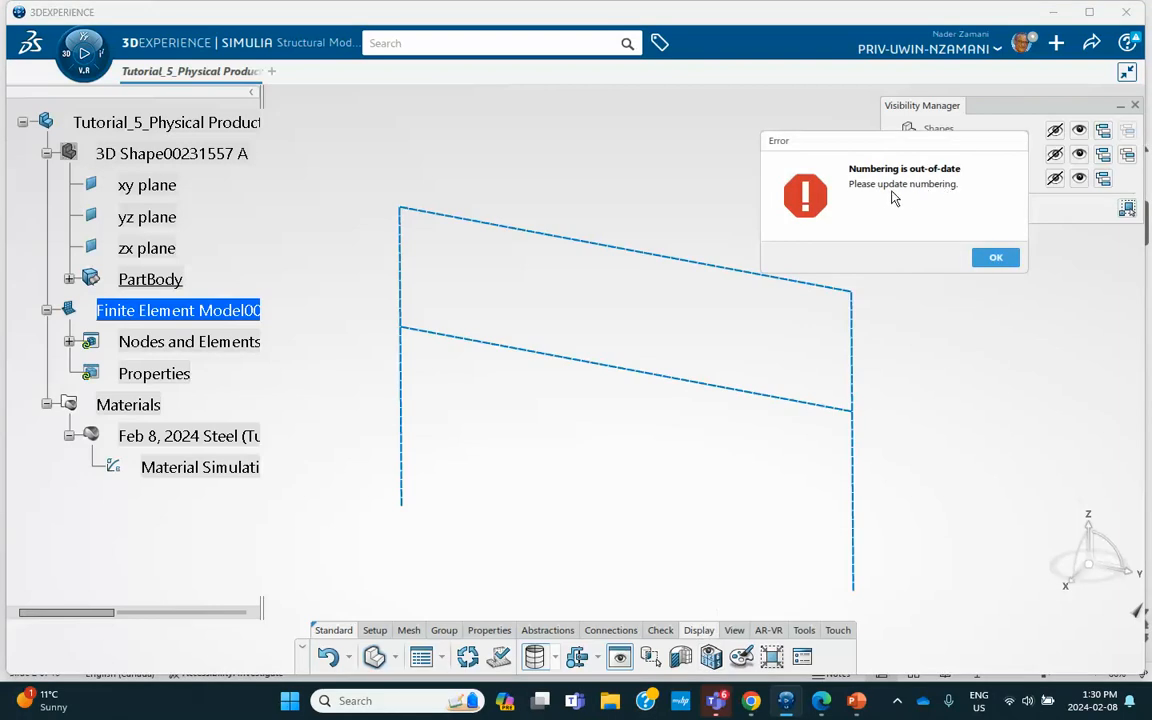
left_click(985, 258)
left_click(474, 662)
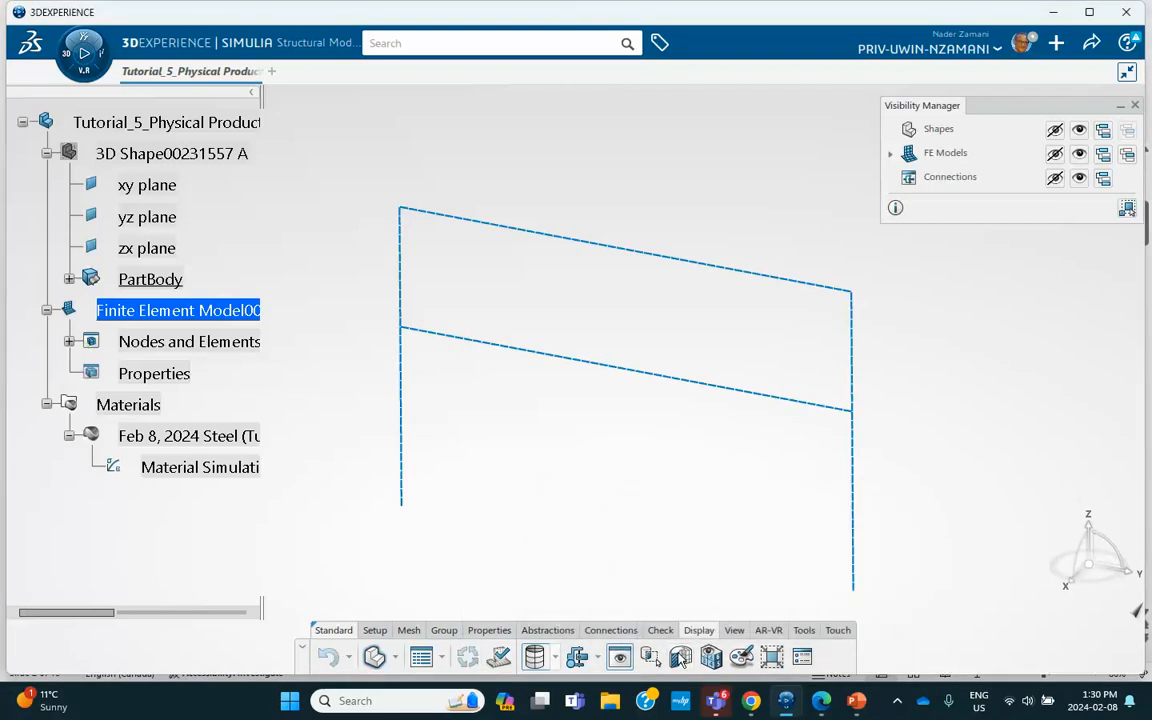
left_click(708, 657)
middle_click_drag(581, 344, 535, 367)
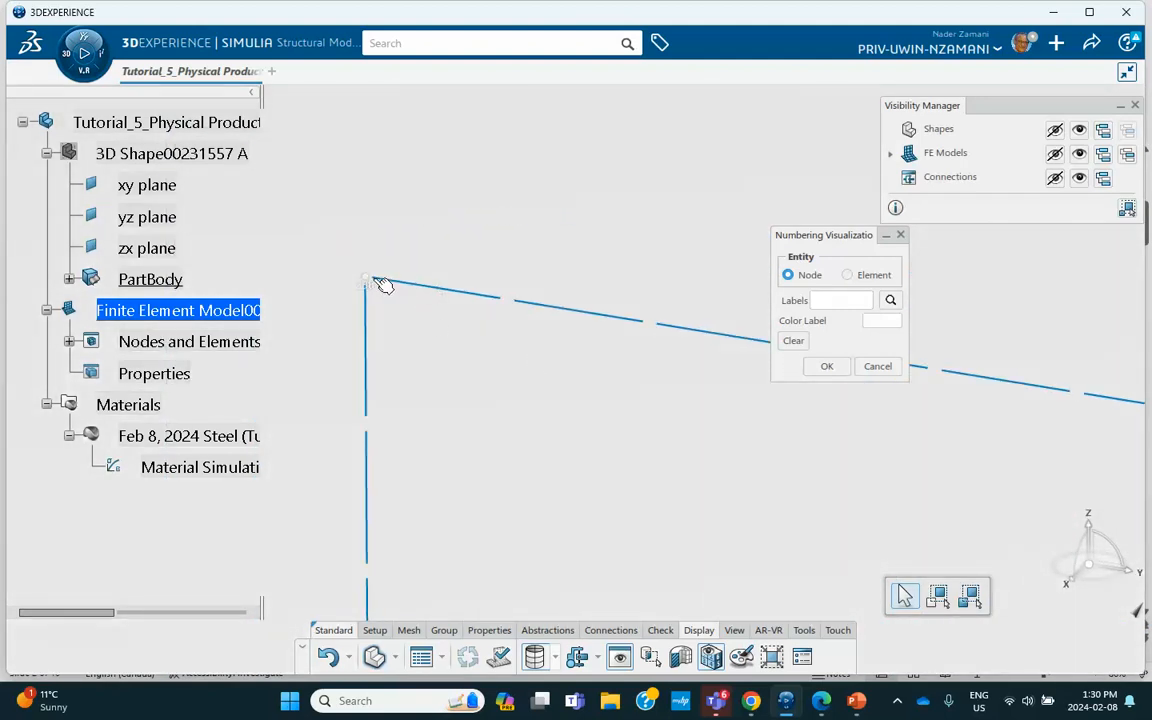
- Change the viewport ambience to Blue Design and close the numbering visualization
right_click(485, 186)
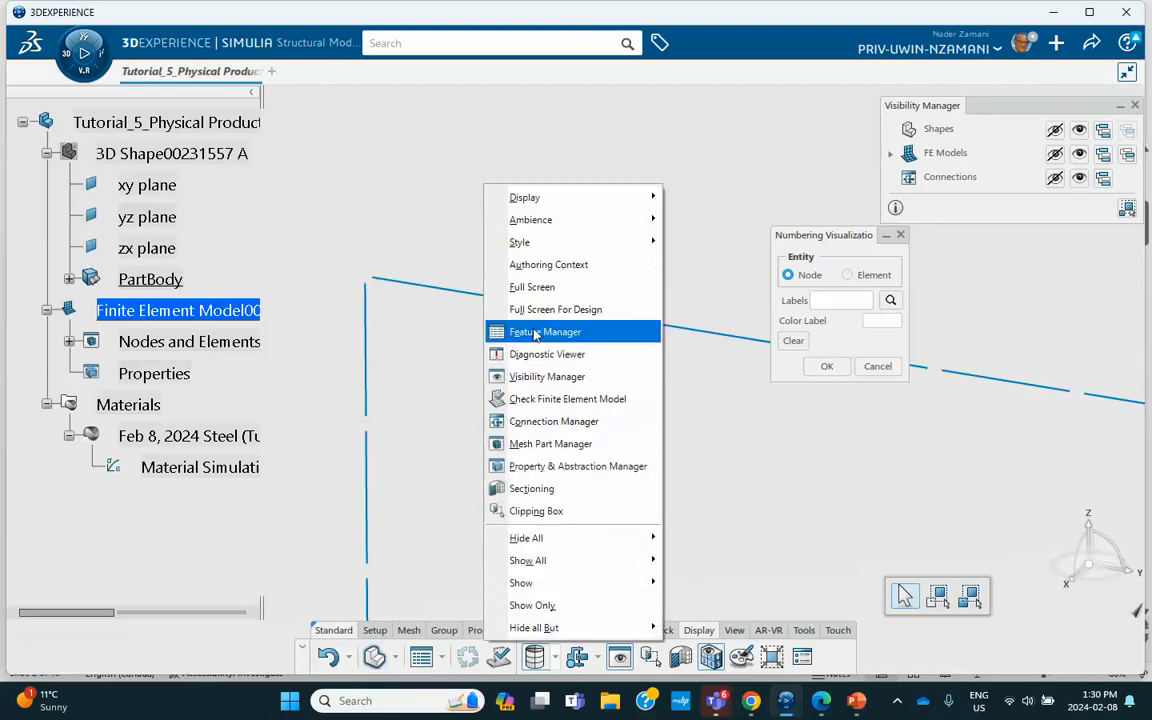
mouse_move(560, 226)
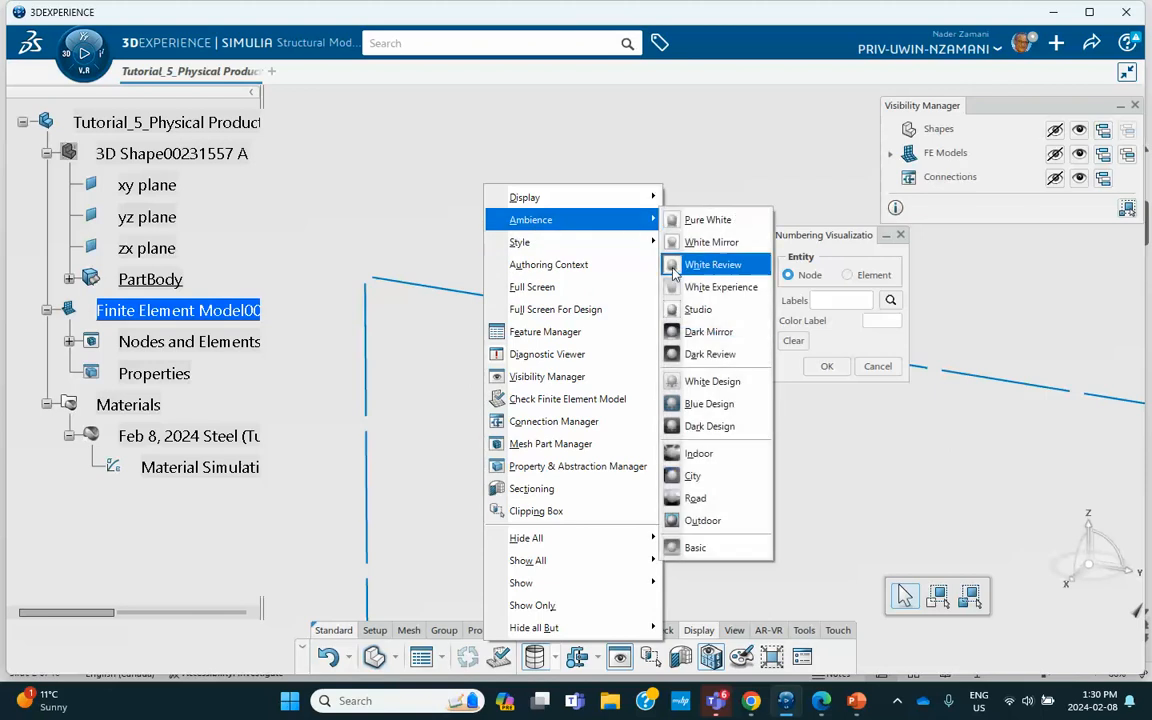
left_click(700, 403)
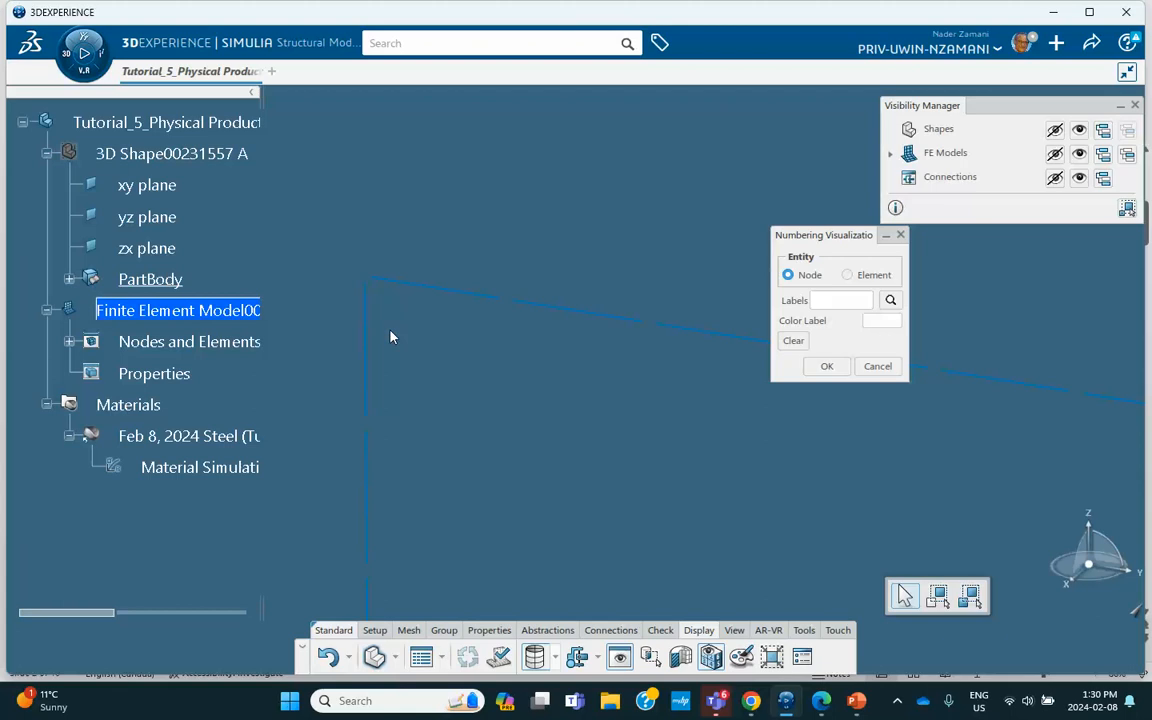
middle_click_drag(391, 330, 412, 482)
left_click(827, 366)
middle_click_drag(558, 245, 446, 312)
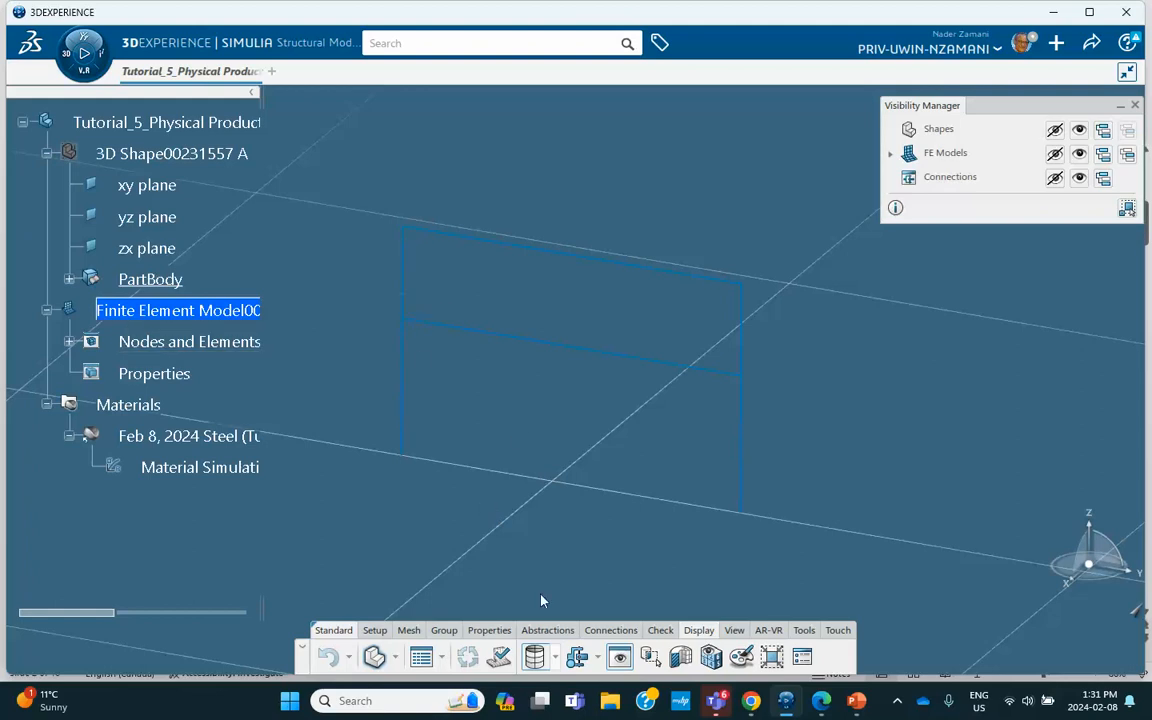
- Start a new beam profile named W10x22 and give it an I shape
left_click(489, 630)
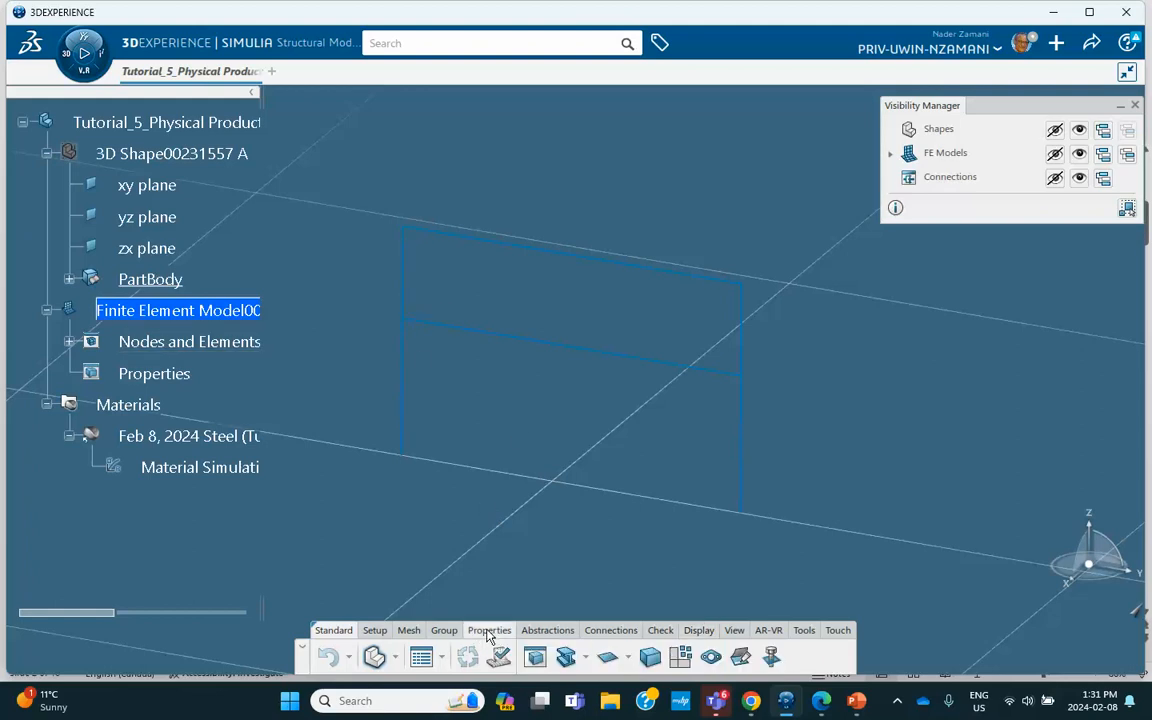
left_click(585, 657)
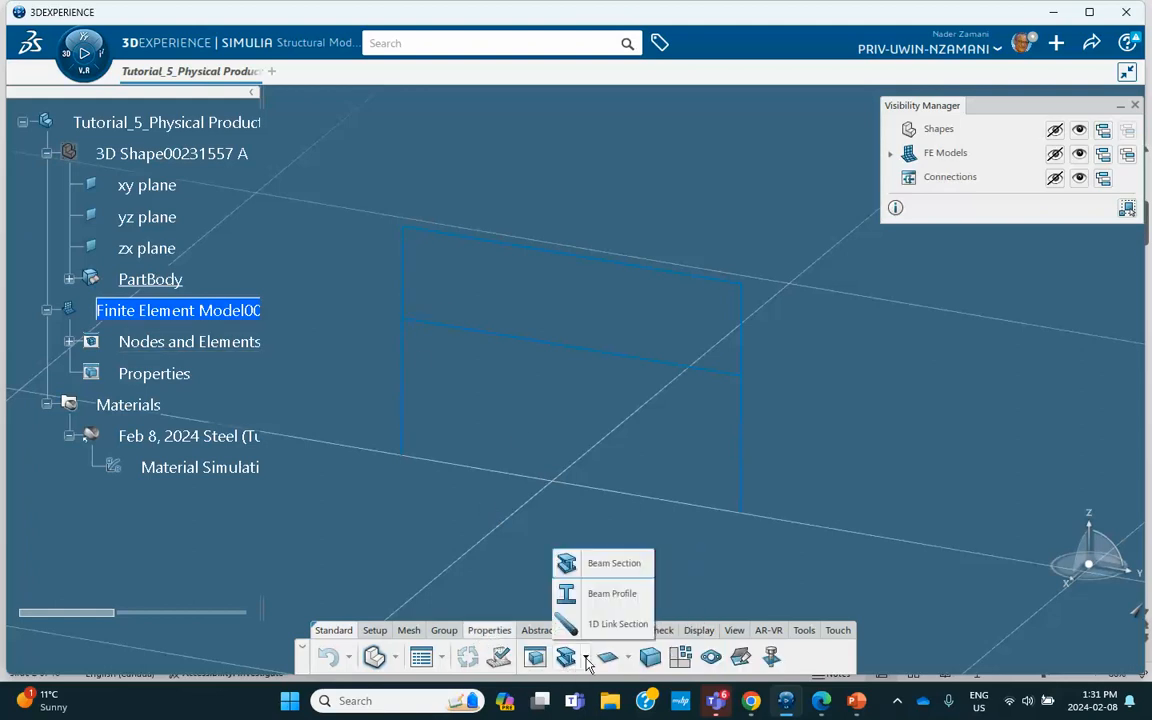
left_click(595, 594)
triple_click(928, 213)
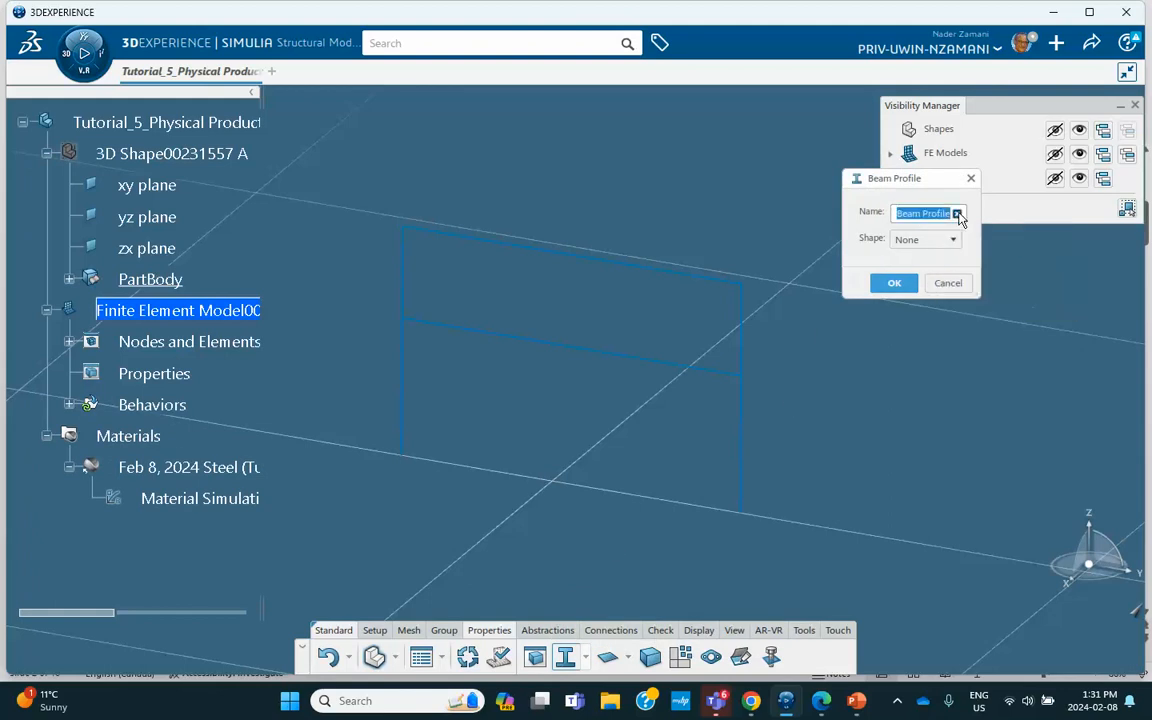
key("BackSpace")
type("W10x")
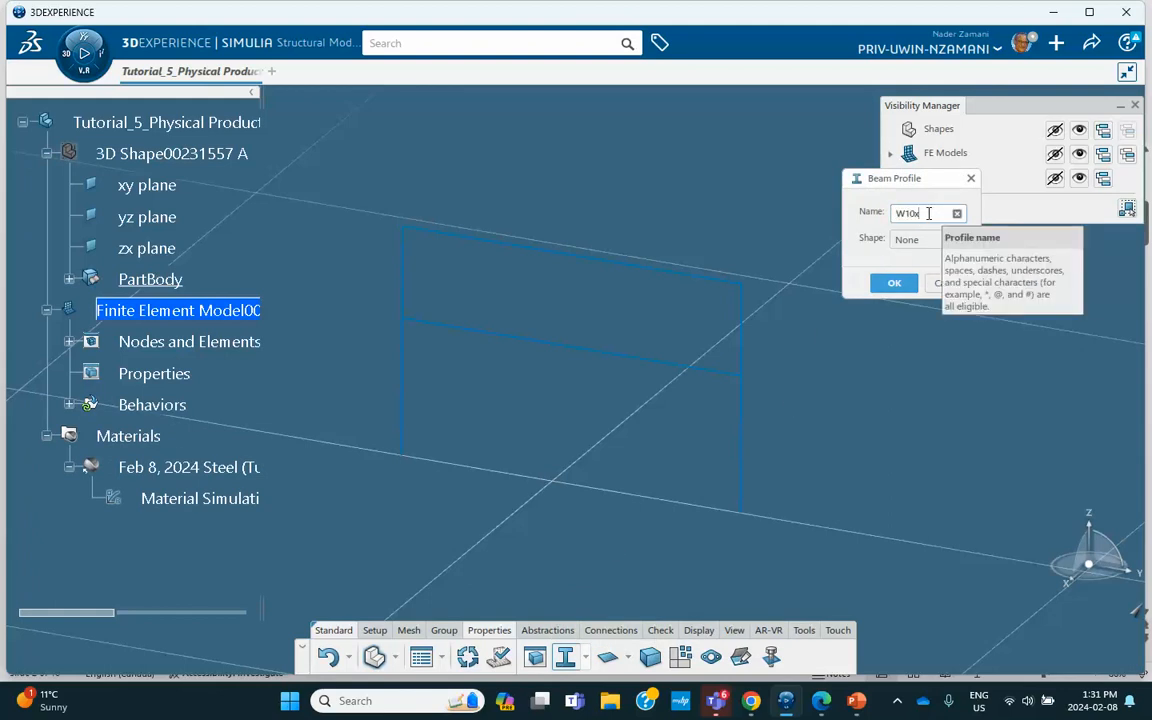
type("22")
left_click(951, 239)
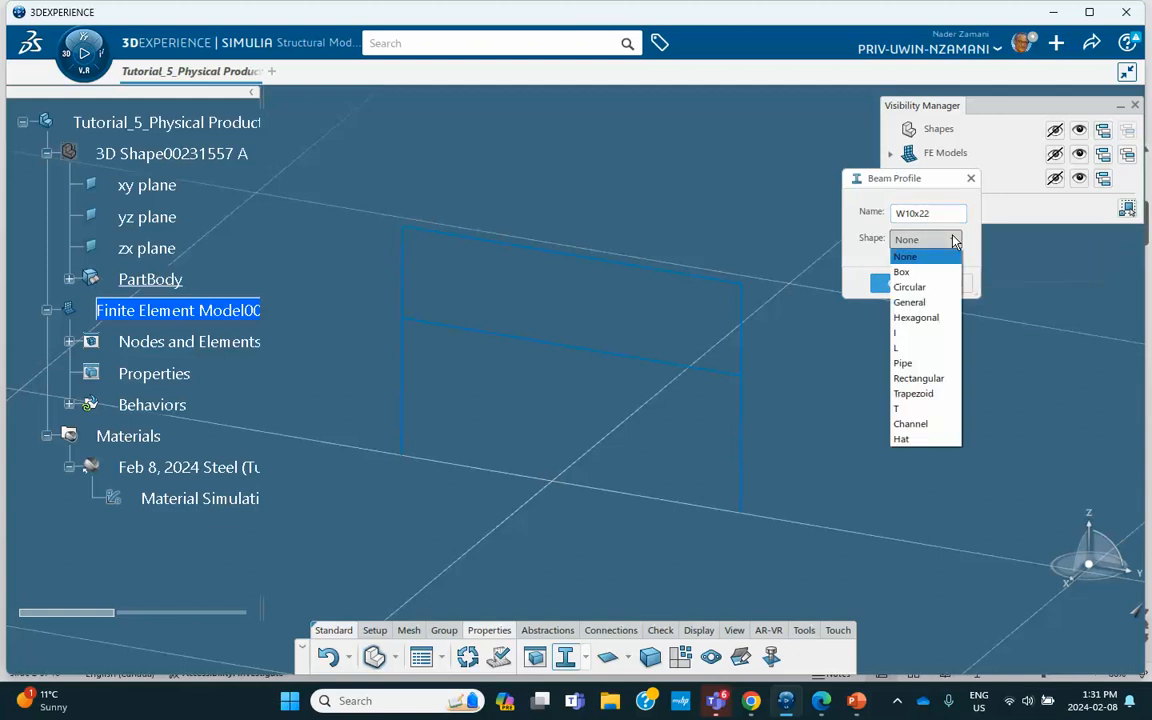
left_click(916, 333)
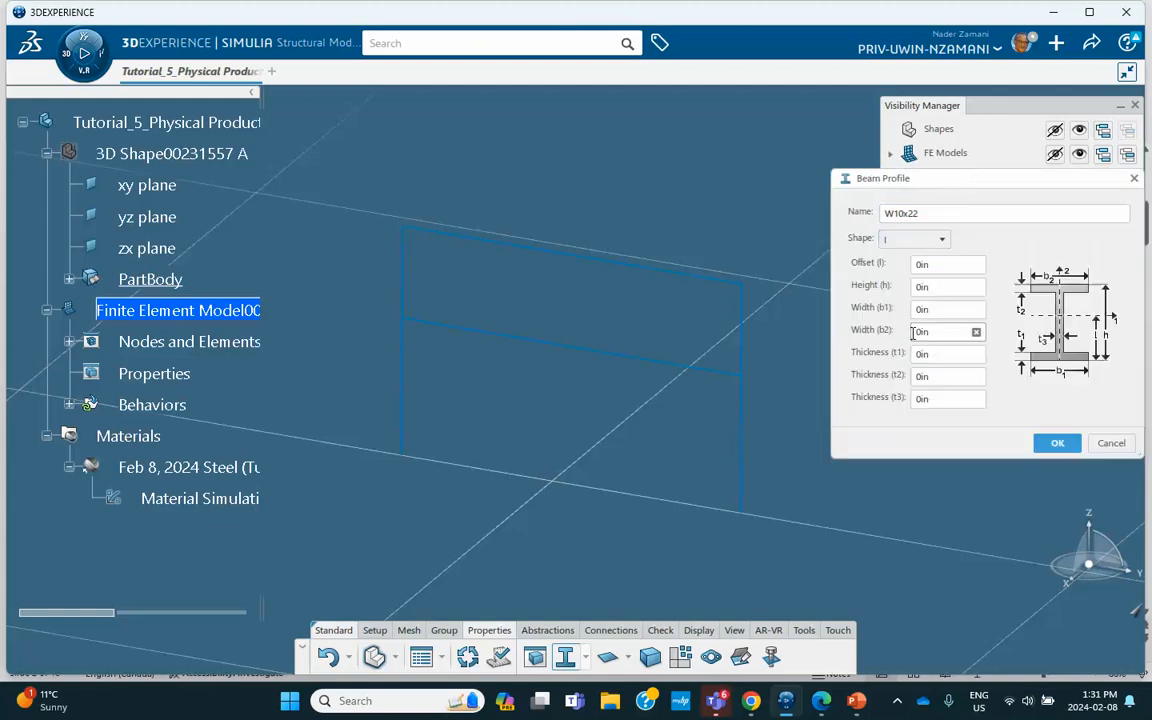
- Set the W10x22 profile's offset l to 5.085 in and its height h to 10.17 in
left_click(941, 264)
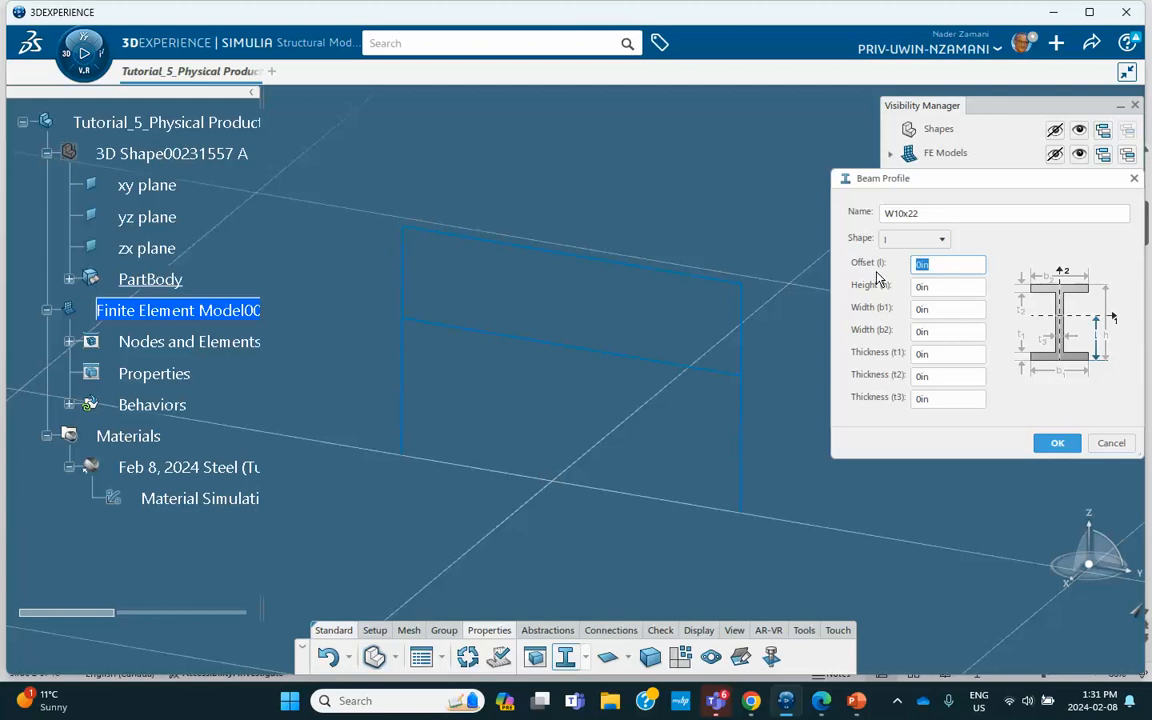
type("5.085")
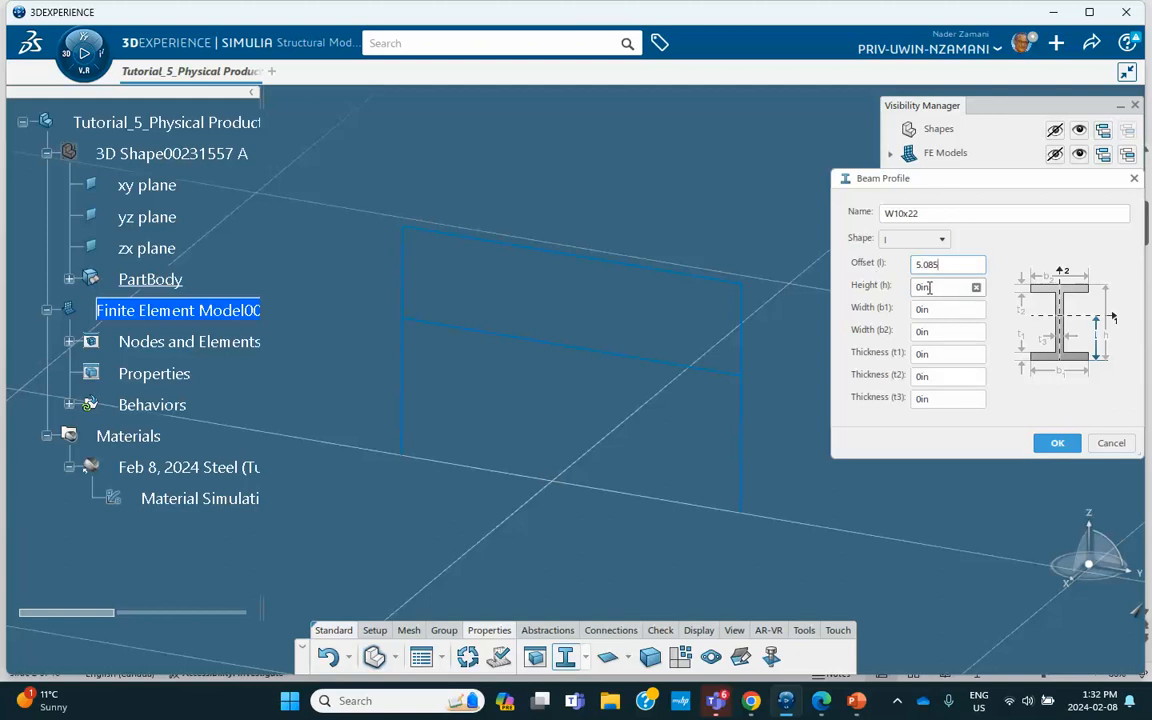
left_click(930, 287)
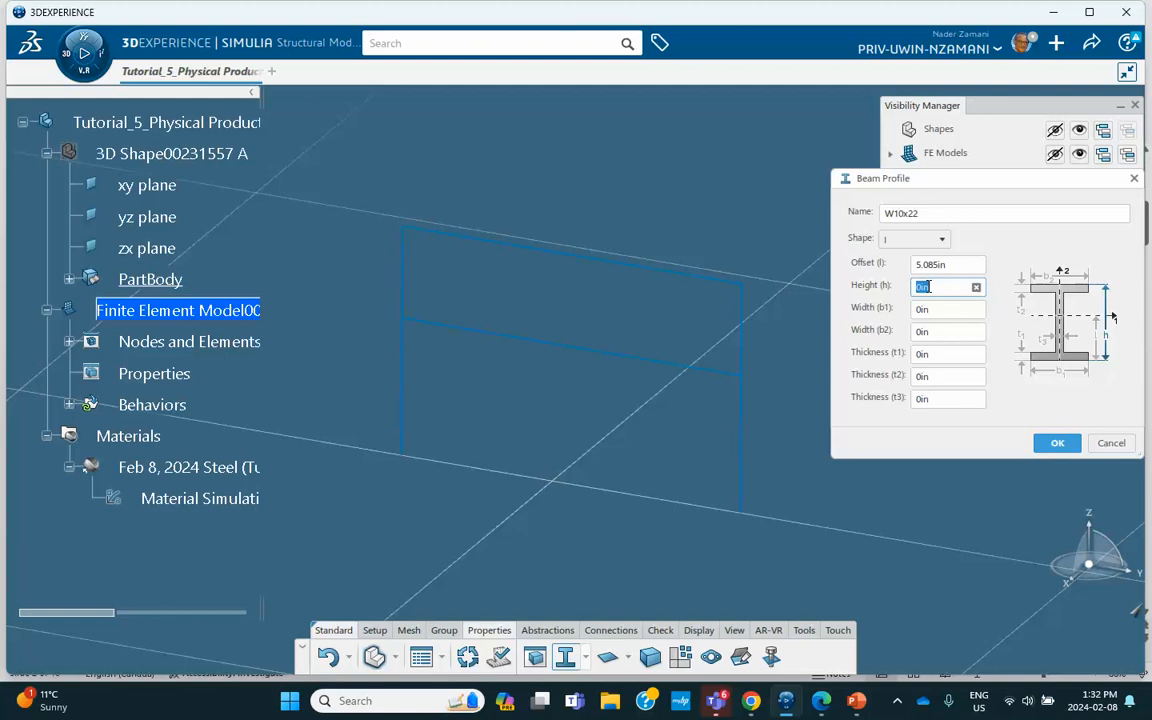
type("10.17")
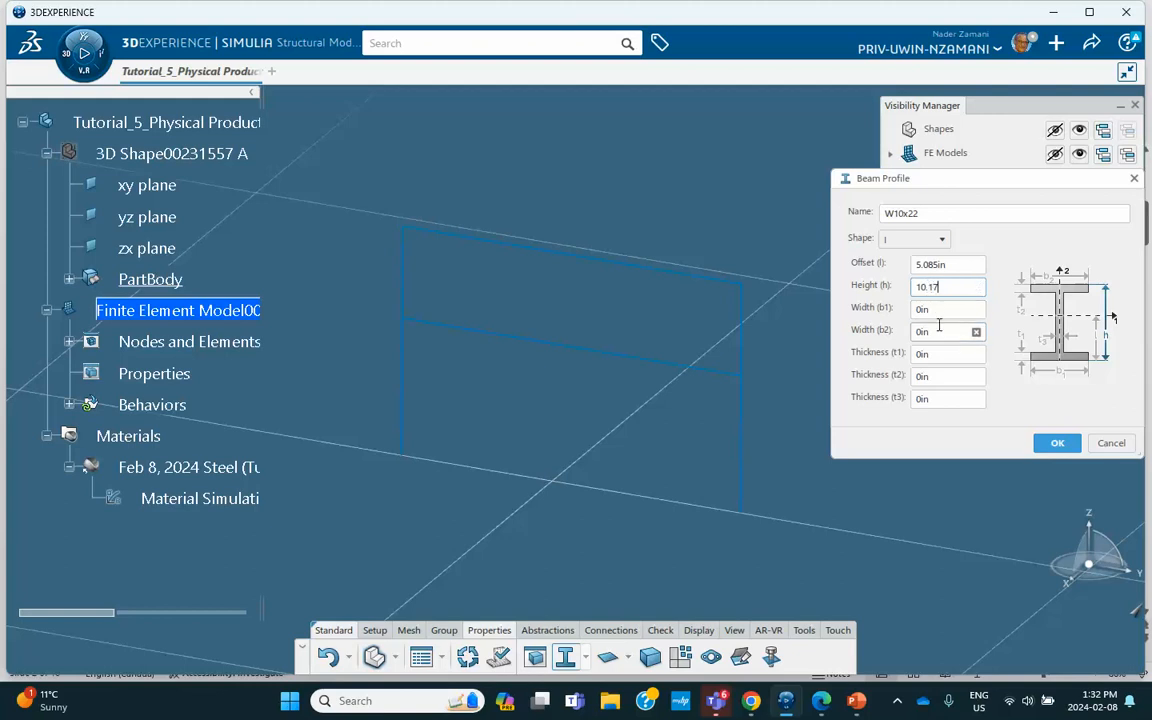
- Set both flange widths b1 and b2 of the W10x22 profile to 5.75 in
left_click(925, 309)
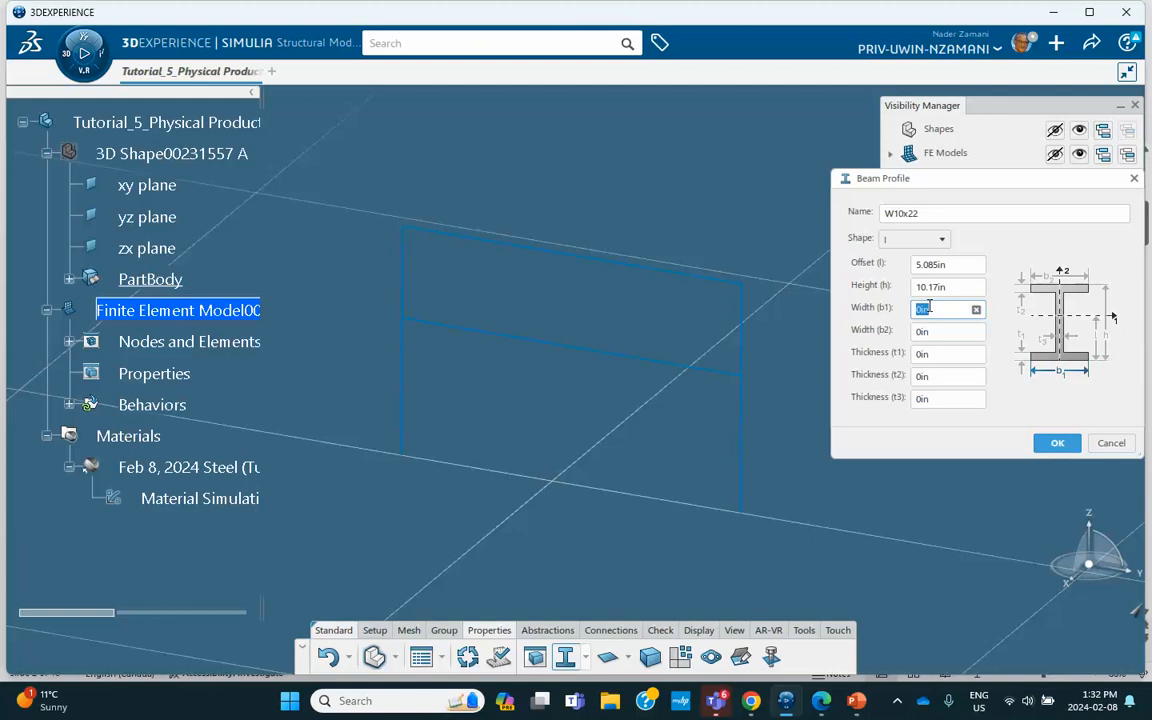
type("0.5")
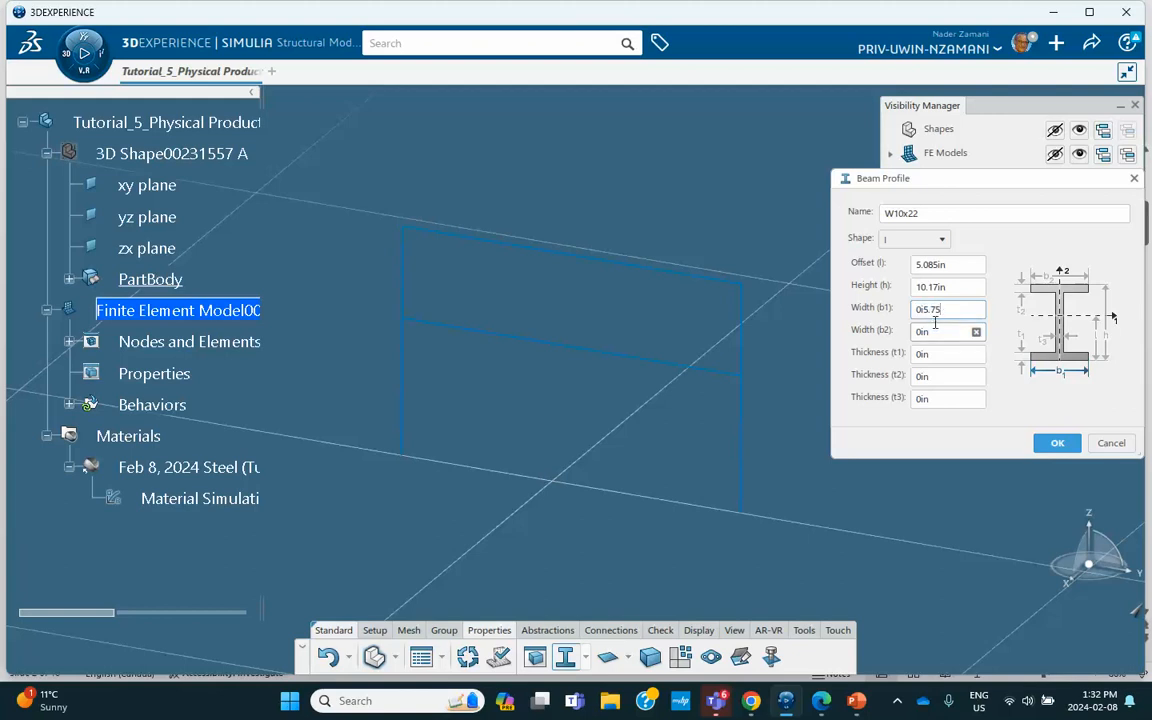
double_click(940, 309)
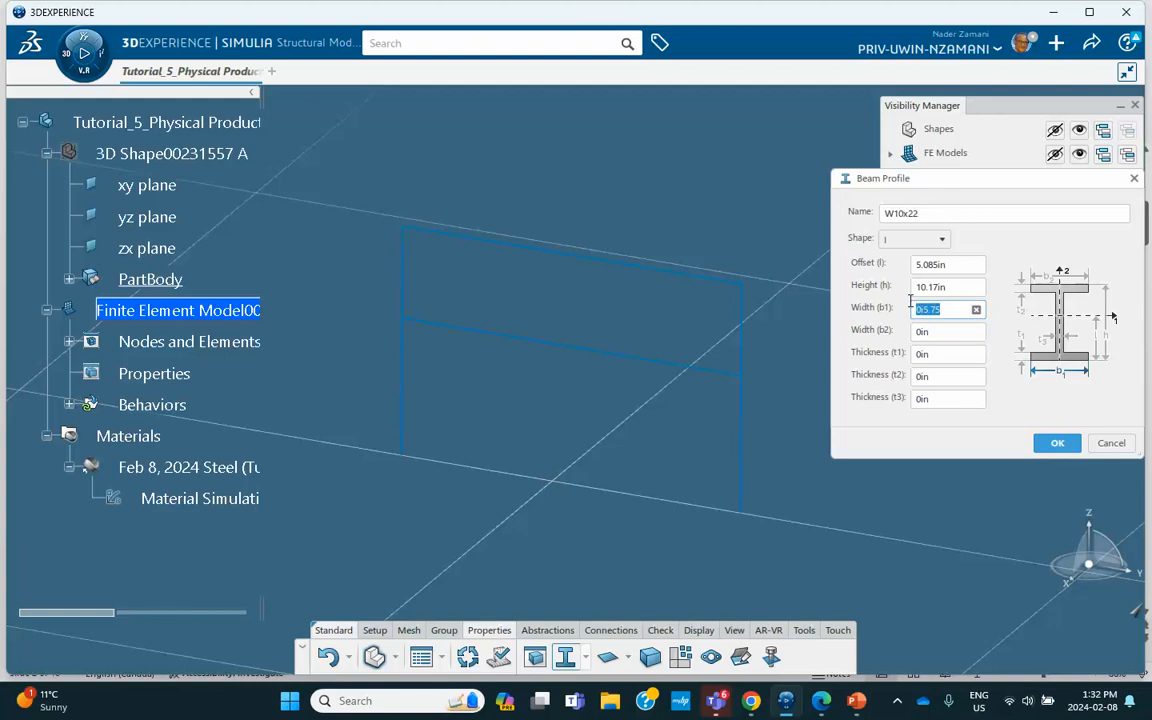
type("5")
left_click(940, 330)
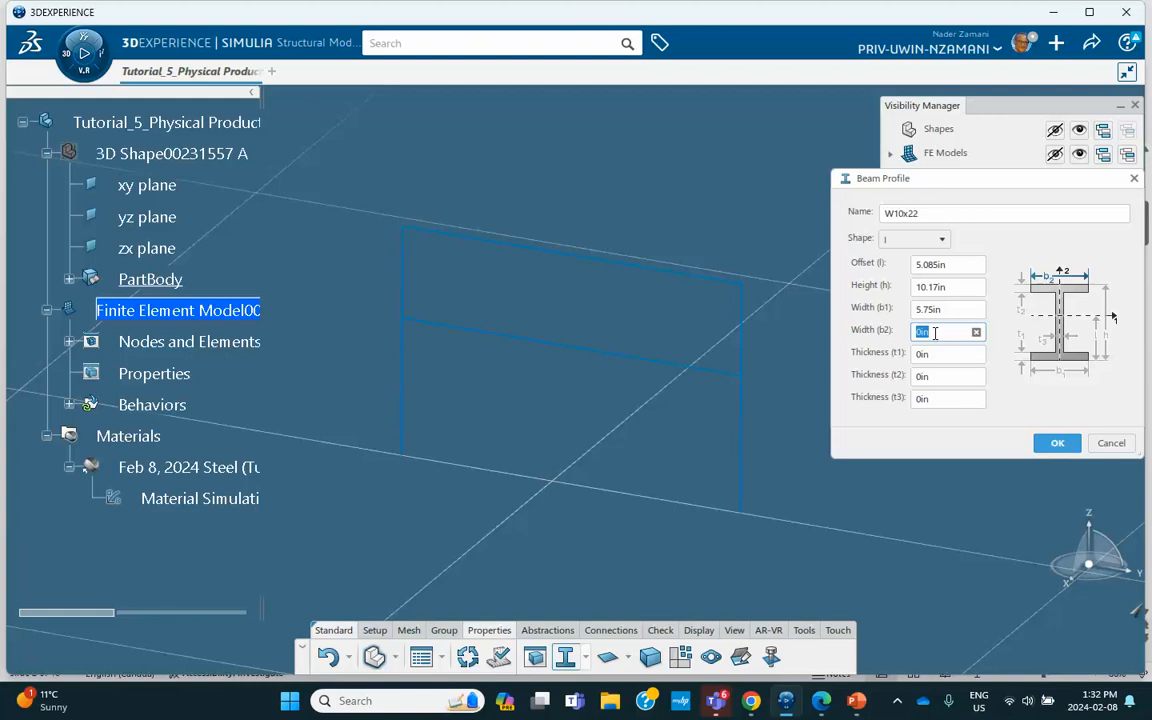
type("5.75")
- Set the W10x22 thicknesses t1 and t2 to 0.36 in and t3 to 0.24 in, and create the profile
key("Tab")
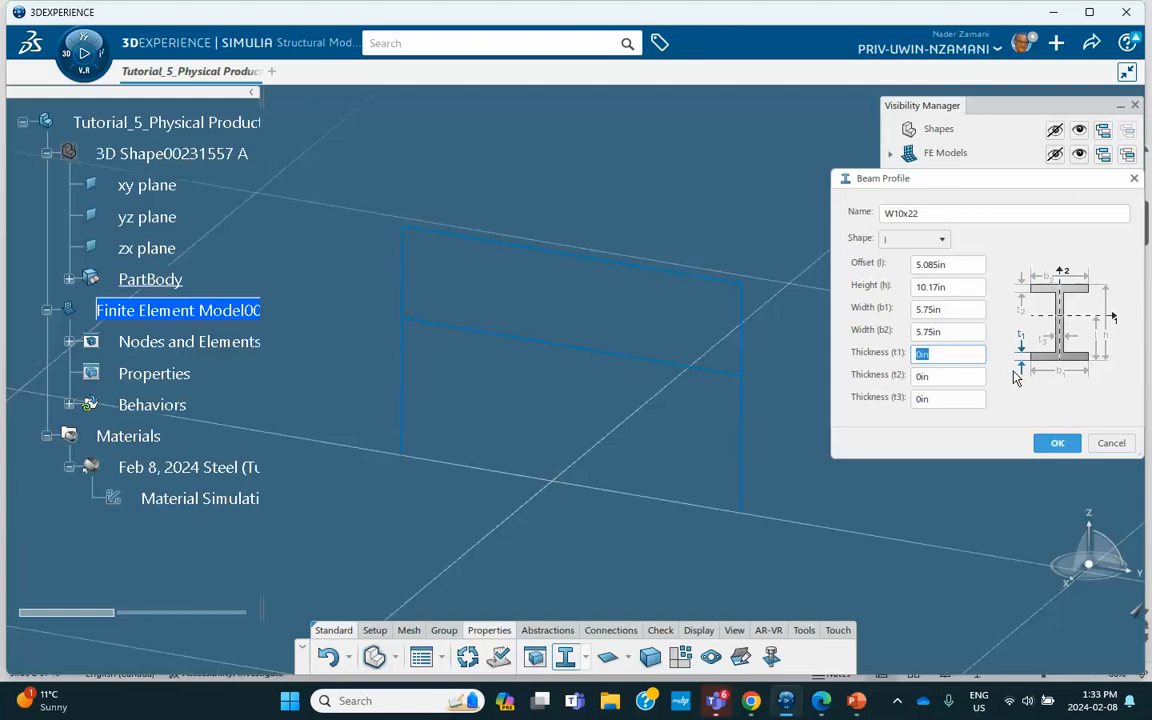
type("0.36")
left_click(930, 377)
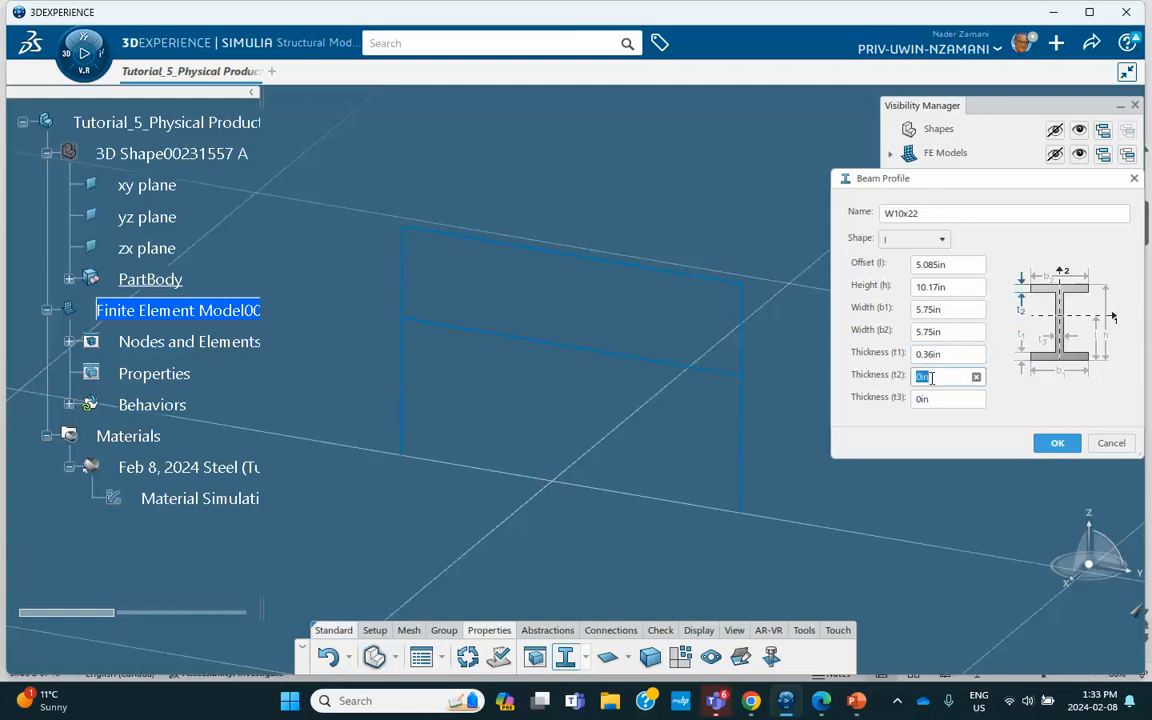
type("0.36")
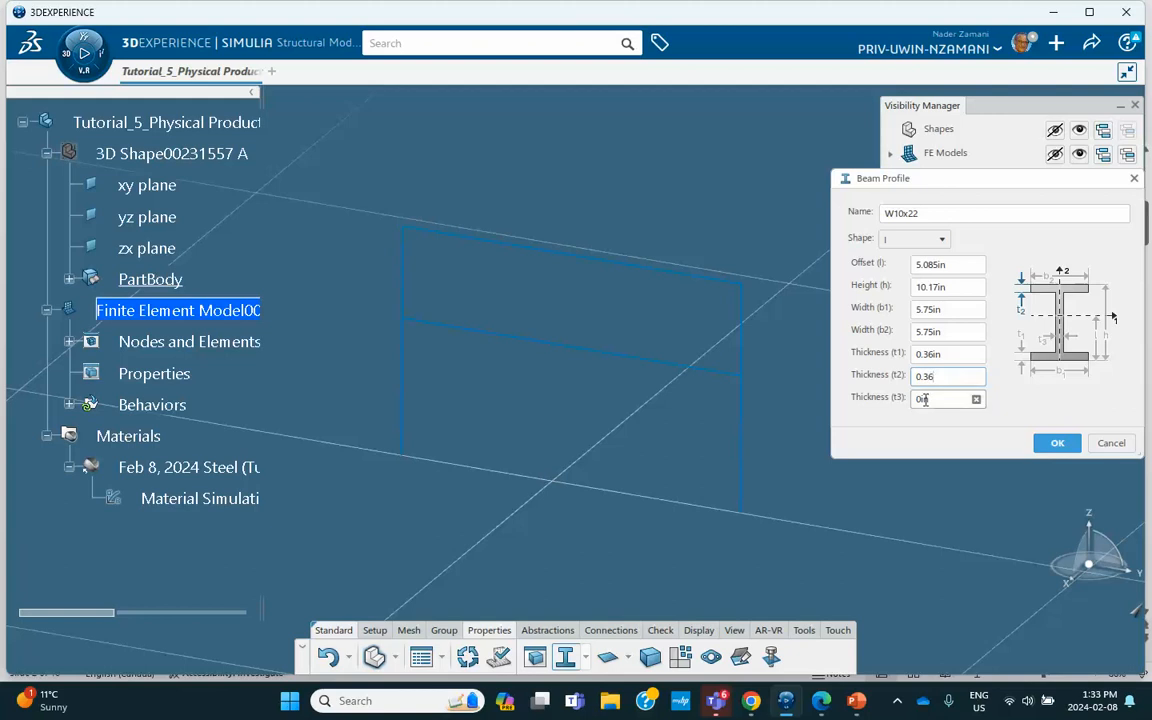
left_click(931, 399)
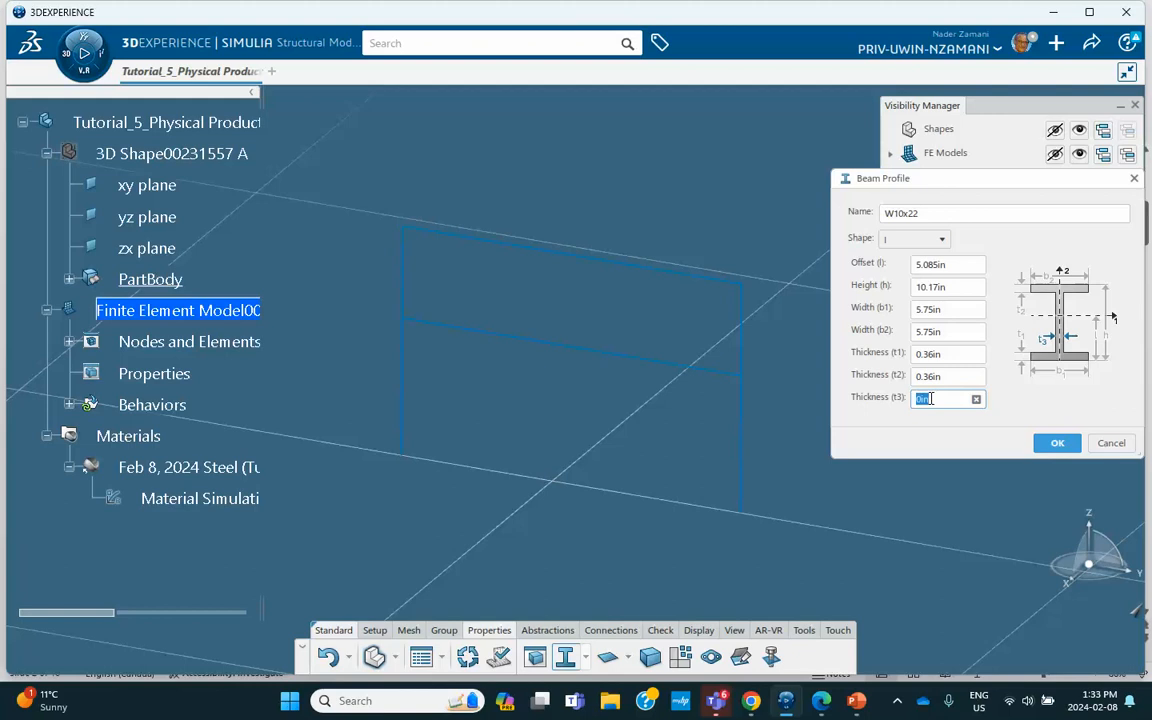
type("0.24")
left_click(1057, 442)
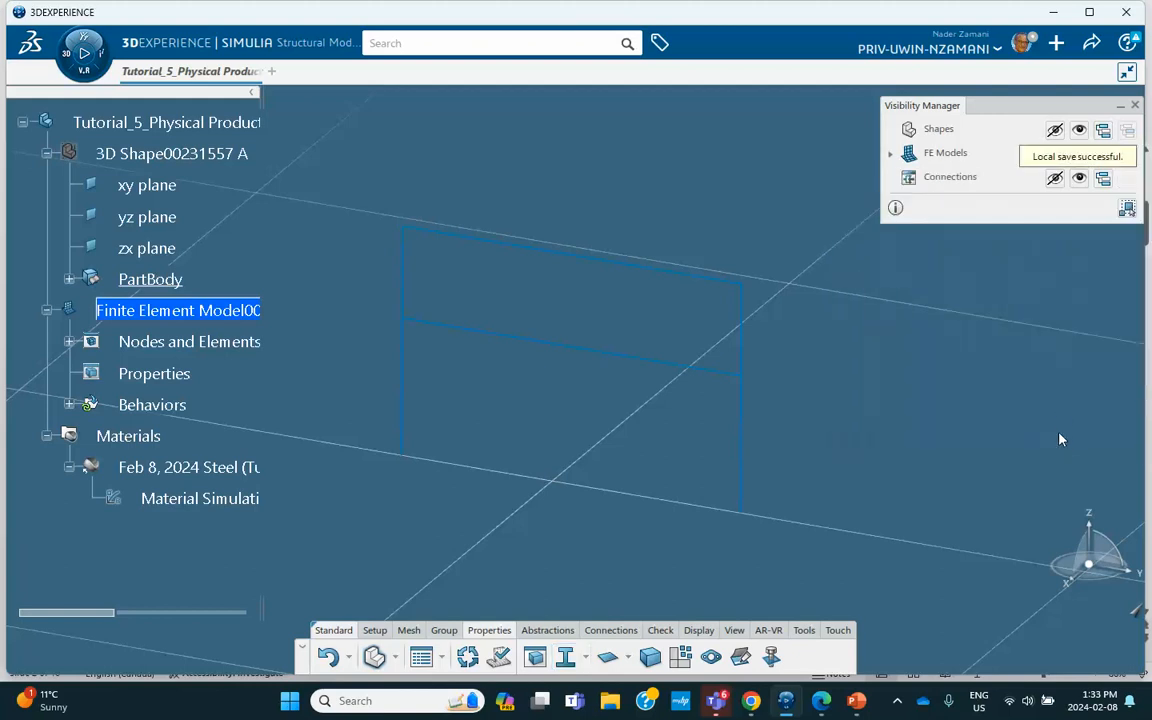
- Start a second beam profile named W10x45 and give it an I shape
left_click(565, 656)
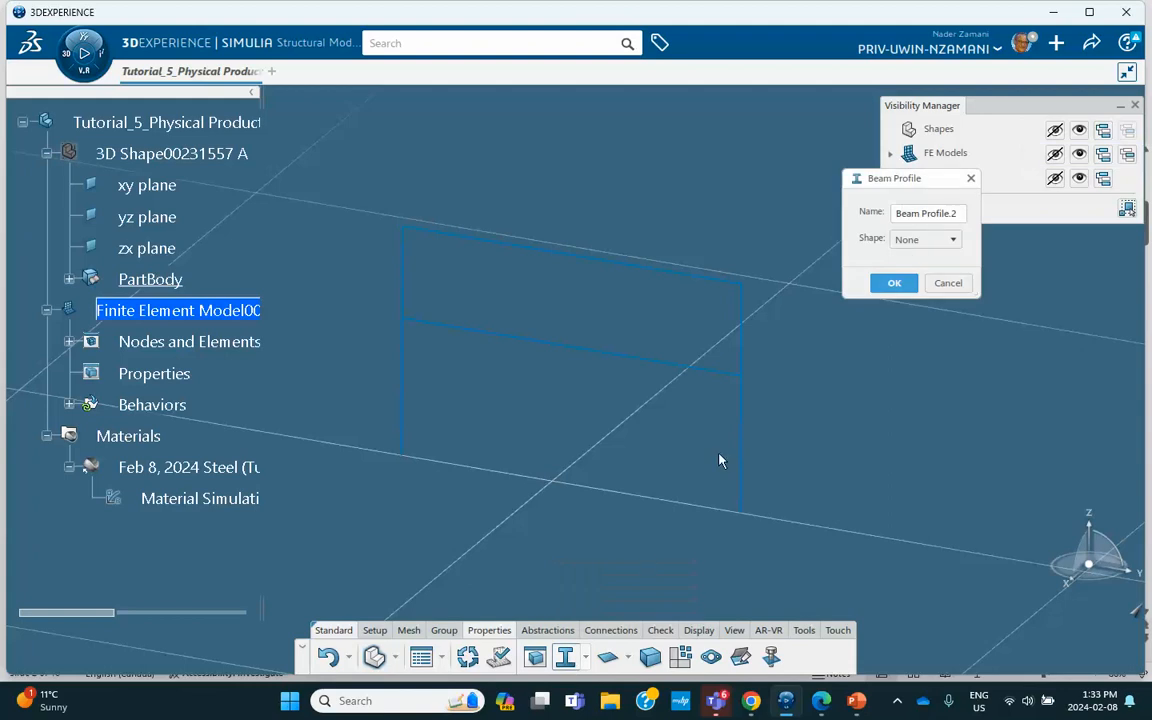
double_click(945, 213)
key("BackSpace")
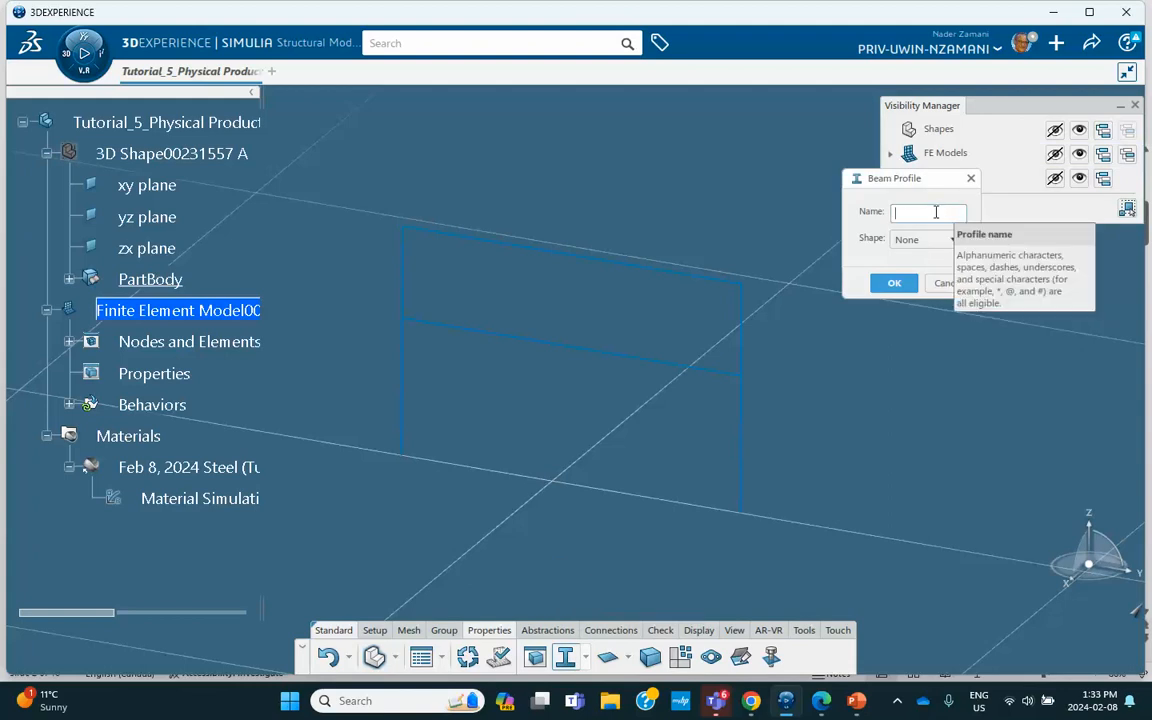
type("W")
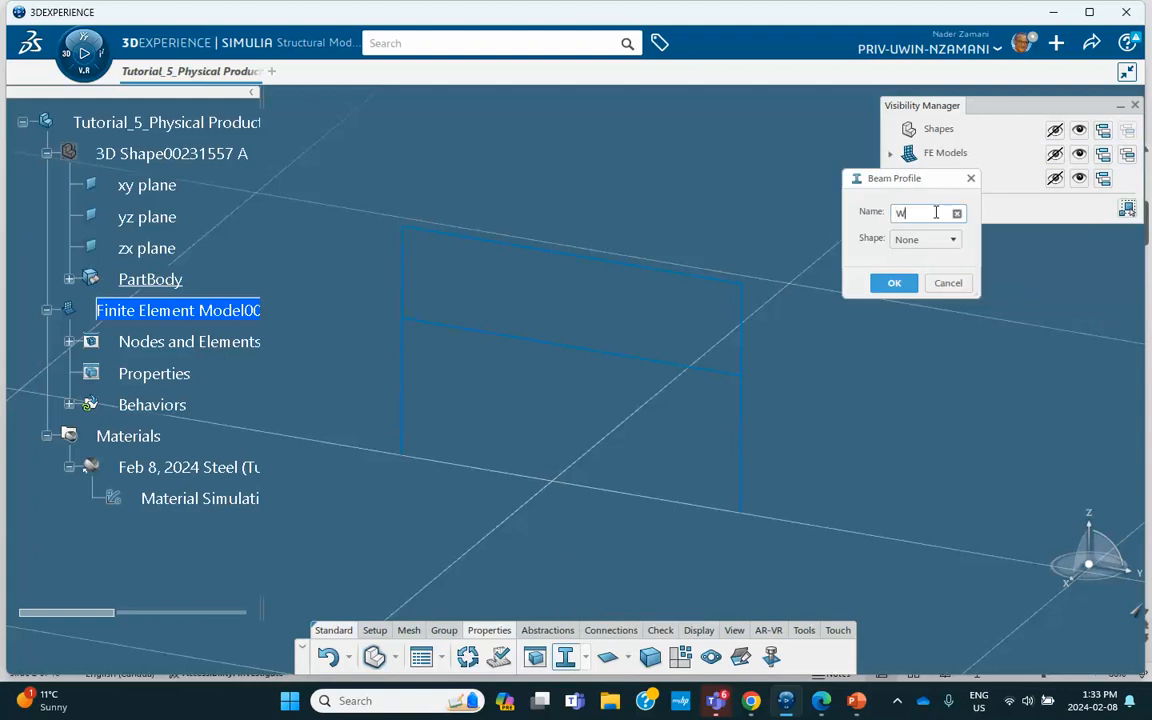
type("10x45")
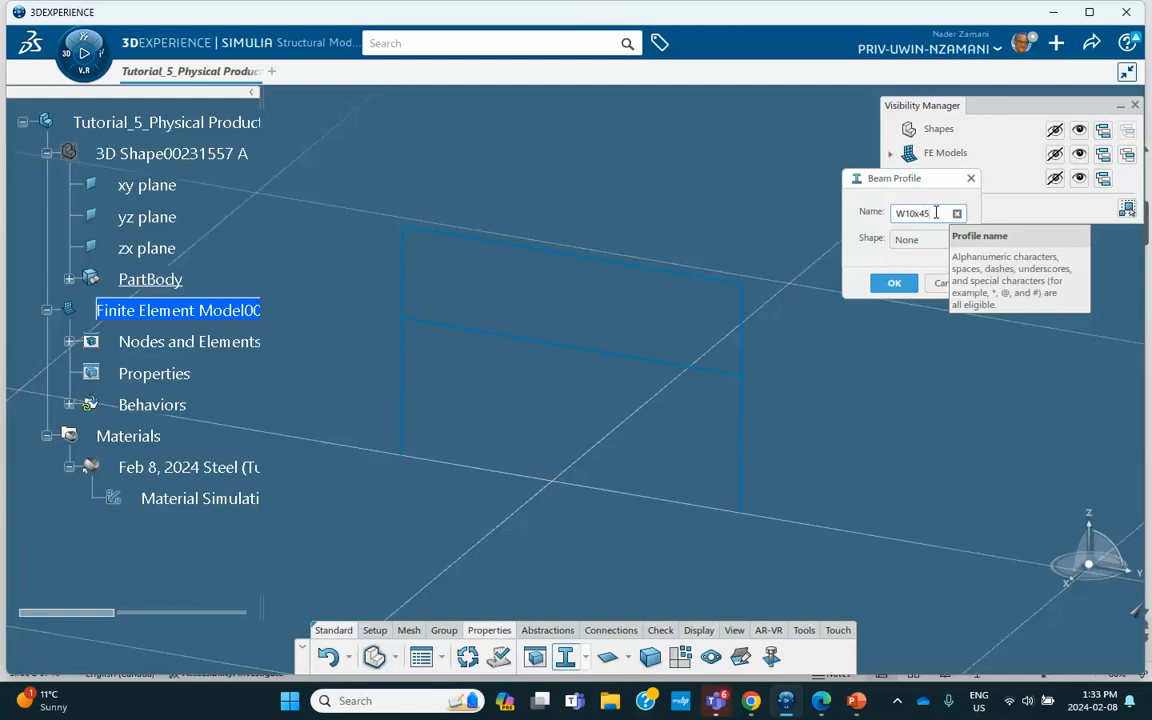
left_click(940, 239)
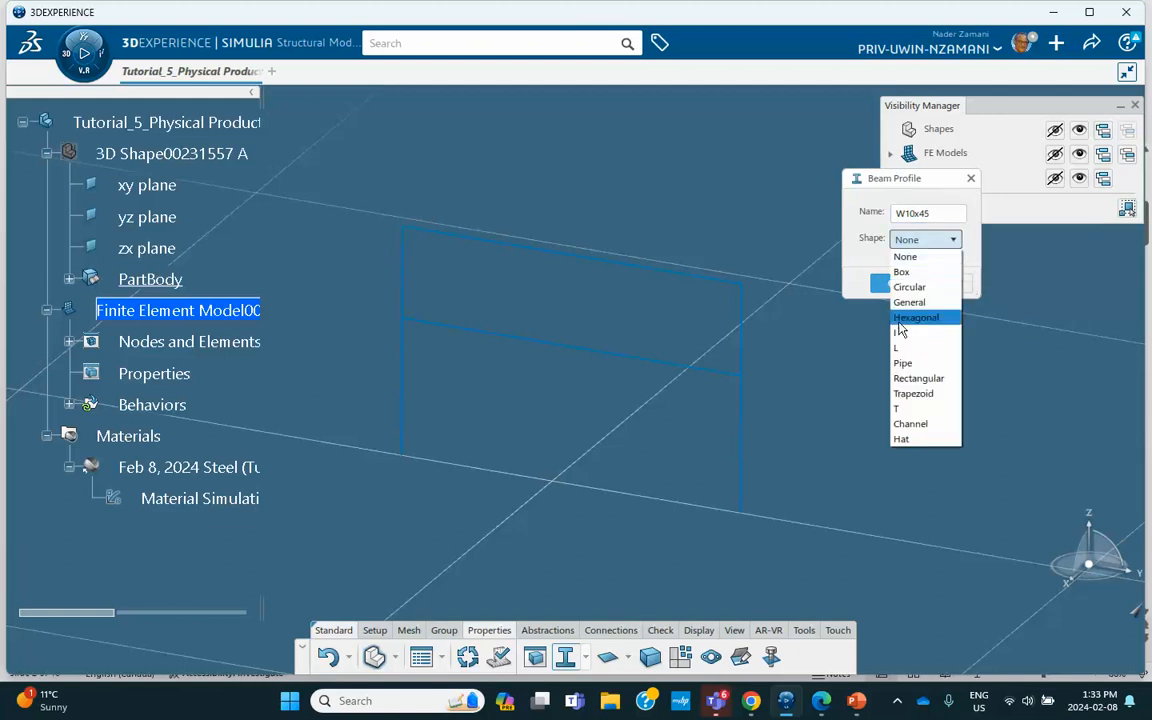
left_click(898, 334)
- Set the W10x45 profile's offset l to 5.05 in and its height h to 10.1 in
double_click(921, 265)
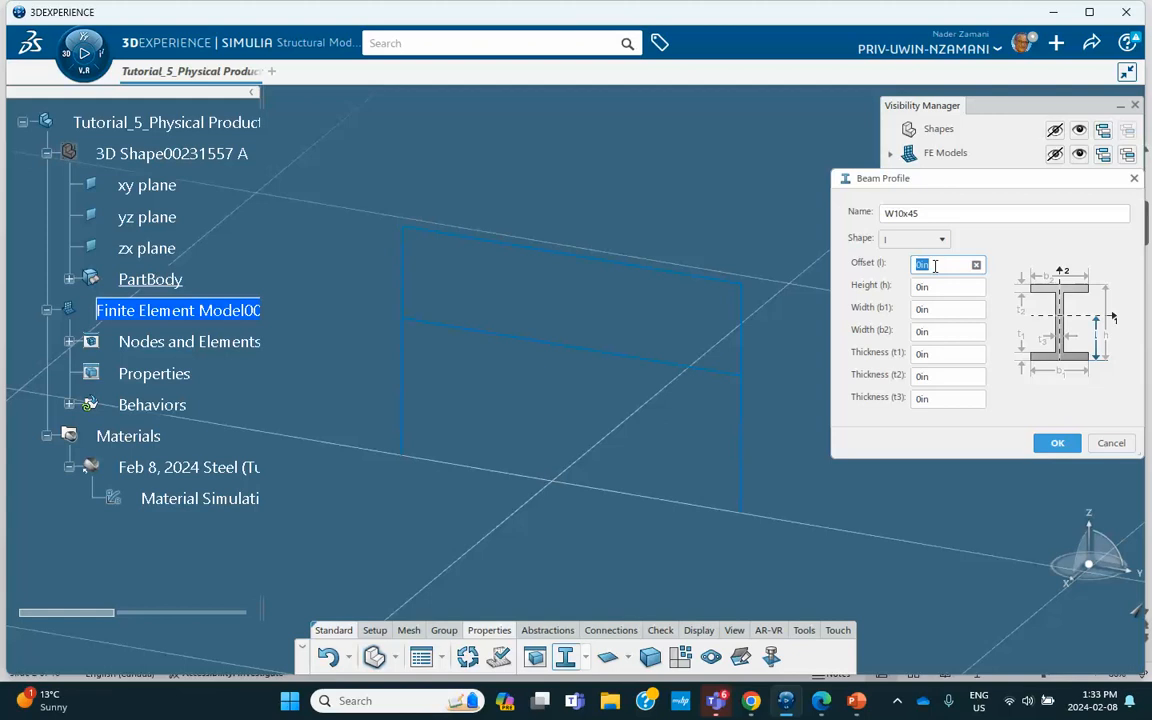
type("5.05")
left_click(930, 286)
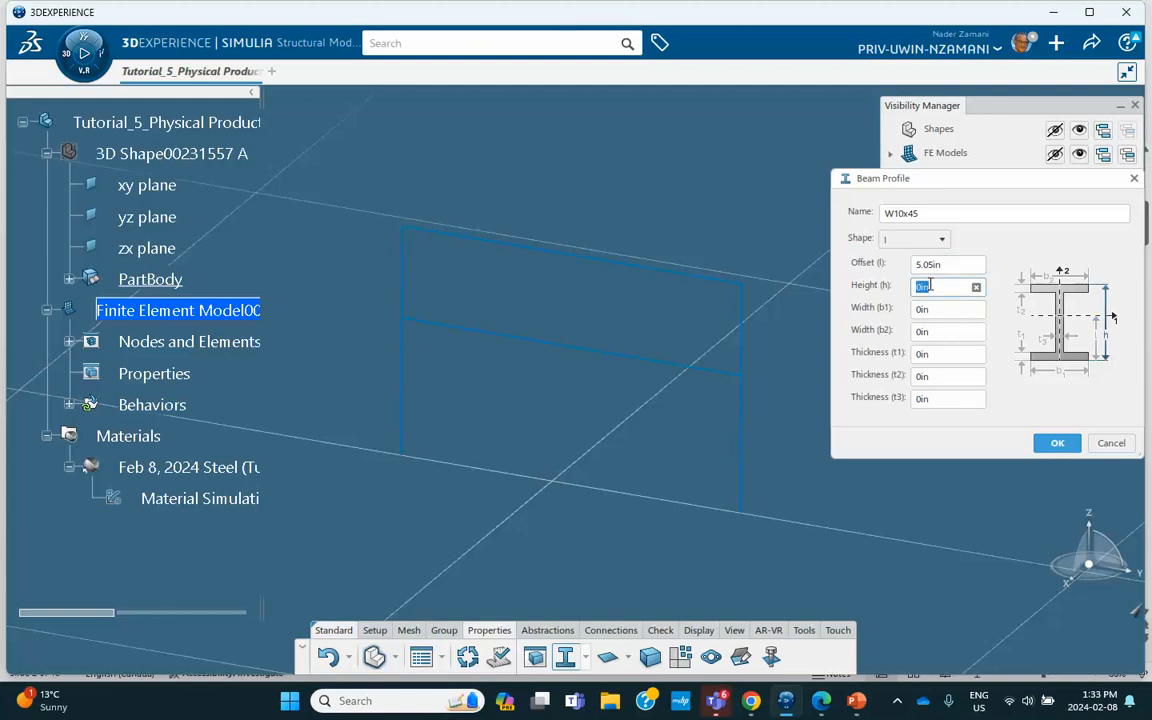
type("10.1")
- Set both flange widths b1 and b2 of the W10x45 profile to 8.02 in
left_click(936, 308)
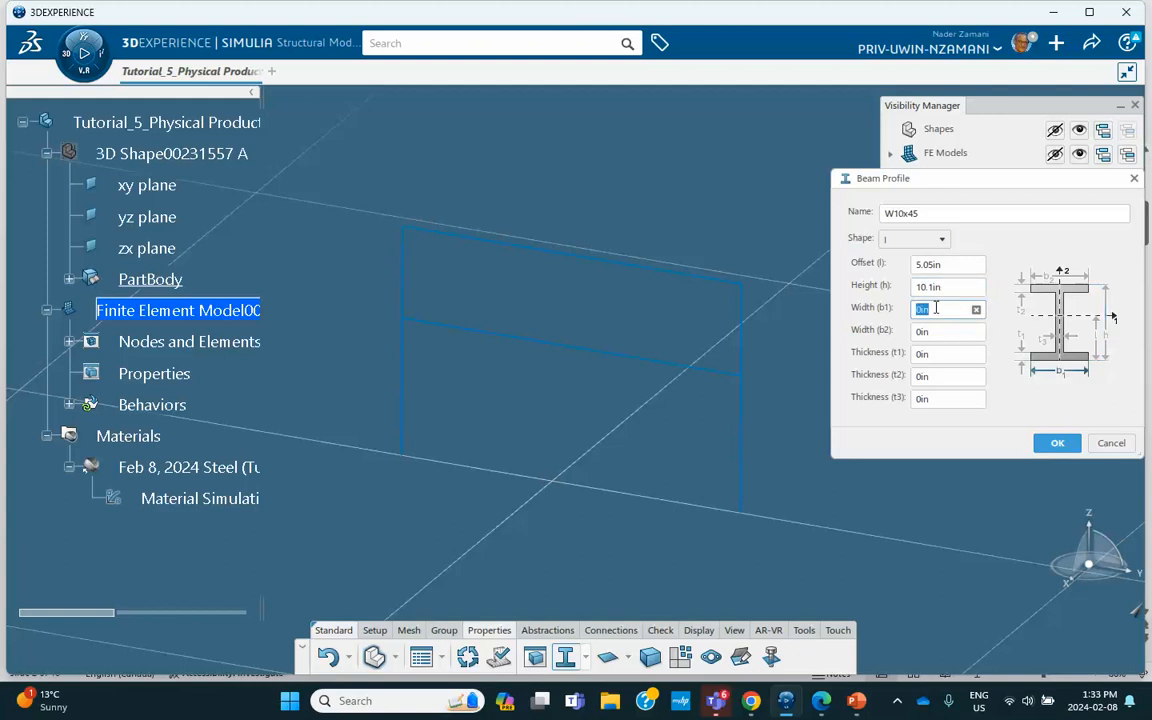
type("8.02")
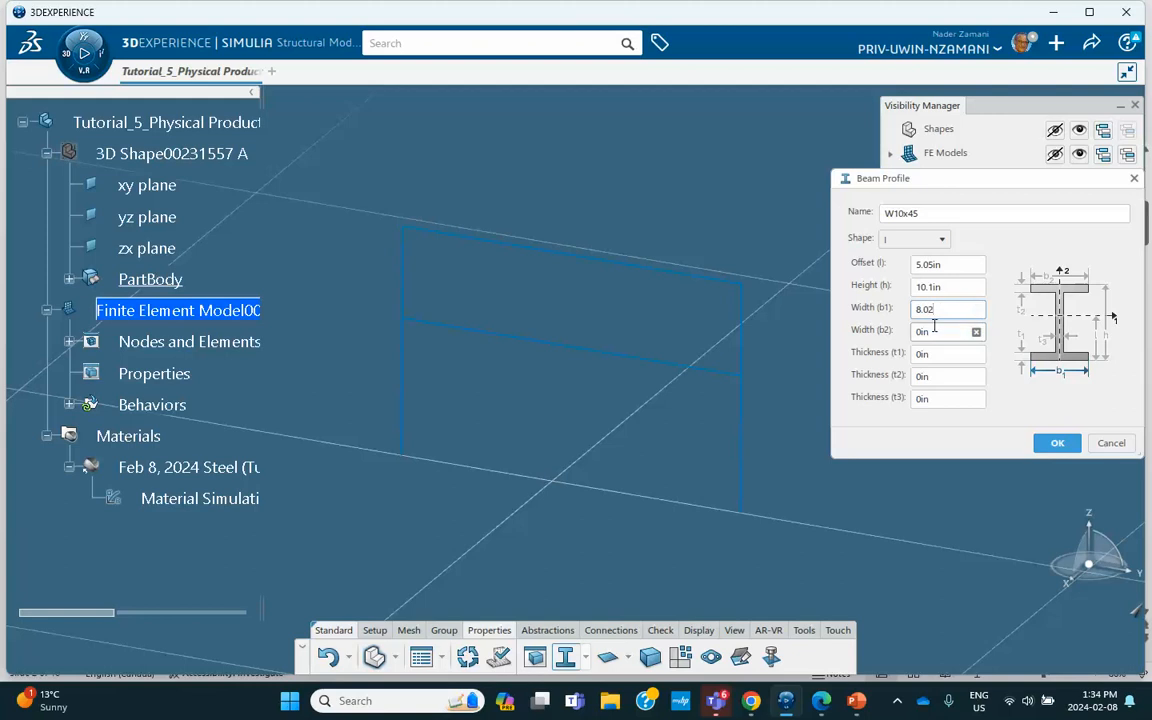
left_click(940, 331)
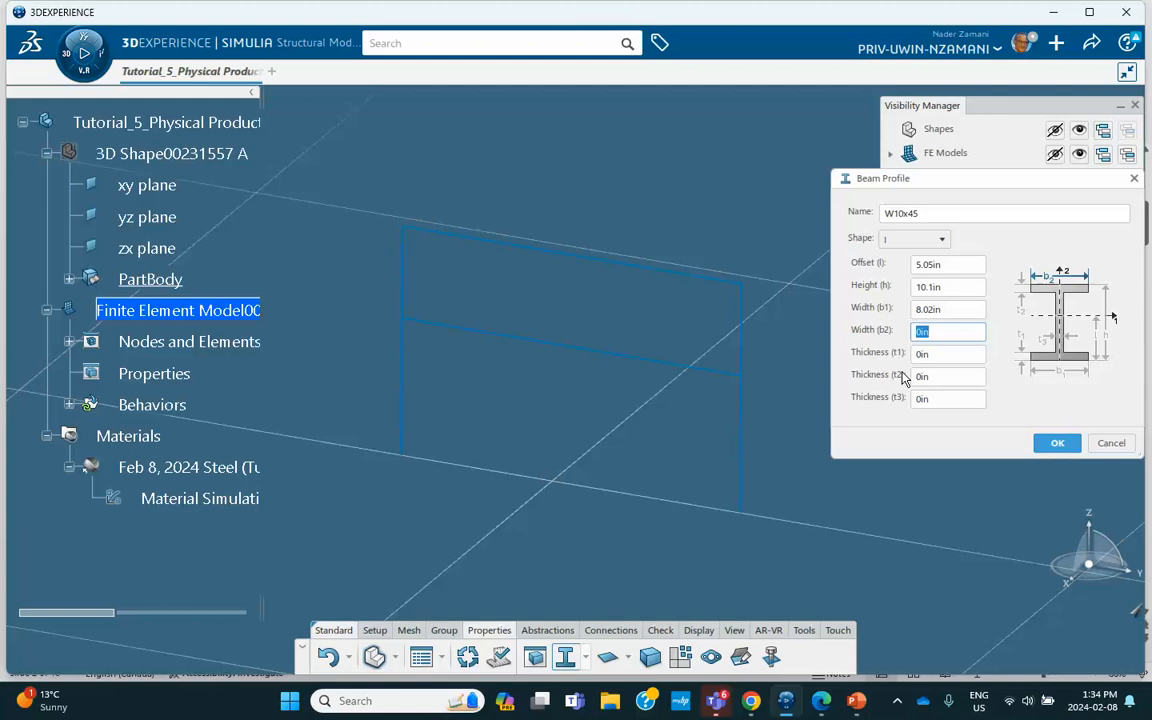
type("8.02")
- Set the W10x45 thicknesses t1 and t2 to 0.62 in and t3 to 0.35 in, create the profile and expand the Behaviors branch
left_click(932, 355)
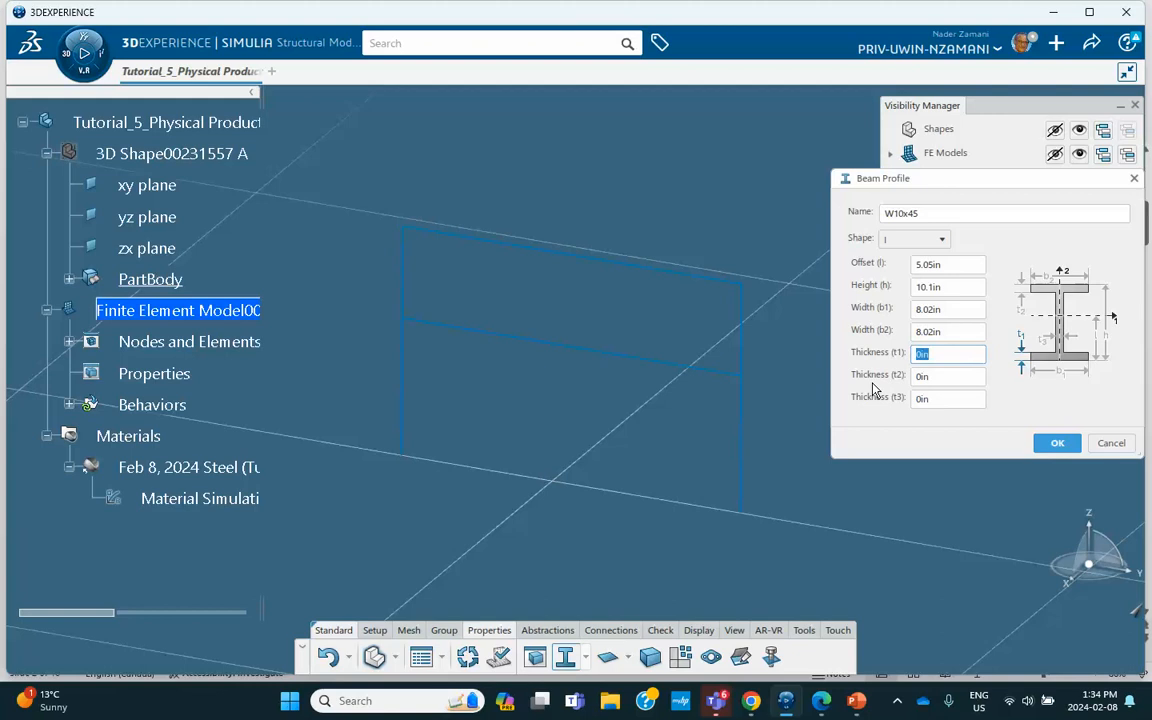
type("0.62")
key("Tab")
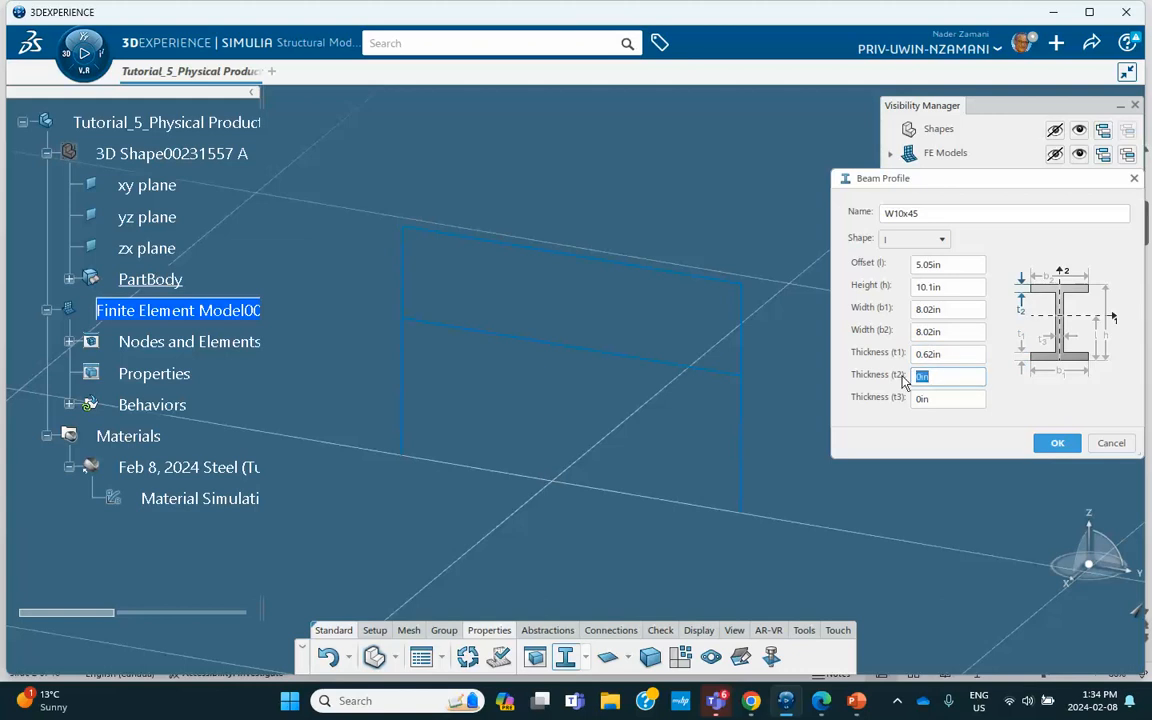
type("0.62")
left_click(935, 400)
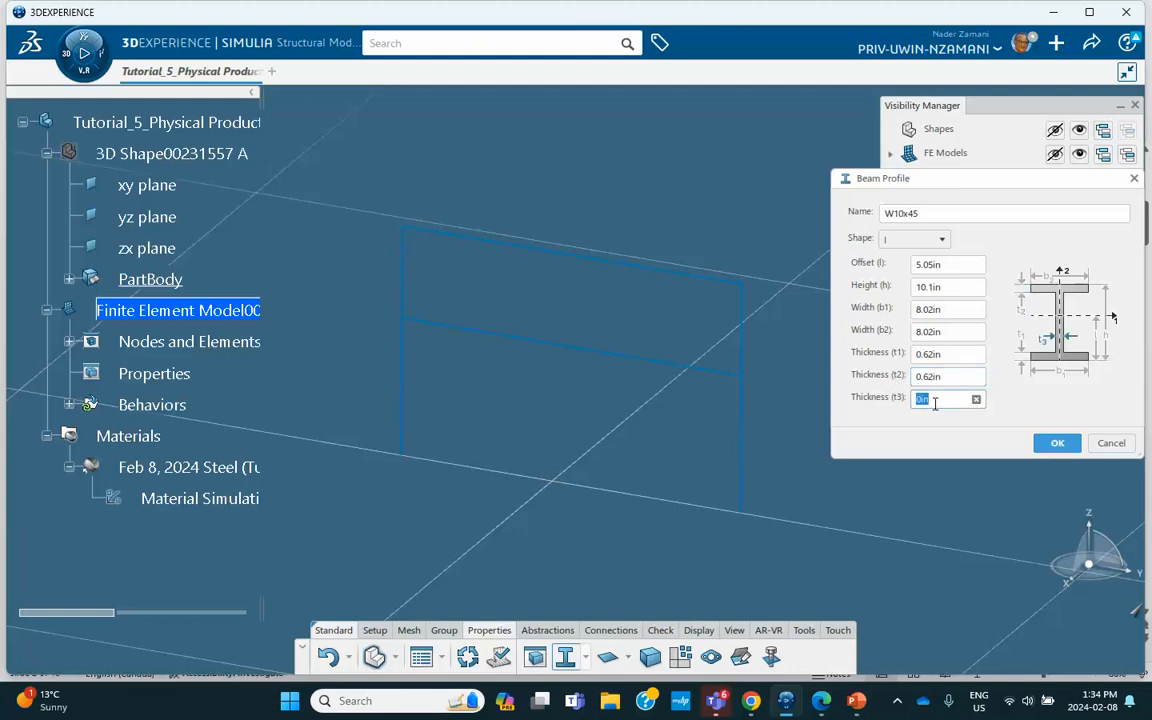
type("0.35")
left_click(1045, 443)
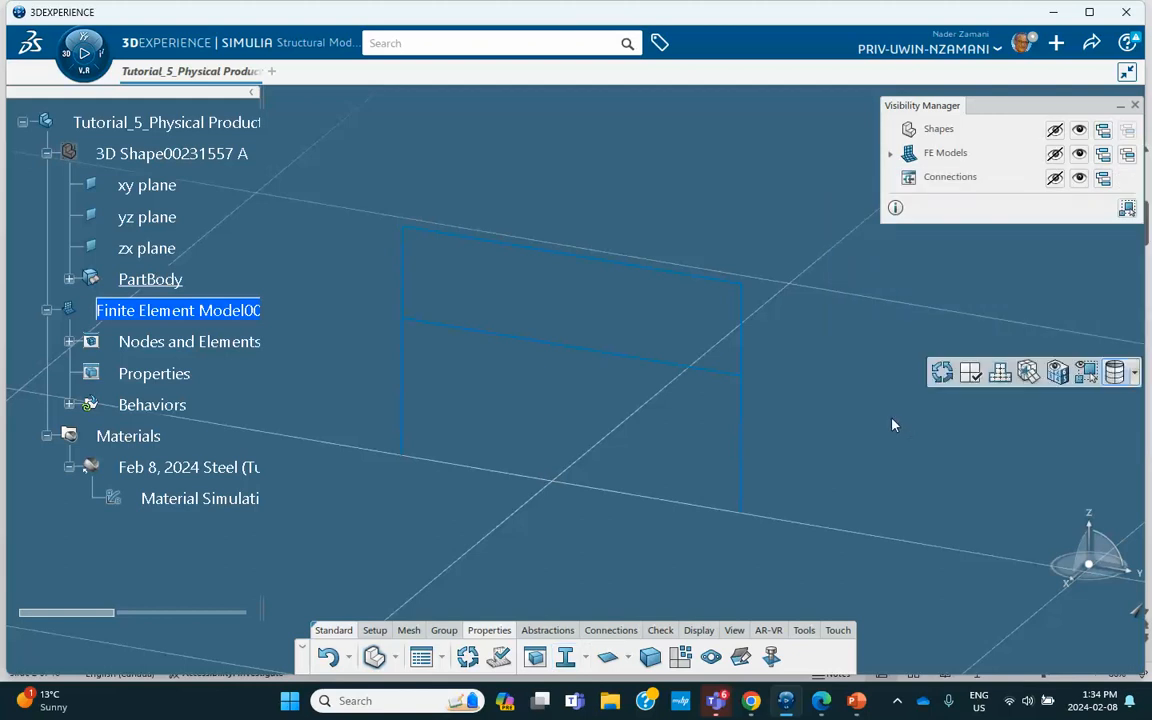
left_click(69, 404)
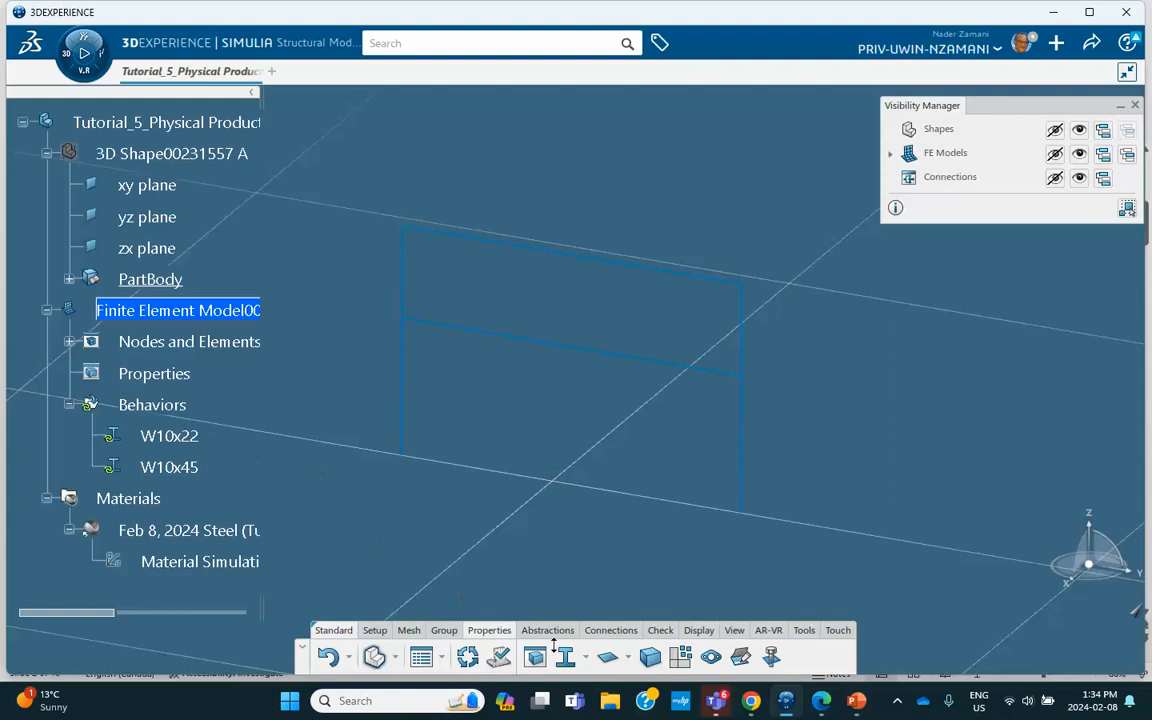
- Start a new beam section and show all shapes again with the Visibility Manager
left_click(585, 658)
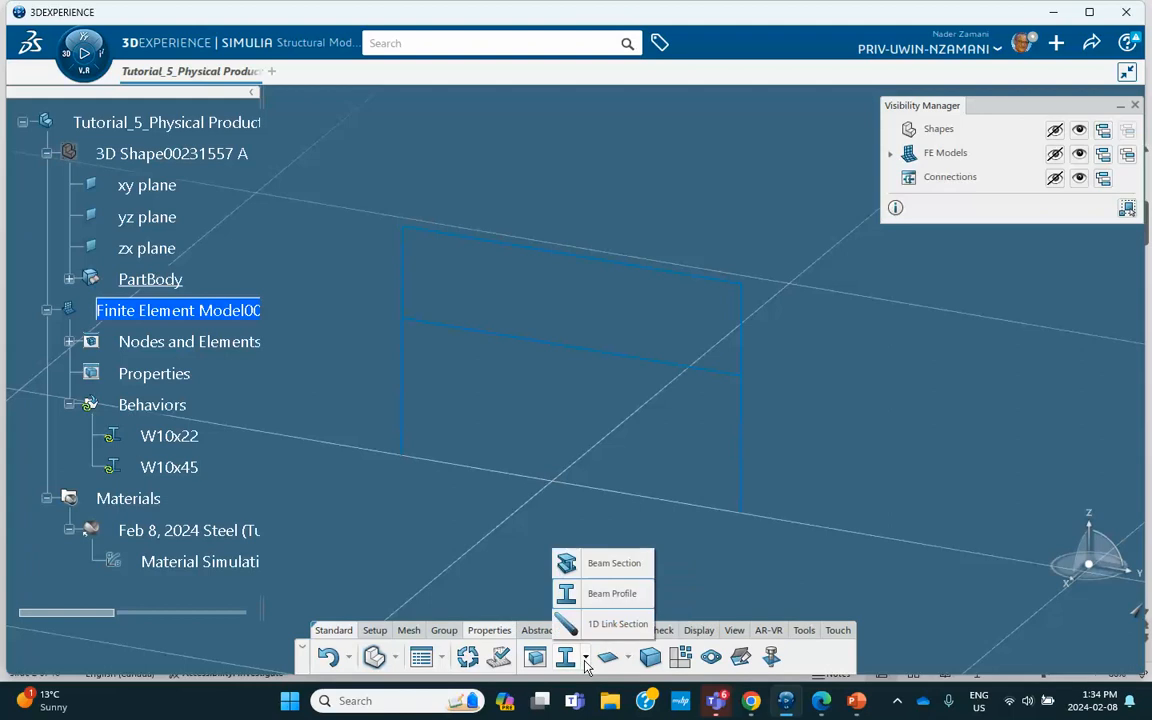
left_click(606, 565)
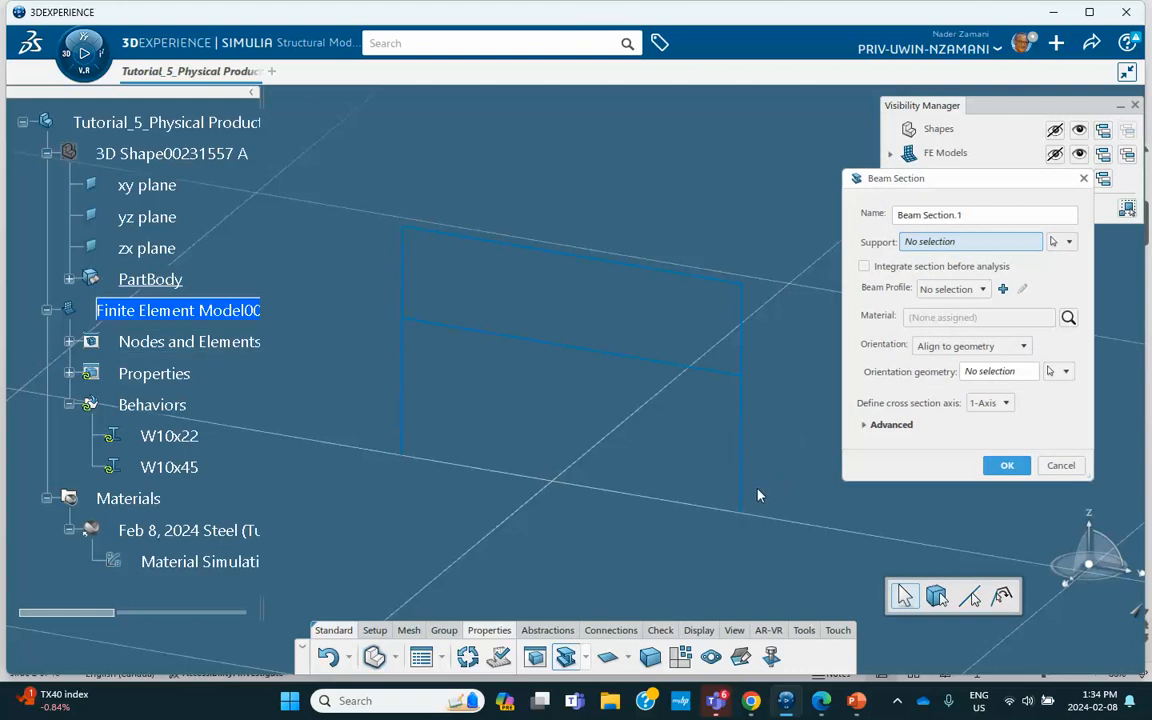
left_click_drag(975, 180, 939, 255)
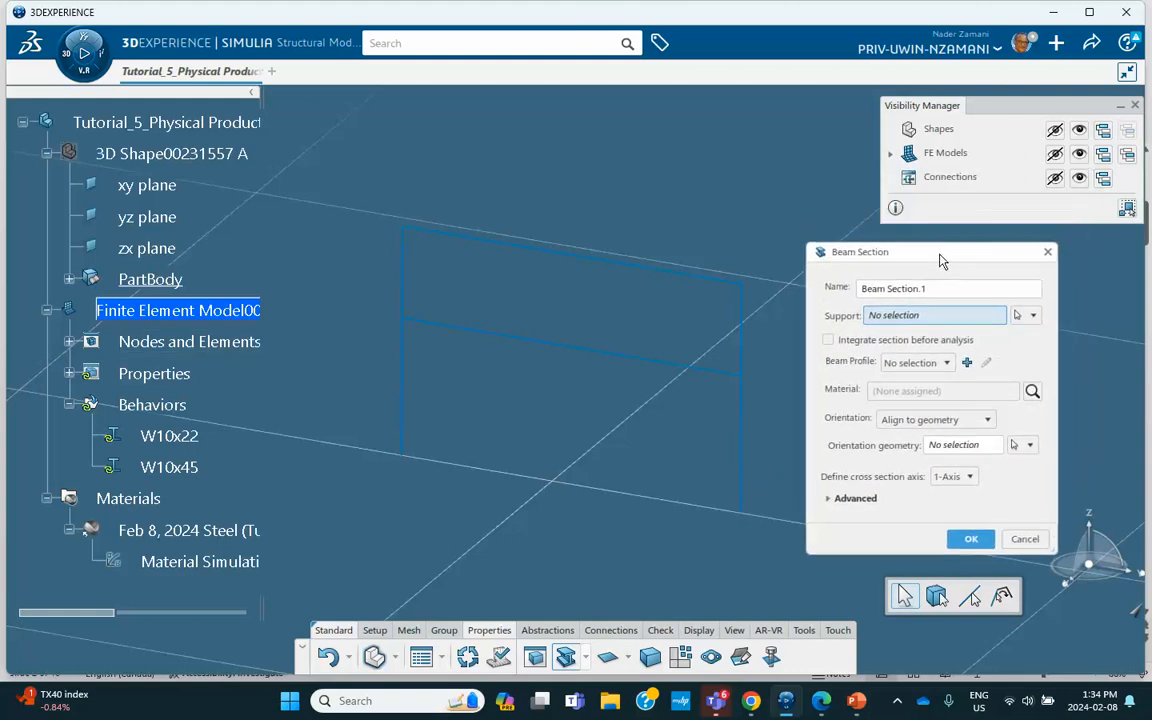
left_click(1079, 131)
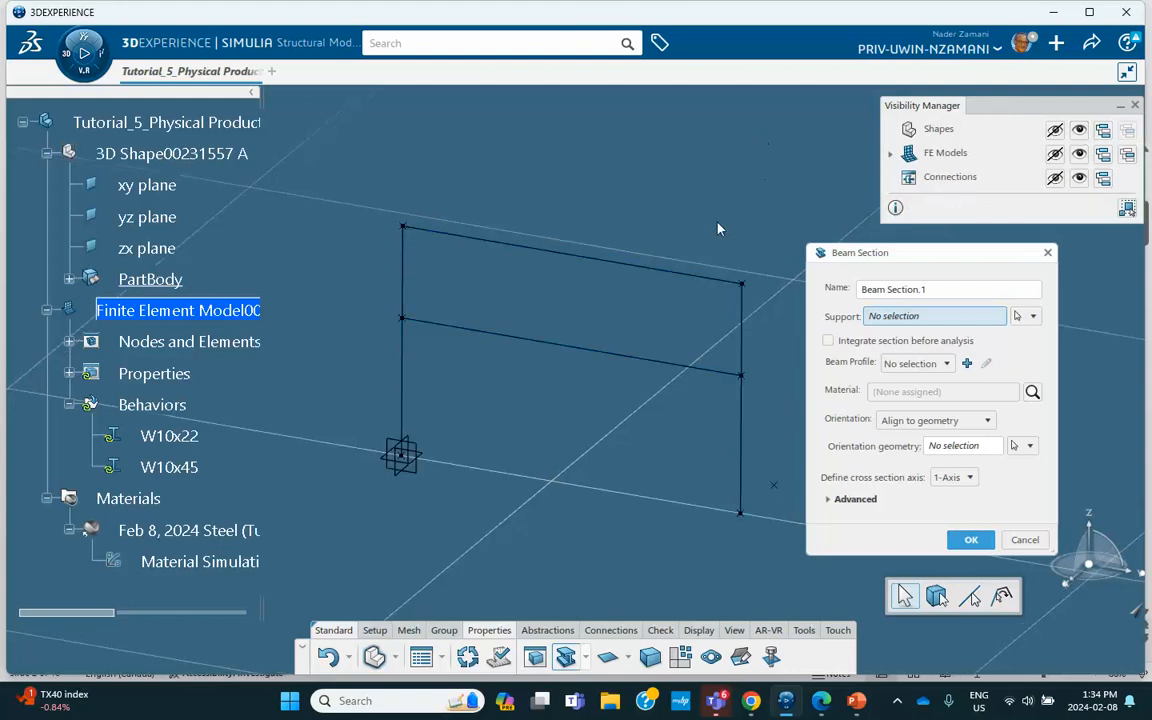
- Select the two lower-storey columns and the middle horizontal beam as the beam section's supports, excluding the upper columns
left_click(403, 389)
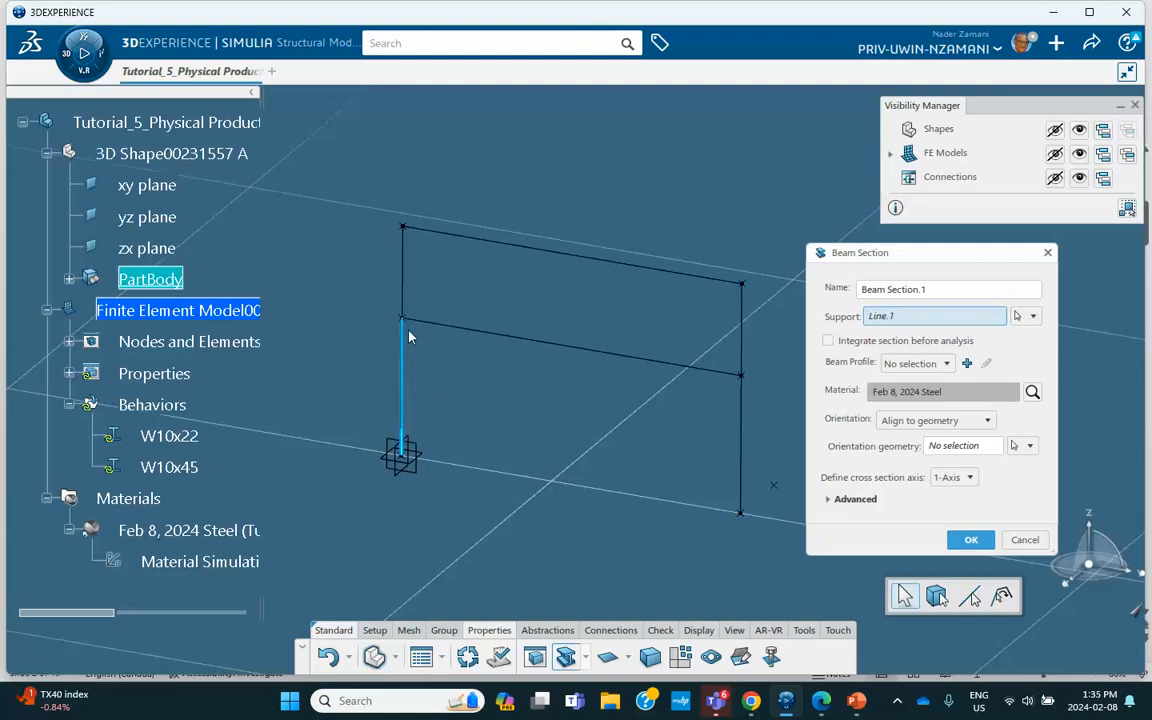
left_click(404, 288)
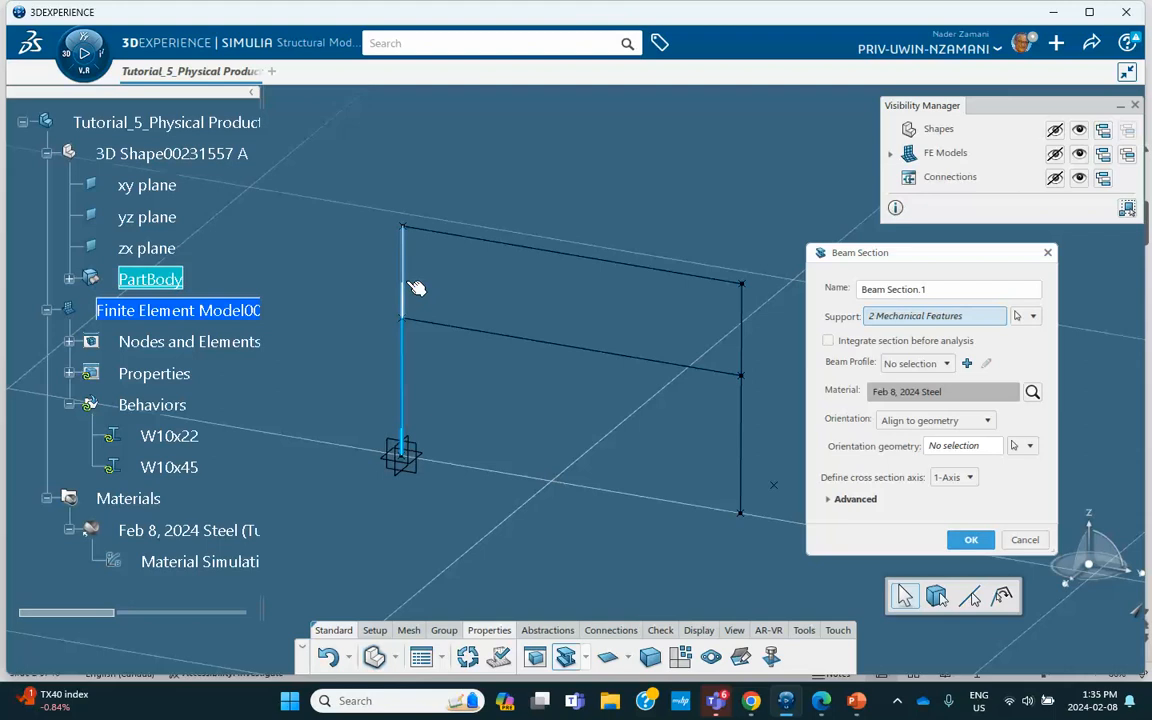
left_click(473, 331)
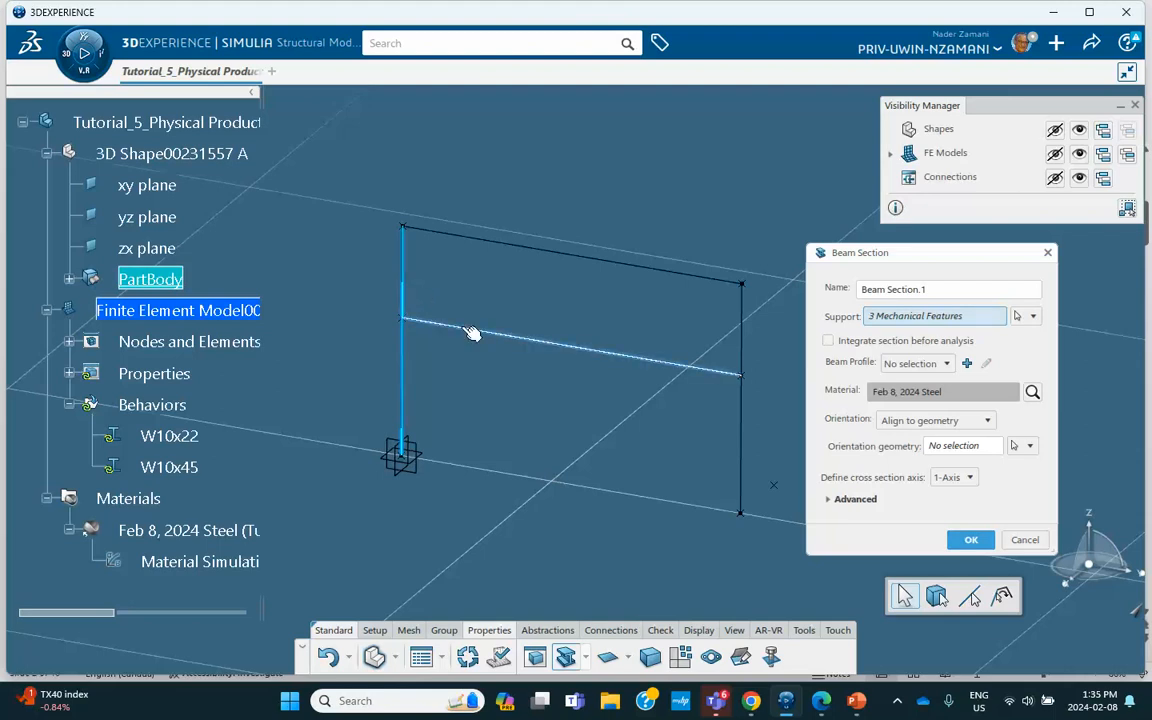
left_click(741, 327)
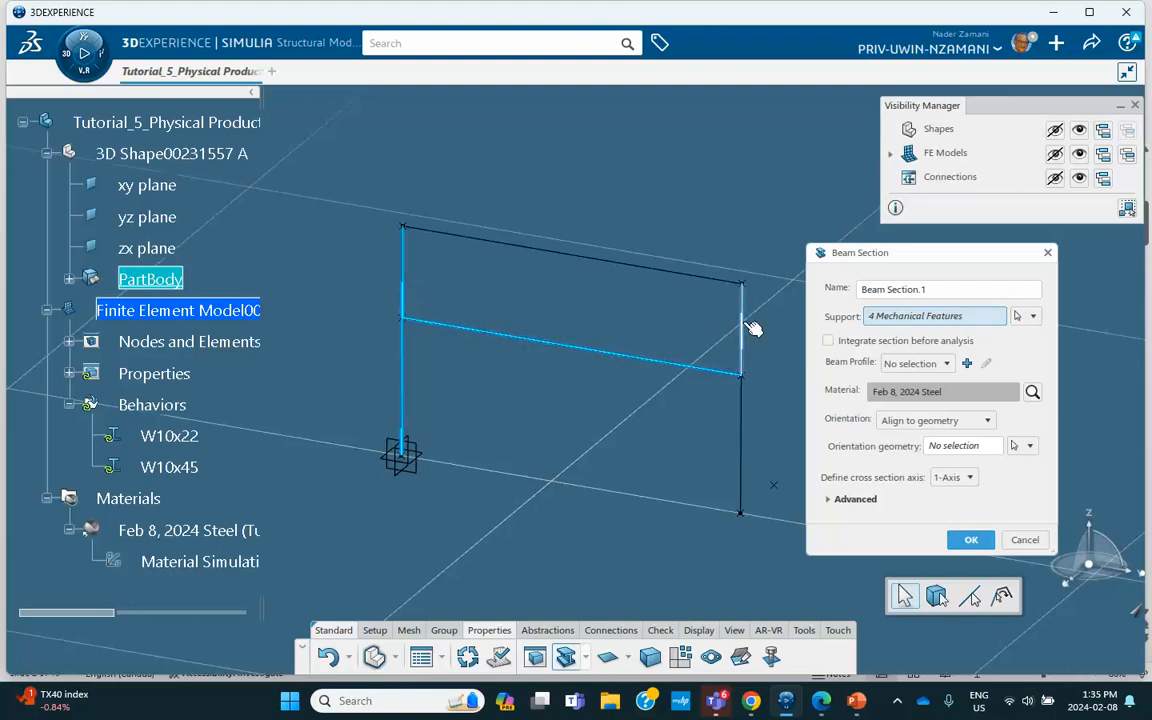
left_click(412, 290)
left_click(745, 340)
left_click(742, 425)
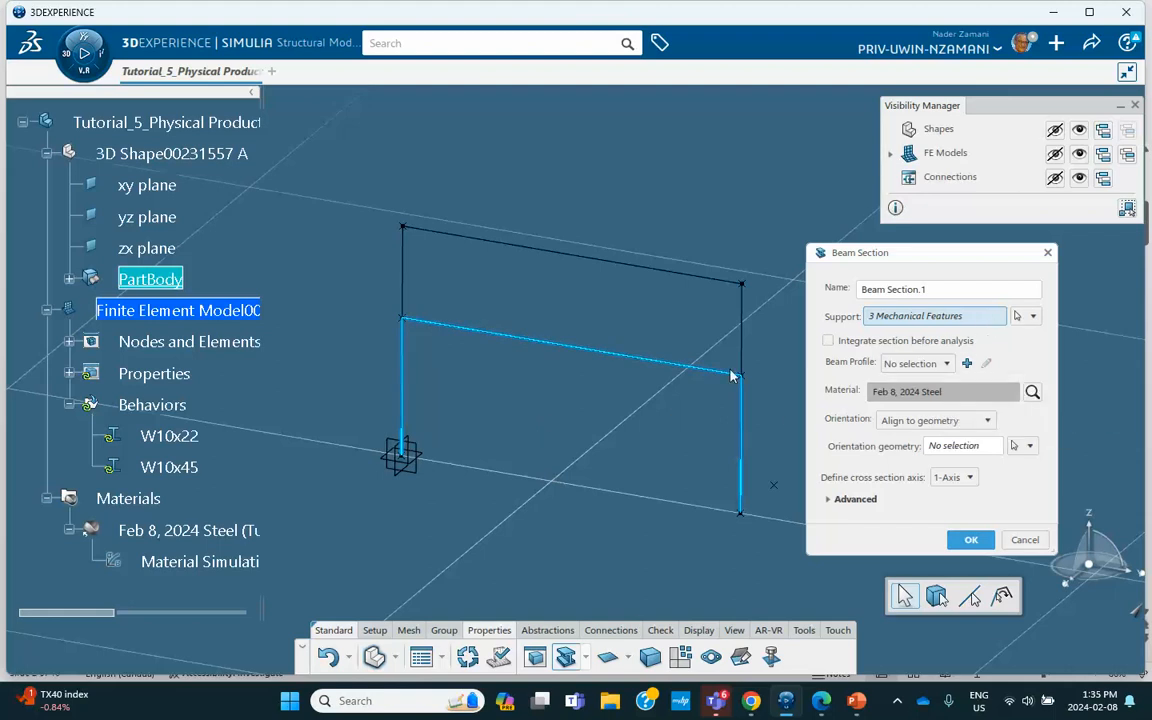
- Assign the W10x45 profile, orient the section with the offset reference point, create it and expand the Properties branch
left_click(946, 364)
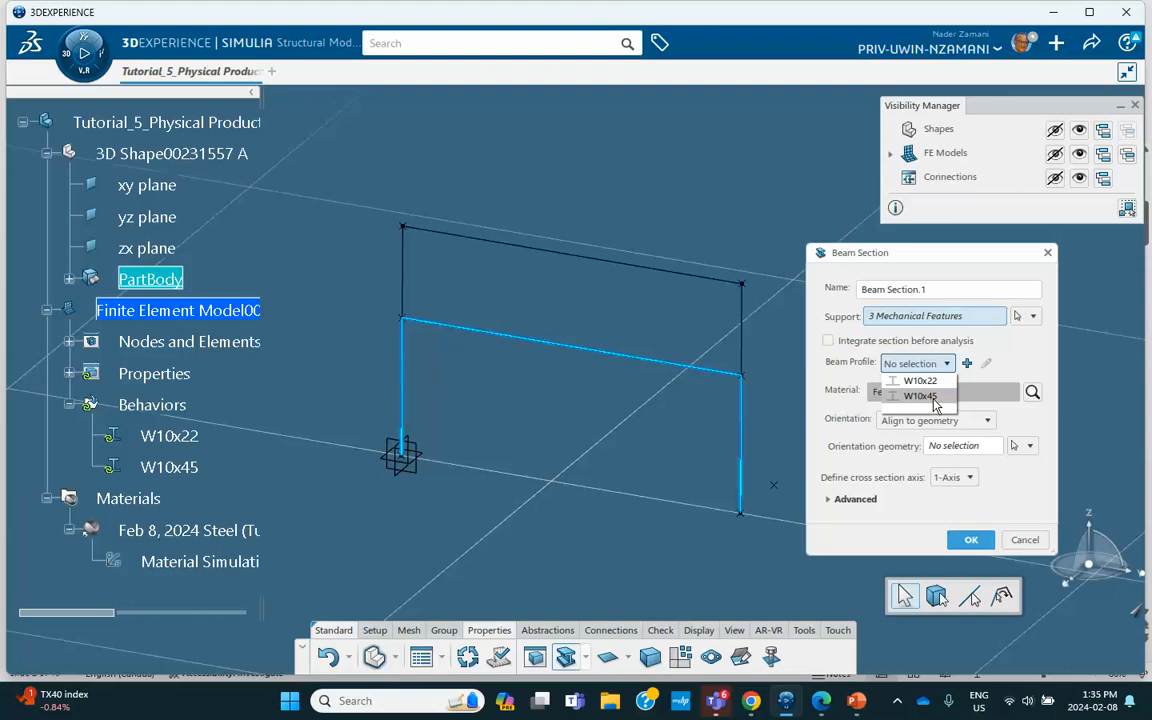
left_click(932, 397)
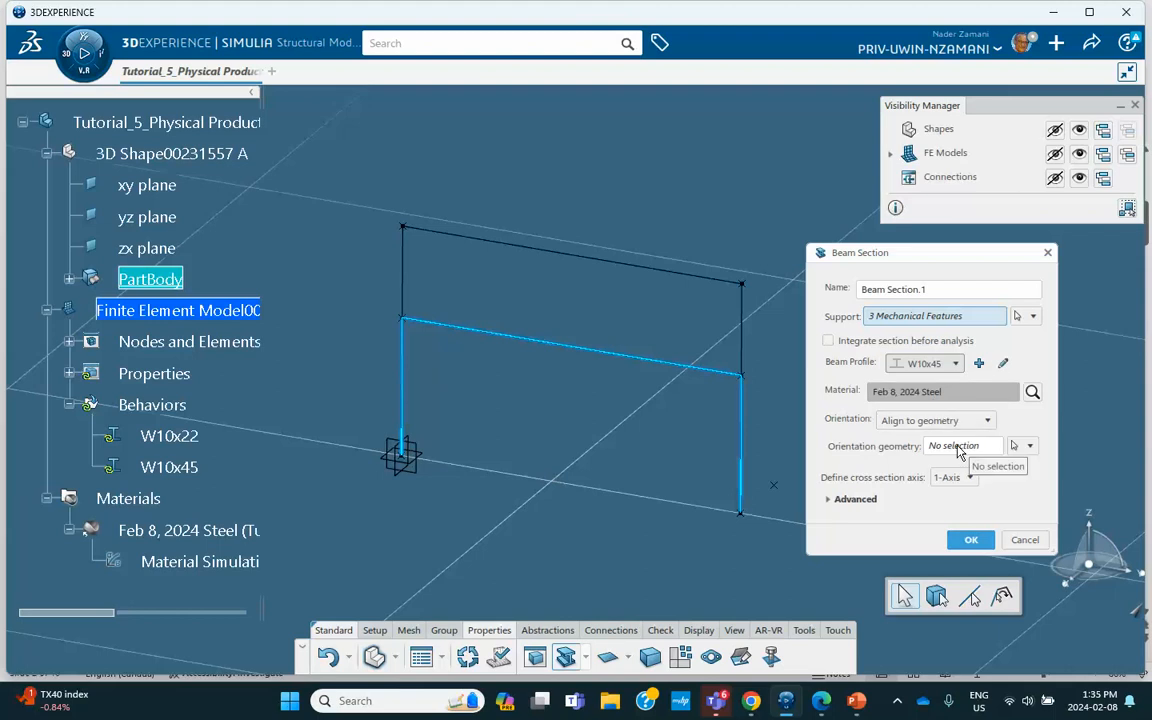
left_click(957, 446)
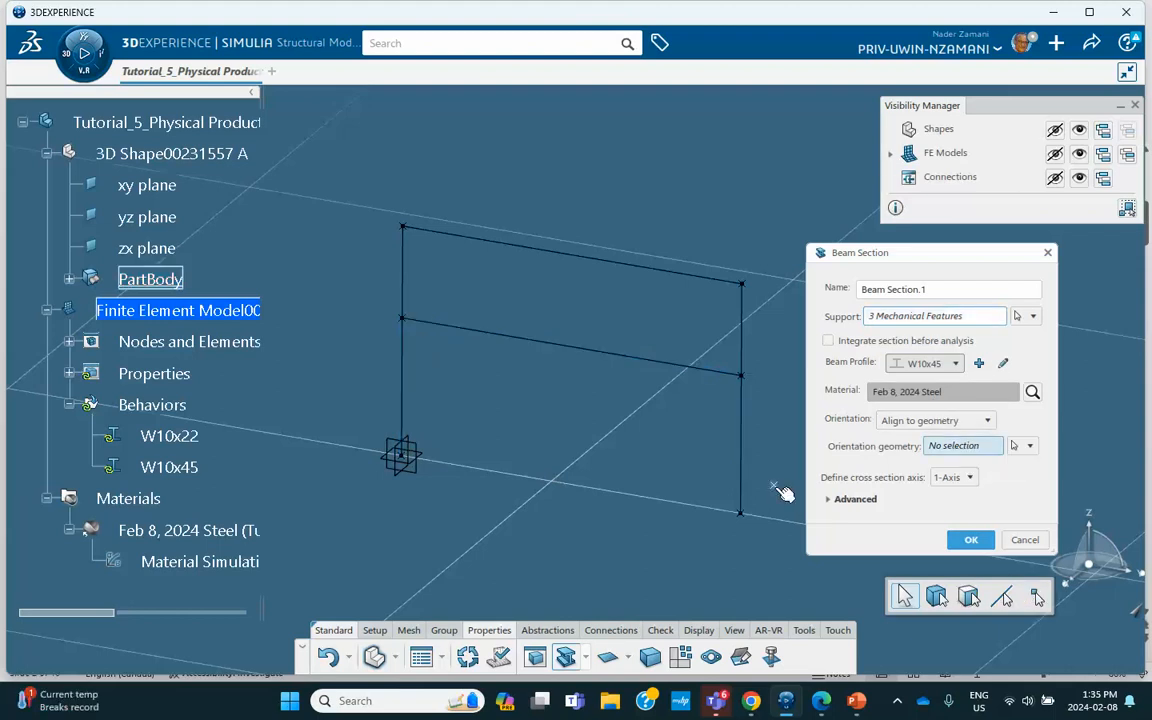
left_click(741, 512)
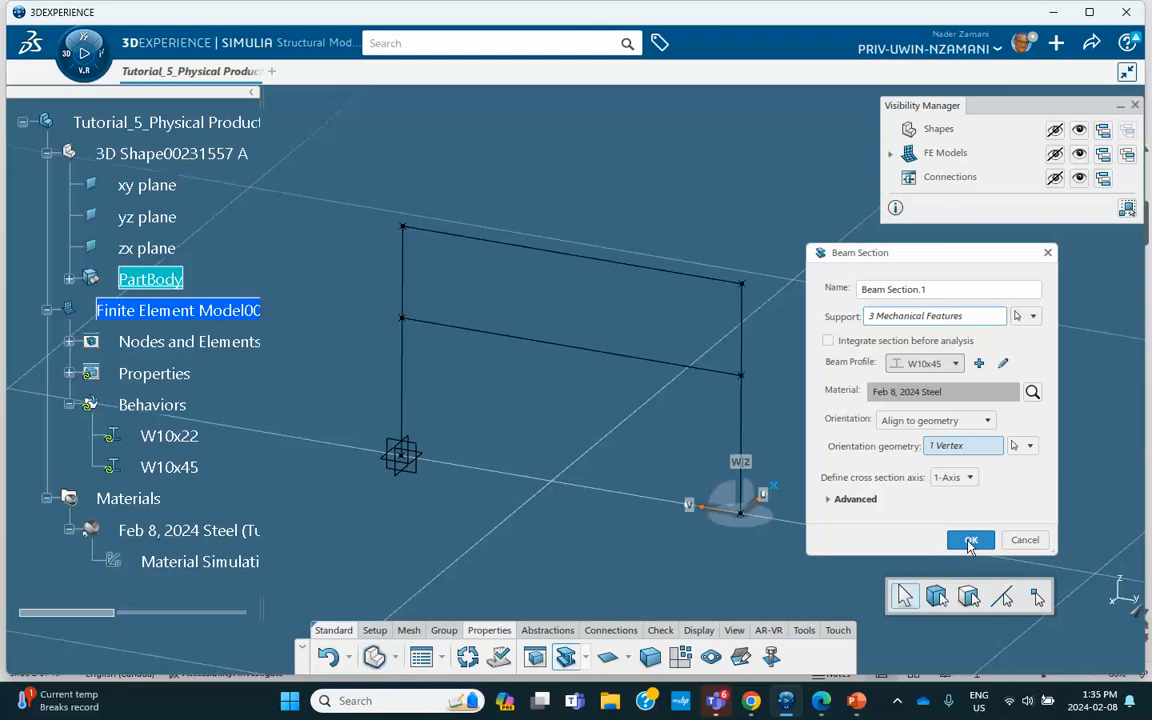
left_click(971, 541)
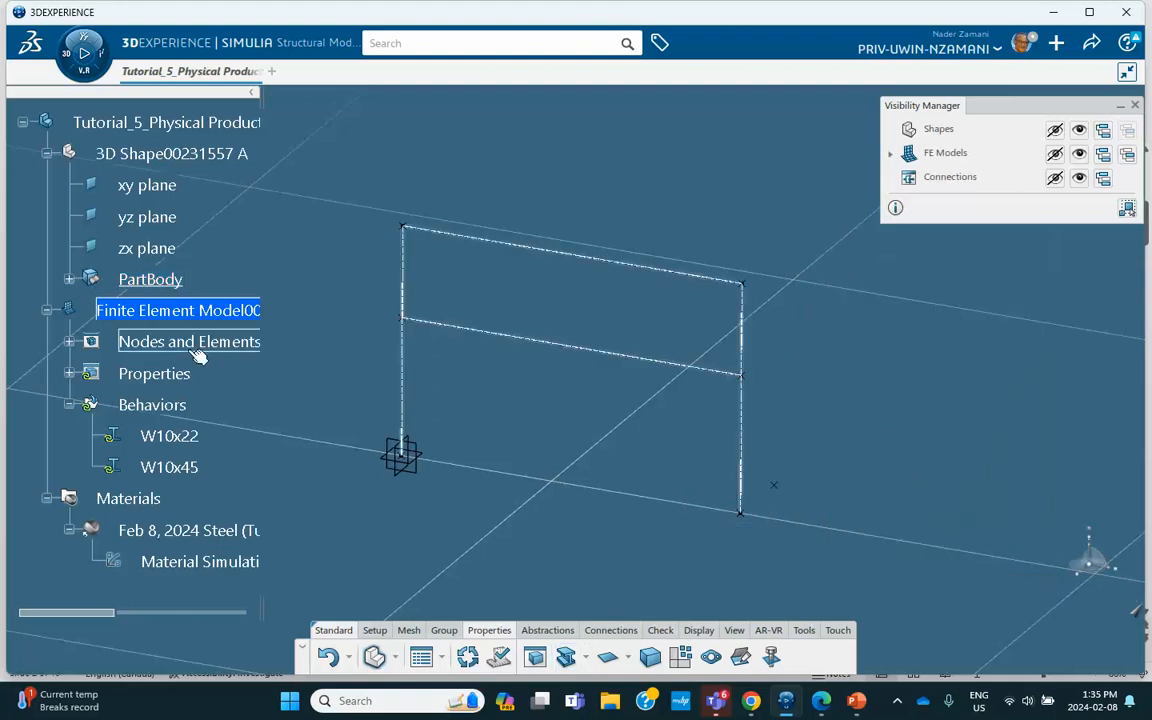
left_click(69, 373)
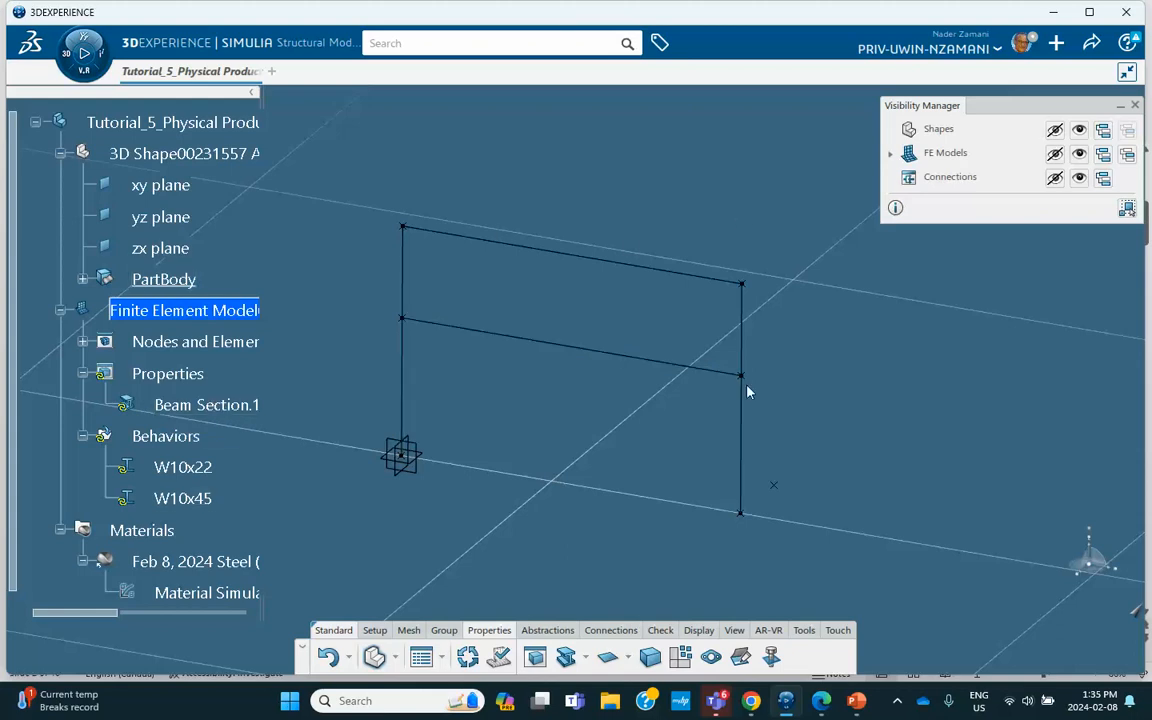
- Start a second beam section supported by the two upper-storey columns and the top horizontal beam
left_click(565, 656)
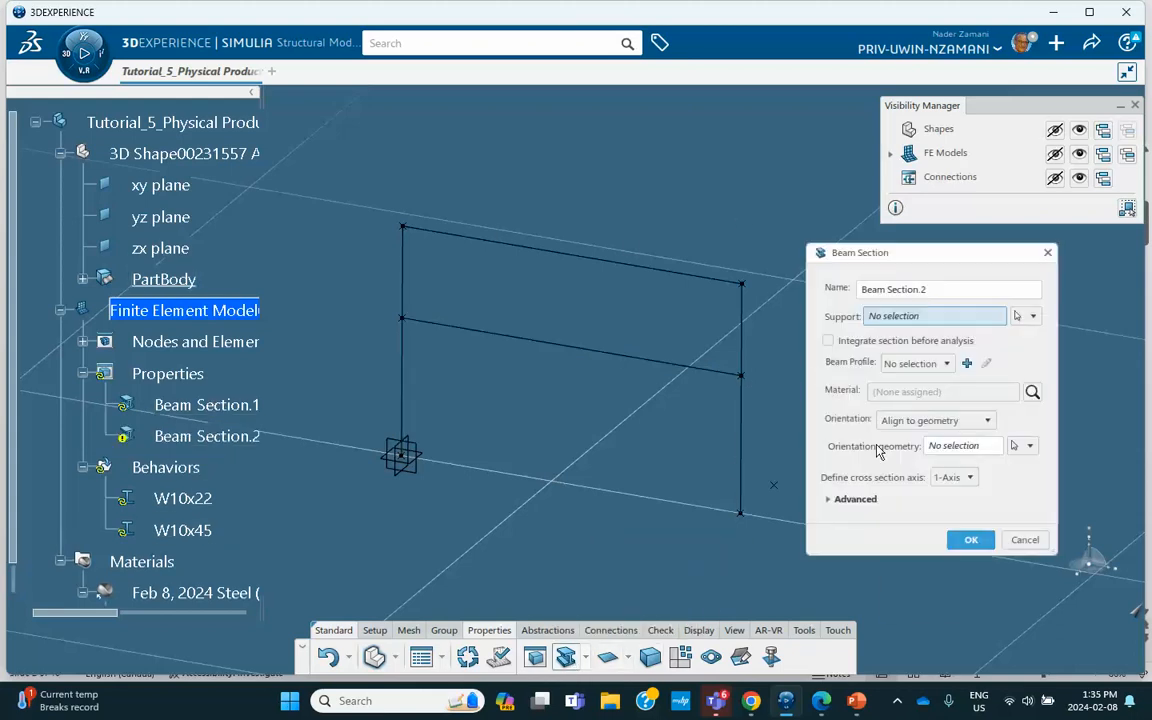
left_click(403, 284)
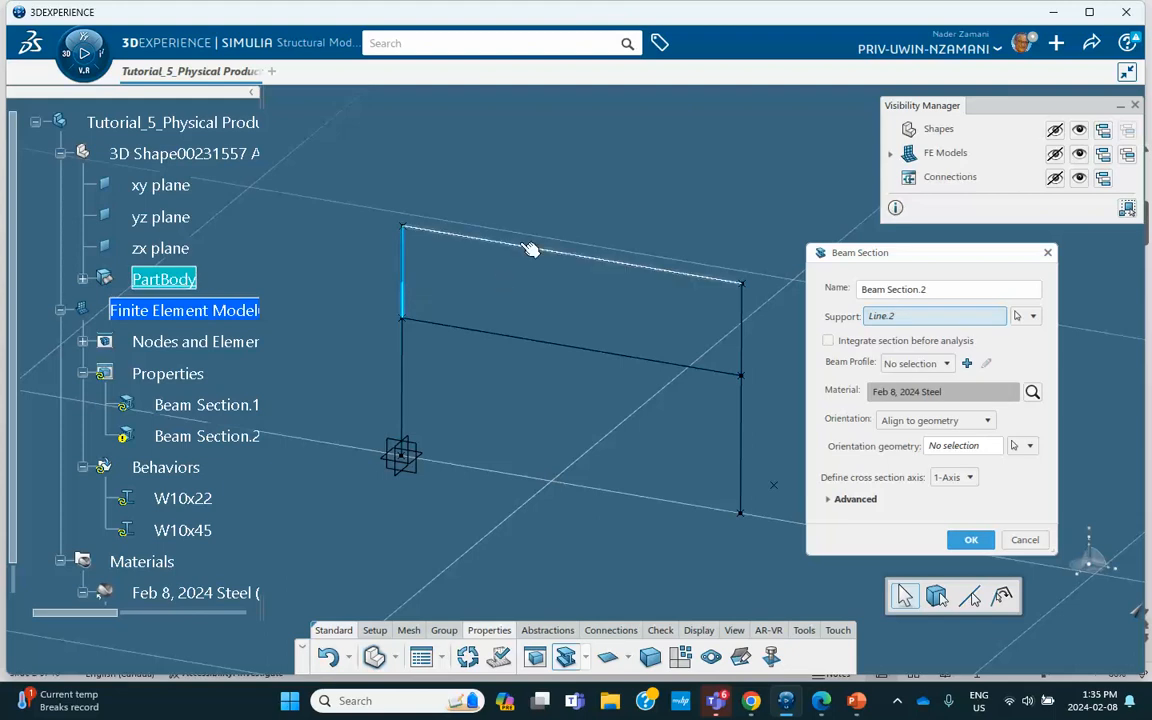
left_click(530, 249)
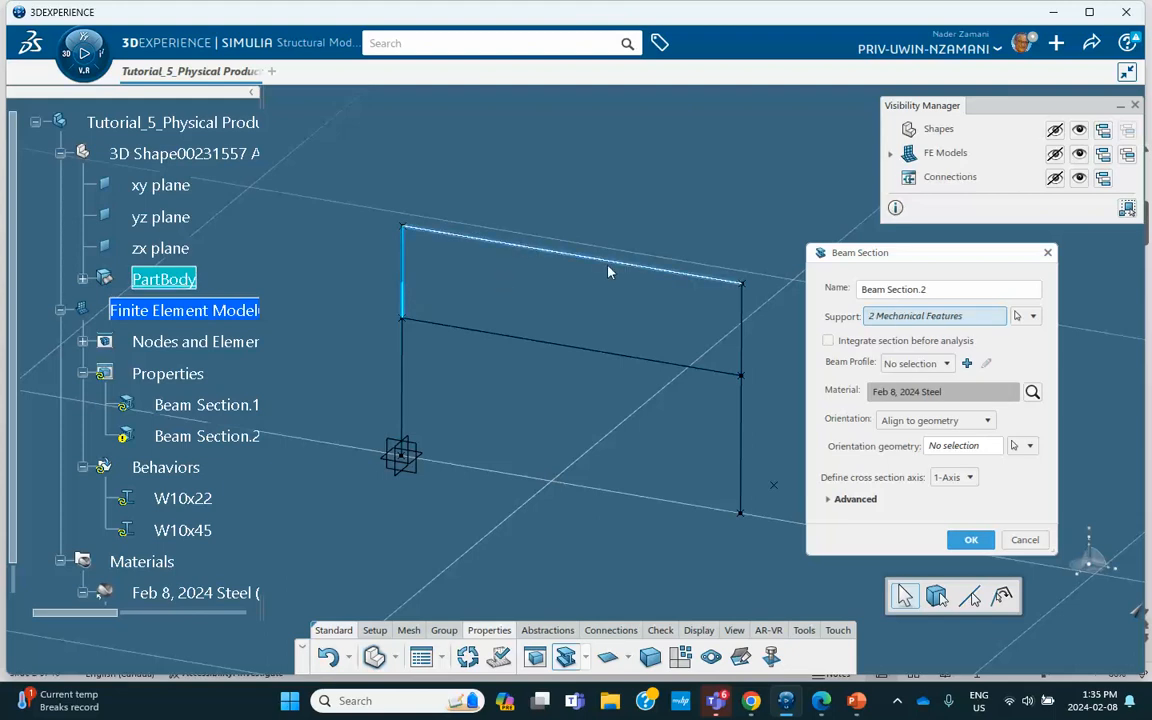
left_click(743, 332)
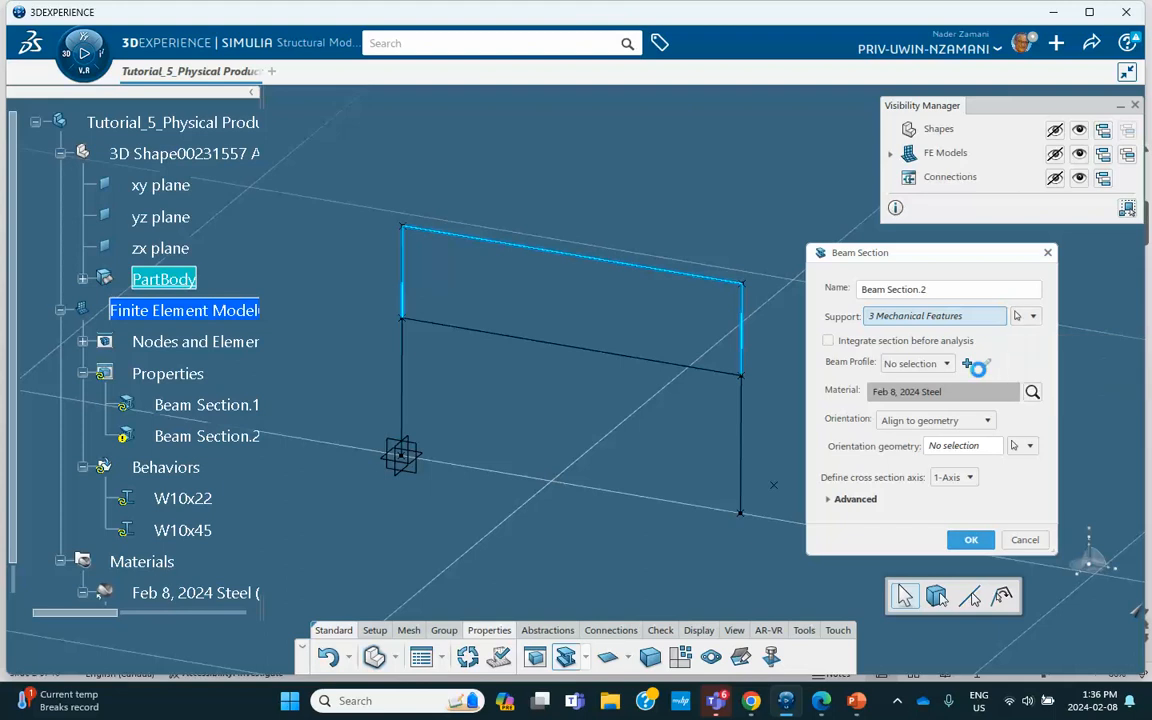
- Create the second section with the W10x22 profile, oriented with the offset reference point, and save the model
left_click(946, 364)
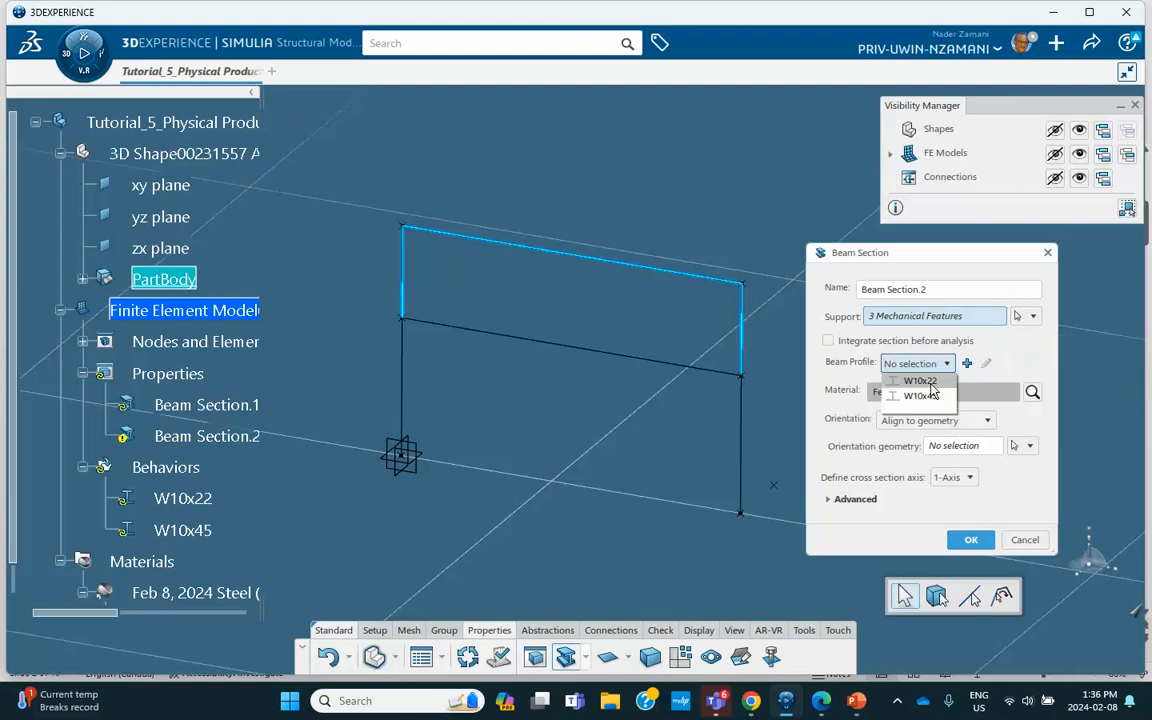
left_click(912, 382)
left_click(943, 449)
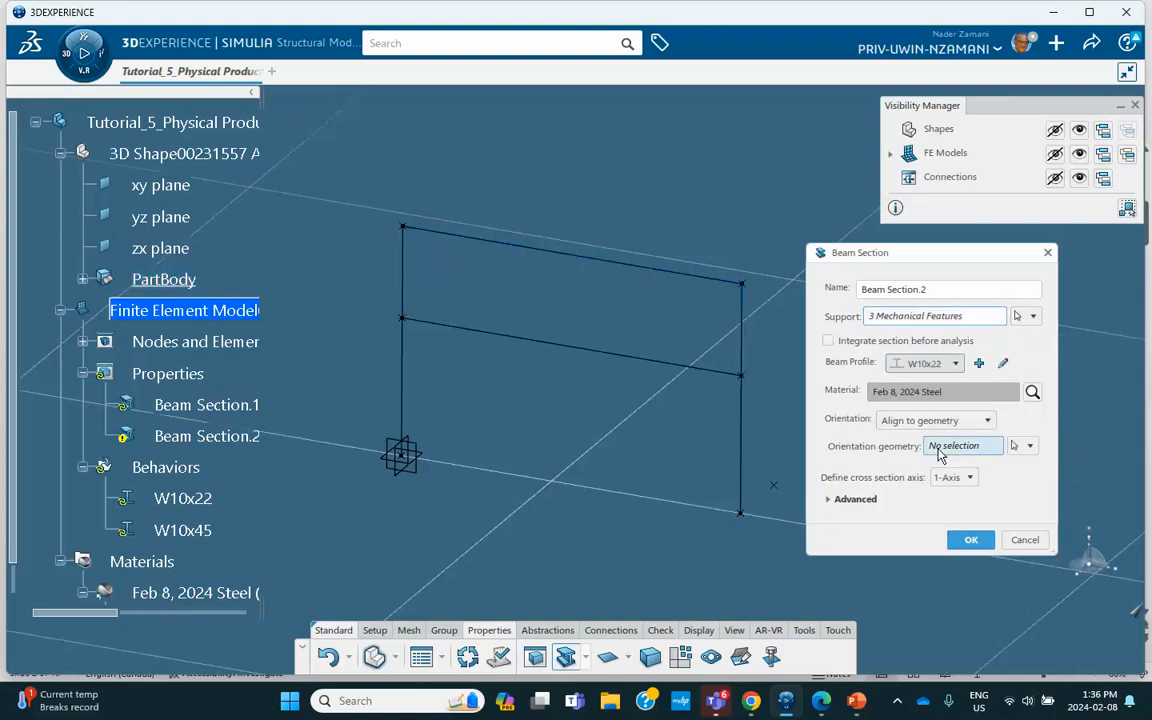
left_click(773, 486)
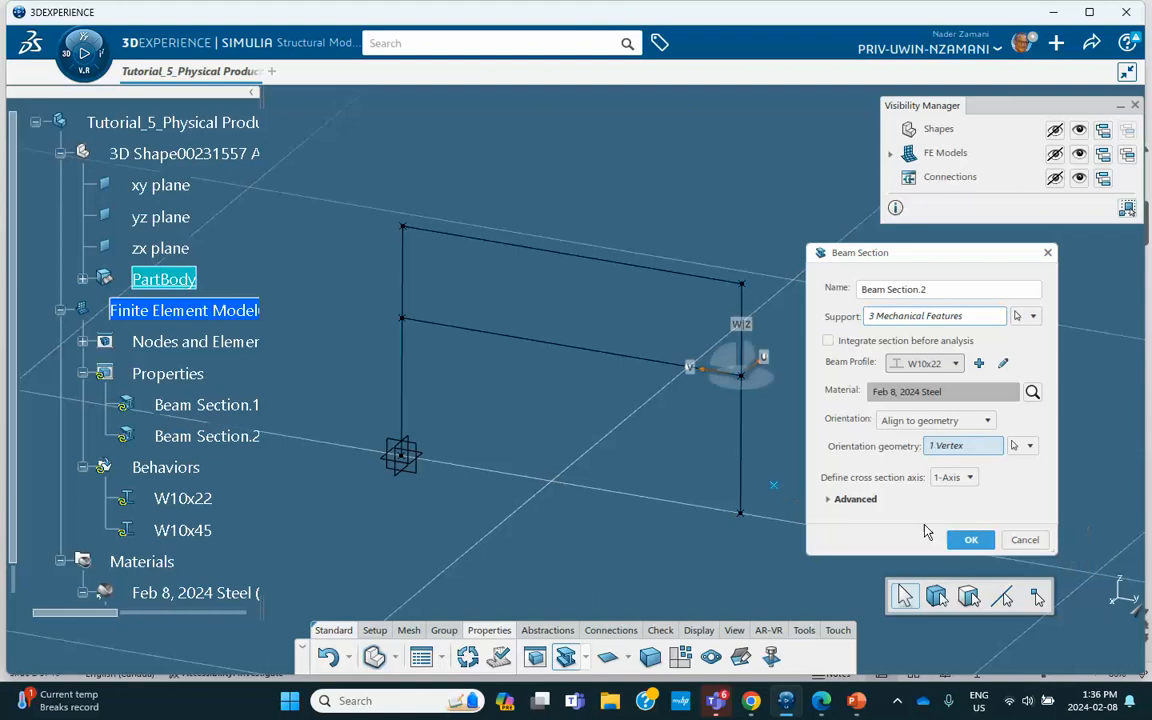
left_click(965, 541)
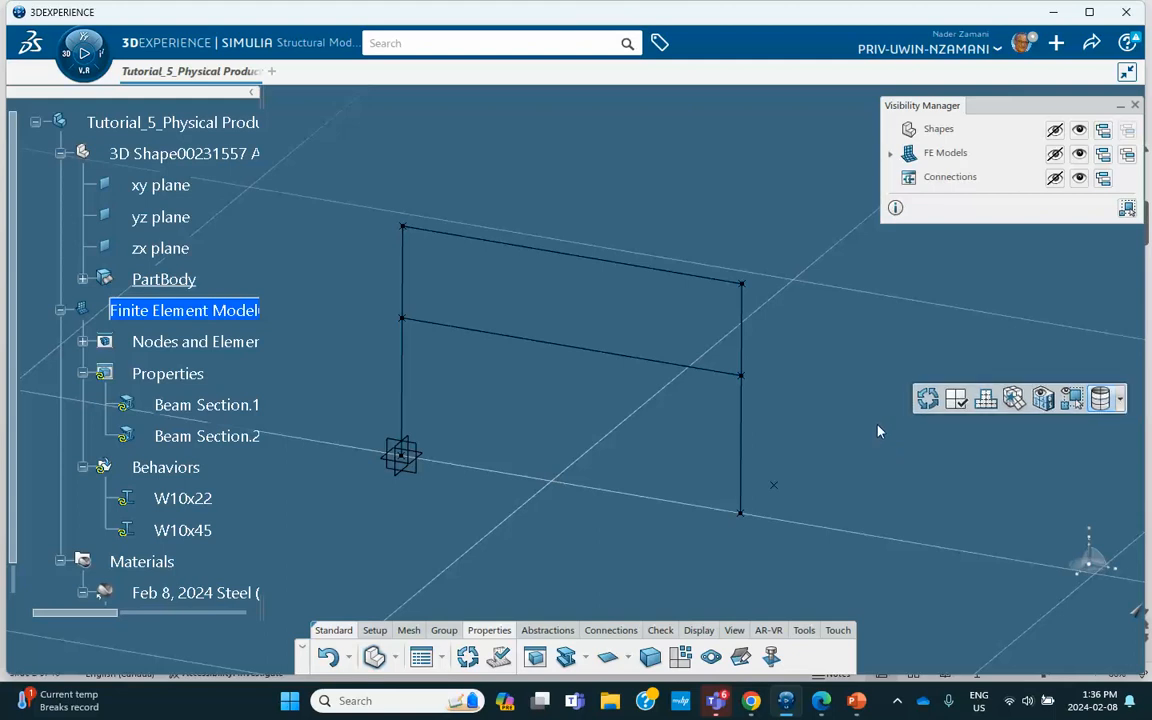
left_click(1091, 42)
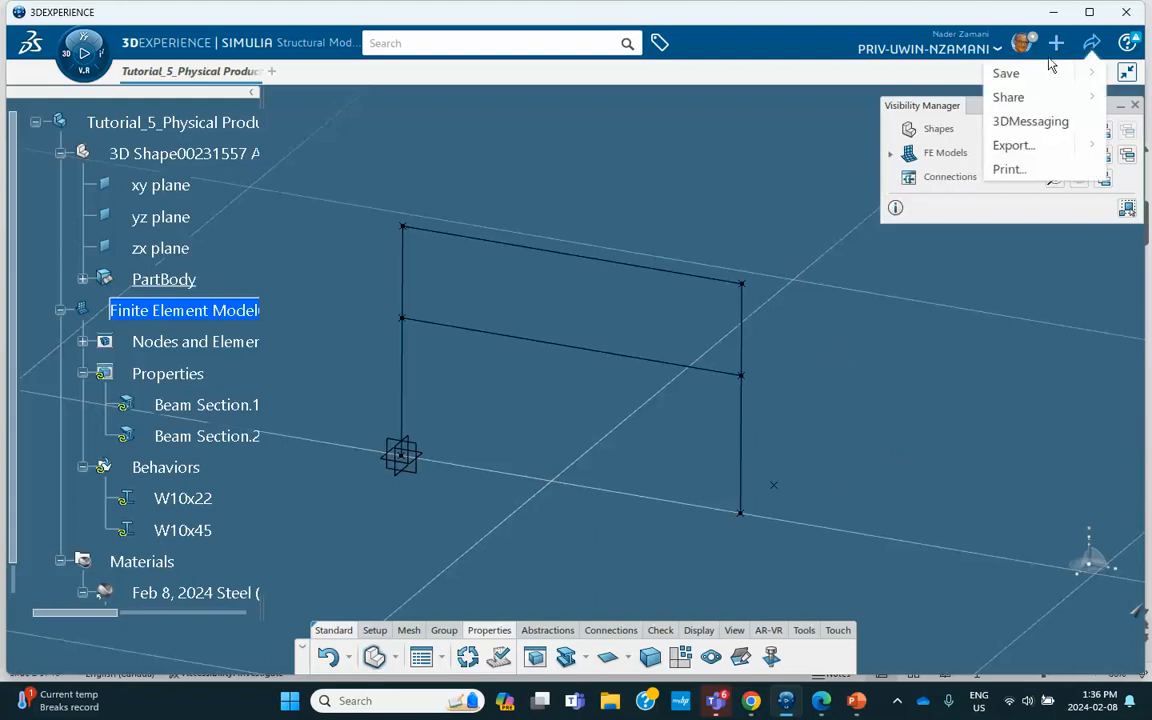
left_click(1006, 73)
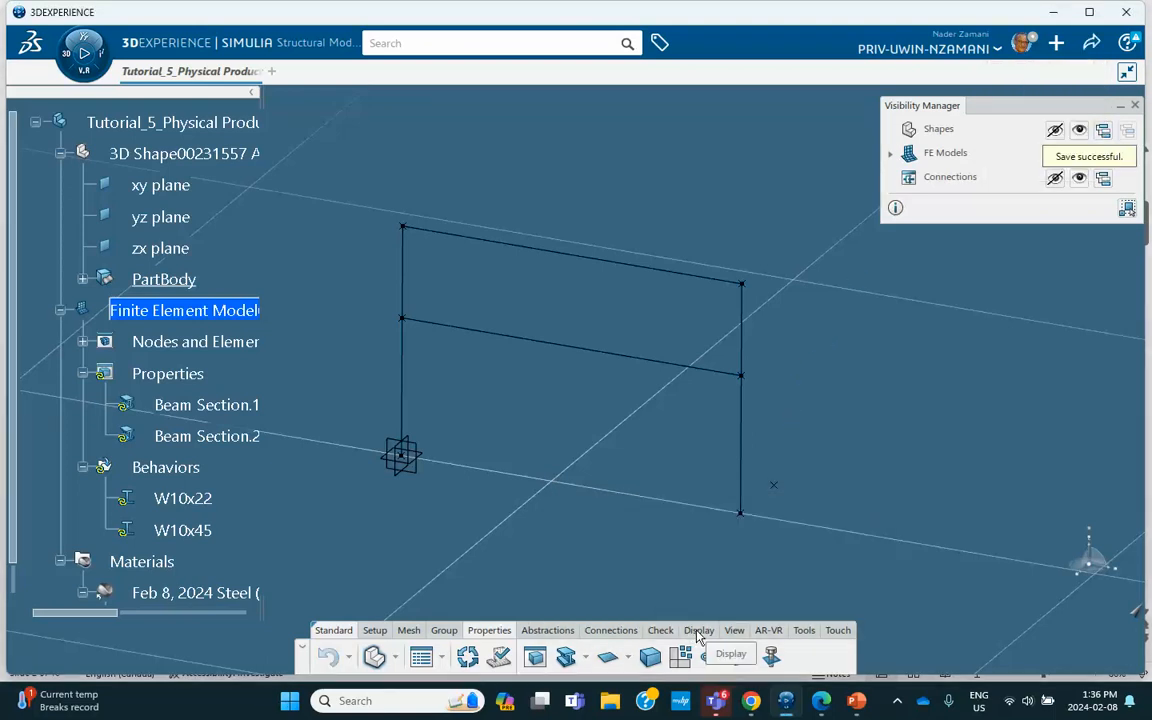
- Set the beam rendering style to Solid in the Display Preferences and inspect the rendered frame
left_click(698, 632)
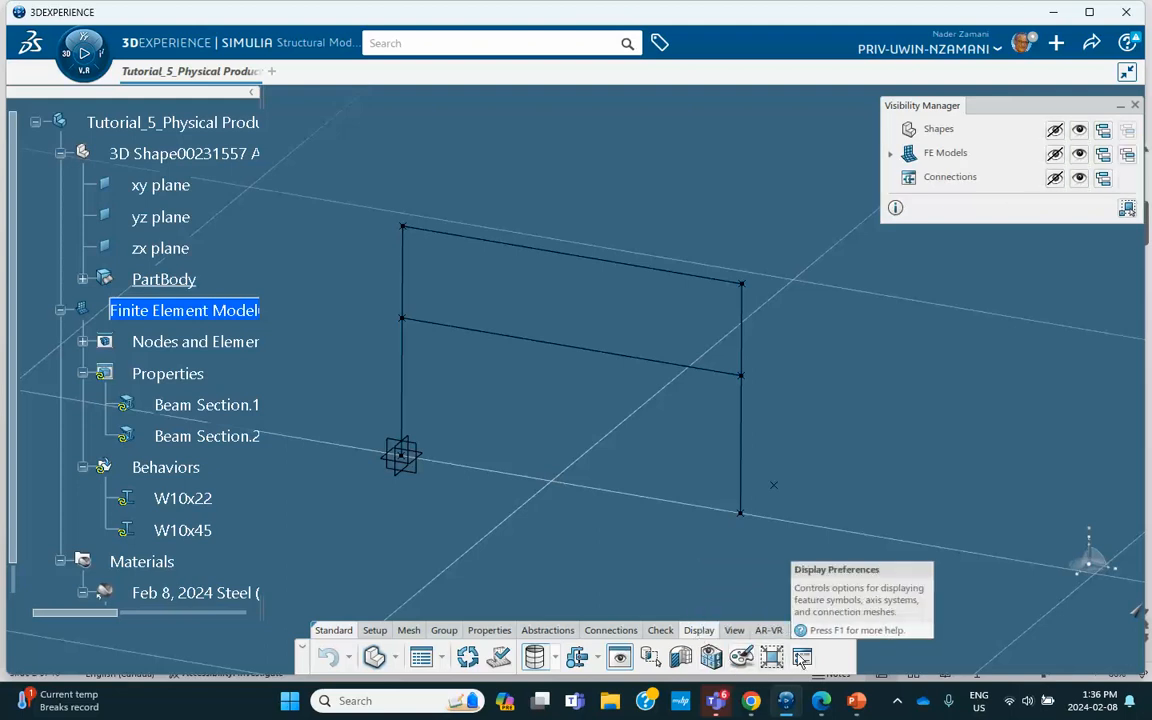
left_click(802, 657)
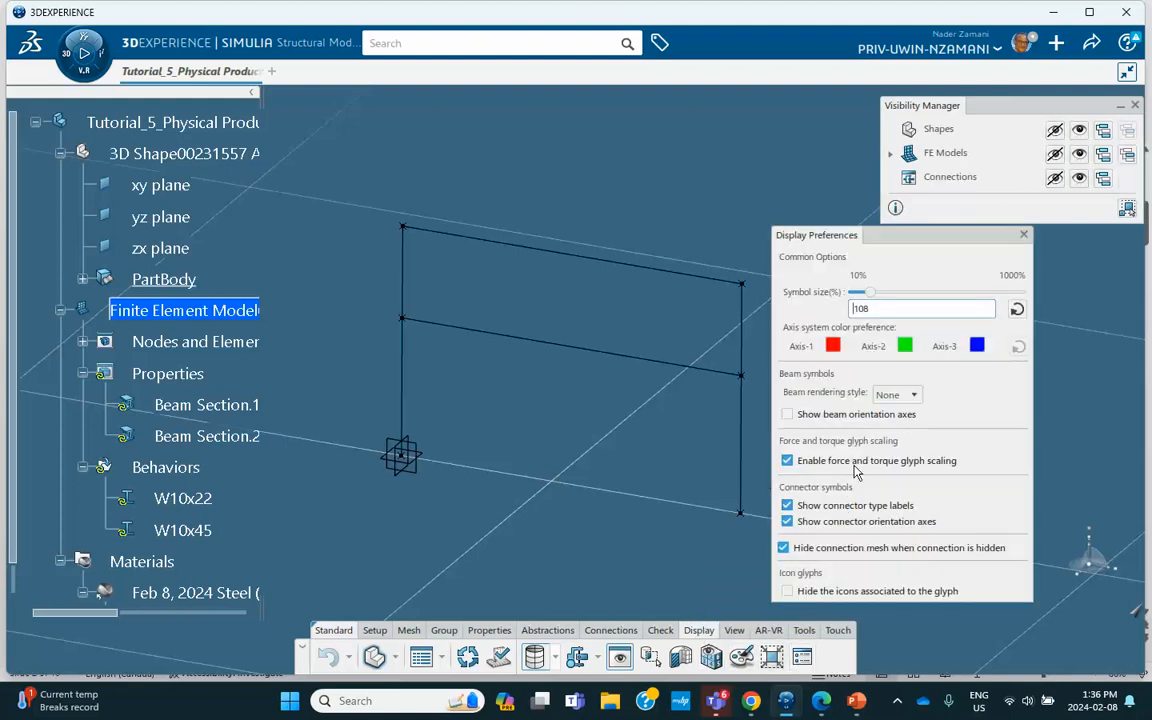
left_click(888, 396)
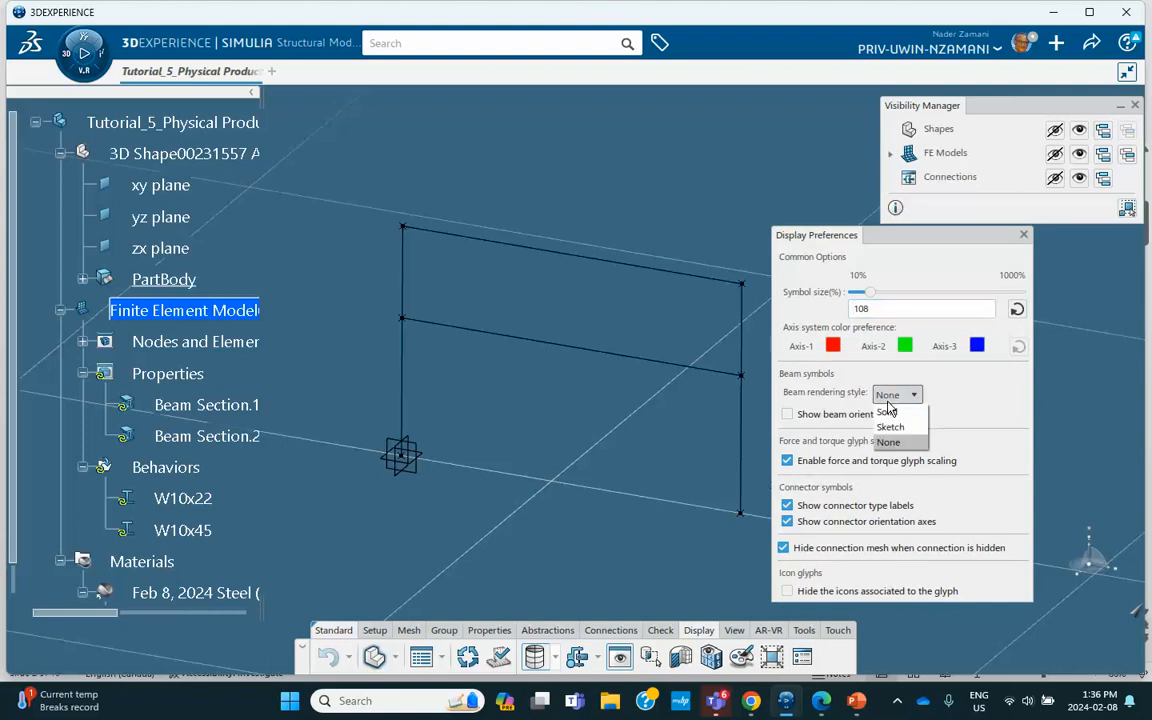
left_click(889, 413)
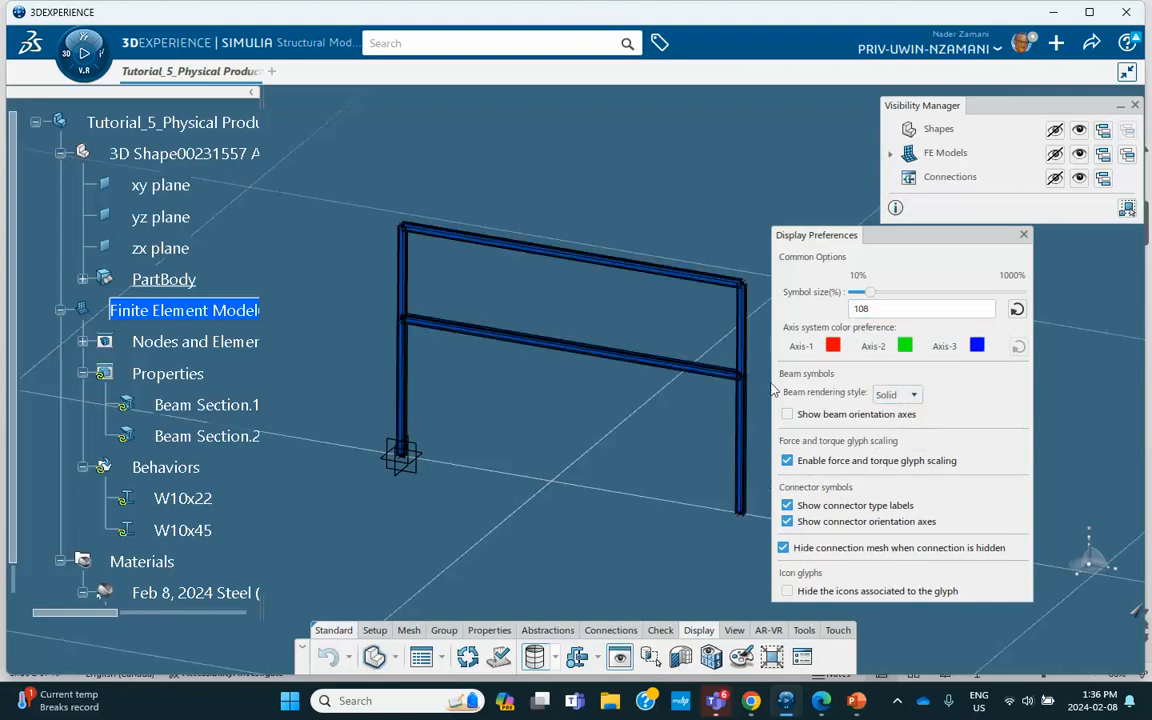
middle_click_drag(661, 371, 433, 266)
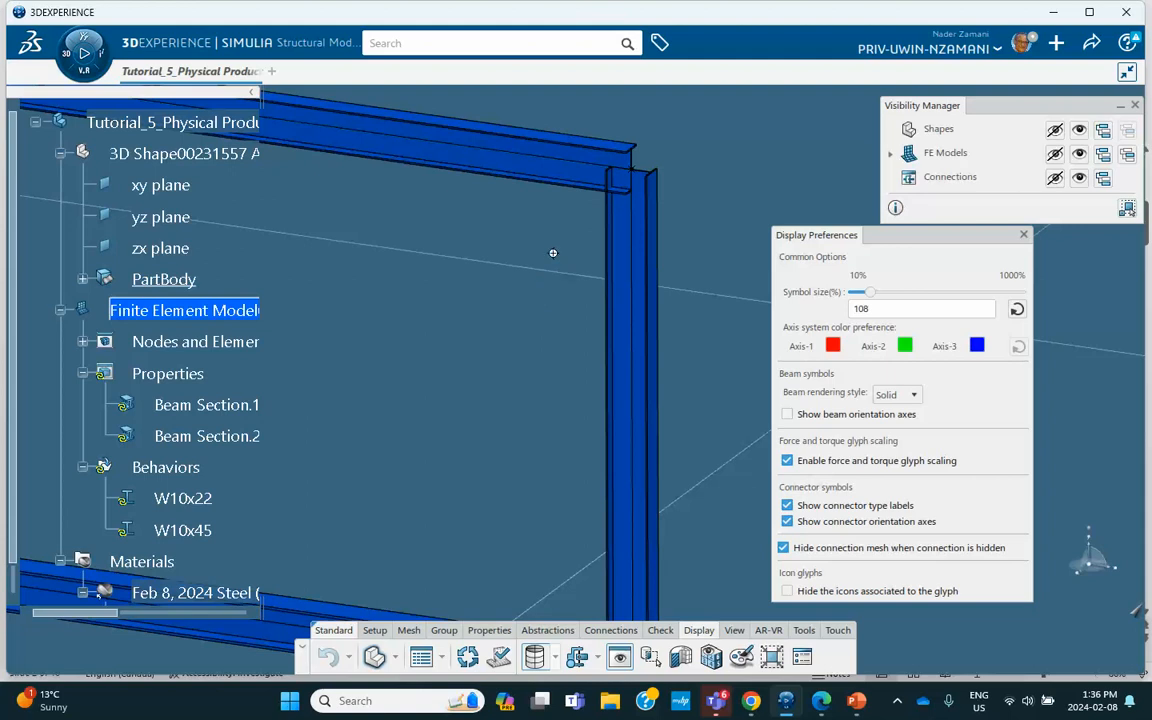
middle_click_drag(554, 254, 576, 466)
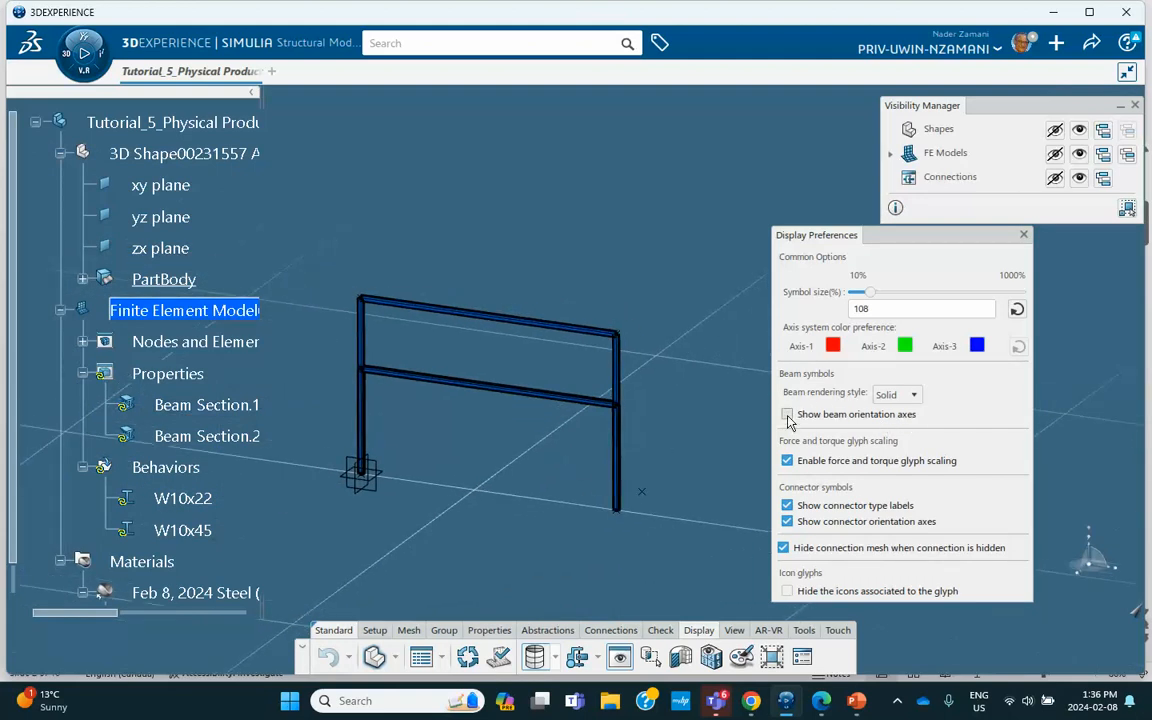
- Show the beam orientation axes and enlarge the symbol size to 914%
scroll(707, 399, "up", 5)
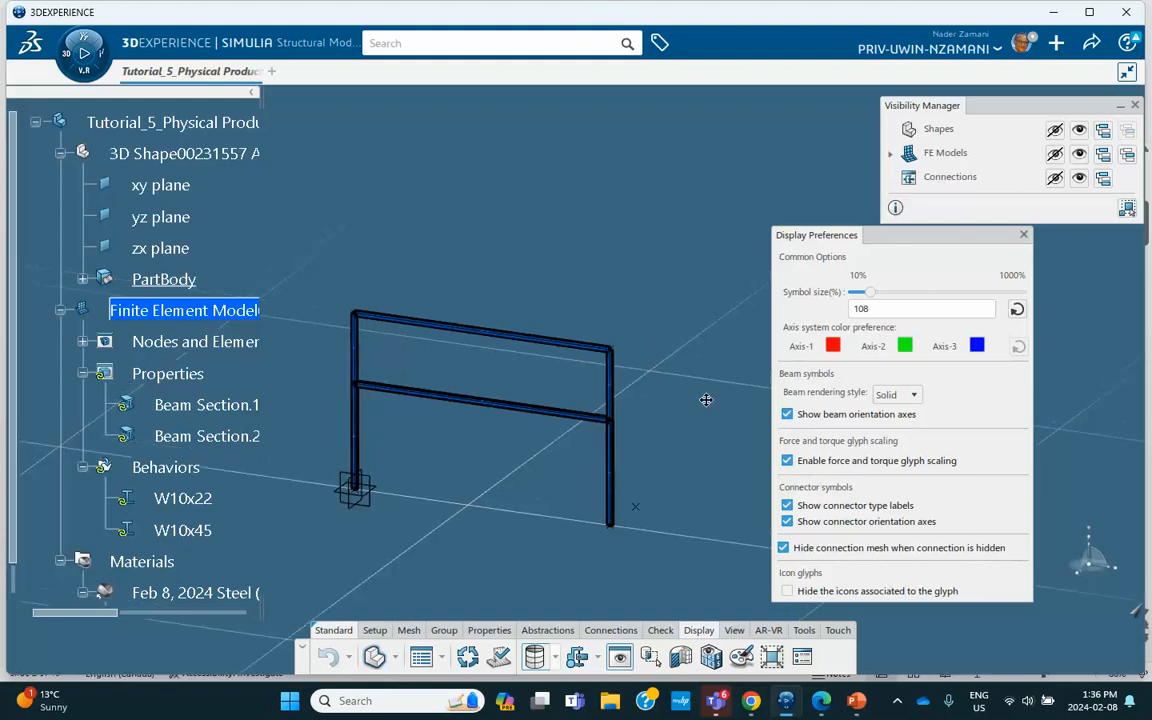
scroll(365, 284, "up", 2)
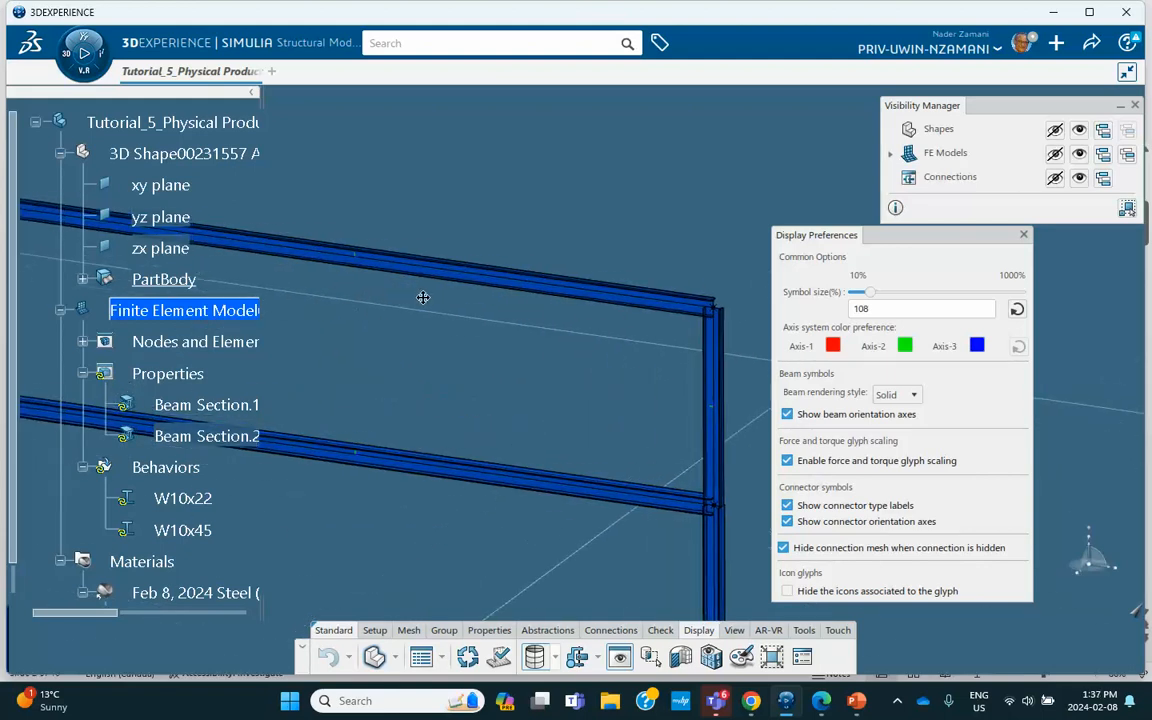
left_click_drag(872, 292, 1009, 292)
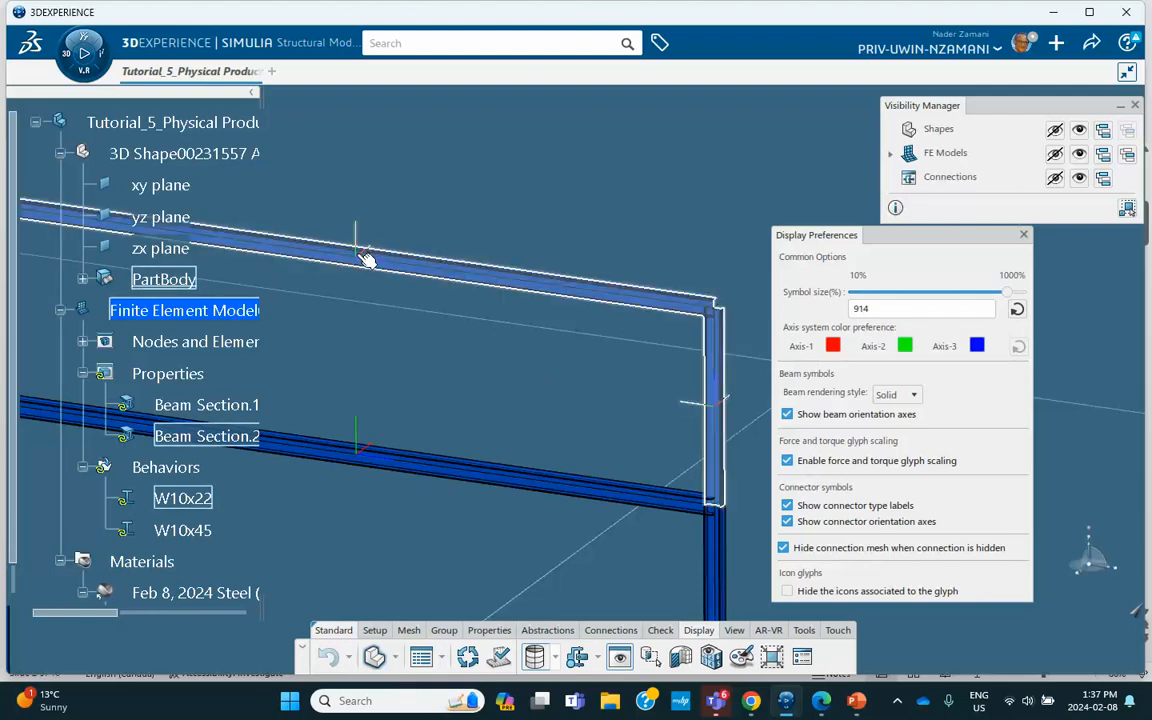
- Switch to the PowerPoint presentation and change the red axis label on slide 4 to 1
left_click(855, 700)
left_click(125, 477)
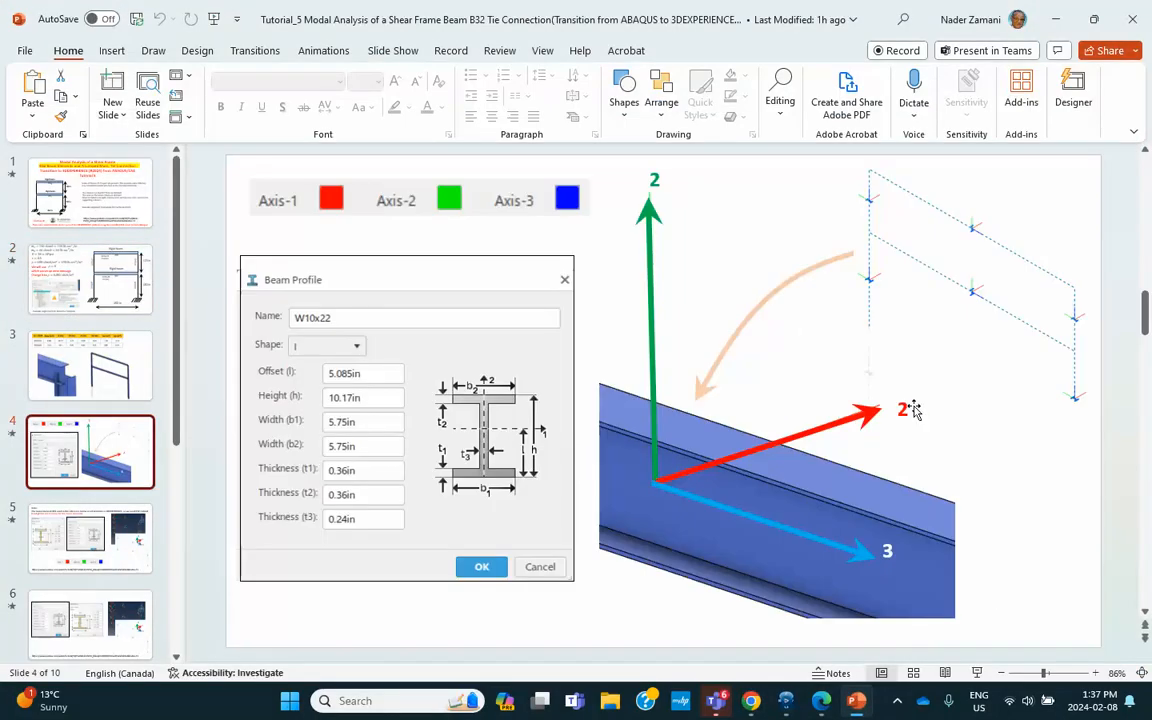
left_click(903, 410)
key("BackSpace")
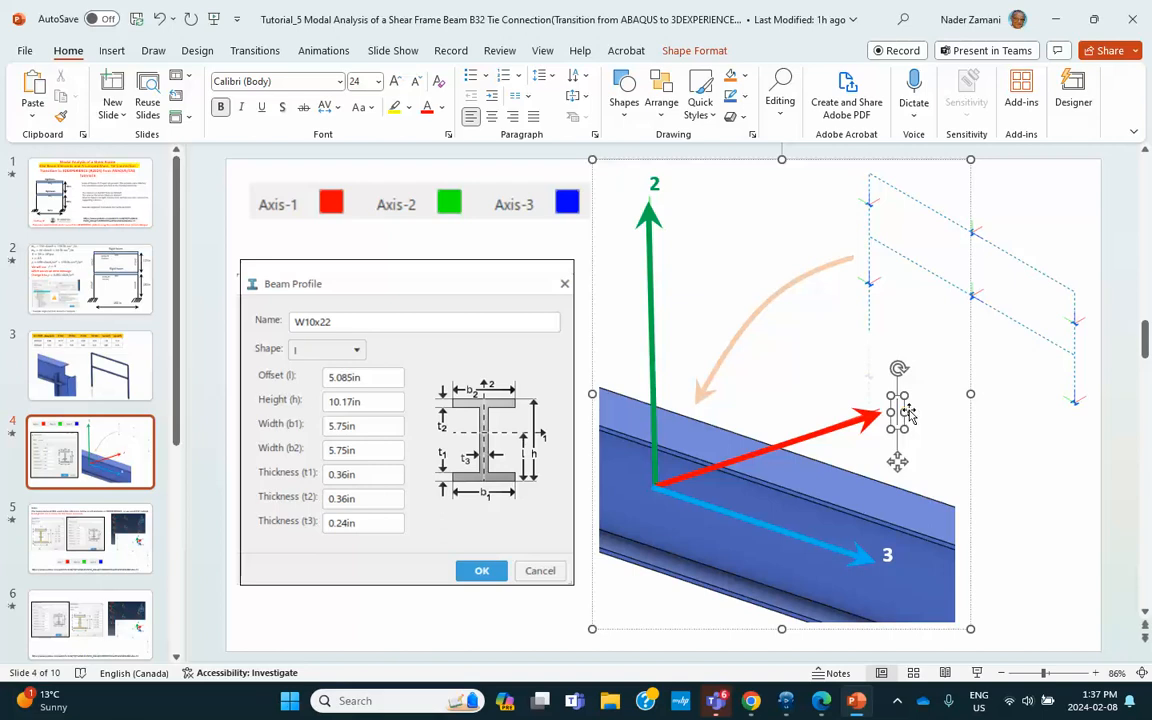
type("1")
left_click(1068, 481)
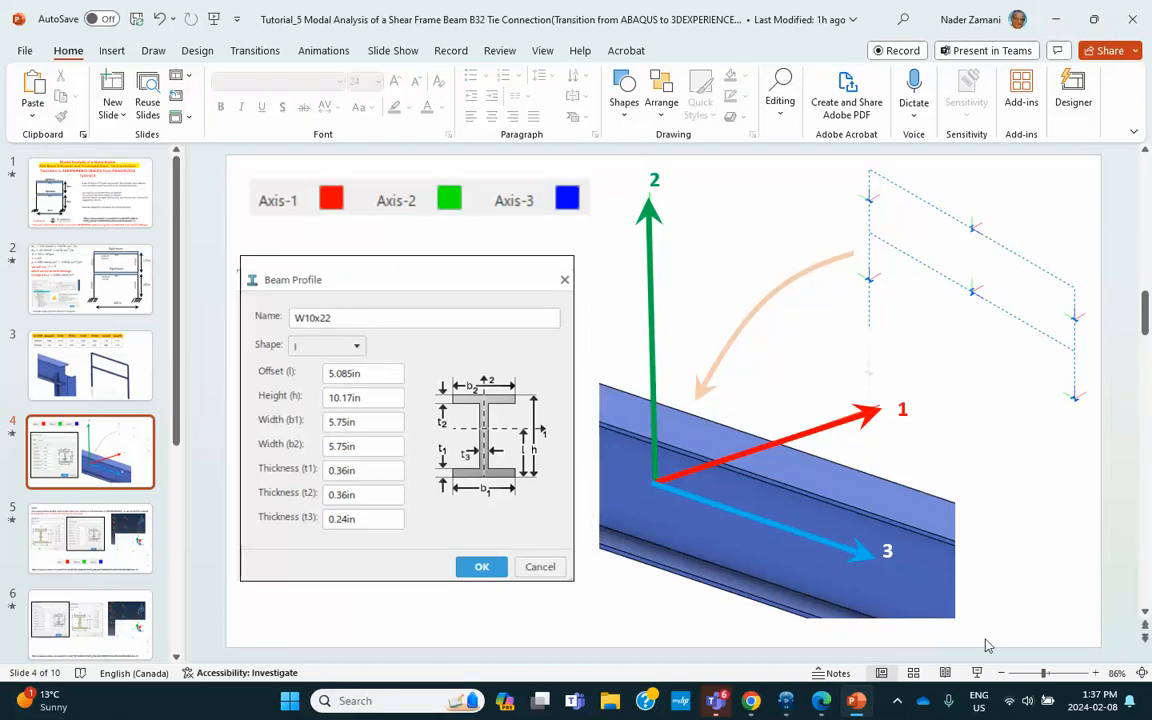
- Return to 3DEXPERIENCE, set the beam rendering style to None and hide the beam orientation axes in the Display Preferences
left_click(786, 701)
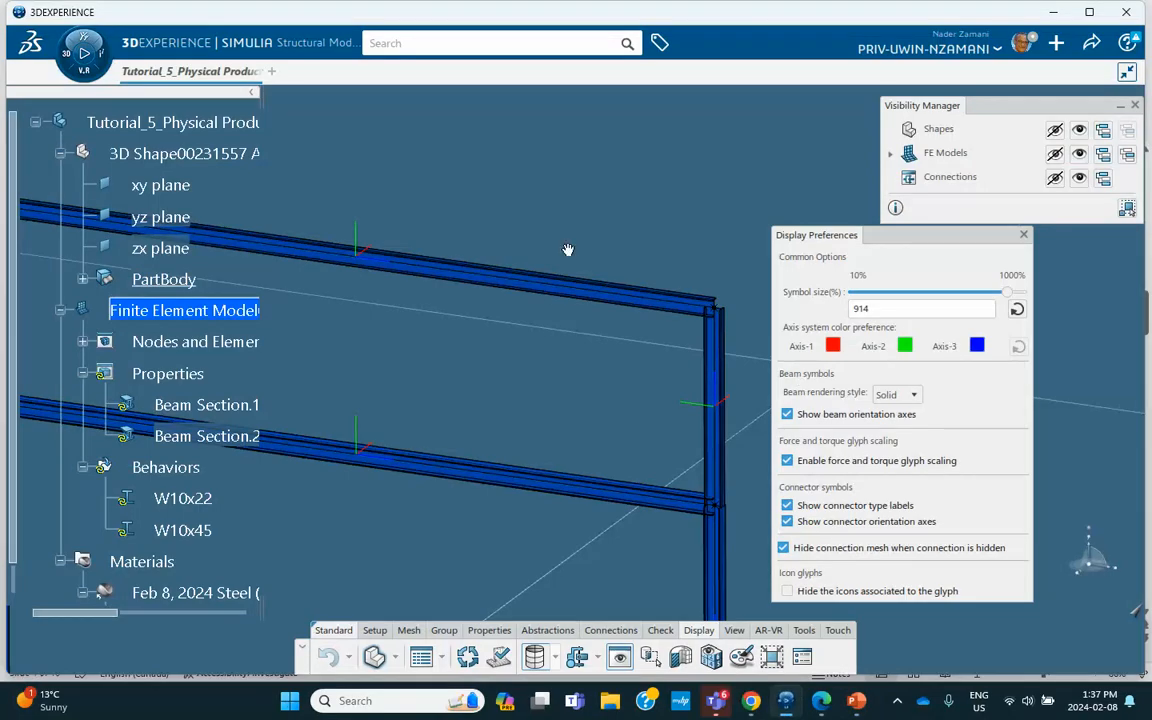
middle_click_drag(568, 250, 576, 368, "ctrl")
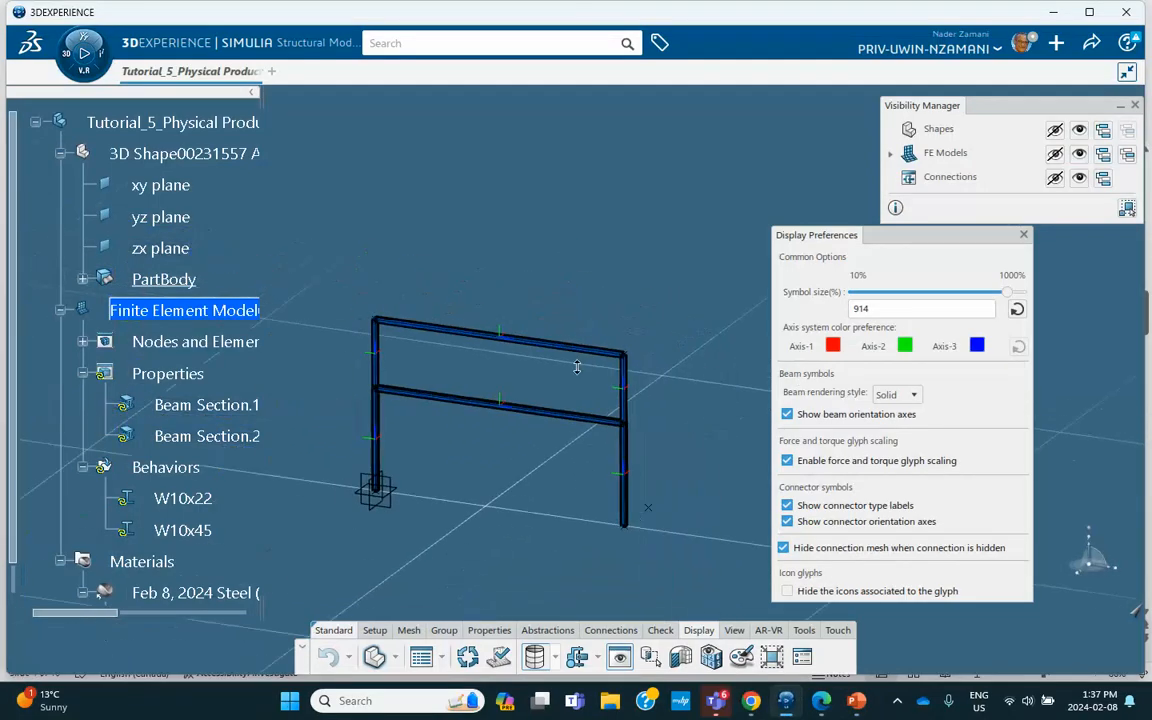
left_click(890, 399)
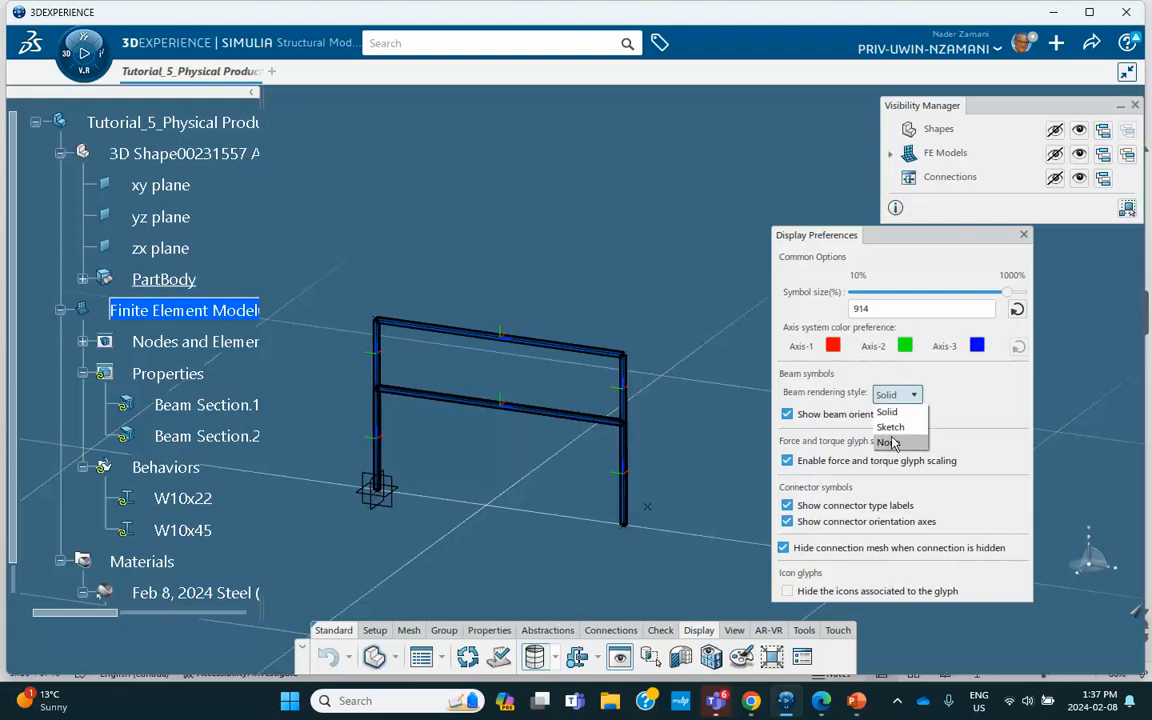
left_click(888, 442)
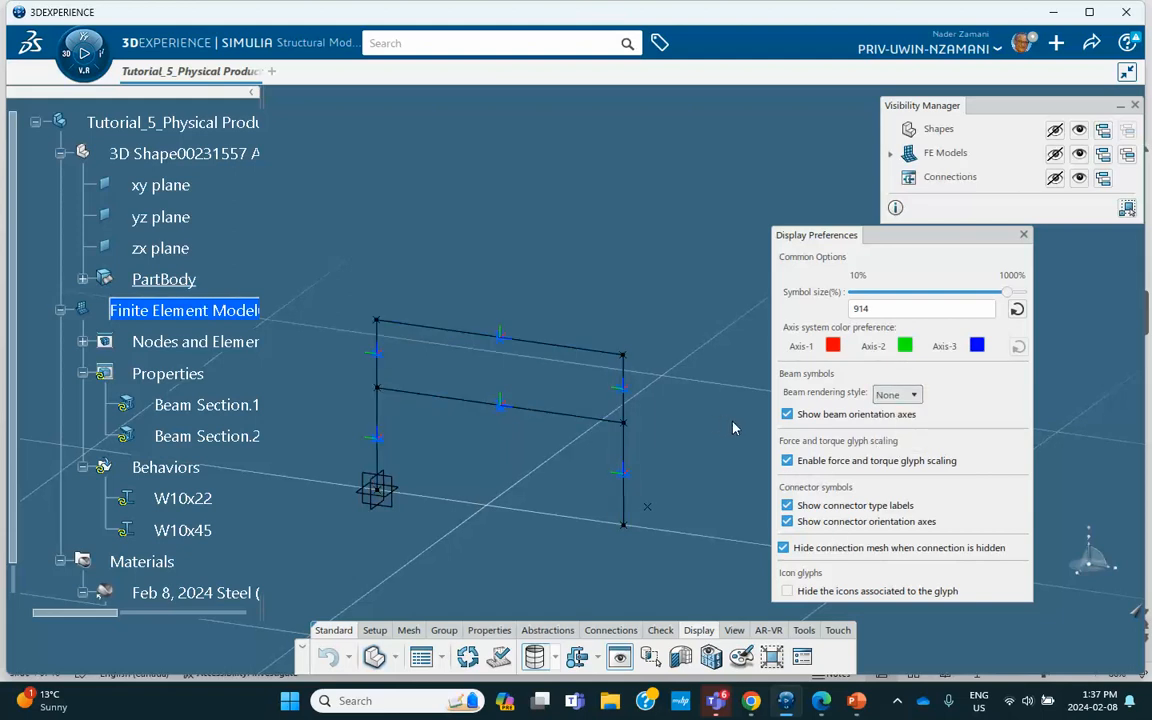
left_click(787, 415)
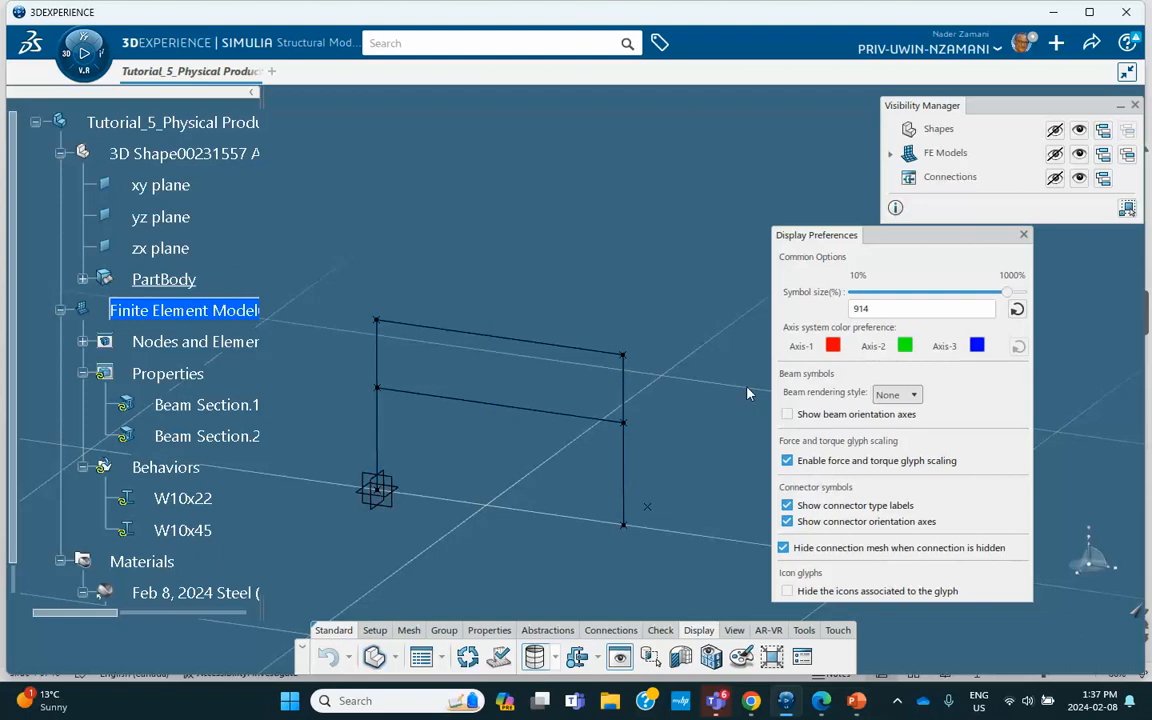
left_click(1023, 234)
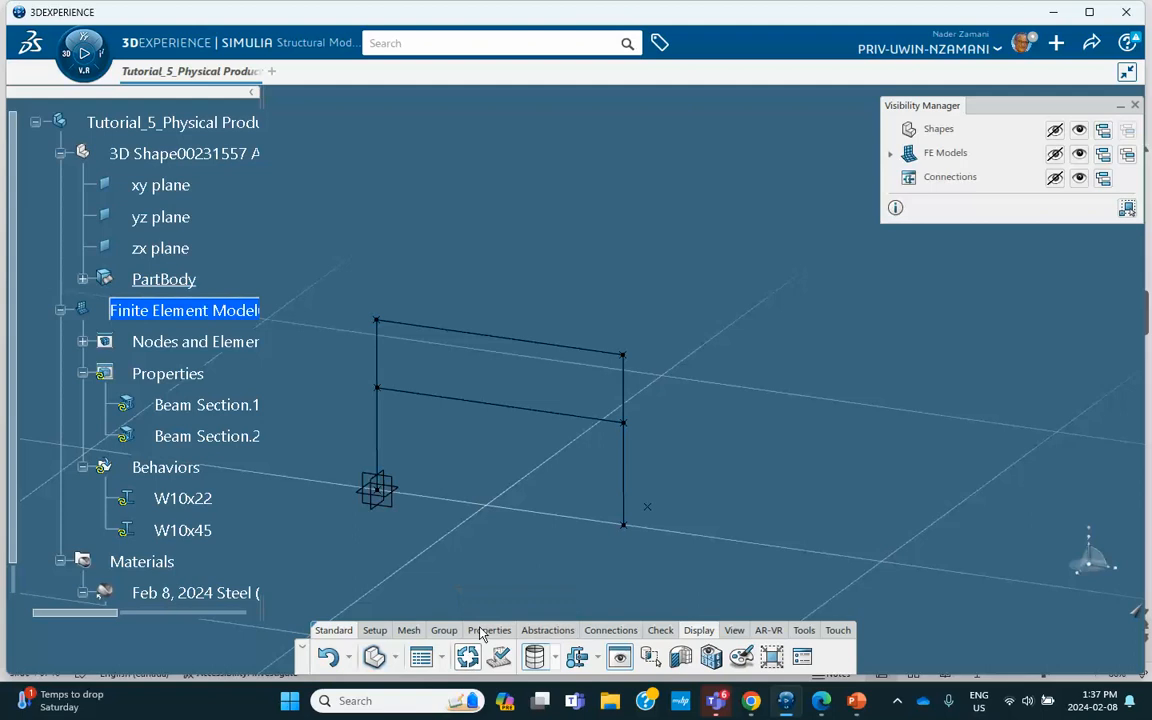
- Update the finite element model and start a Rigid Connection with the lower horizontal beam as Support 1
left_click(467, 656)
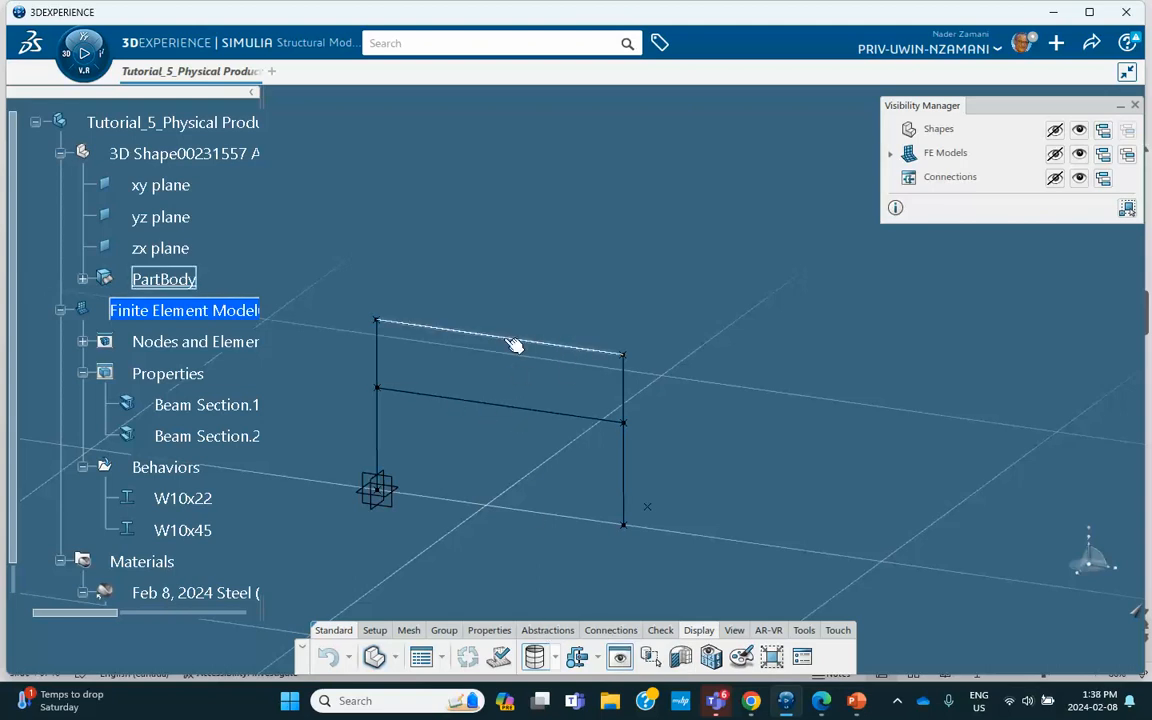
left_click(611, 630)
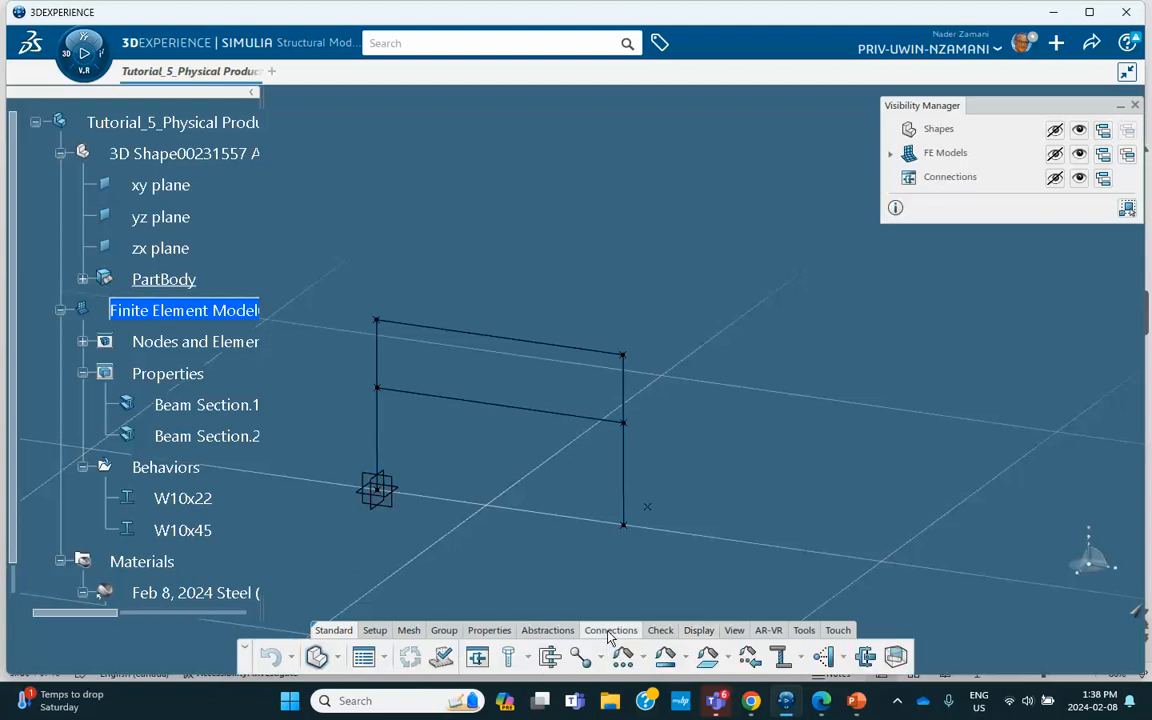
left_click(540, 633)
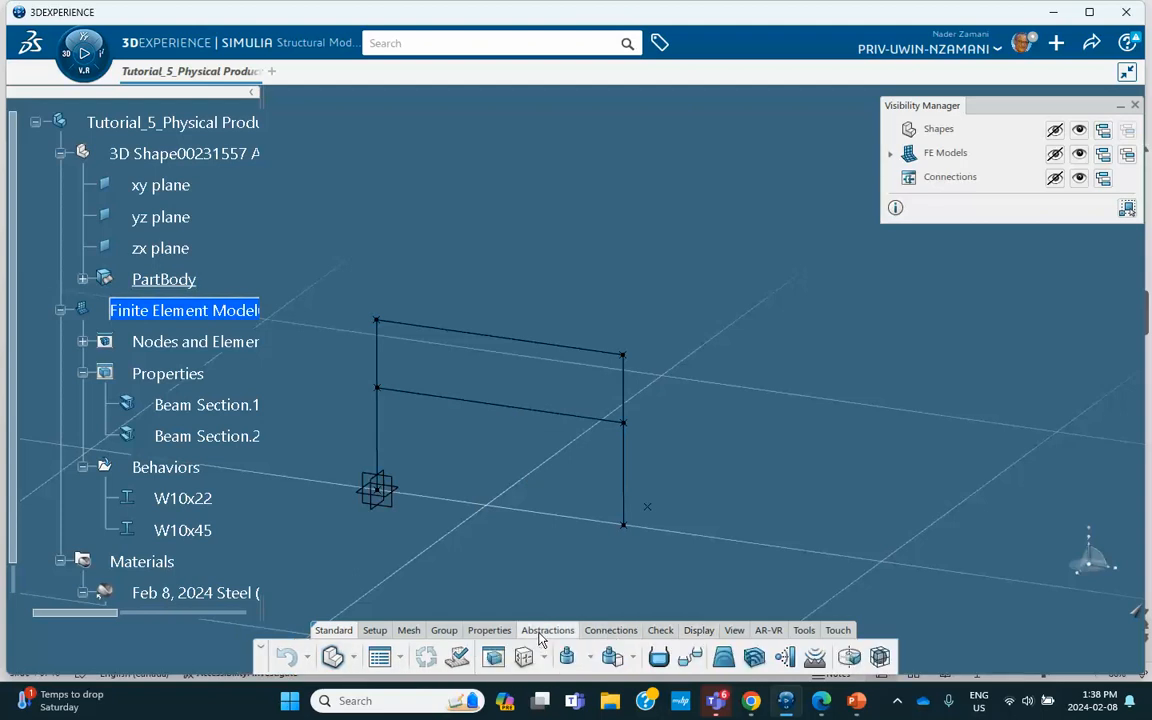
left_click(610, 633)
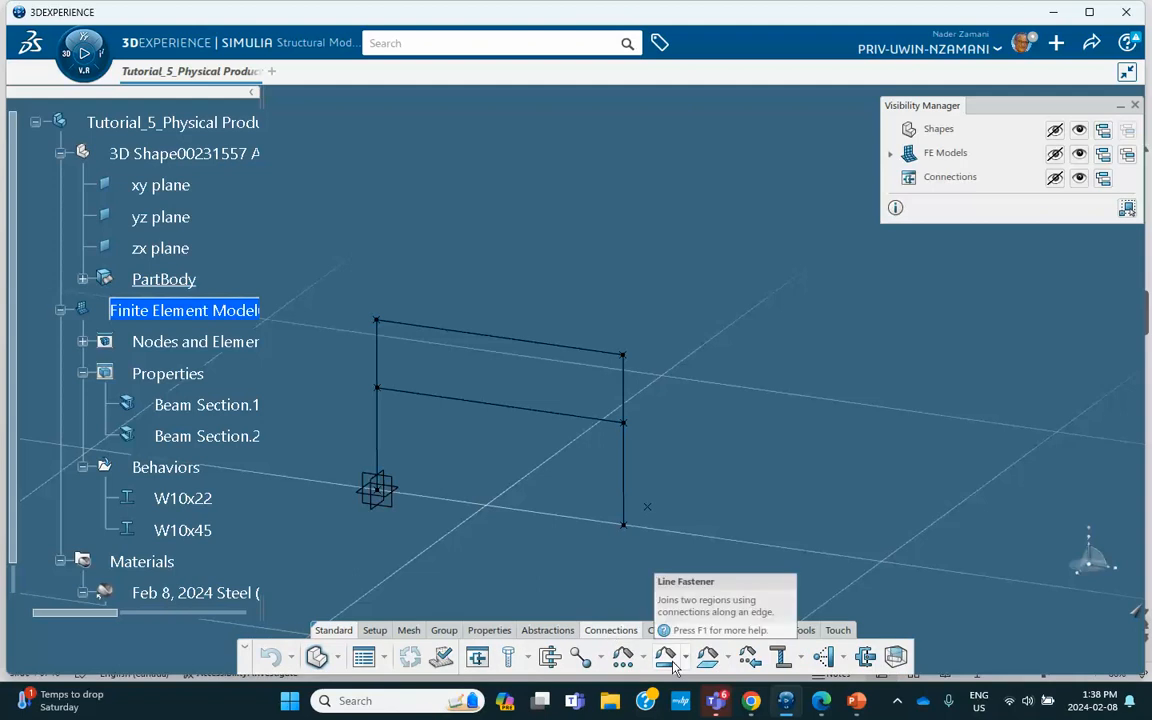
left_click(781, 658)
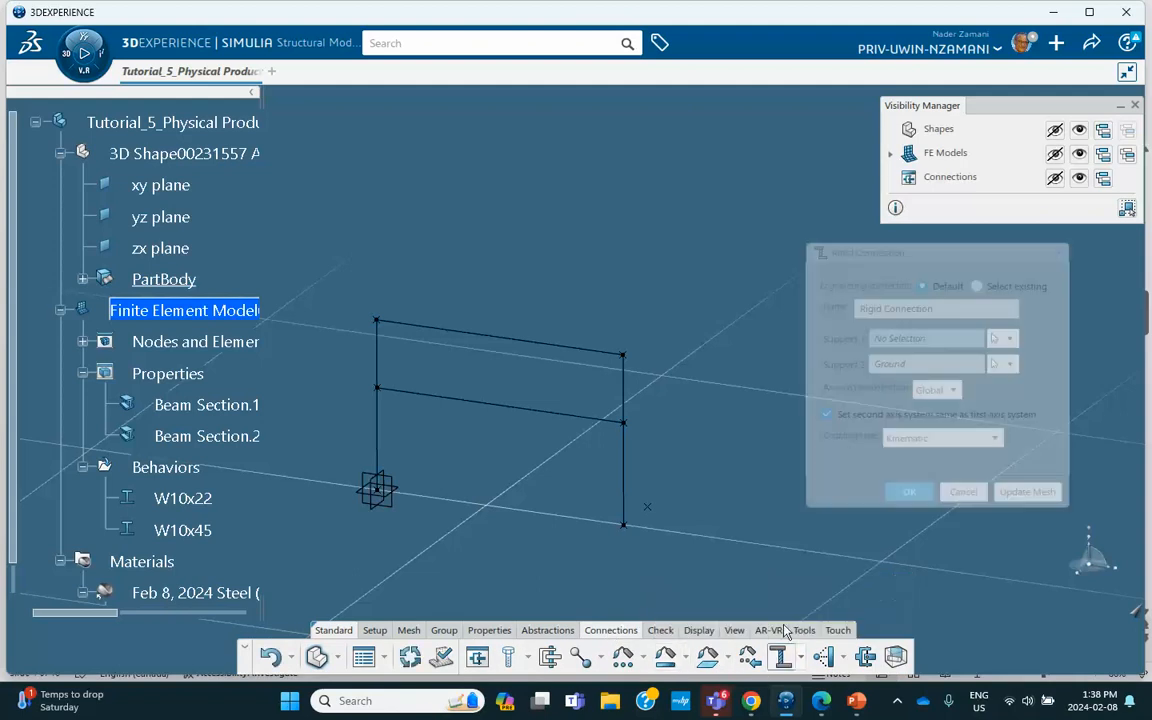
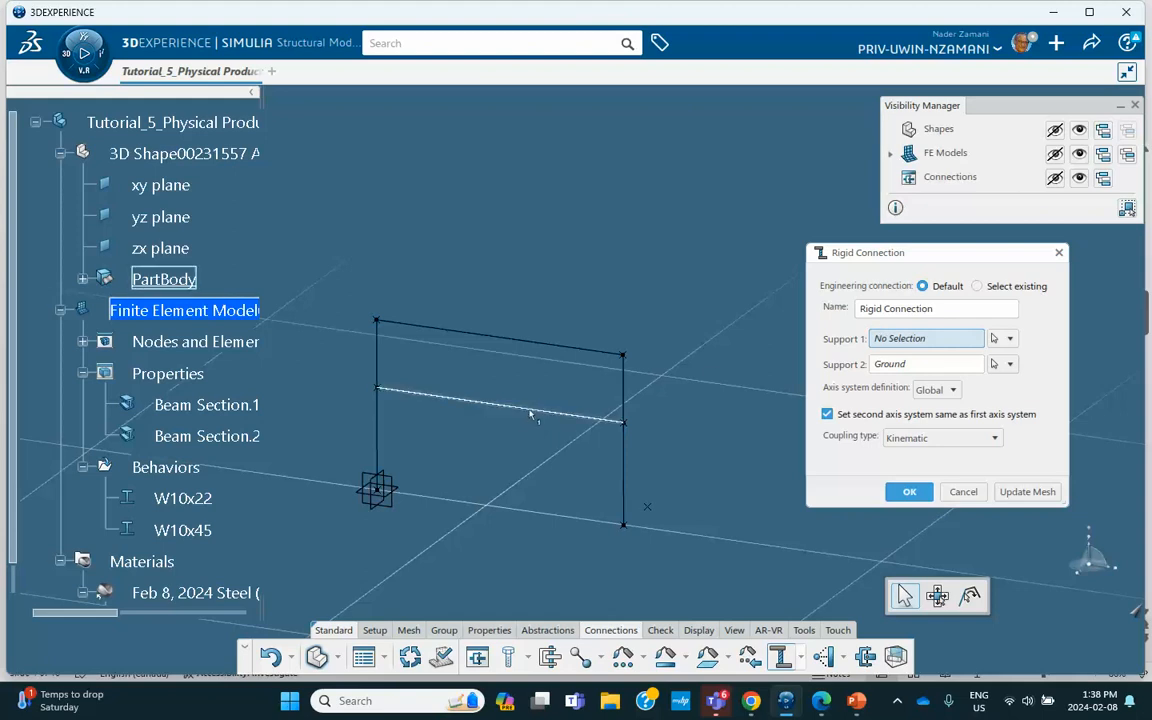
left_click(531, 416)
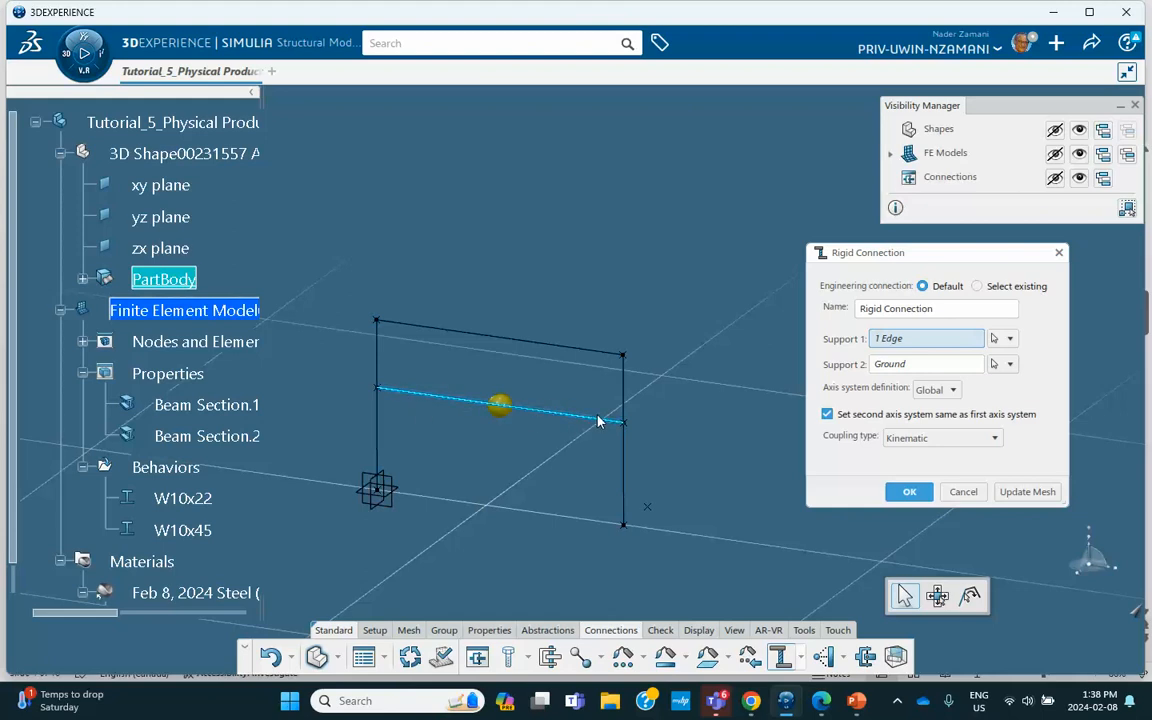
- Create a support point on the lower horizontal beam's line at a curve length ratio of 0.5
right_click(889, 372)
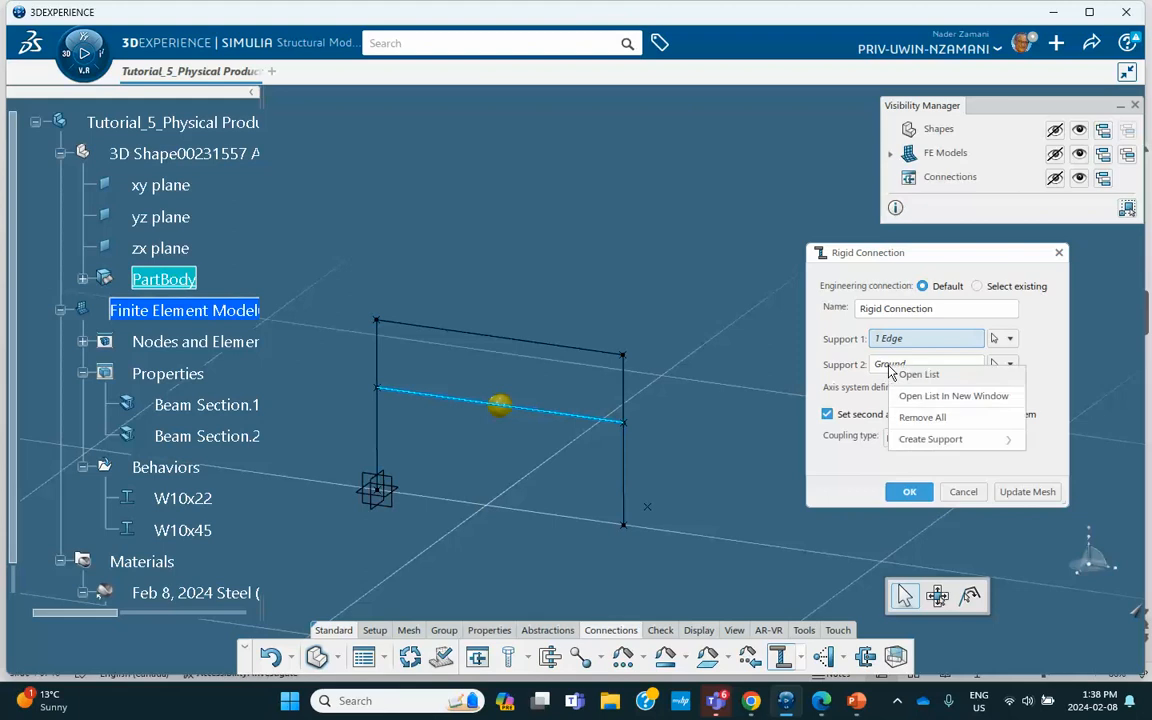
mouse_move(928, 443)
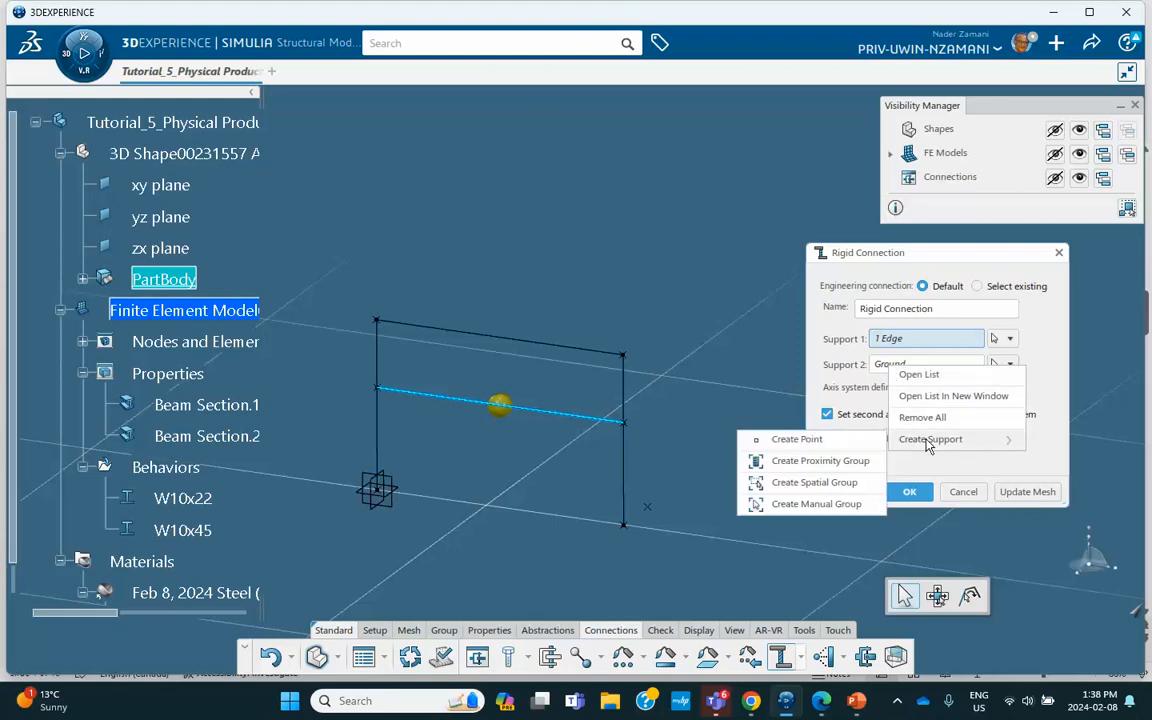
left_click(772, 440)
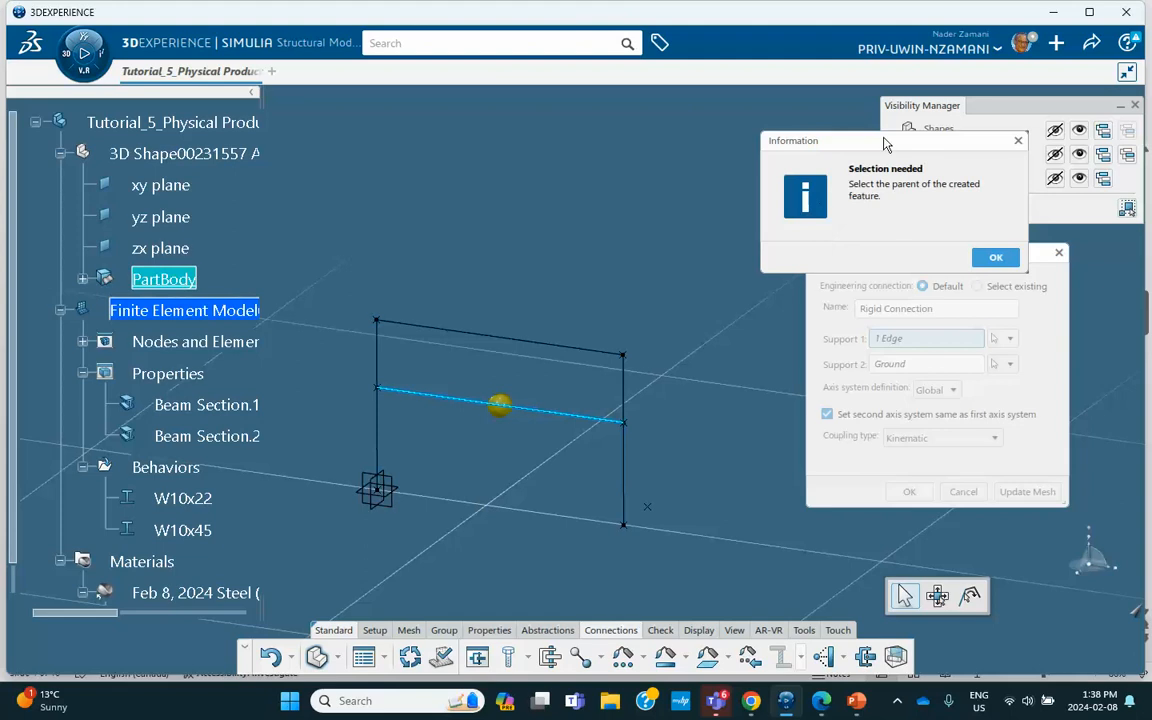
left_click(538, 411)
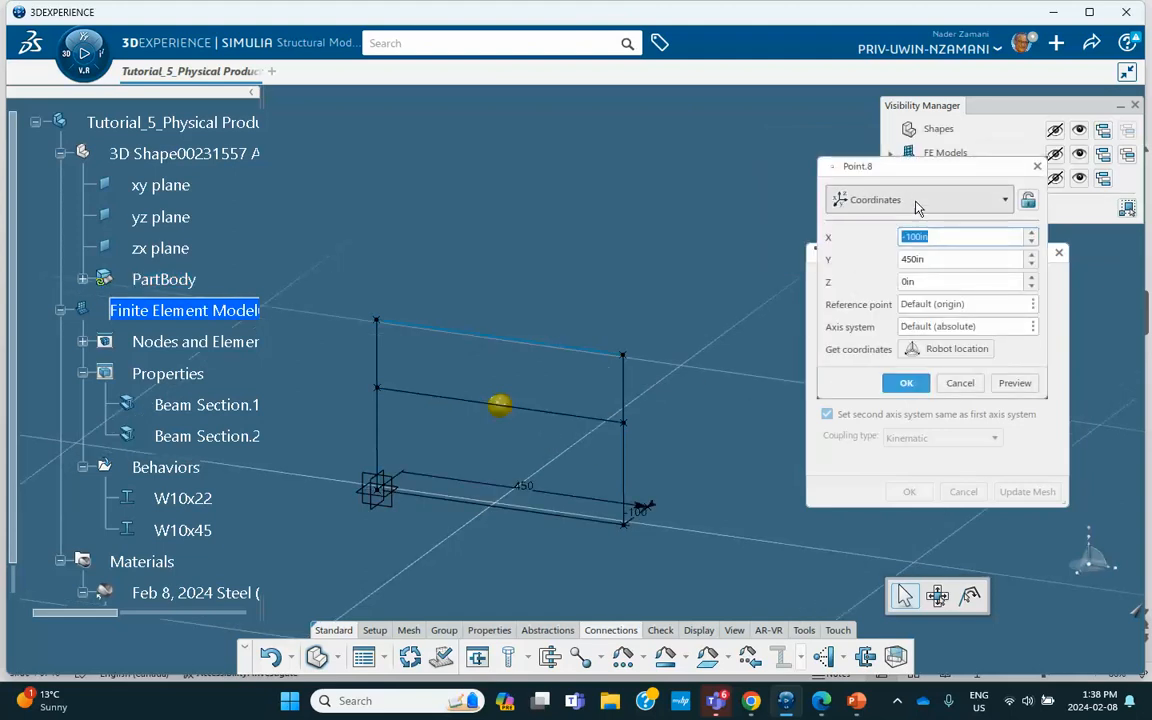
left_click(903, 199)
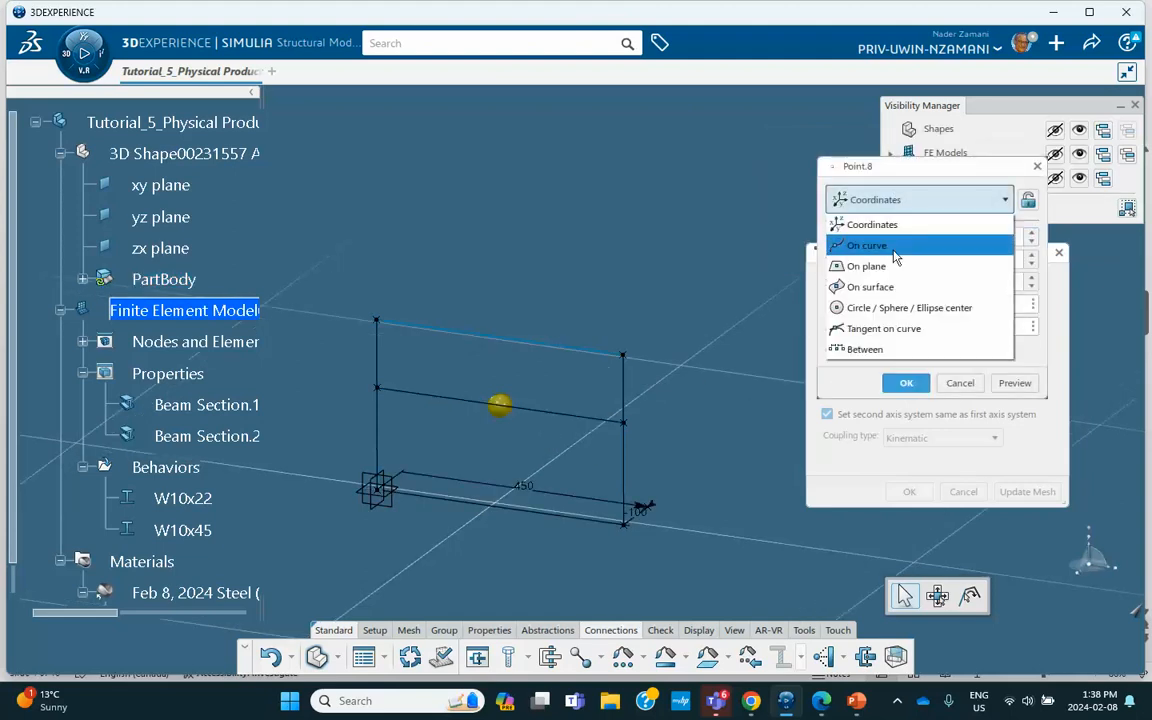
left_click(866, 245)
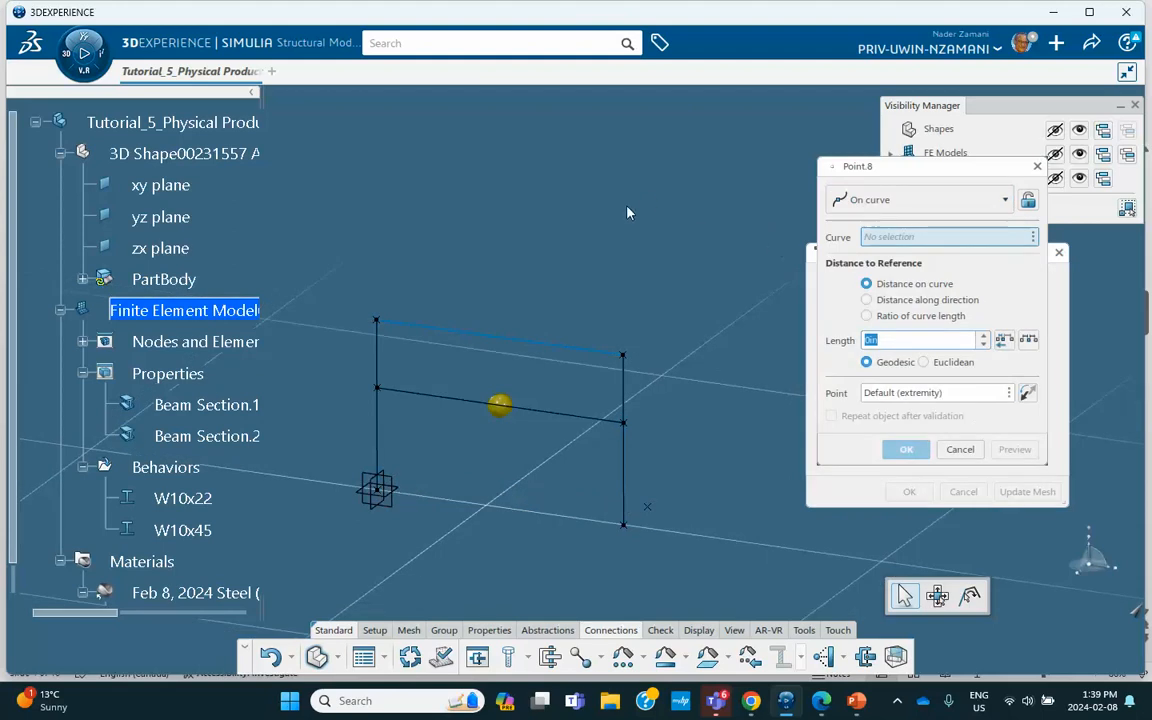
left_click(530, 409)
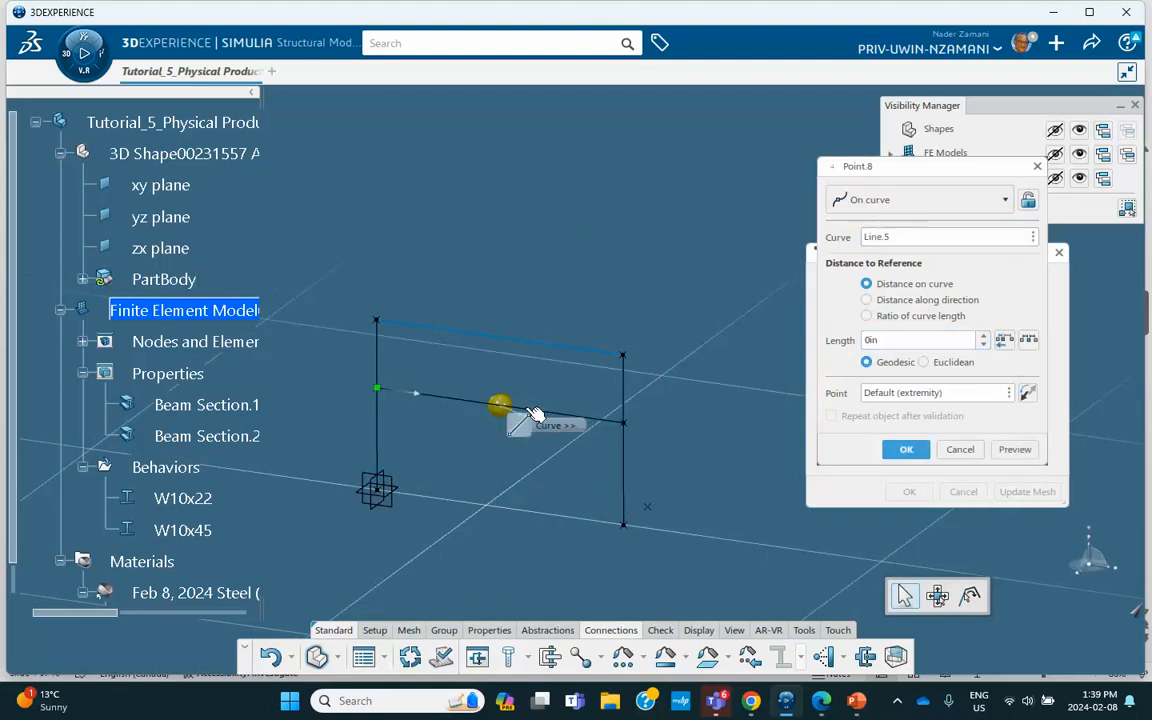
left_click(866, 316)
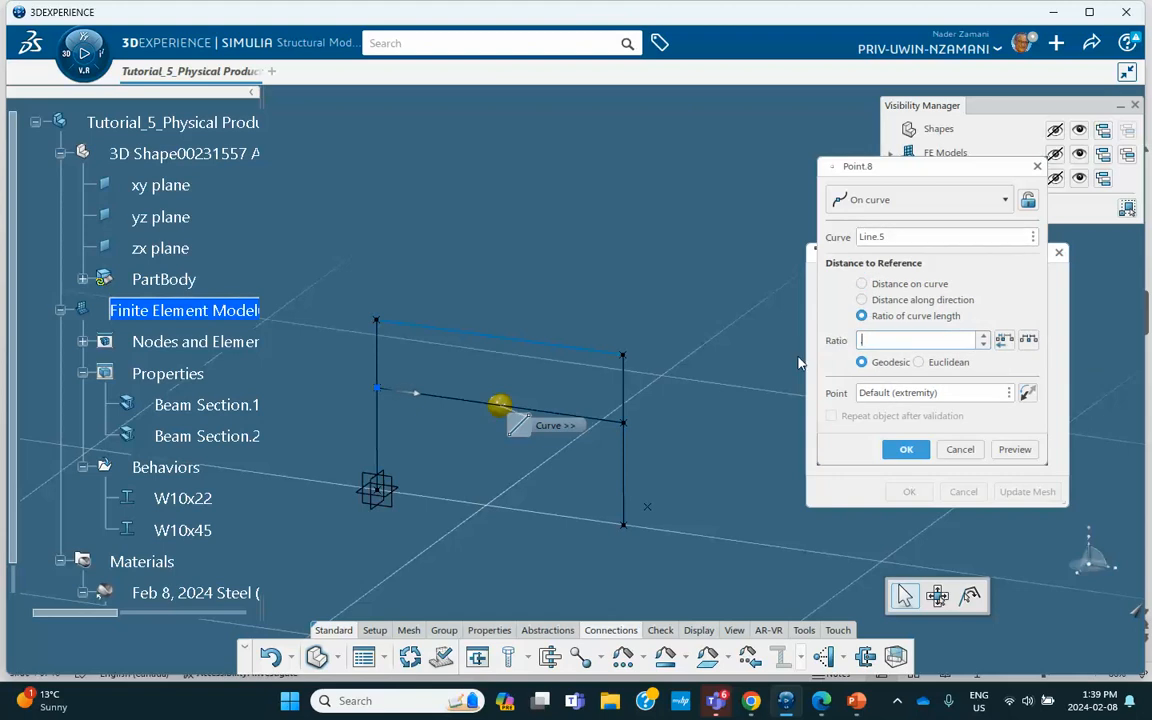
left_click(906, 450)
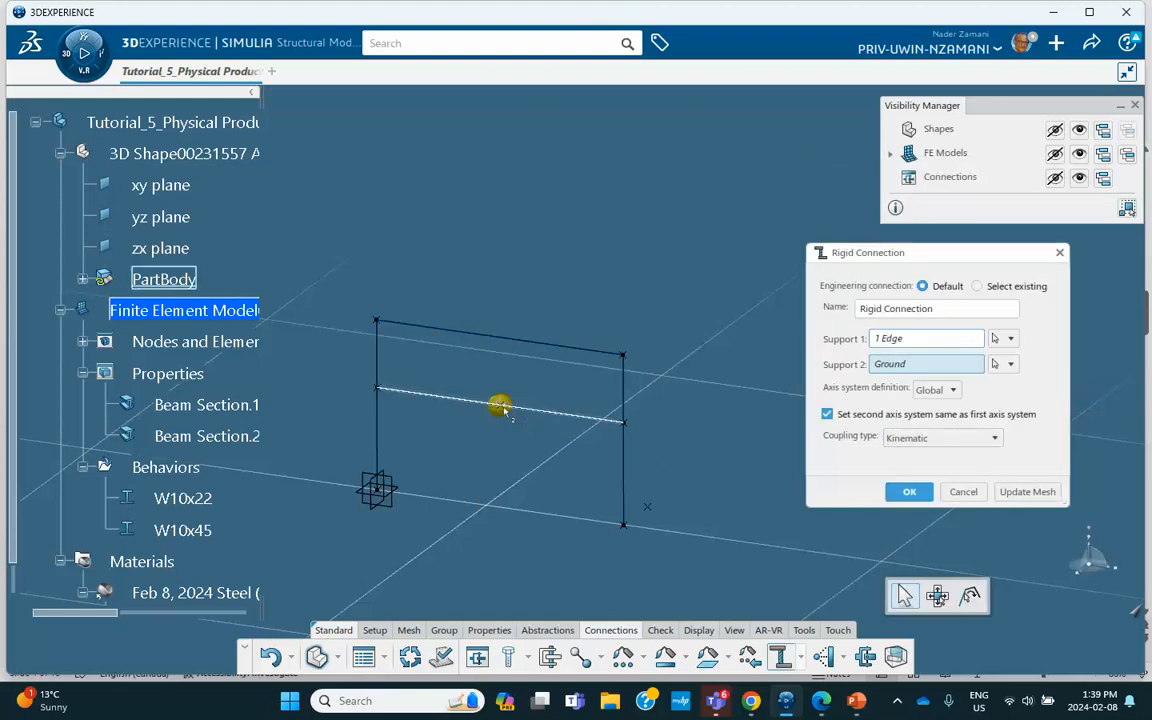
- Assign the lower beam's midpoint as Support 2 and finish the rigid connection with Kinematic coupling
right_click(887, 368)
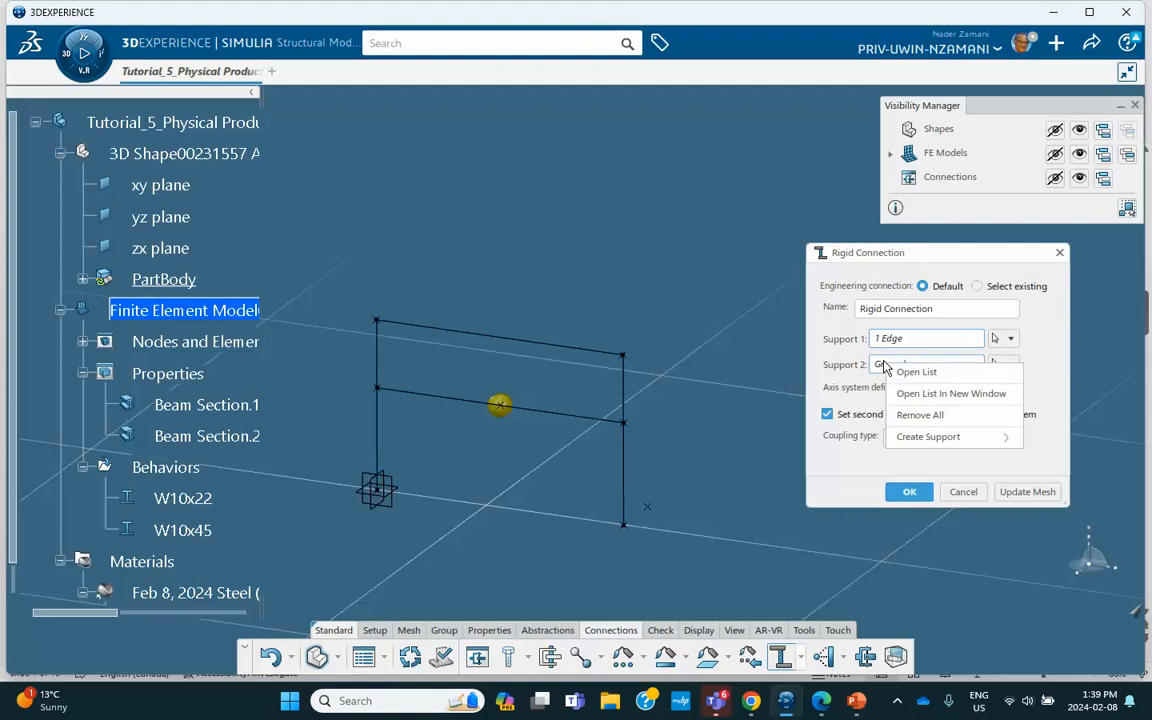
left_click(885, 368)
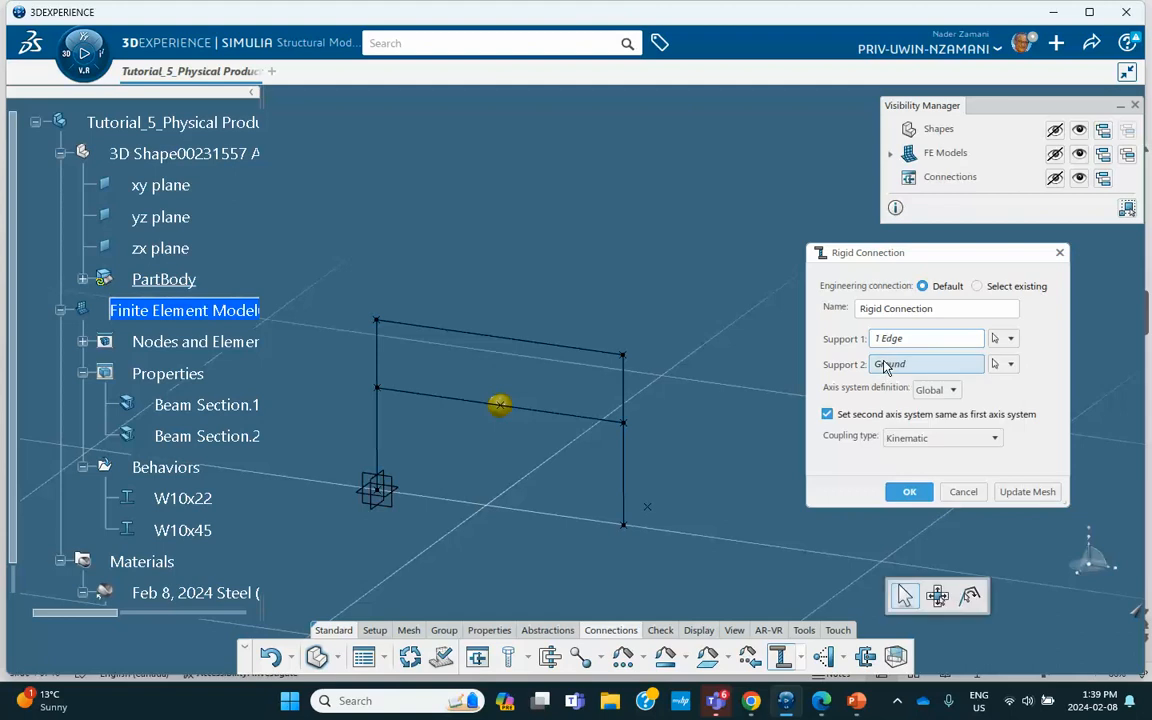
left_click(503, 411)
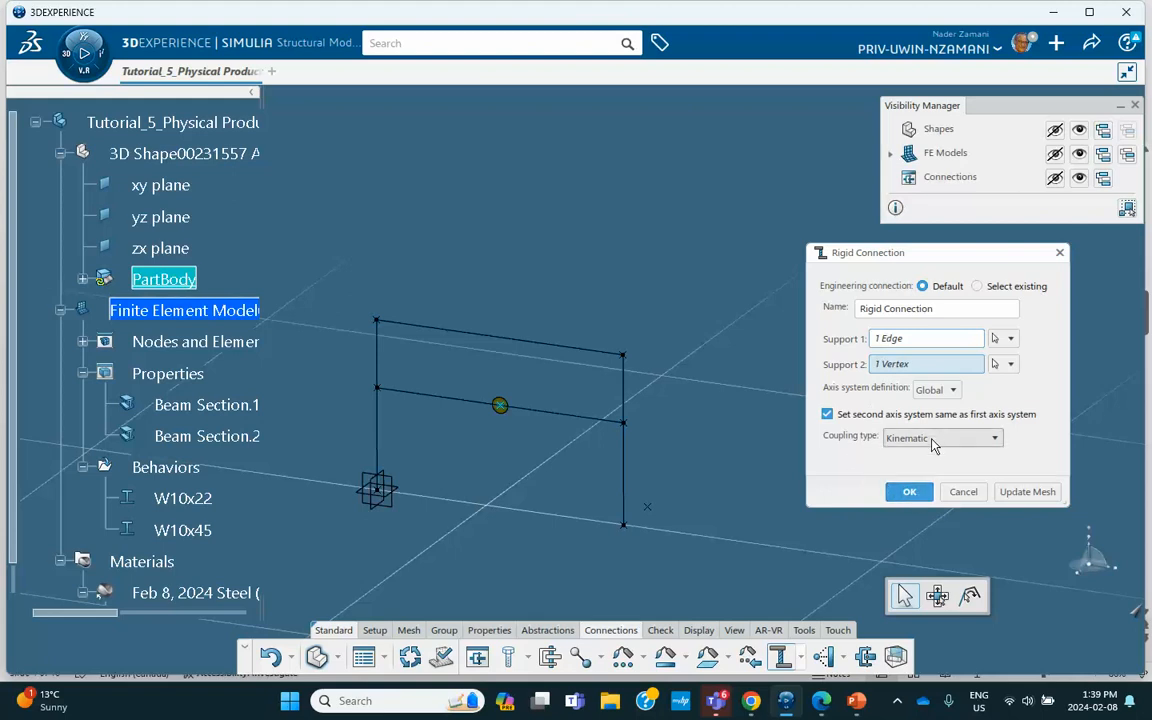
left_click(916, 485)
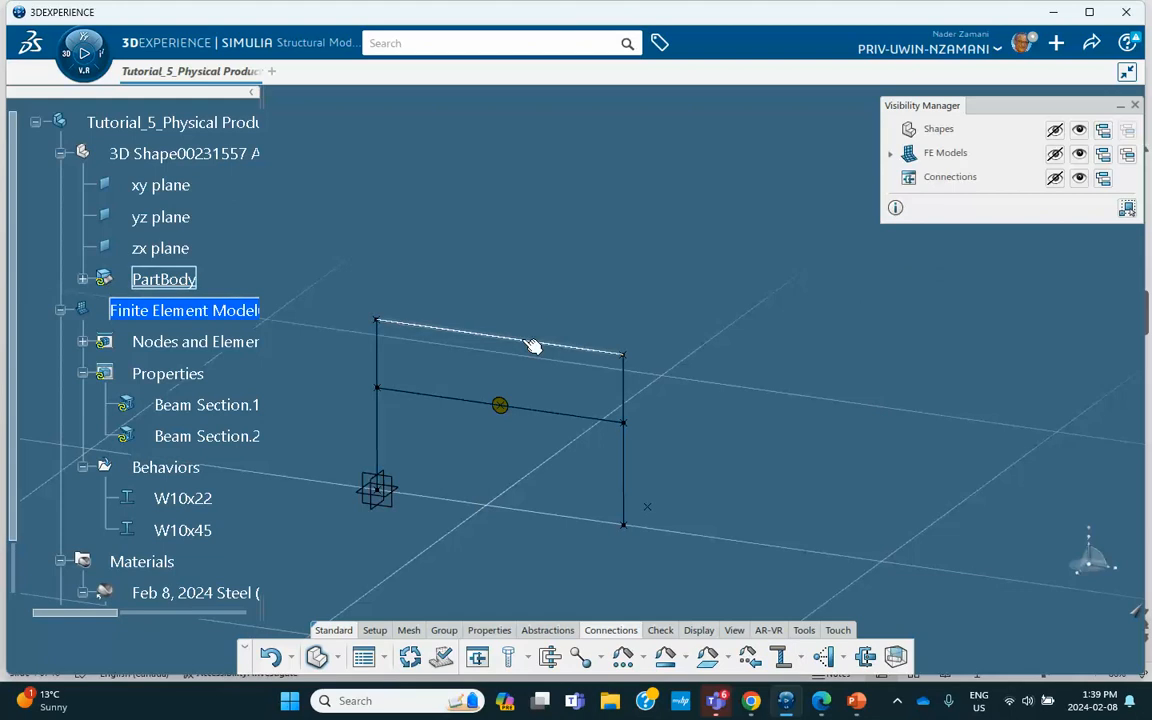
- Create a kinematic rigid connection between the top horizontal beam and a new on-curve point at ratio 0.5 of its length
left_click(782, 655)
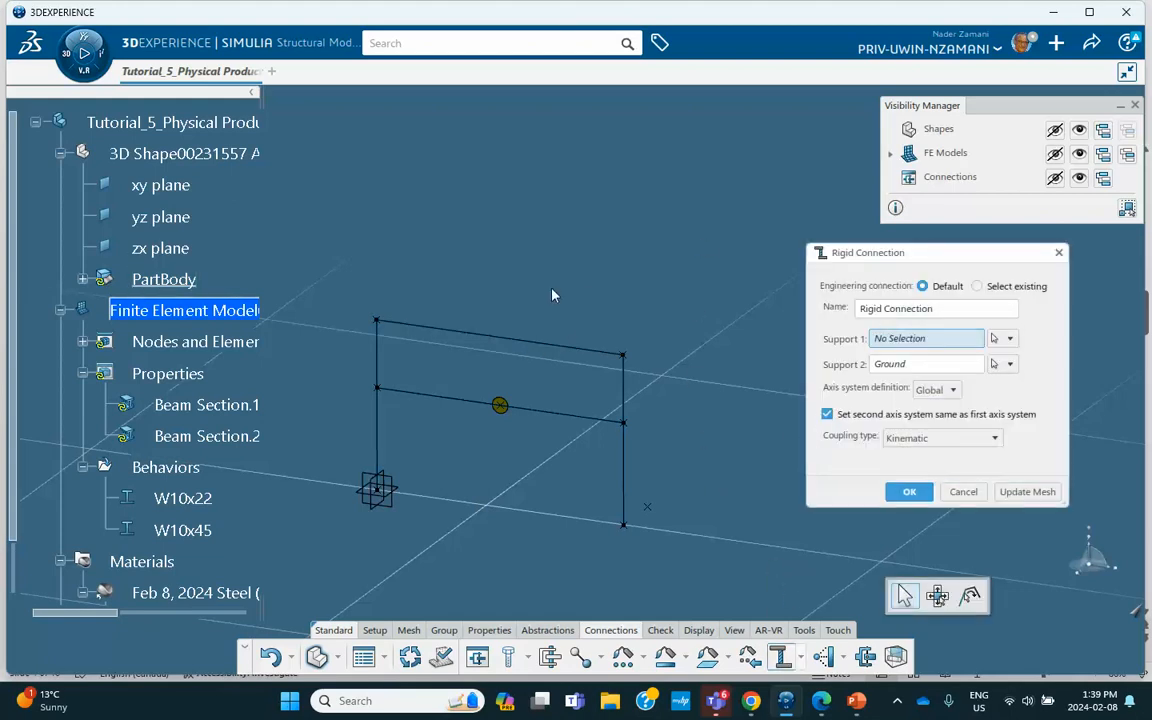
left_click(543, 343)
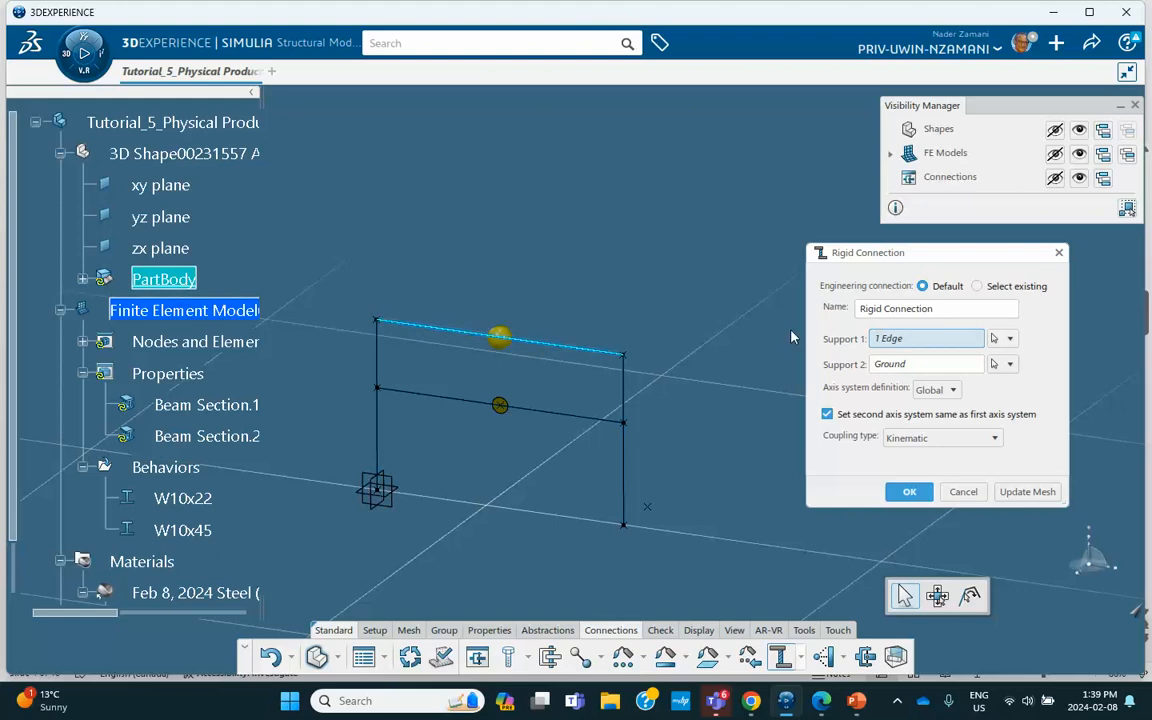
left_click(896, 368)
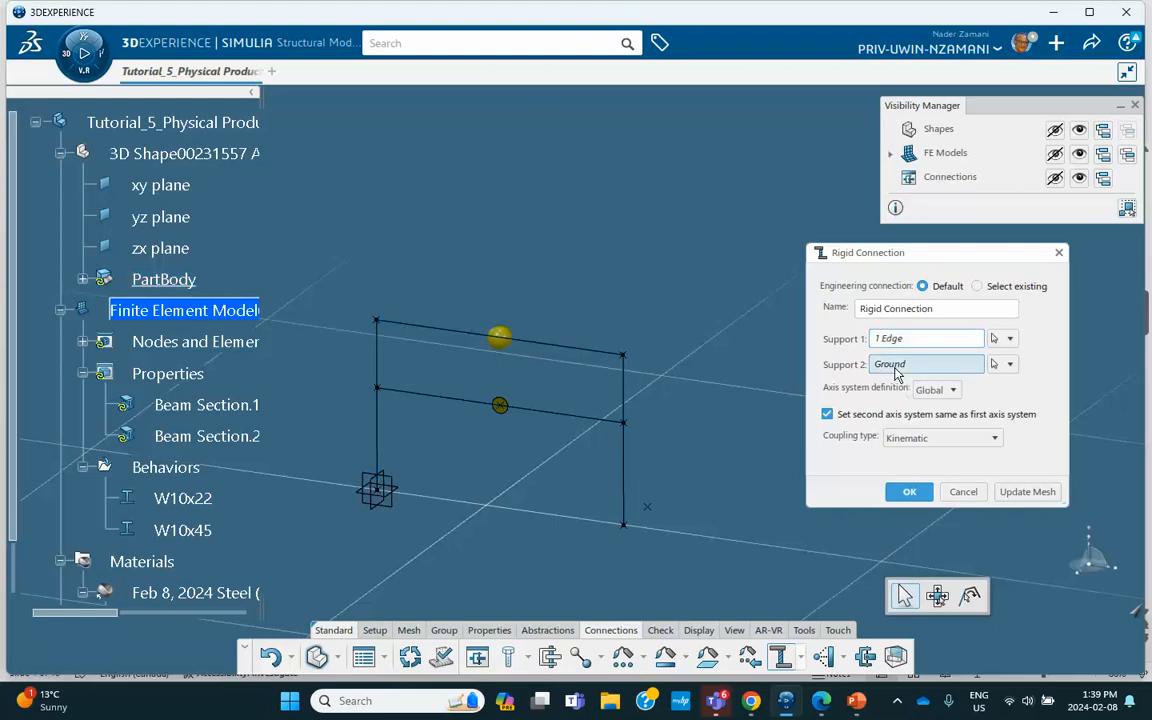
right_click(897, 369)
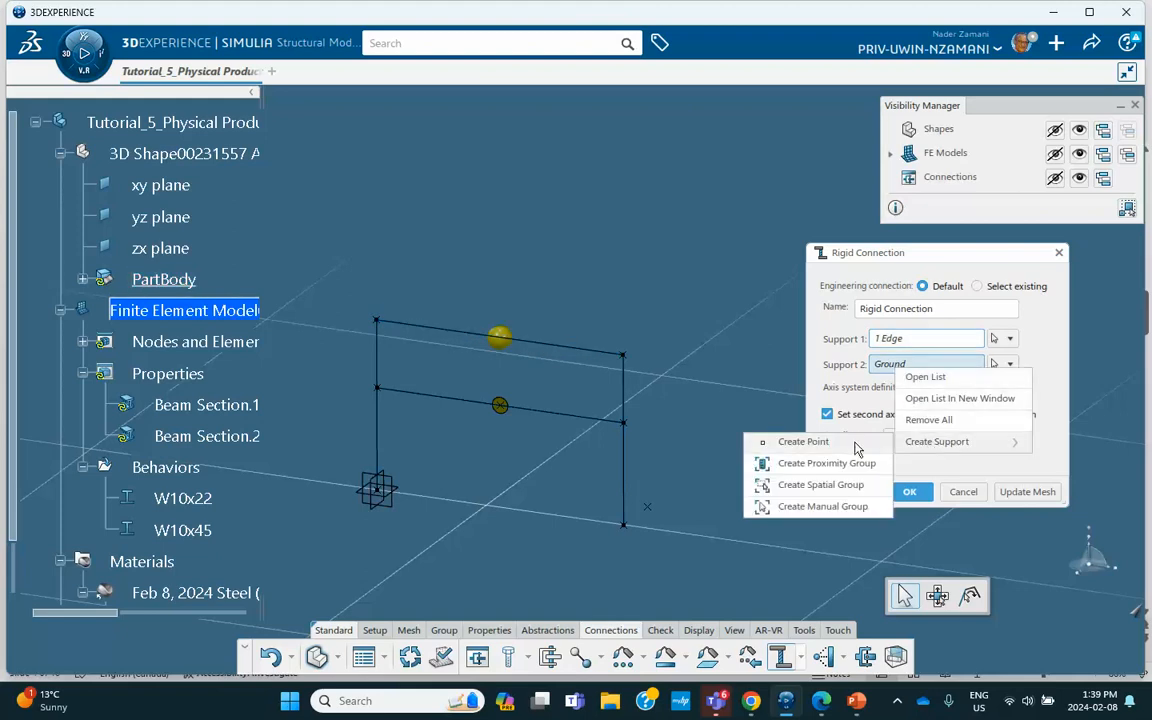
left_click(812, 443)
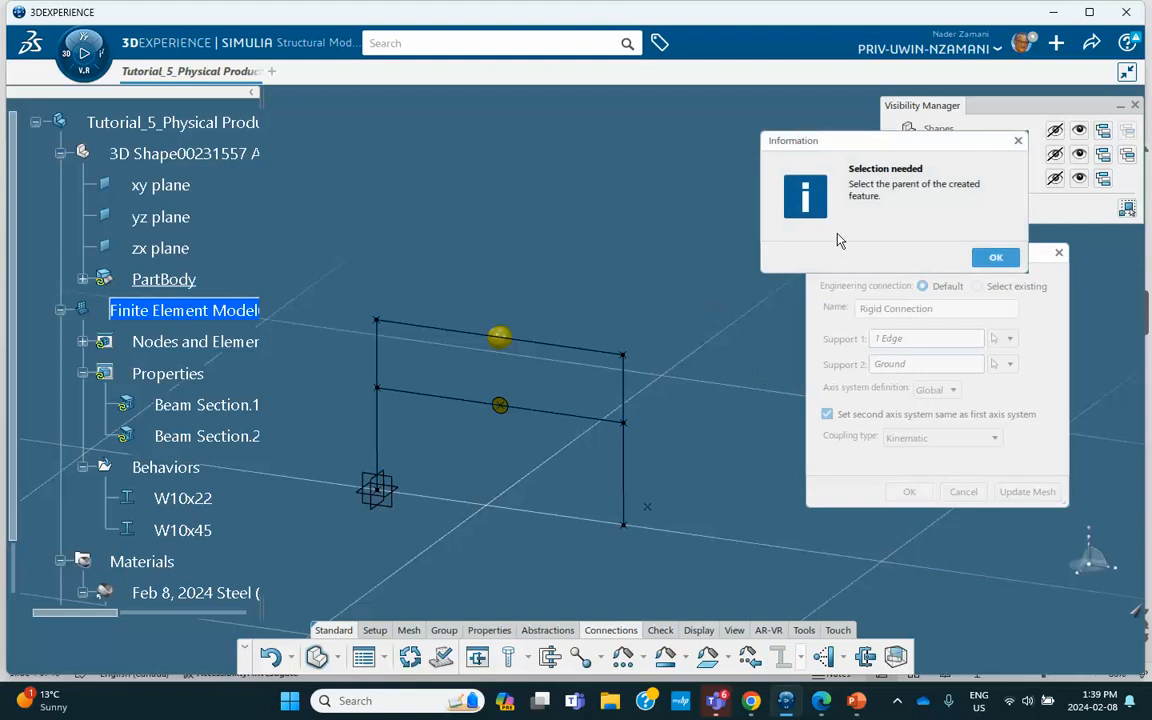
left_click(574, 348)
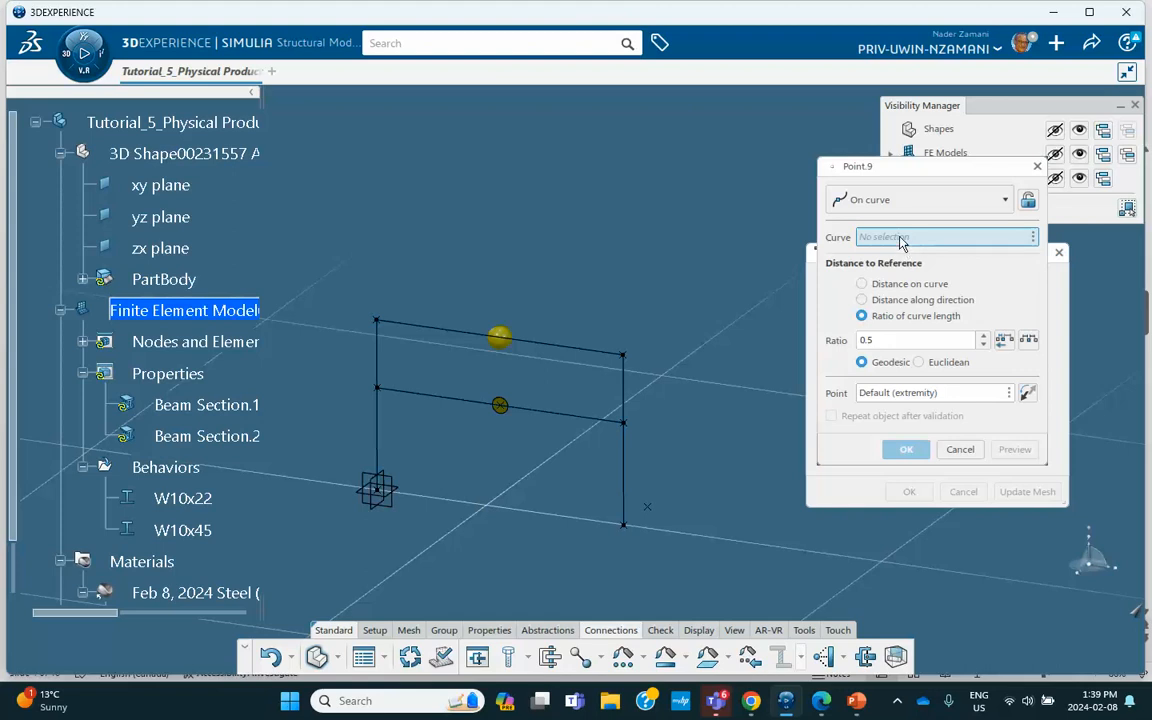
left_click(580, 354)
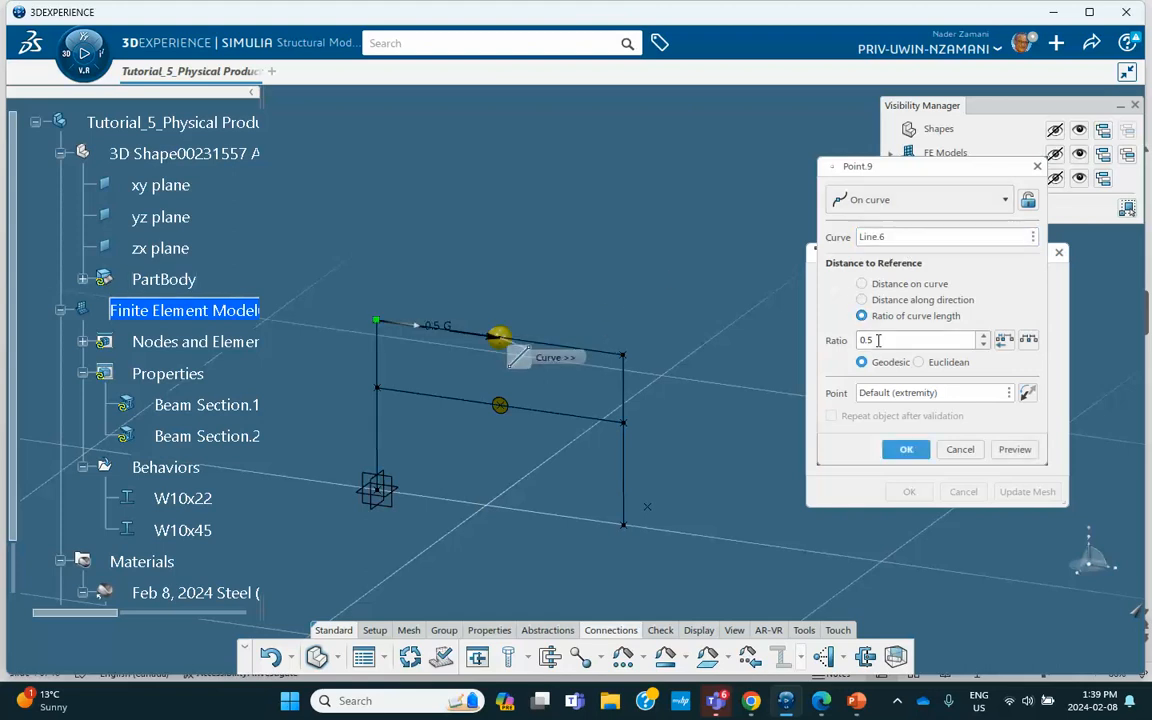
left_click(906, 449)
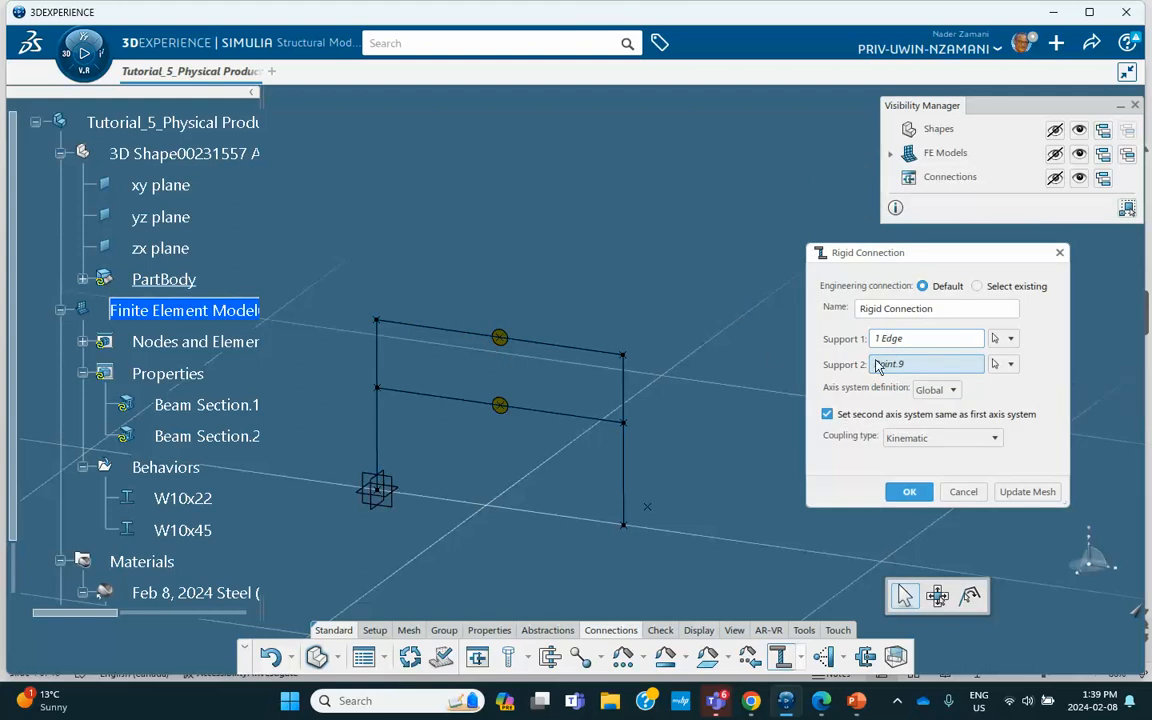
left_click(909, 493)
scroll(215, 295, "down", 5)
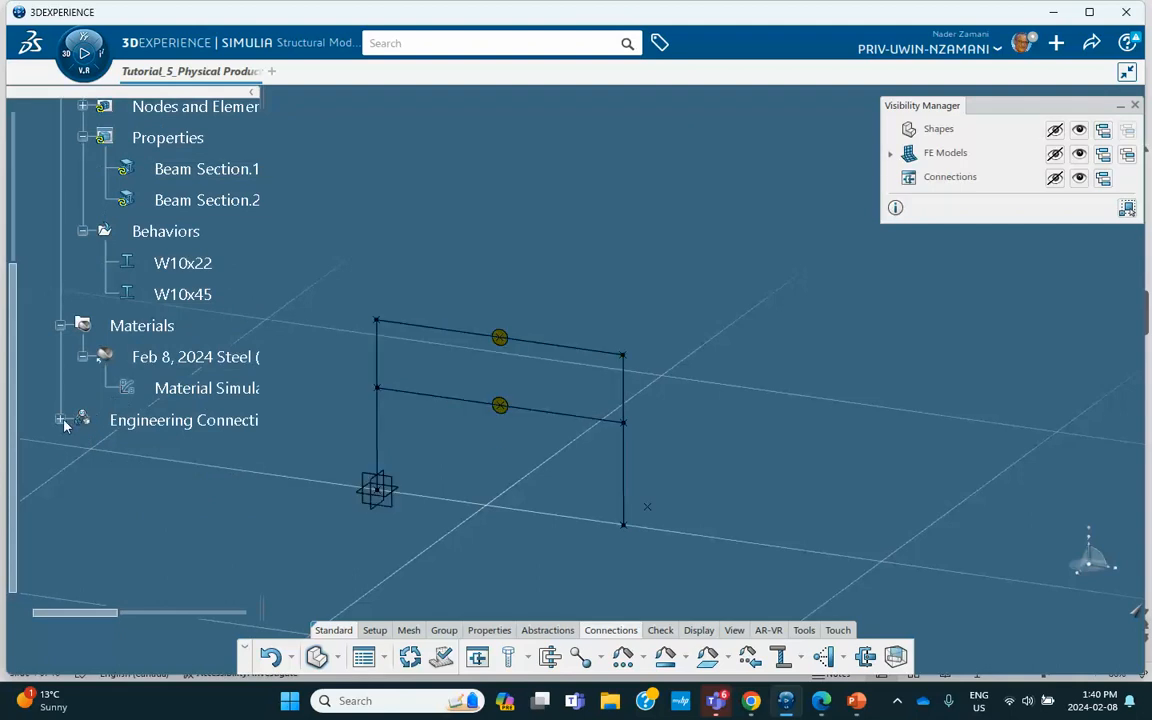
- Open Rigid Connection.1 for editing and expand the PartBody to list its points and lines
left_click(60, 420)
left_click(83, 452)
left_click(105, 483)
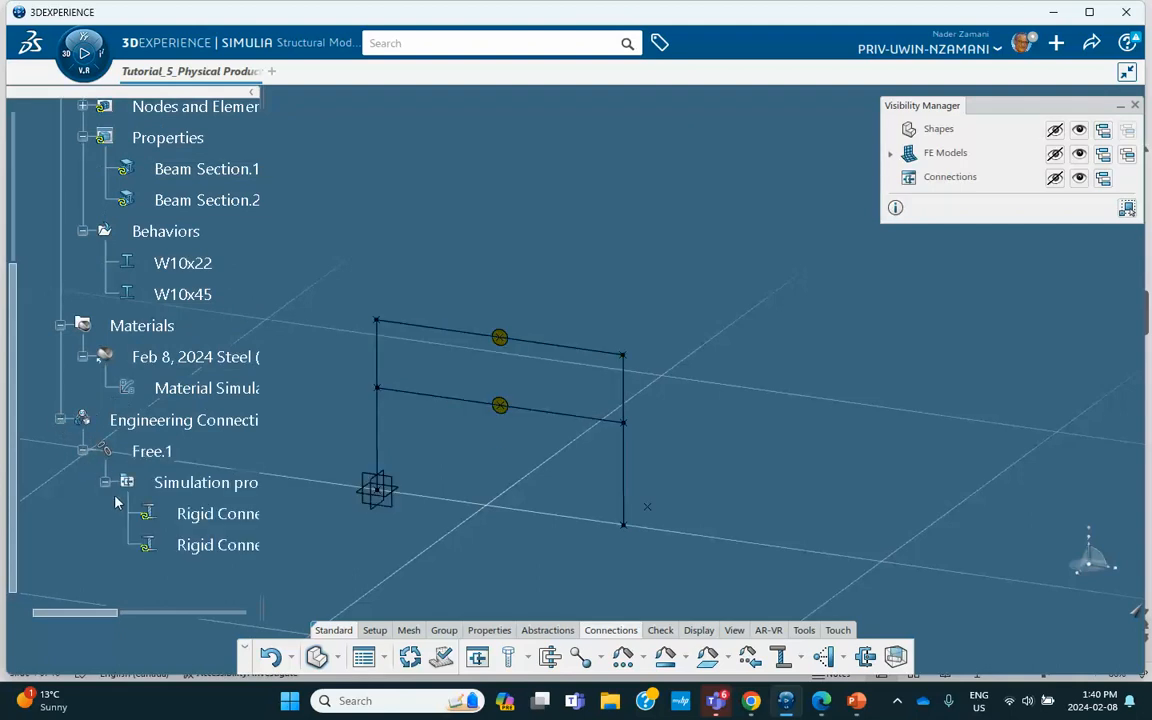
left_click(238, 515)
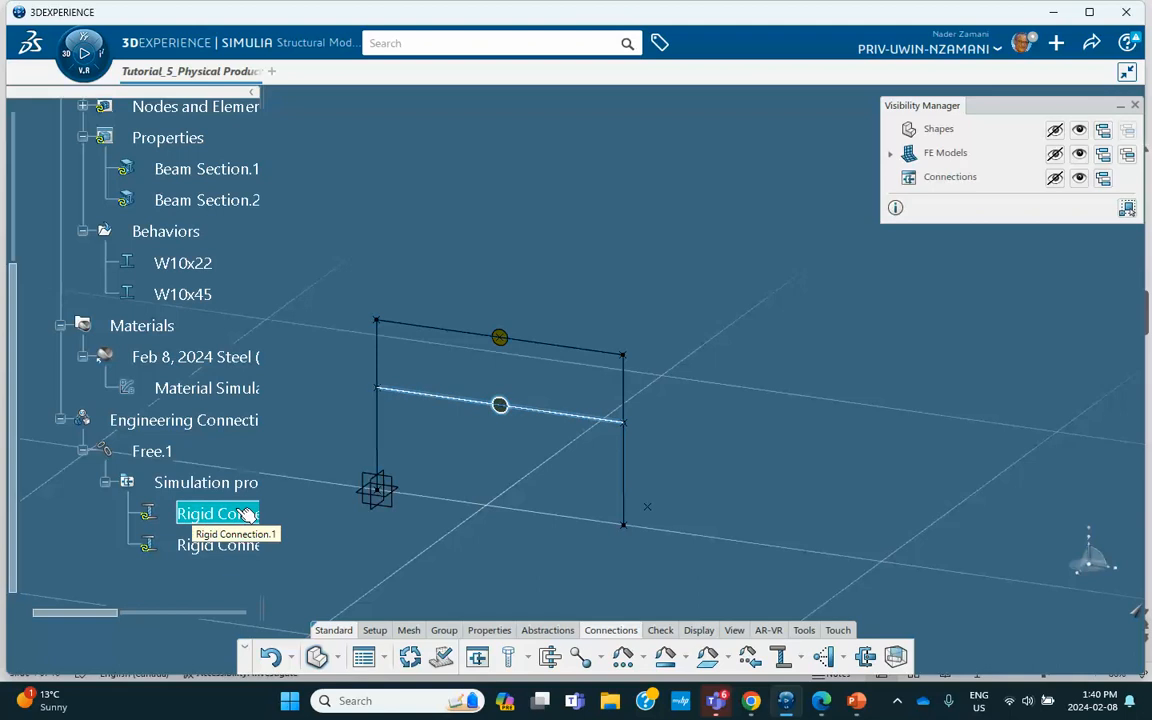
double_click(245, 513)
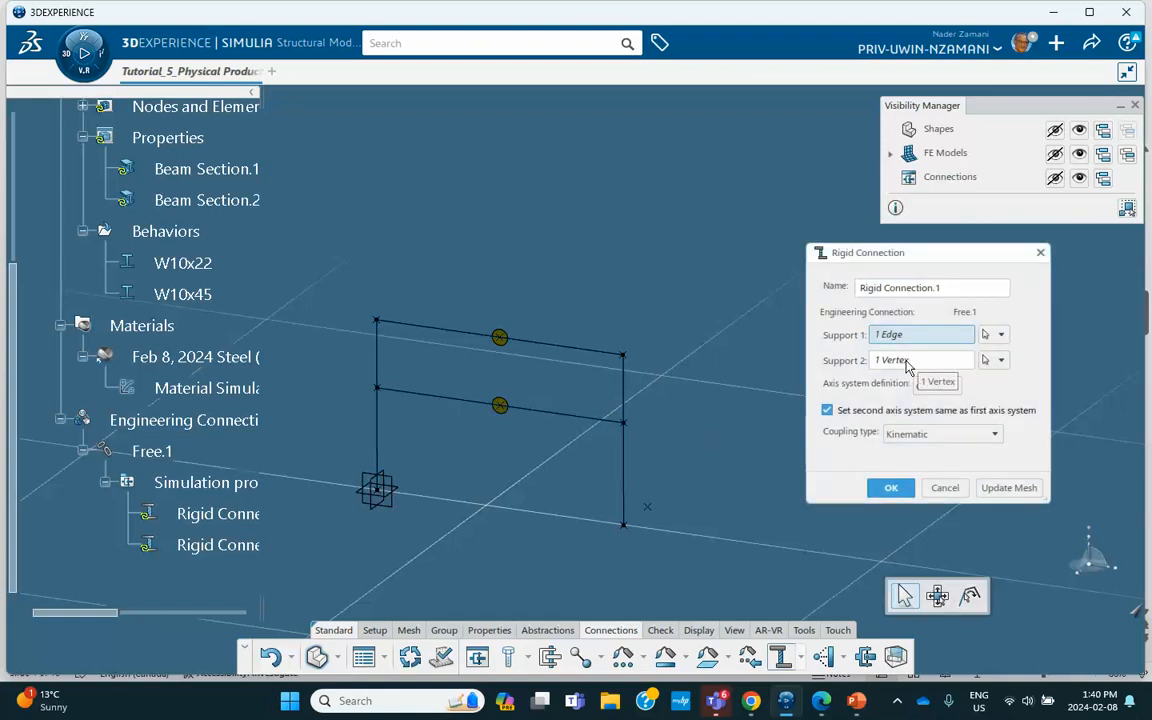
scroll(203, 281, "up", 3)
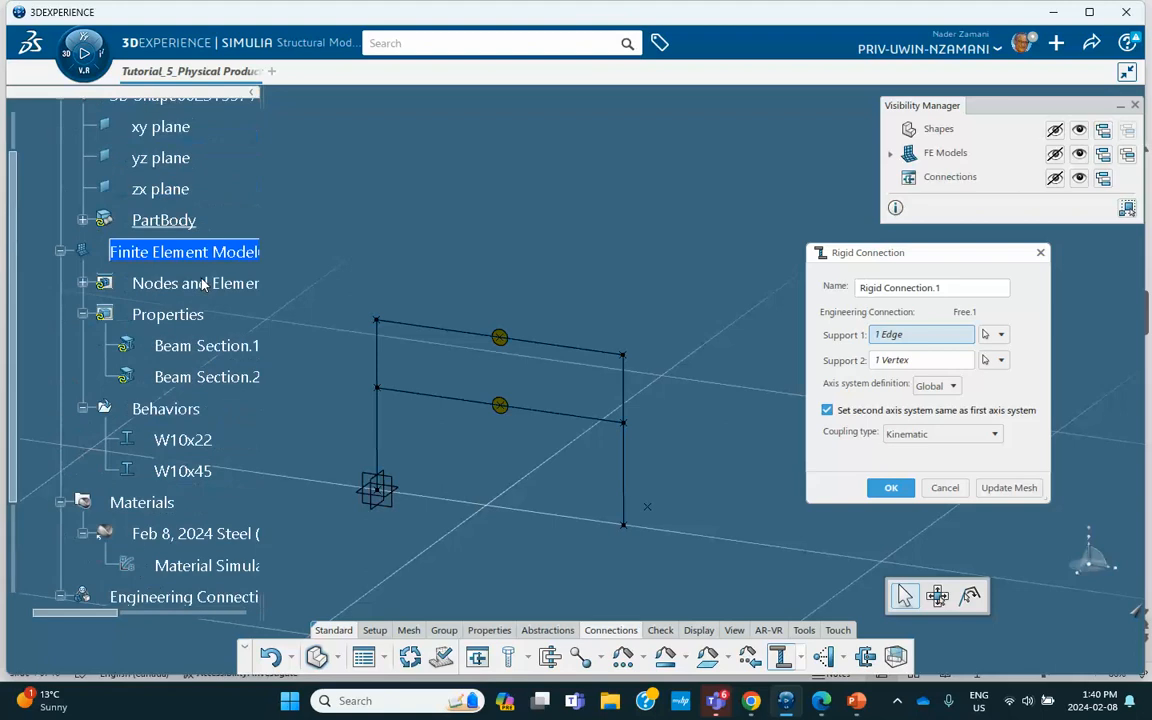
scroll(103, 227, "up", 2)
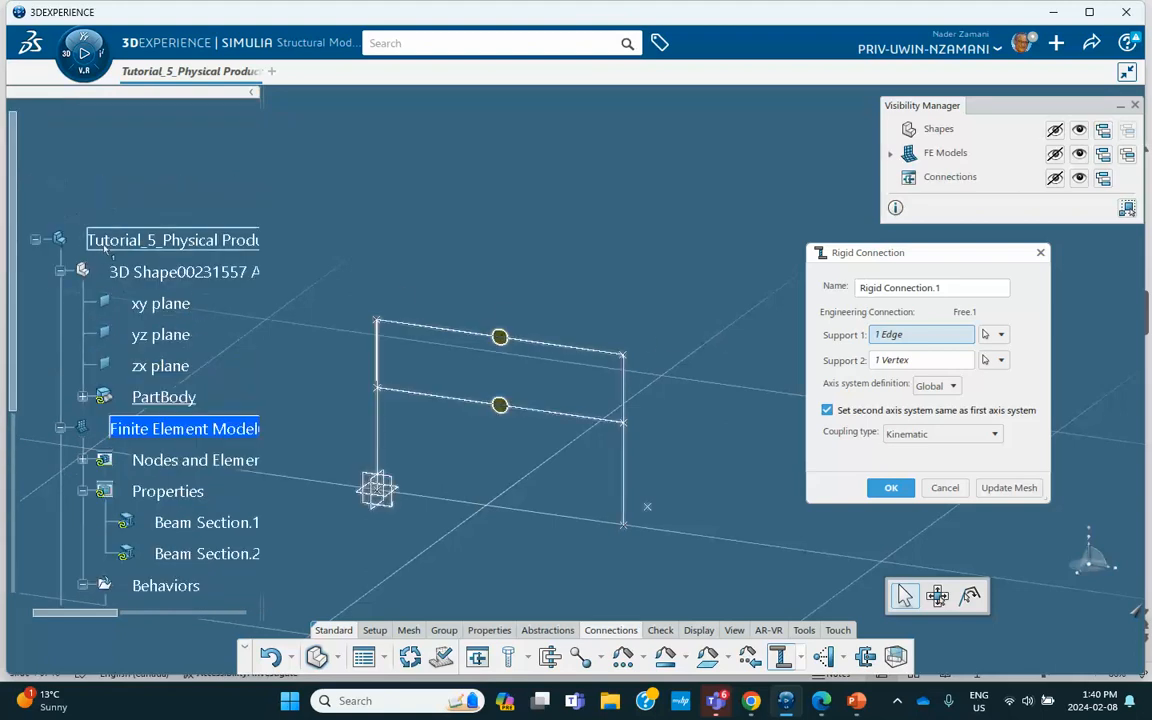
left_click(83, 339)
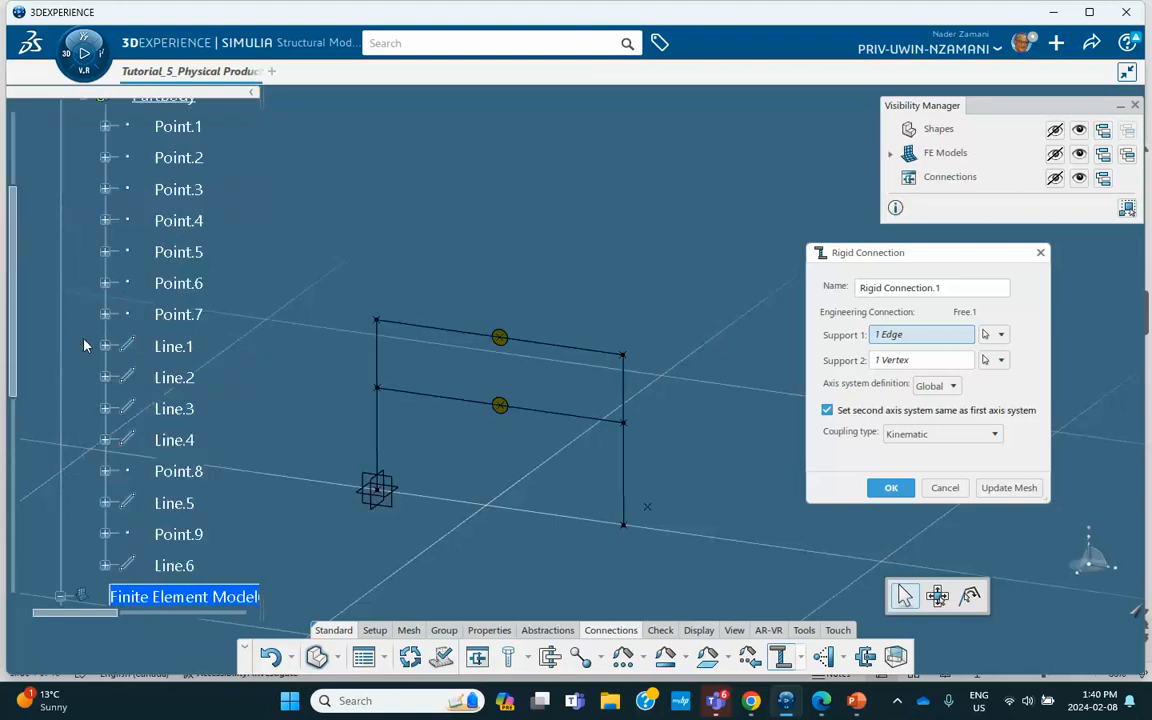
scroll(196, 298, "down", 3)
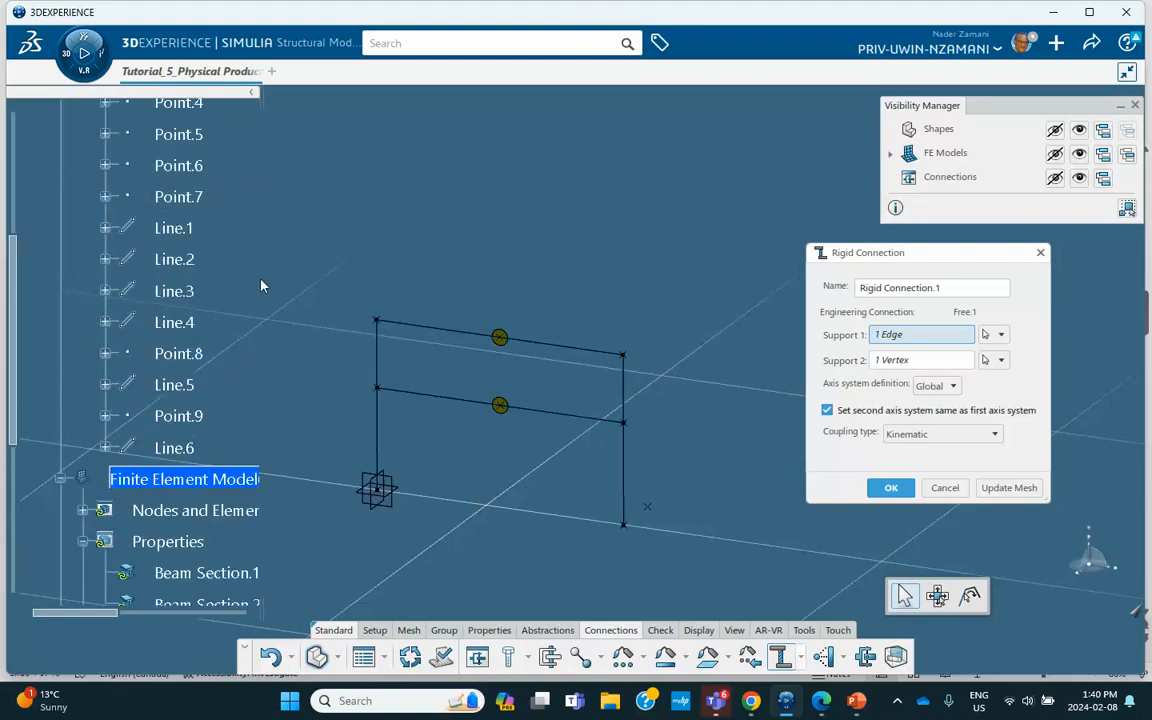
- Replace Support 2 of the lower beam's rigid connection with Point.8, keeping Kinematic coupling
left_click(907, 366)
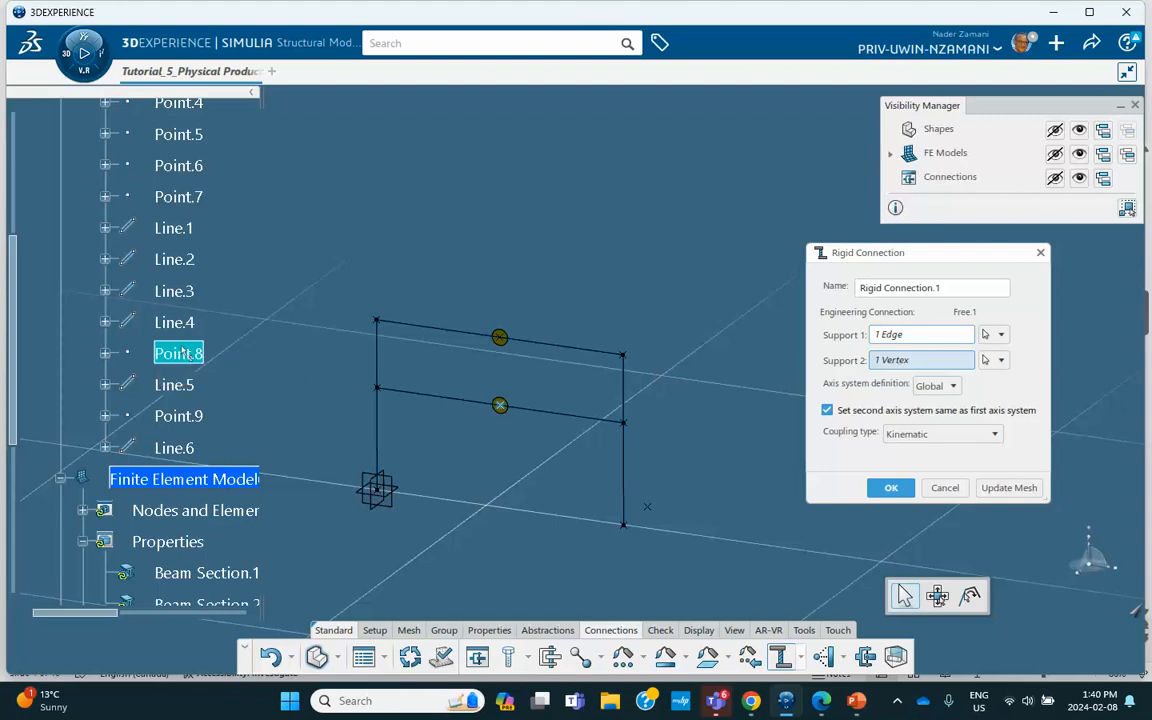
left_click(190, 355)
right_click(925, 363)
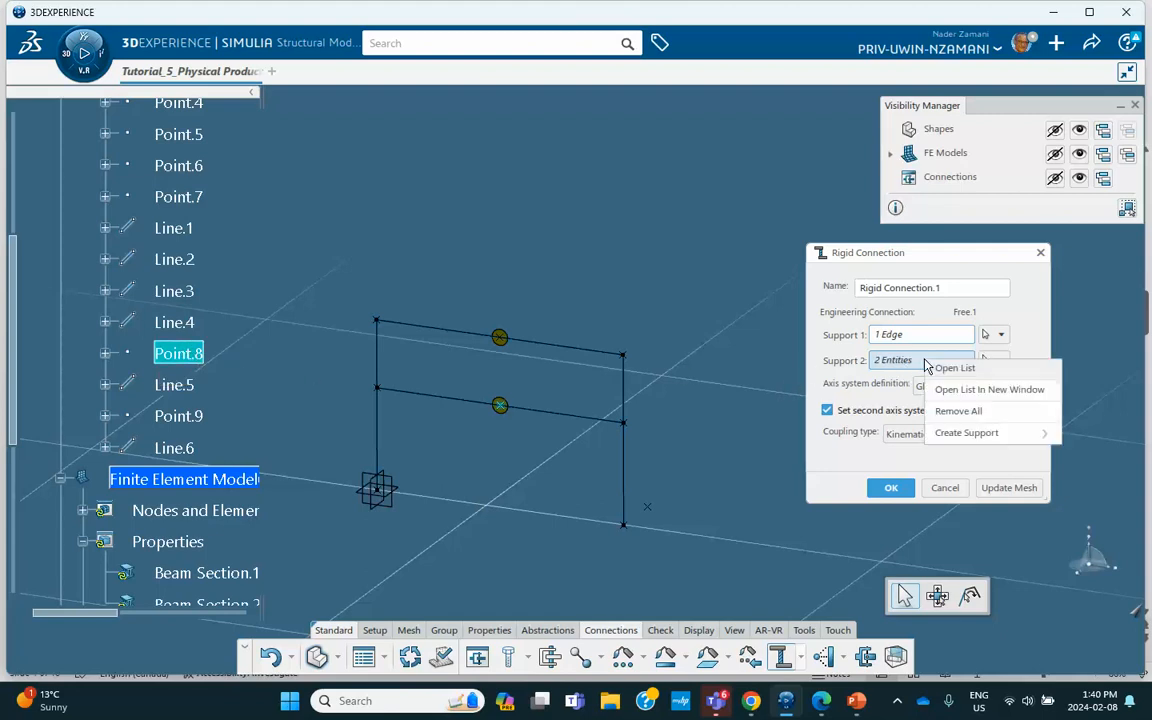
left_click(950, 411)
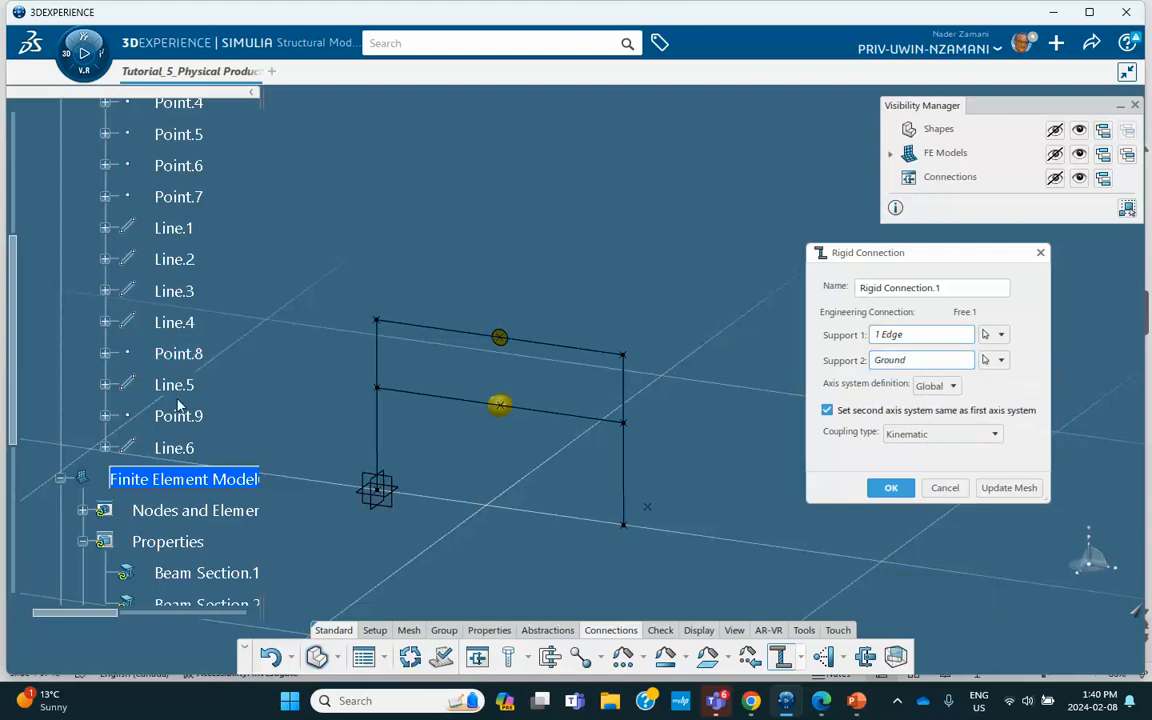
left_click(897, 362)
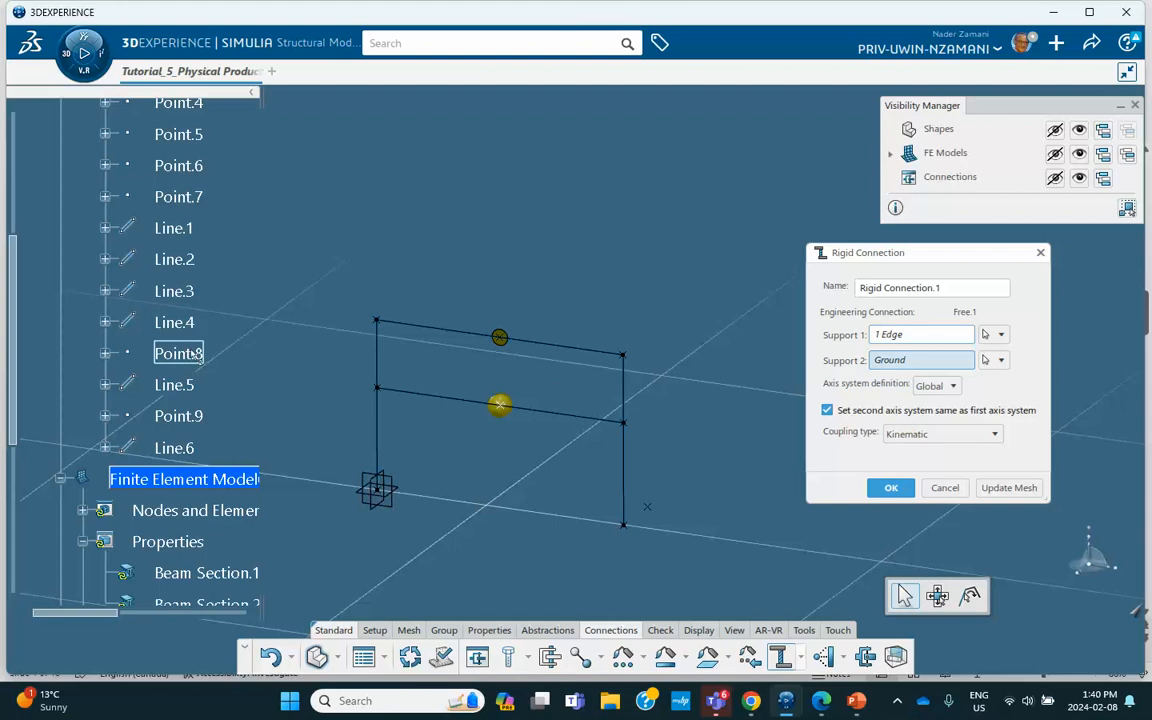
left_click(180, 353)
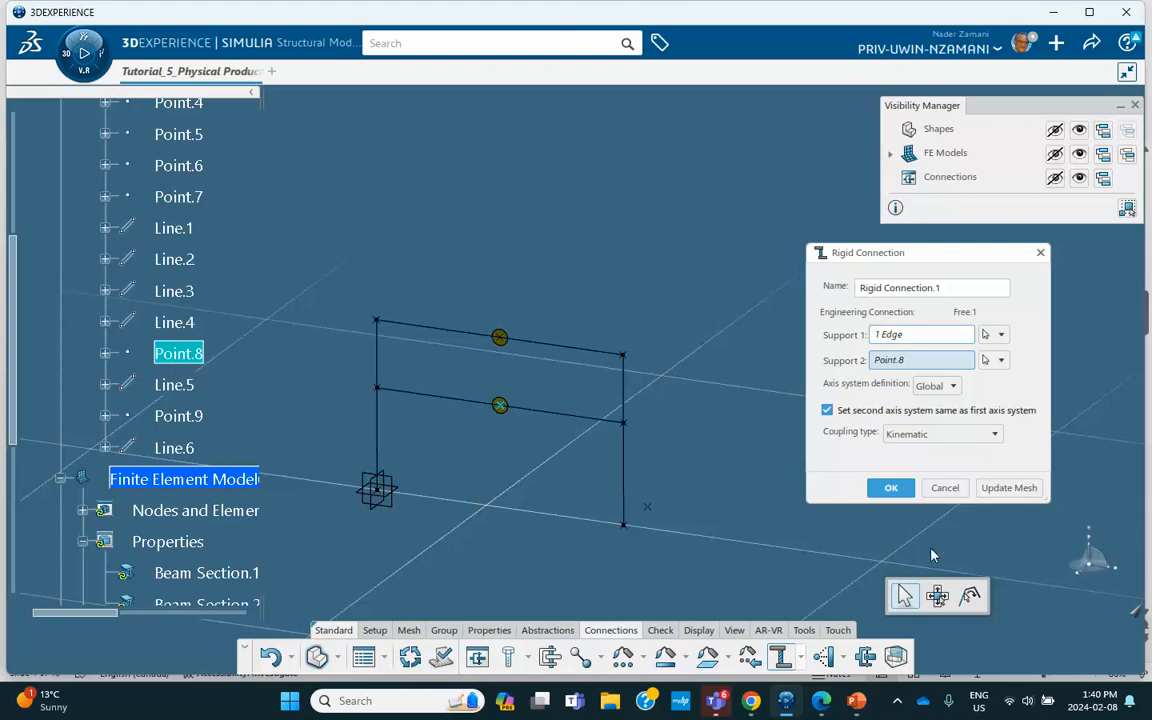
left_click(891, 489)
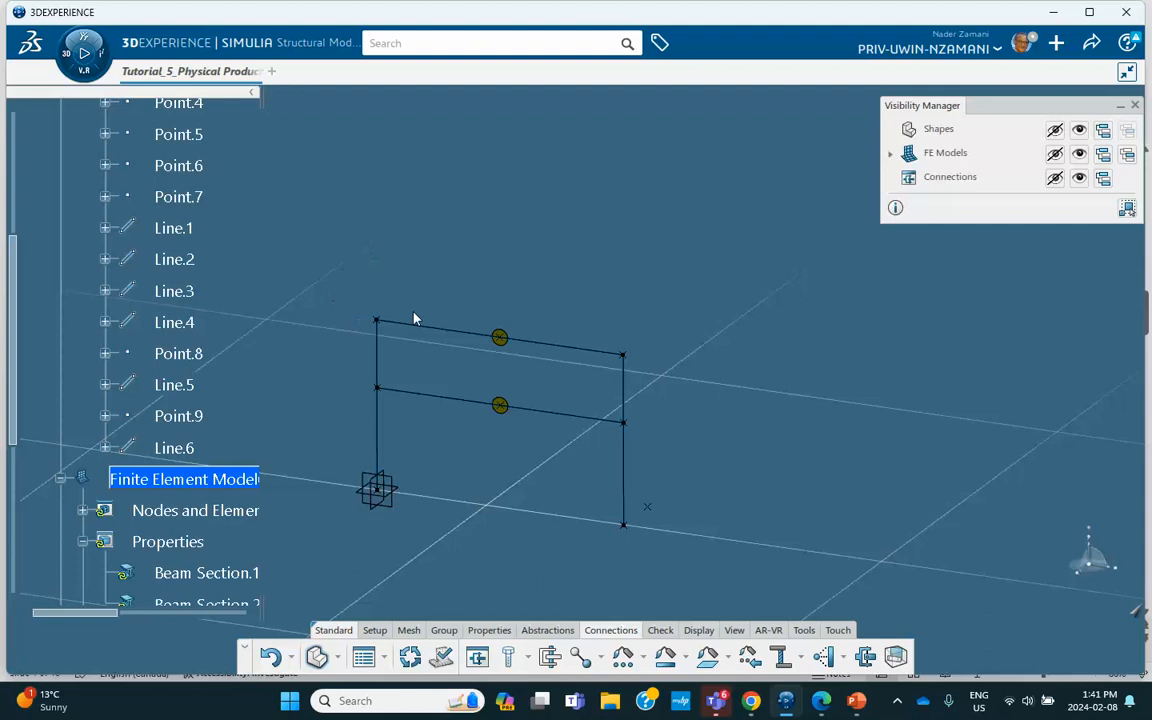
- Start a Tie connection and consult its main and secondary edge selections on slide 7 of the PowerPoint tutorial
scroll(167, 310, "down", 5)
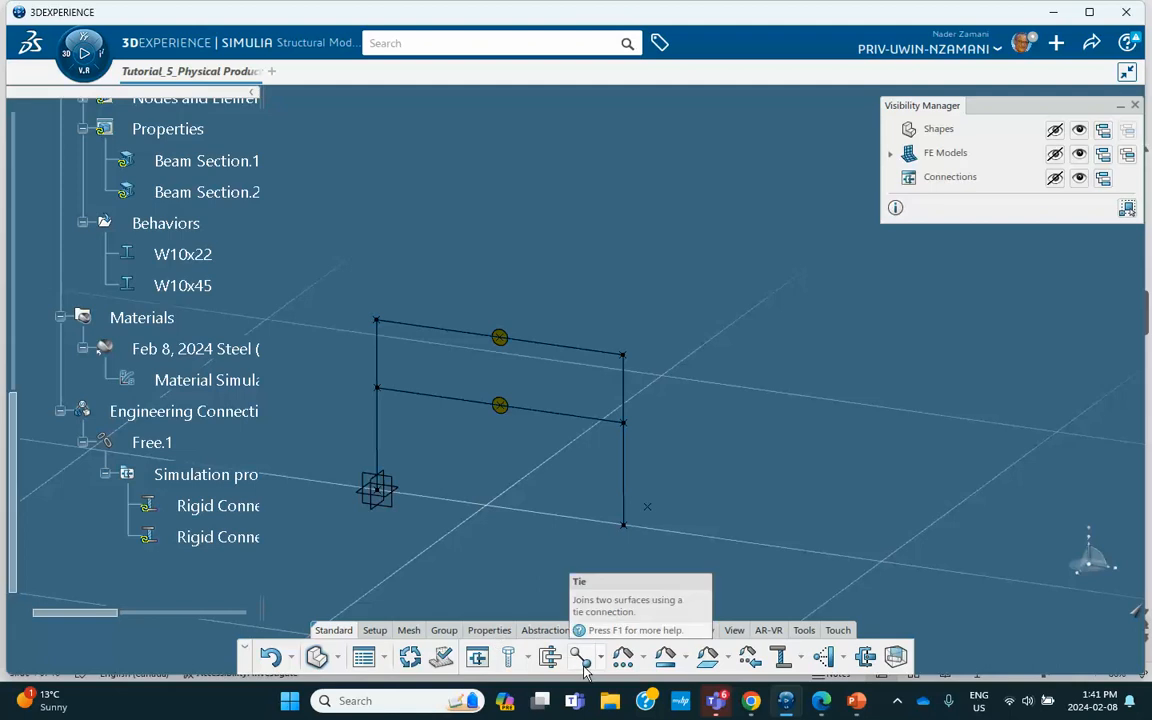
left_click(580, 658)
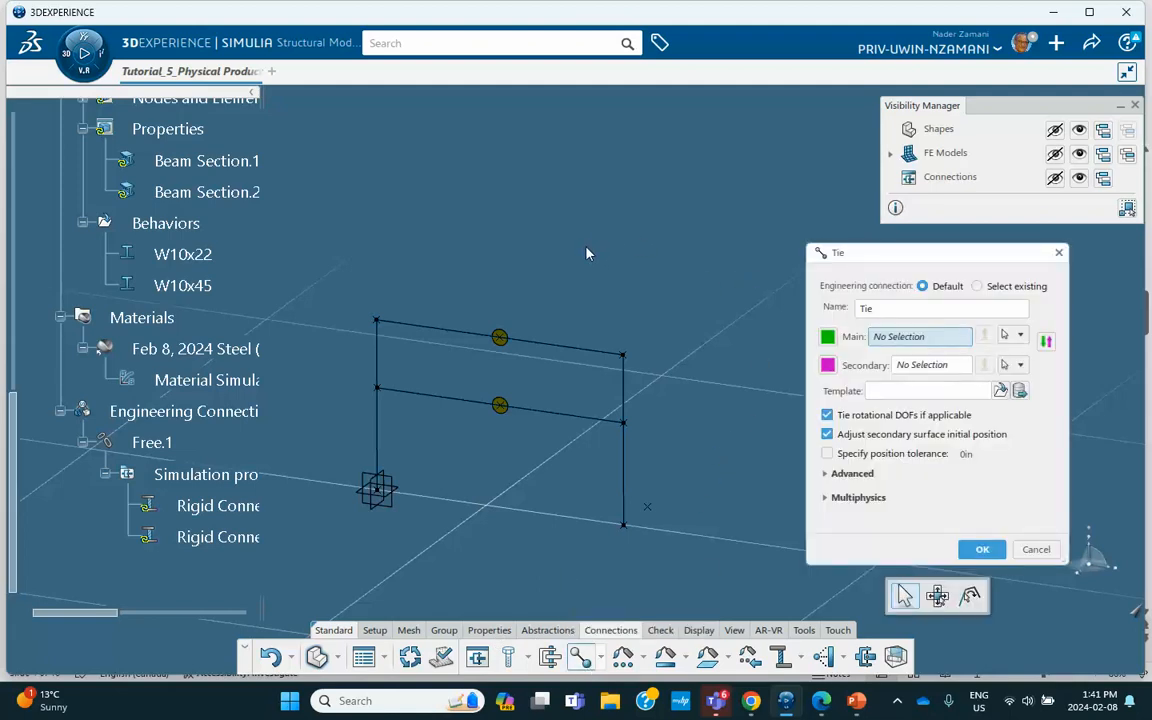
key("alt+Tab")
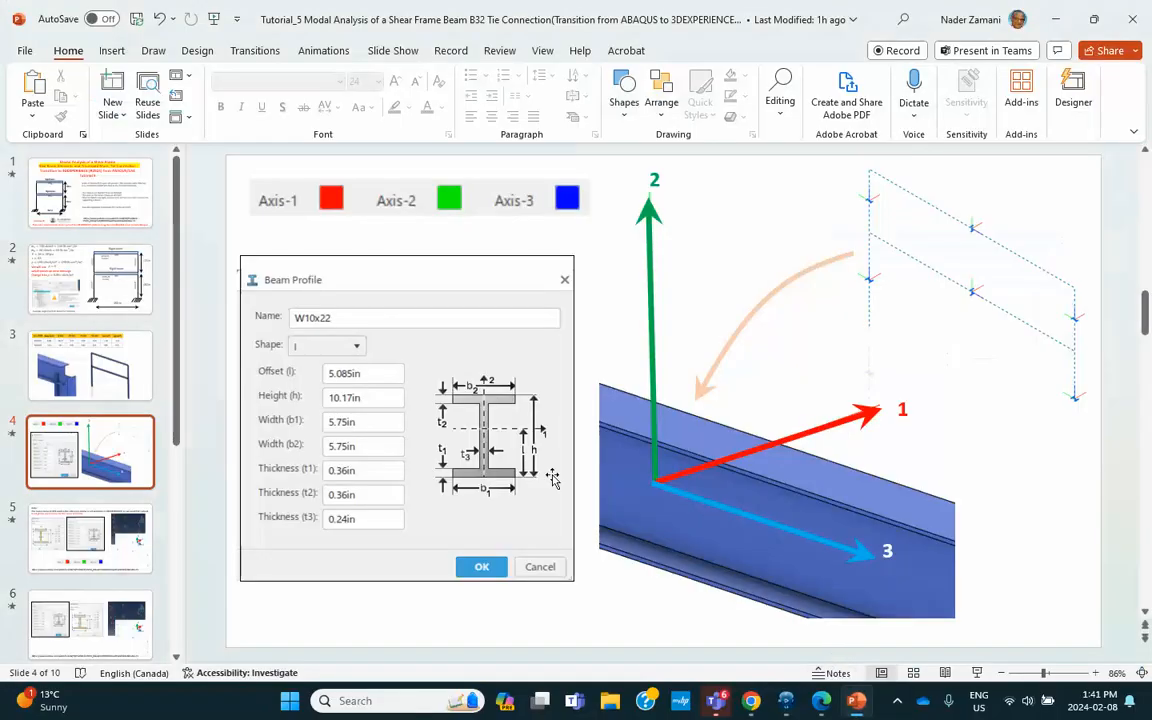
scroll(137, 458, "down", 3)
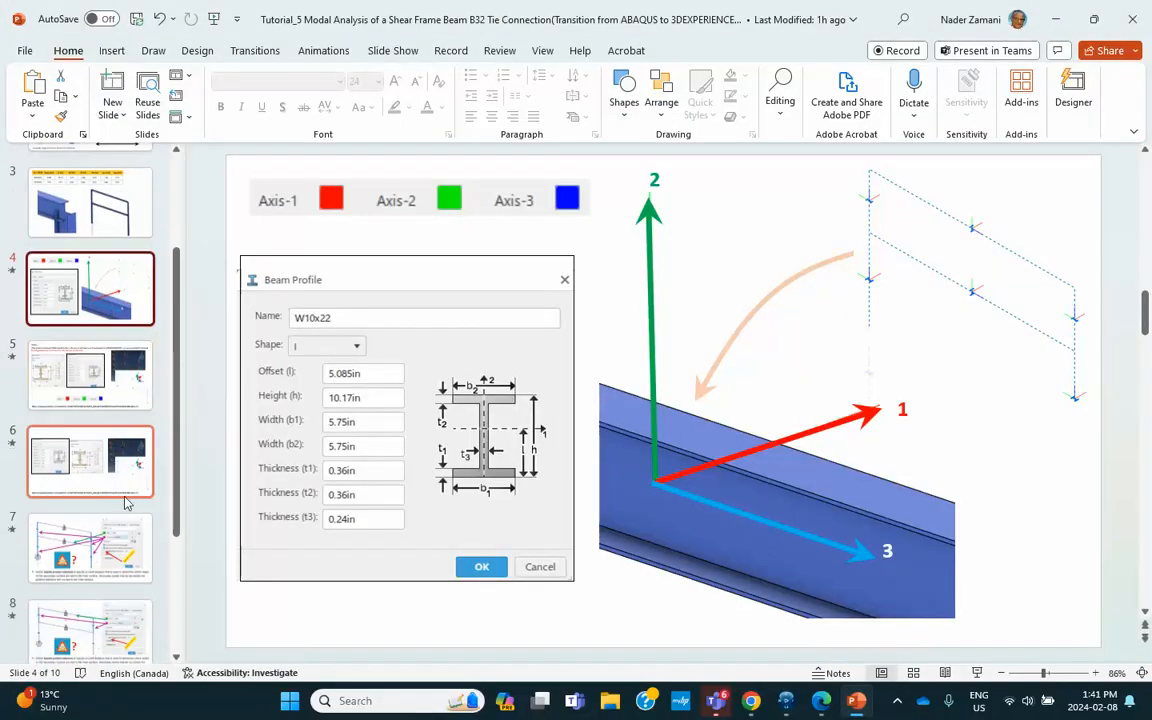
left_click(125, 533)
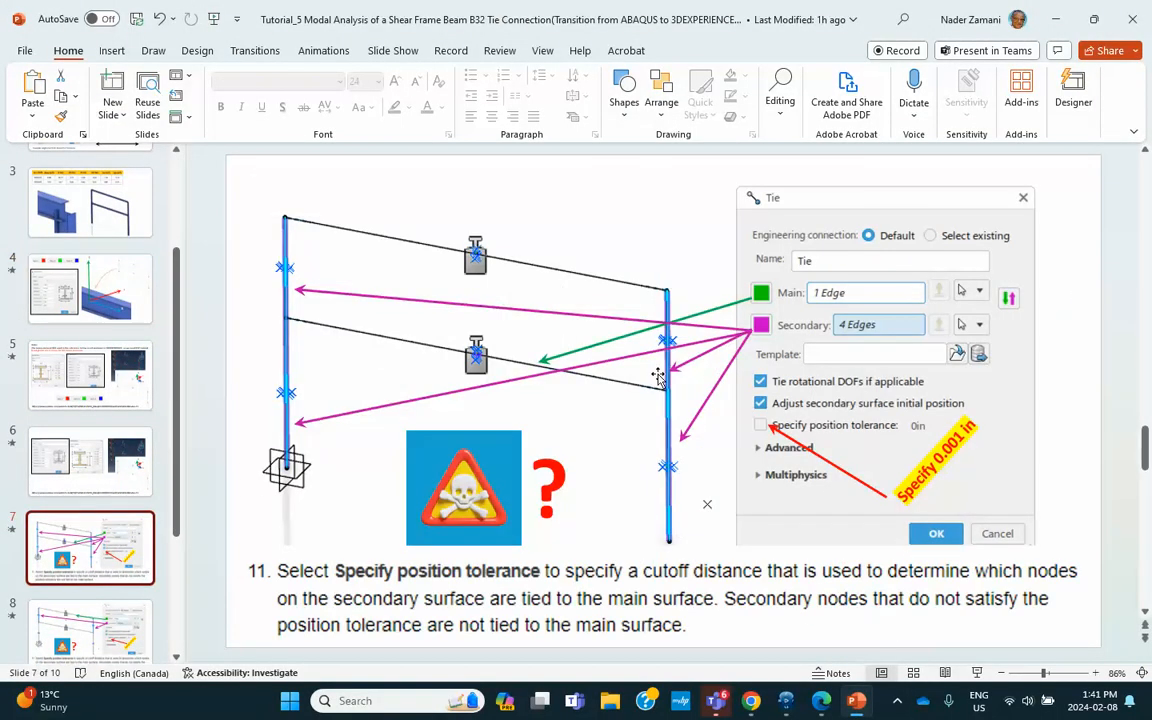
left_click(1054, 19)
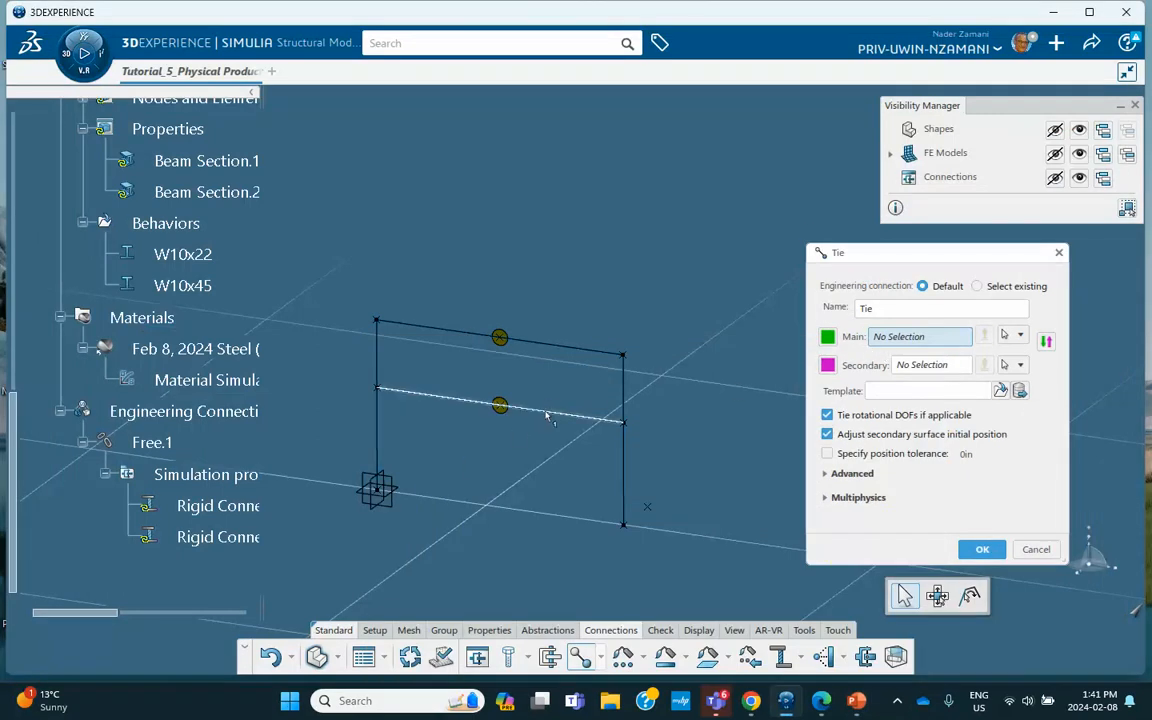
- Create the tie with the lower horizontal beam as Main and all four column segments as Secondary
left_click(548, 418)
left_click(915, 366)
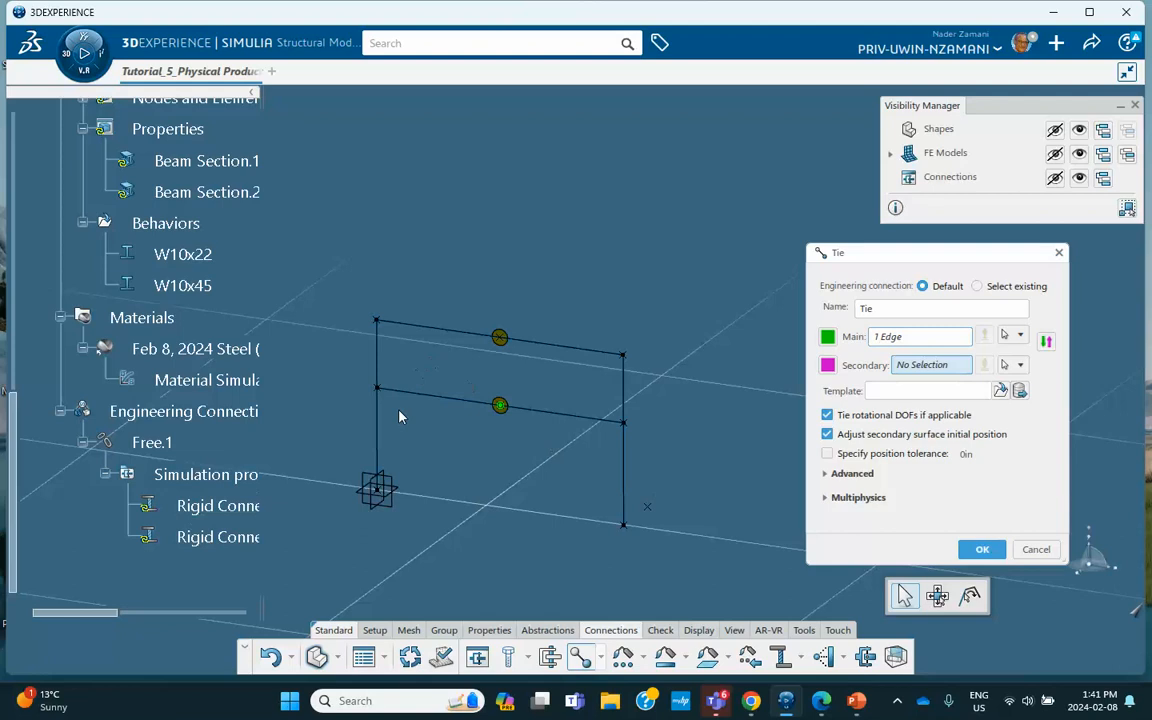
left_click(378, 445)
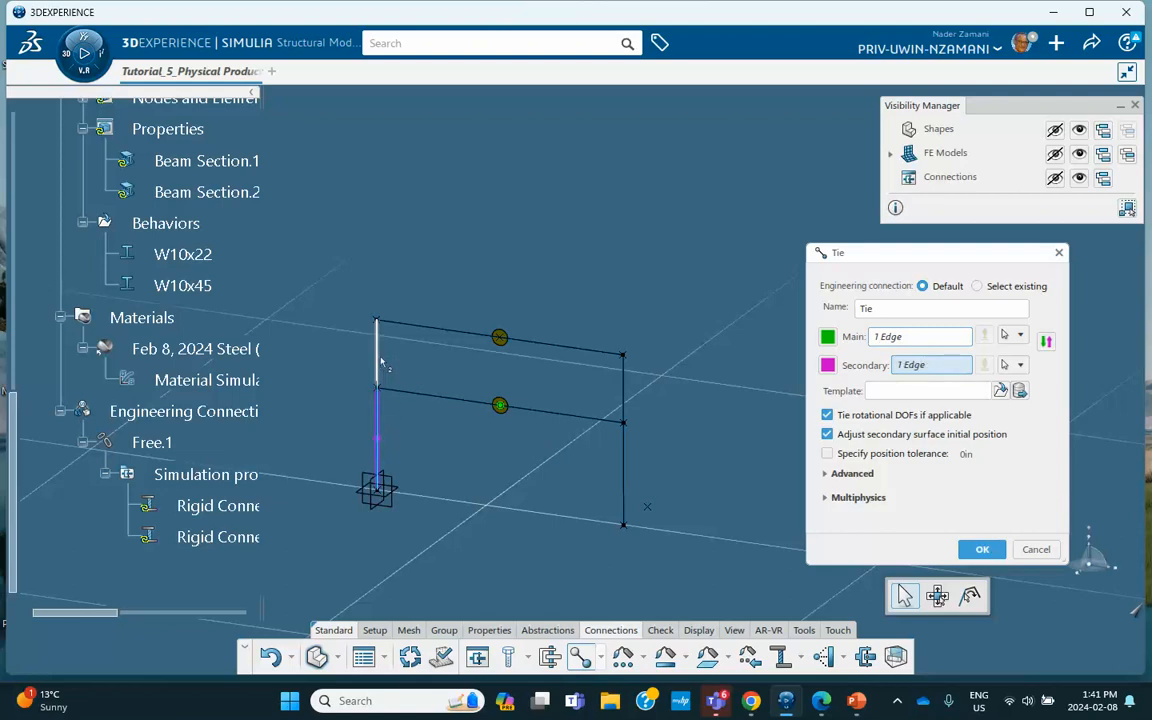
left_click(624, 489)
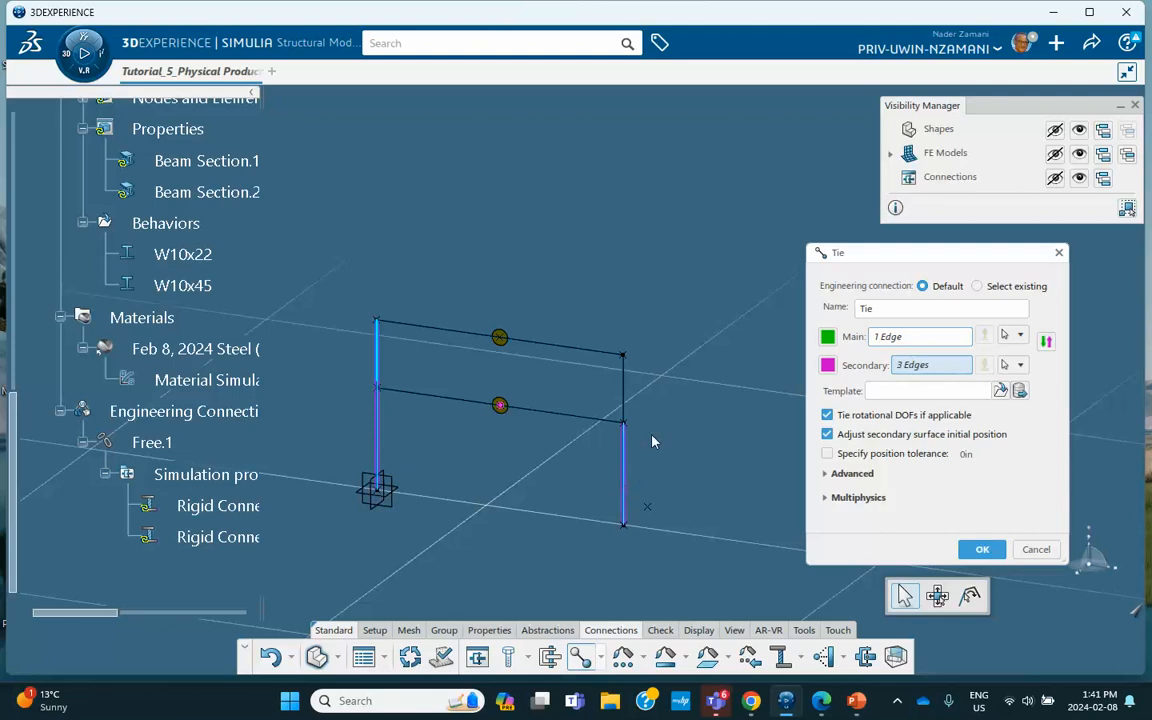
left_click(624, 389)
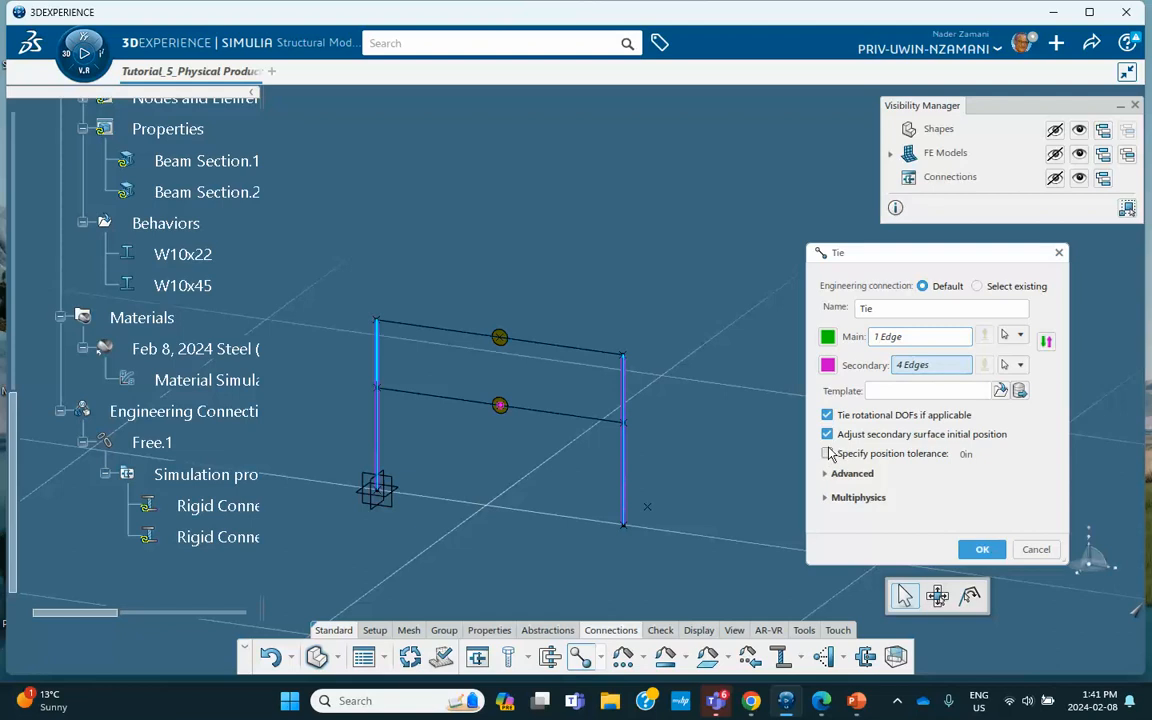
left_click(982, 553)
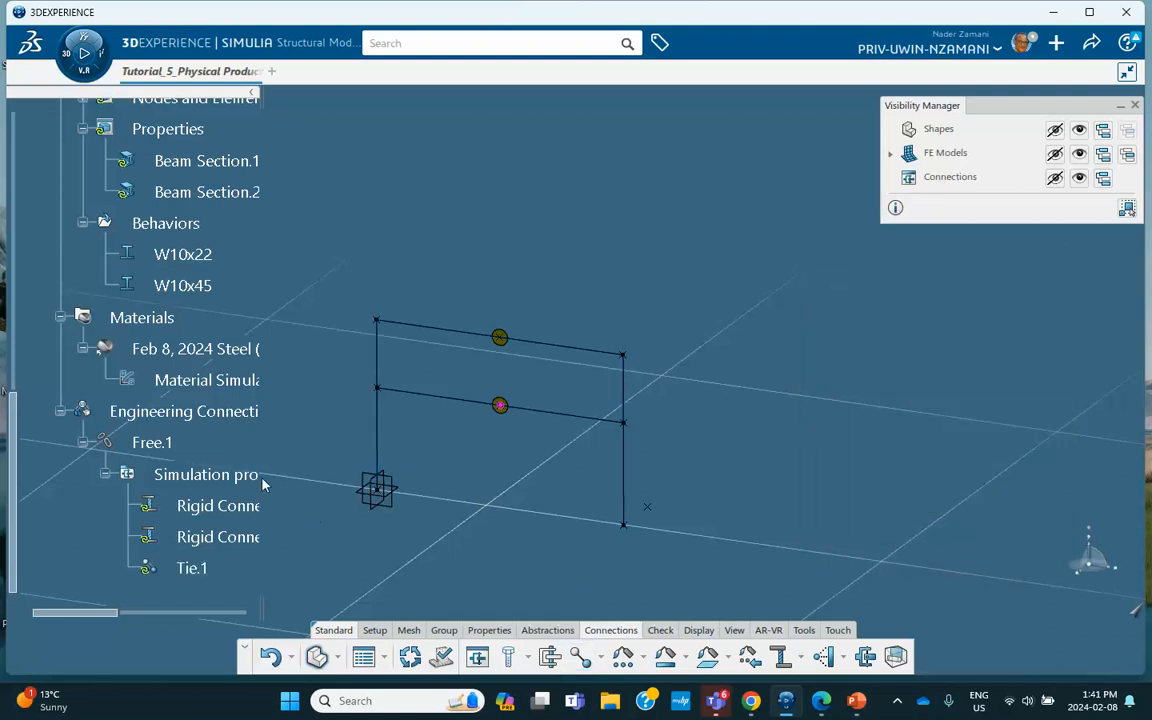
- Start a second Tie with the top horizontal beam as Main and the two upper column segments as Secondary
scroll(263, 484, "down", 2)
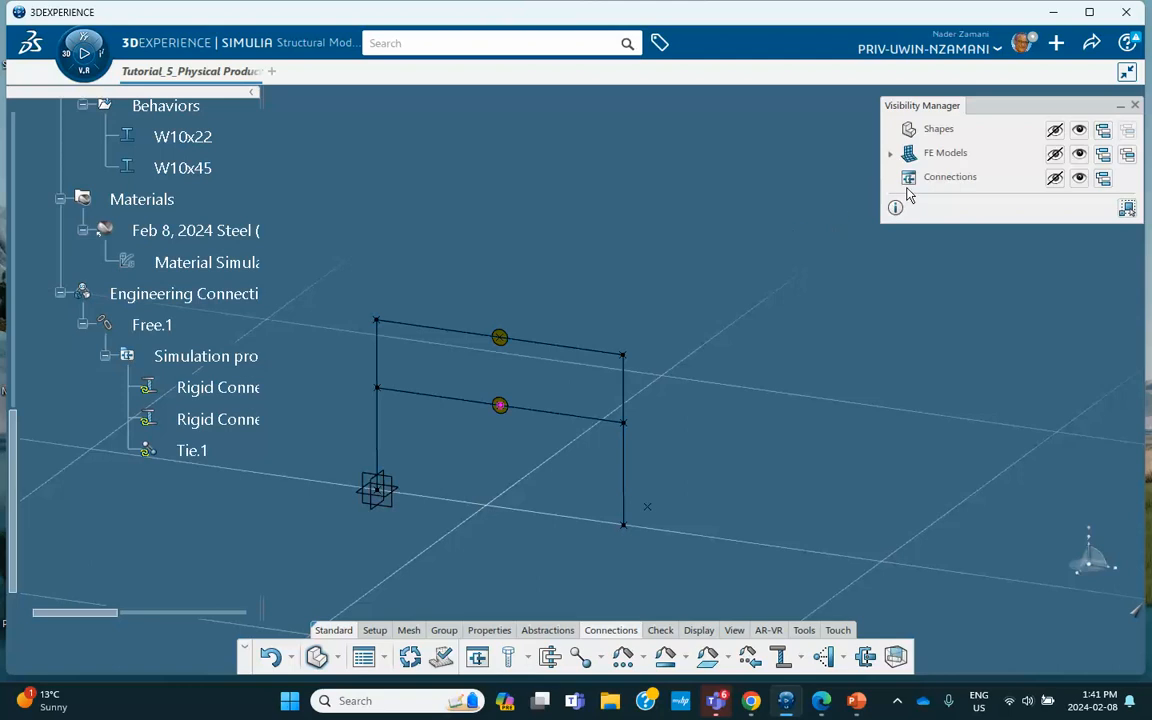
left_click(579, 656)
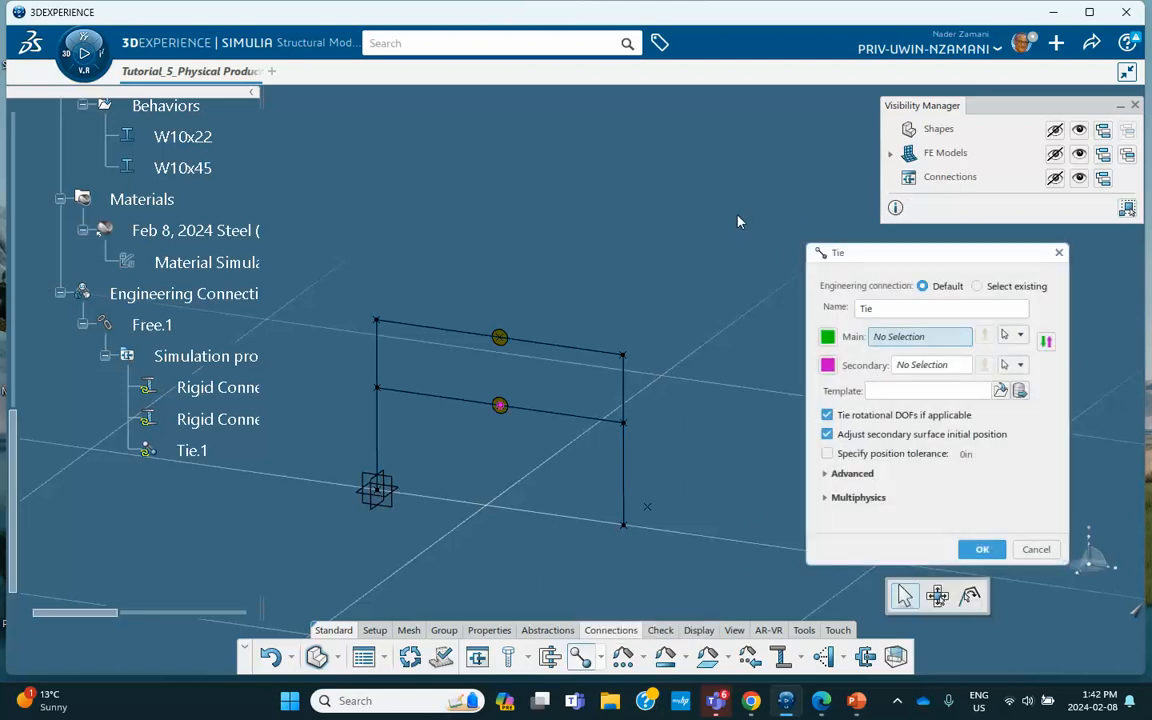
left_click(557, 349)
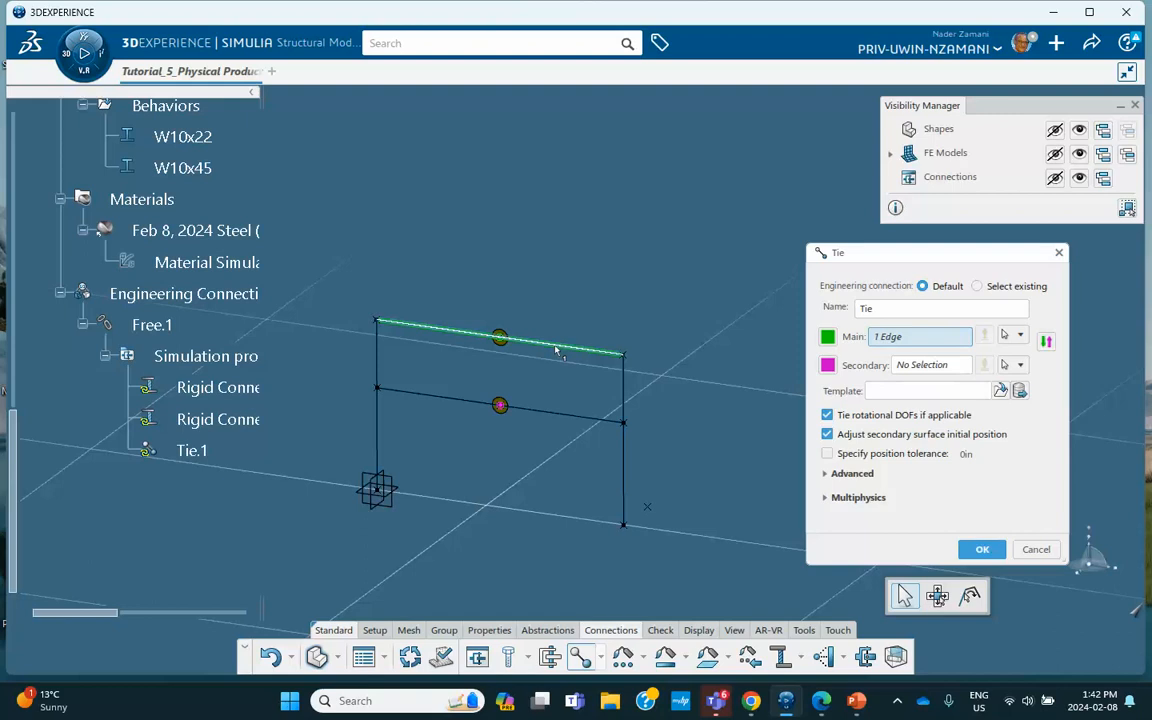
left_click(921, 366)
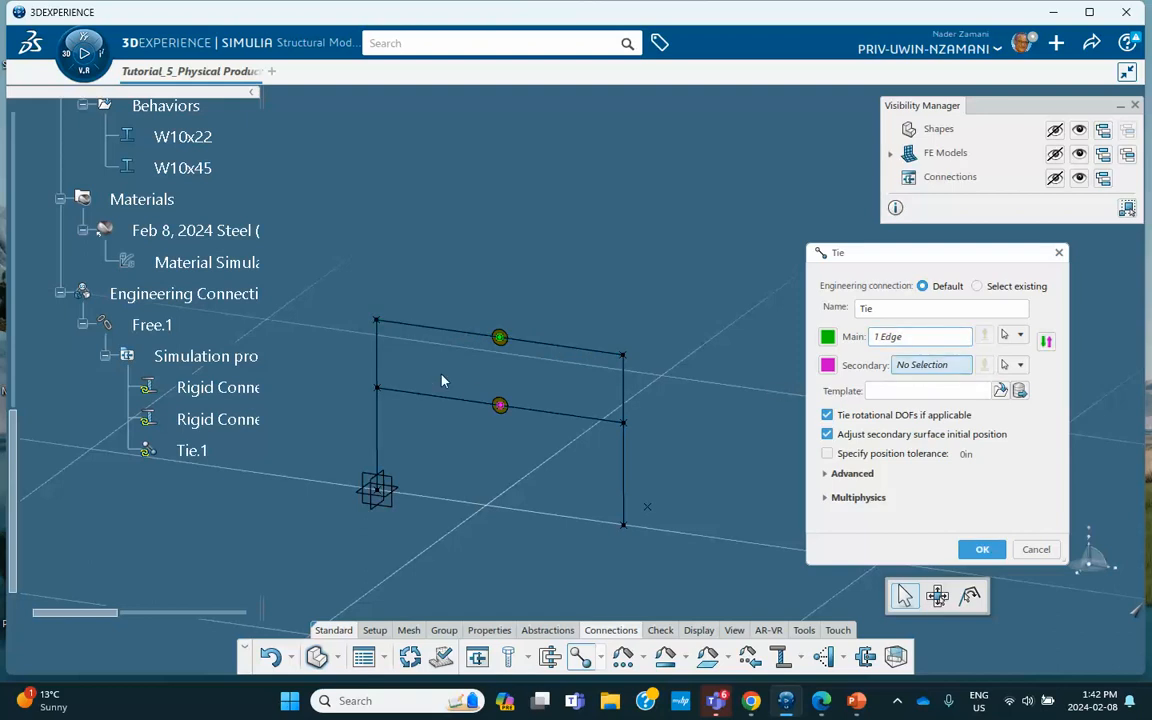
left_click(380, 352)
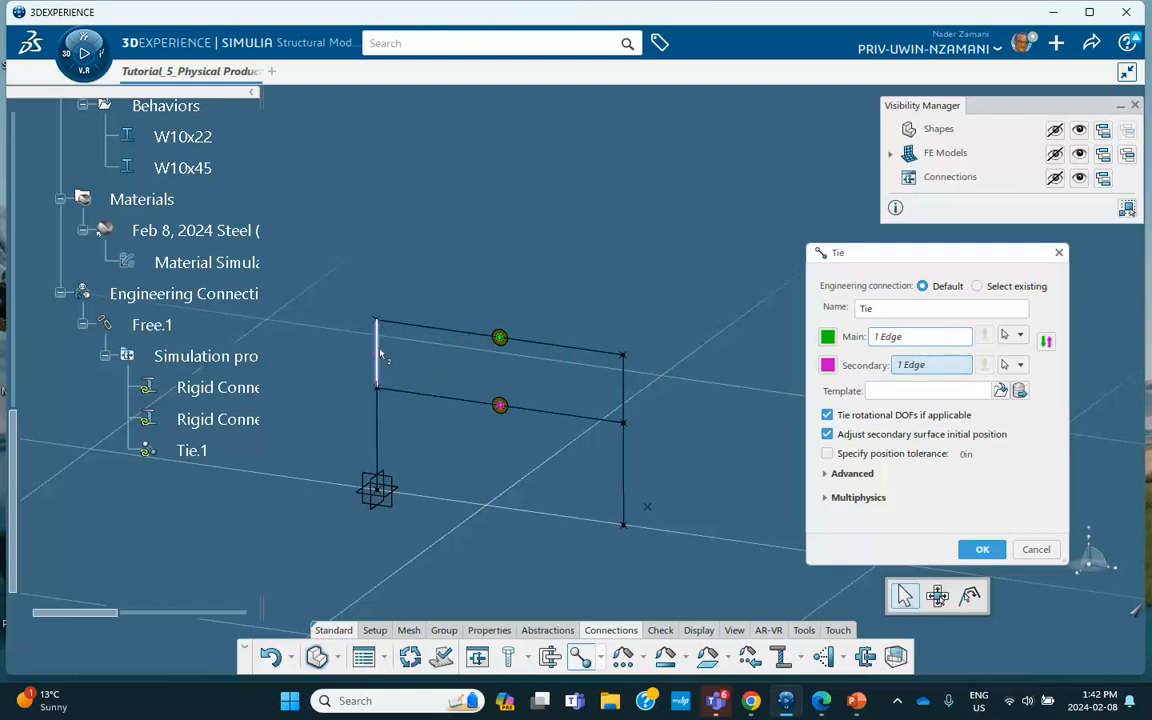
left_click(622, 385)
- Compare the second tie with slide 8 of the PowerPoint tutorial, then create it and save the model
left_click(855, 701)
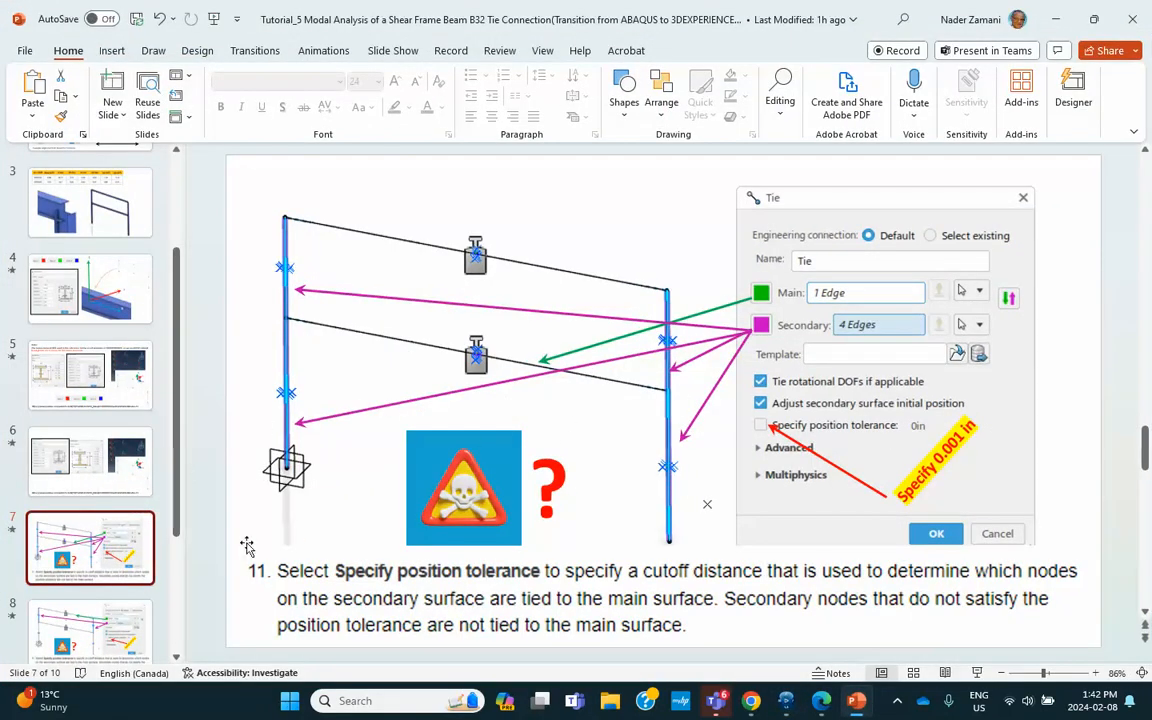
left_click(92, 615)
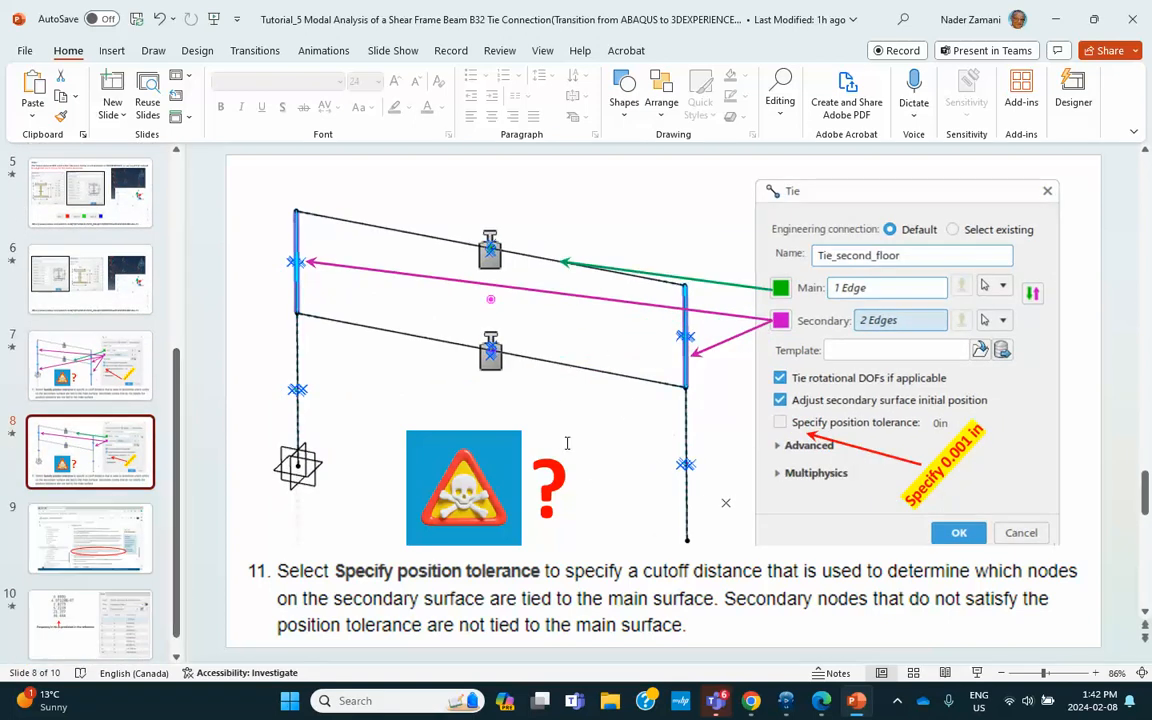
key("alt+Tab")
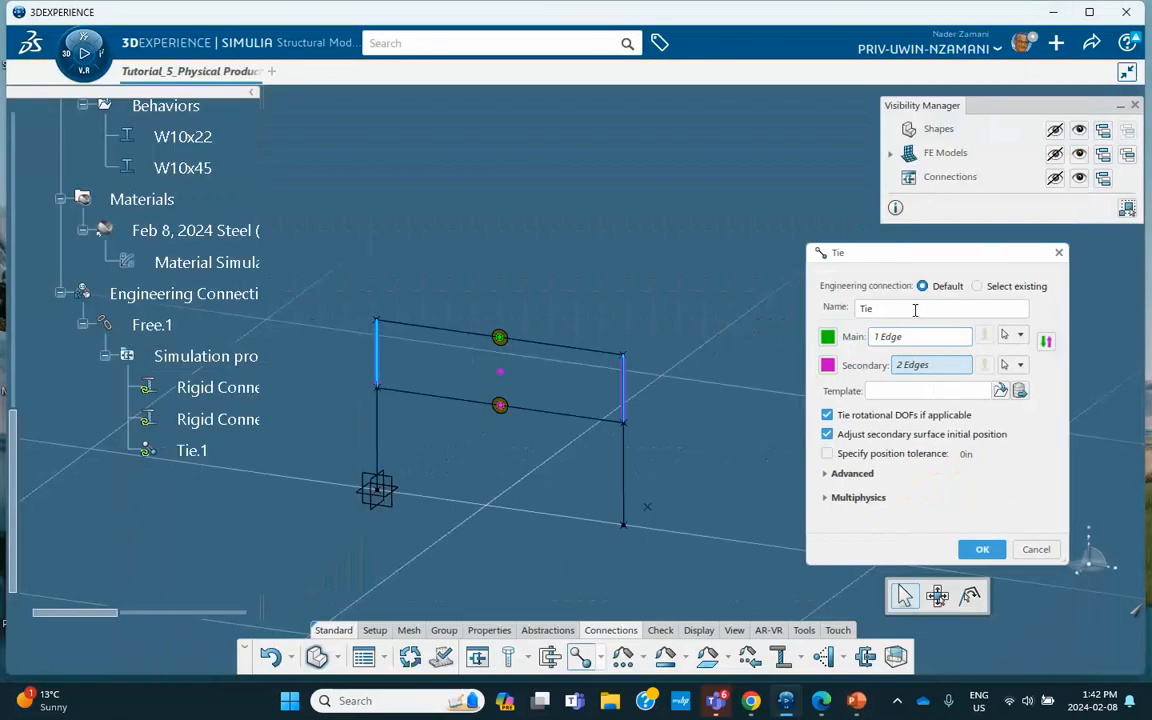
left_click(982, 550)
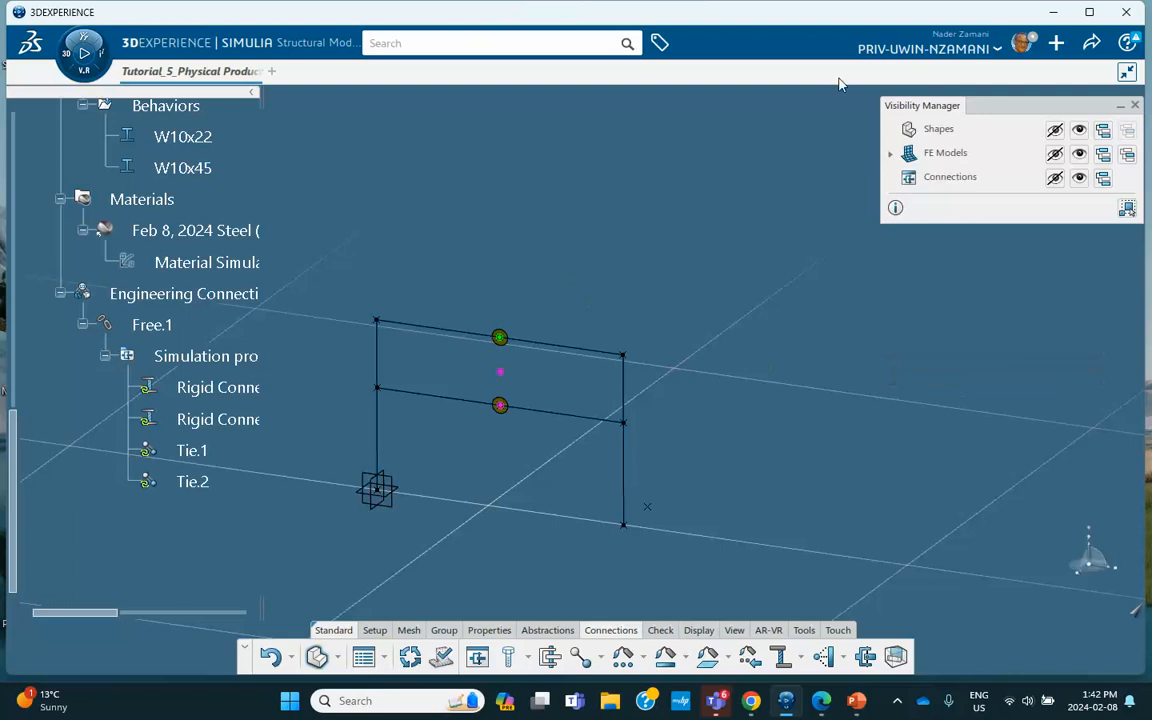
left_click(1091, 42)
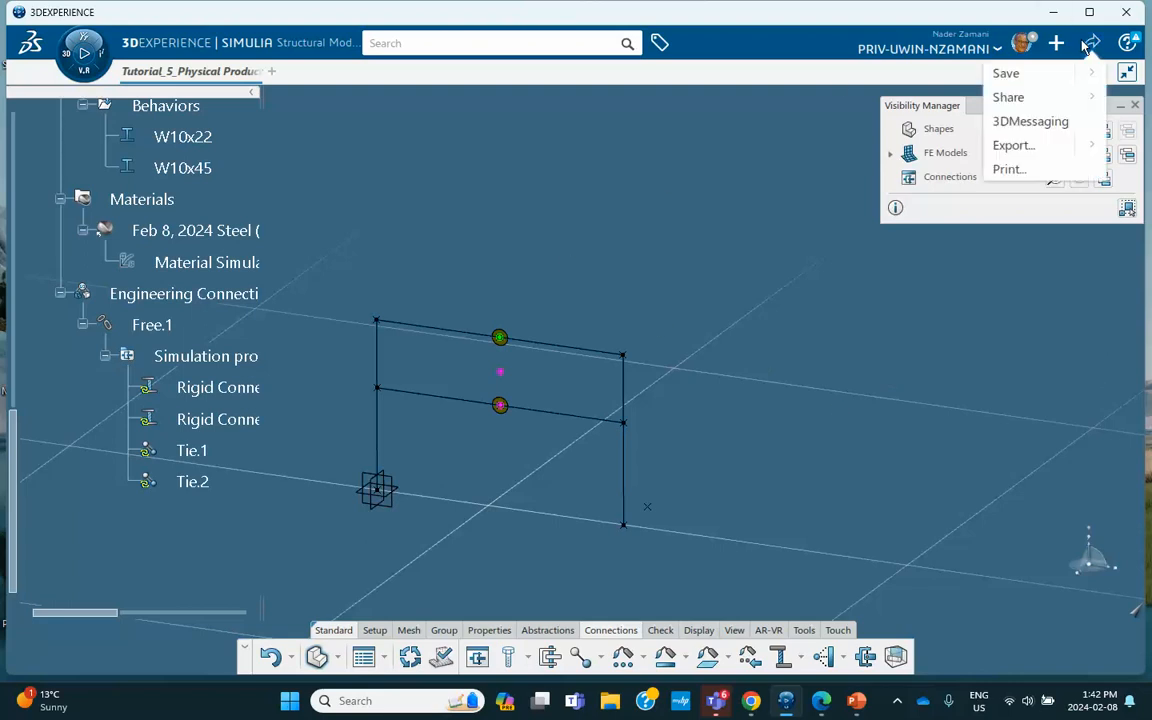
left_click(1021, 85)
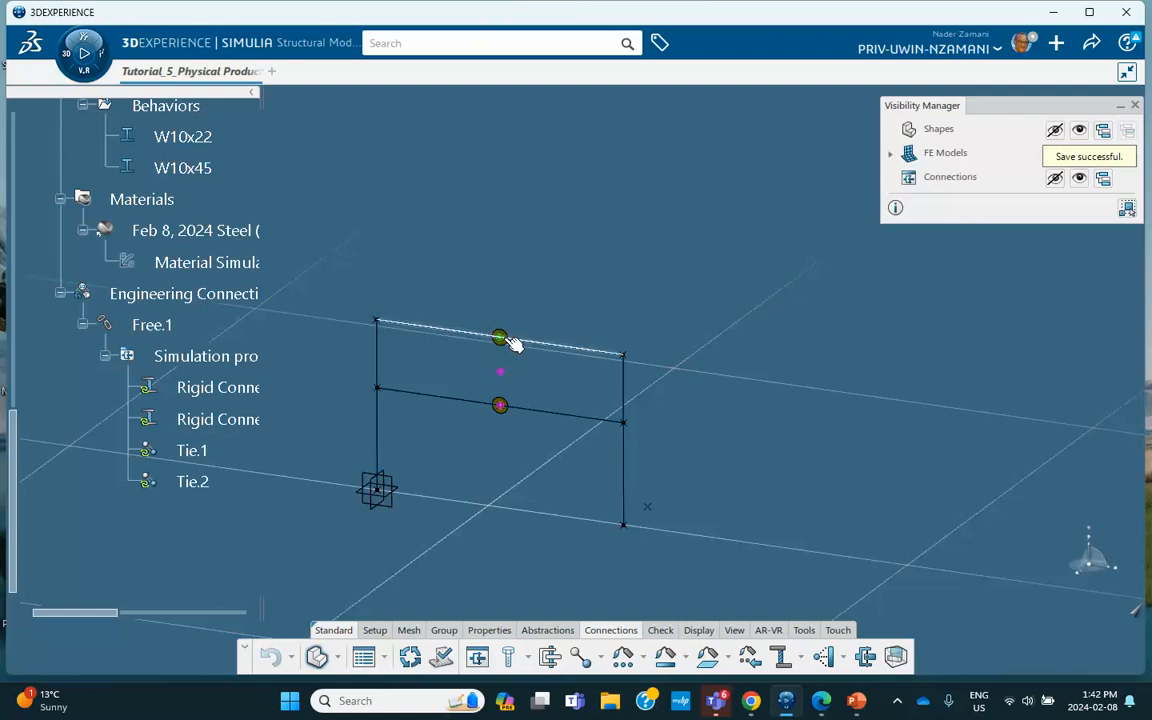
- Start a Point Inertia abstraction with Point.8 on the lower horizontal beam as its support
left_click(547, 630)
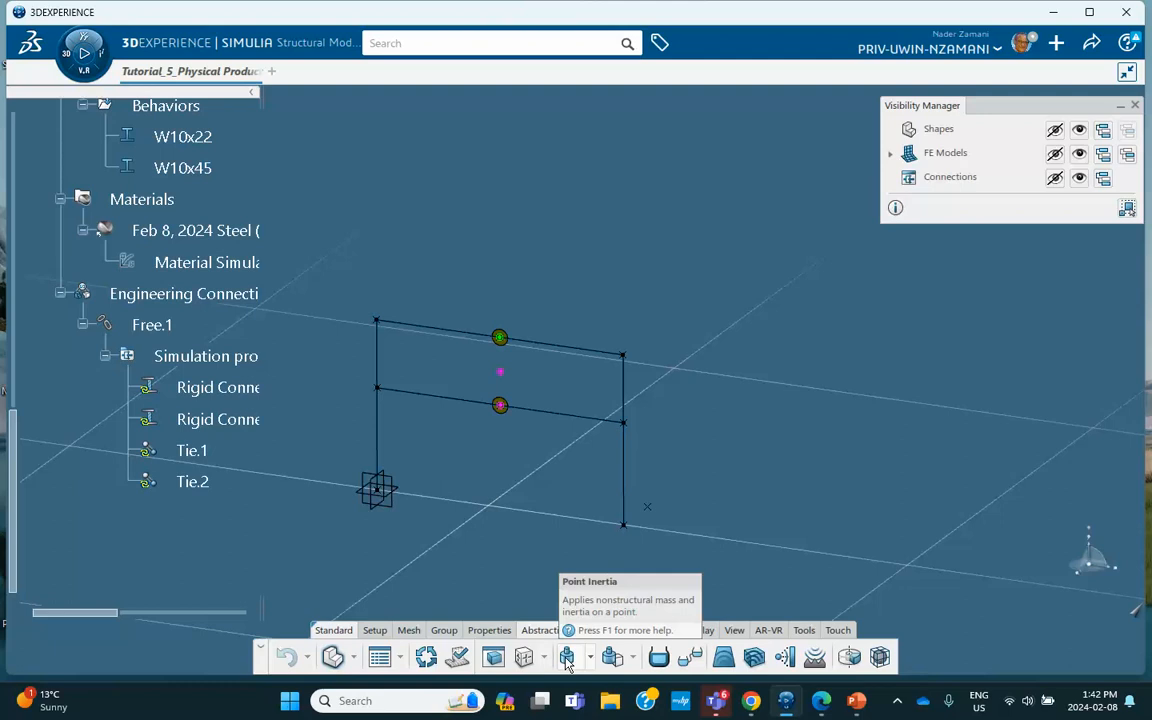
left_click(566, 658)
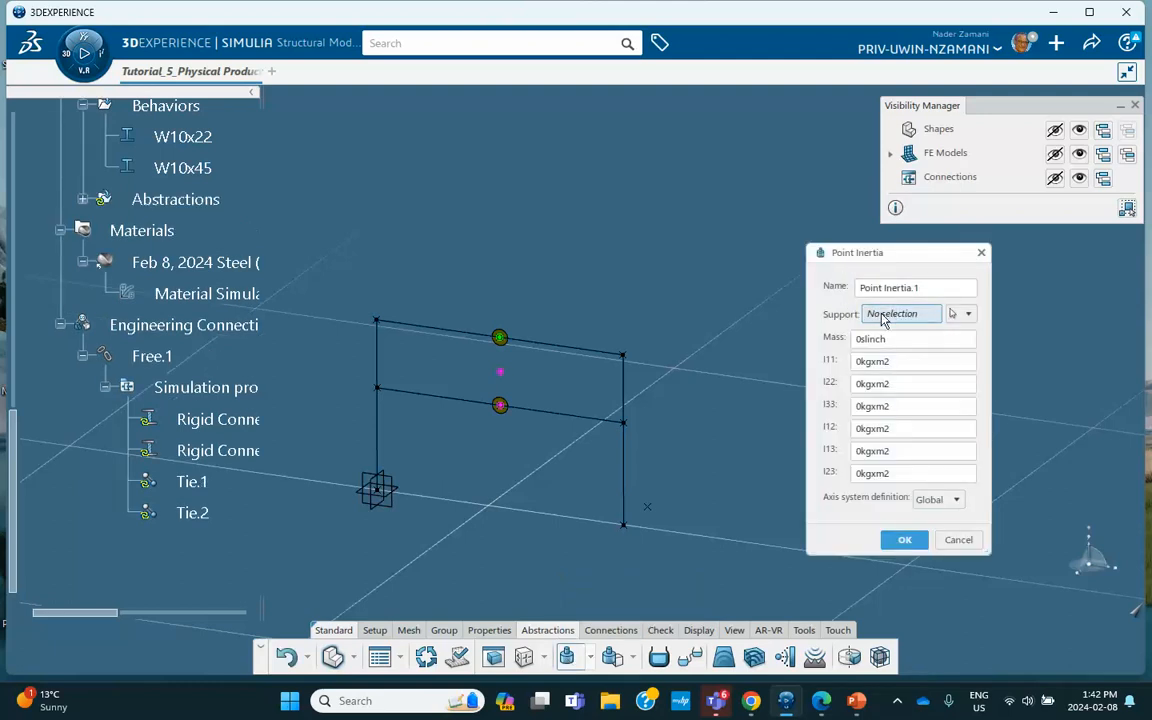
scroll(218, 281, "up", 5)
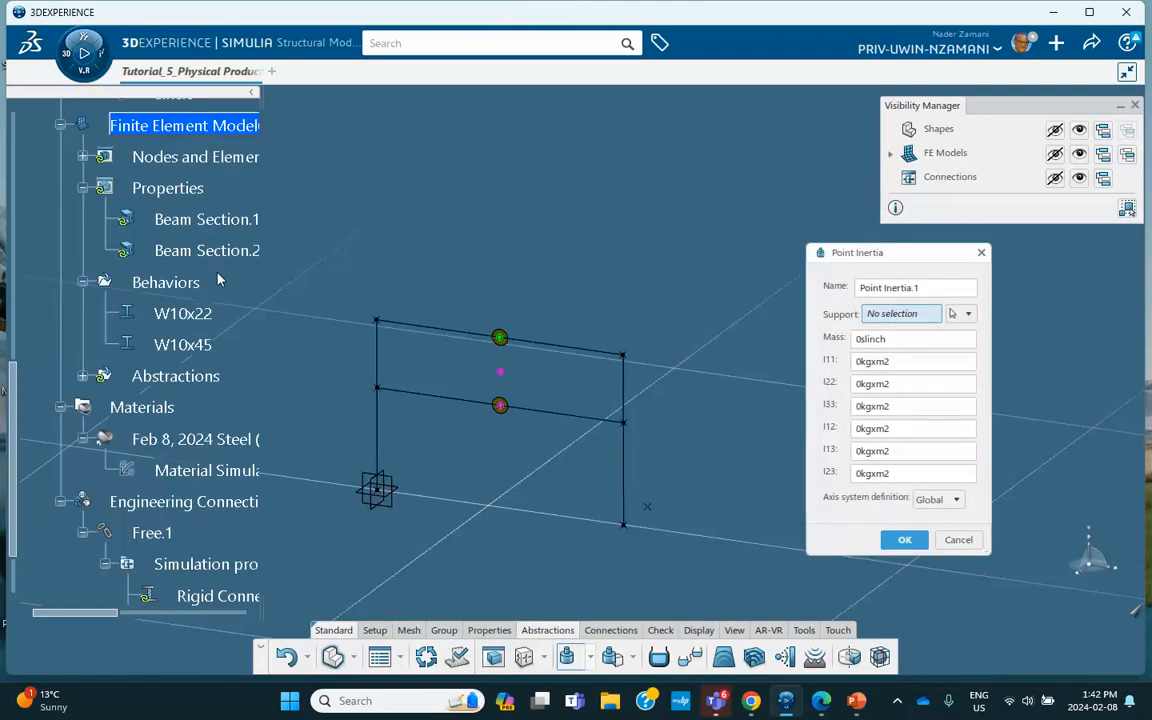
scroll(218, 281, "down", 3)
scroll(192, 247, "up", 8)
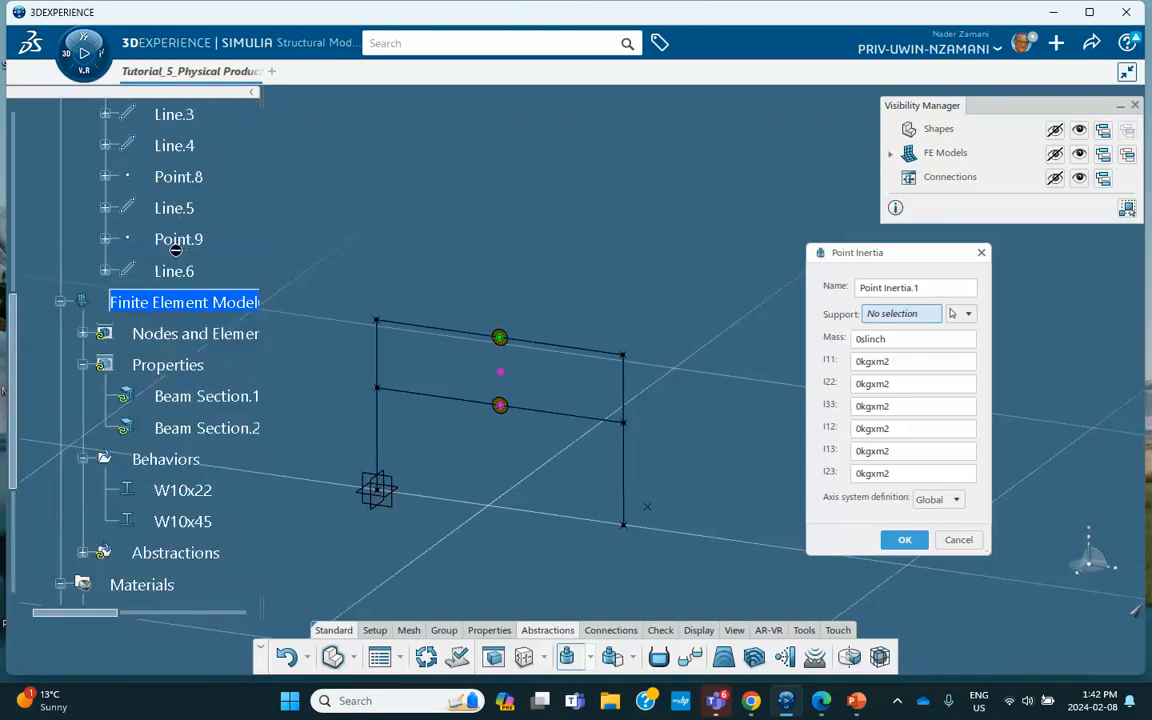
left_click(198, 177)
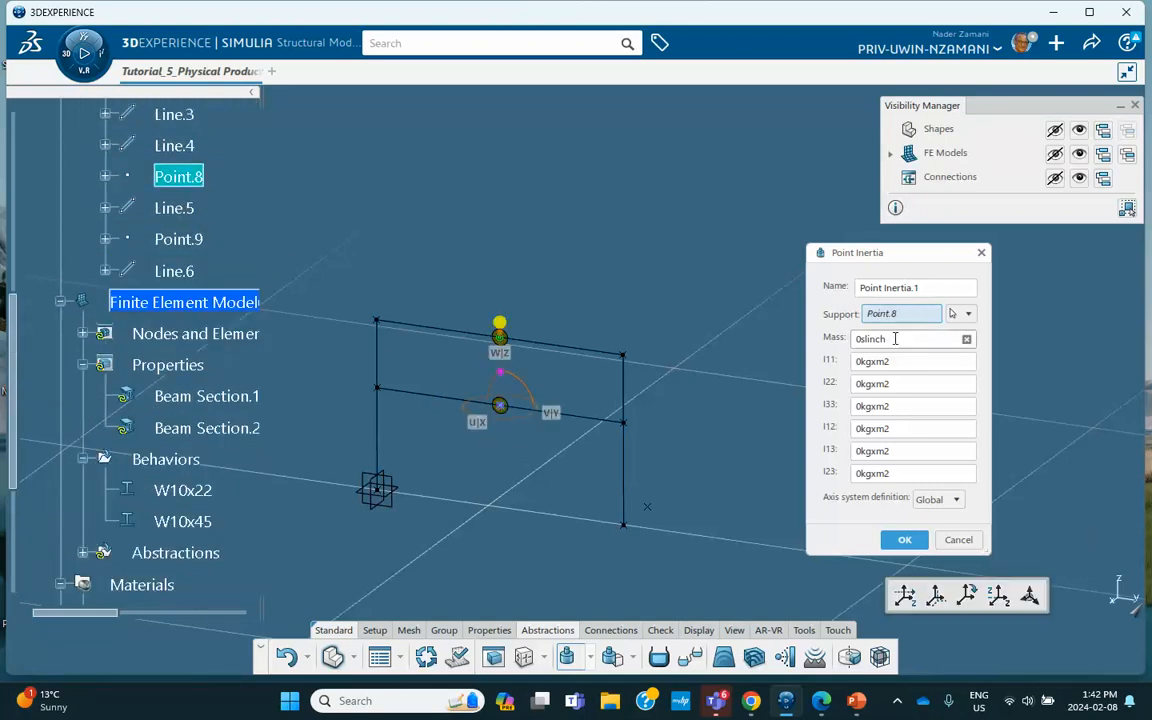
- Switch to the PowerPoint tutorial and look up the floor masses m1 and m2 on slide 2
left_click(856, 701)
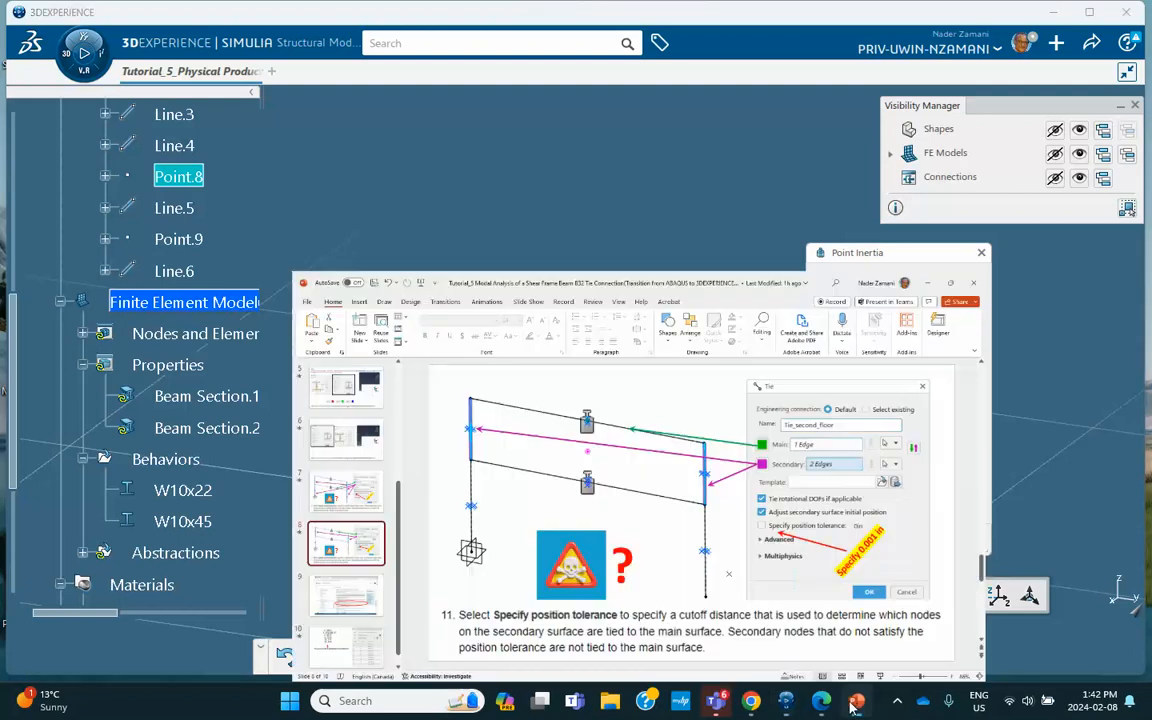
scroll(100, 244, "up", 3)
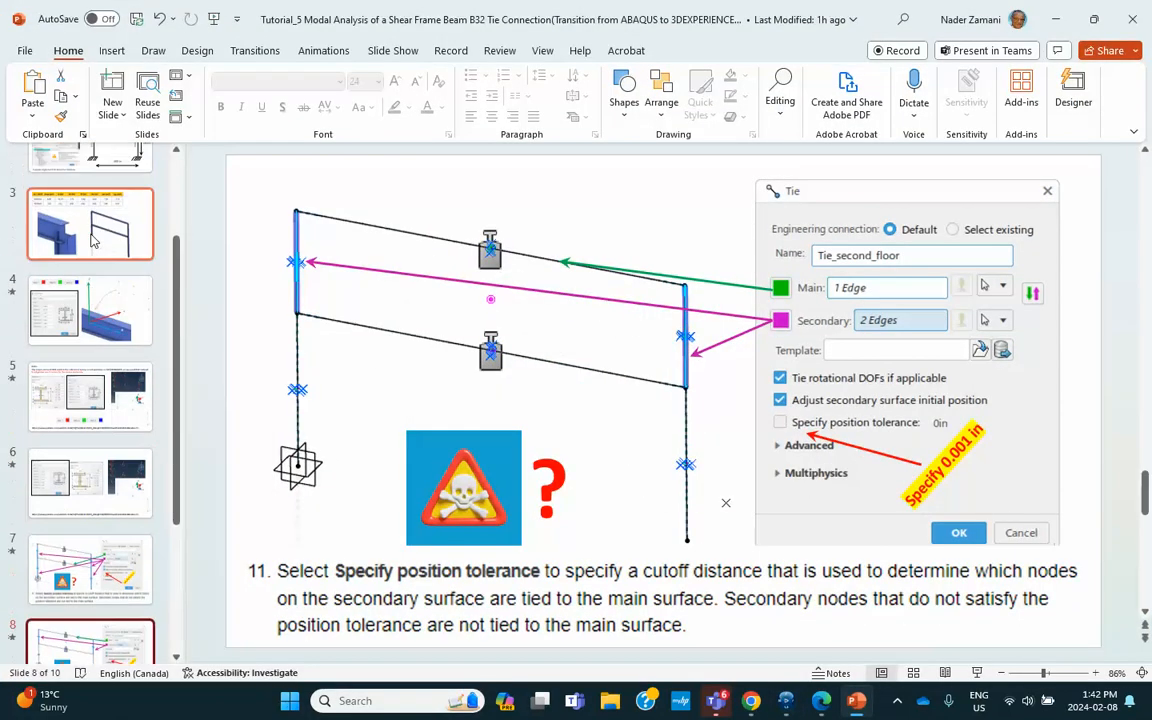
scroll(93, 240, "up", 1)
left_click(93, 230)
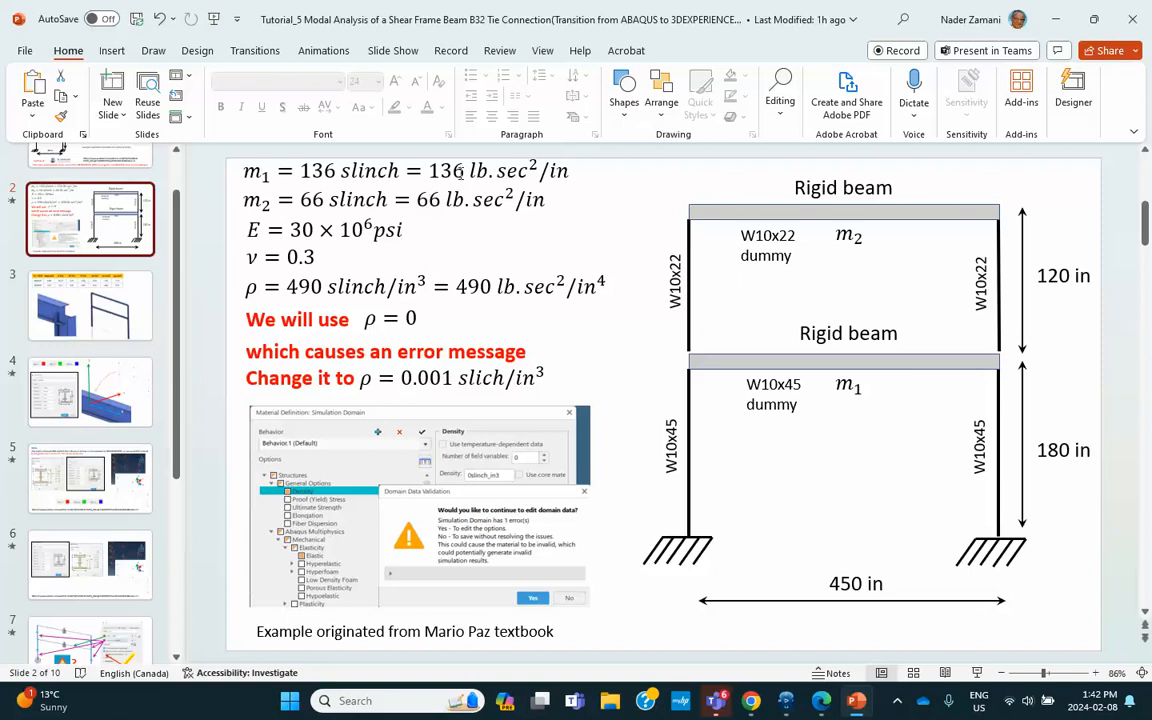
- Back in 3DEXPERIENCE, set the point inertia's mass to 136 slinch and create it
left_click(1055, 19)
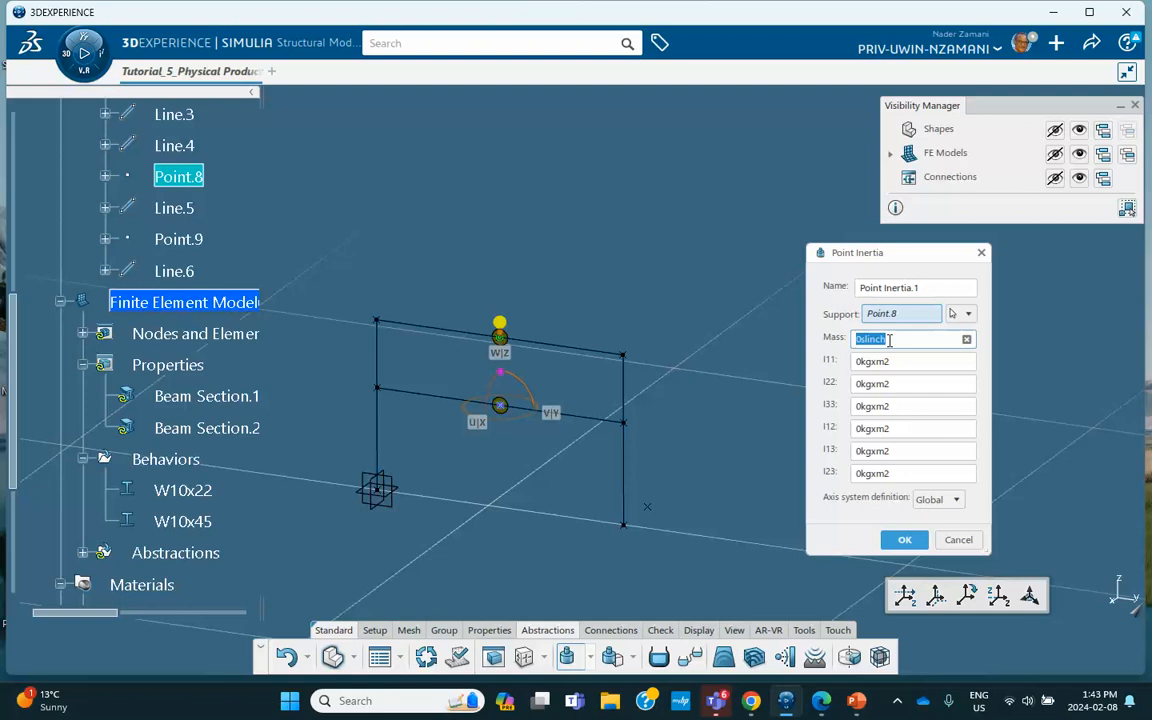
type("136")
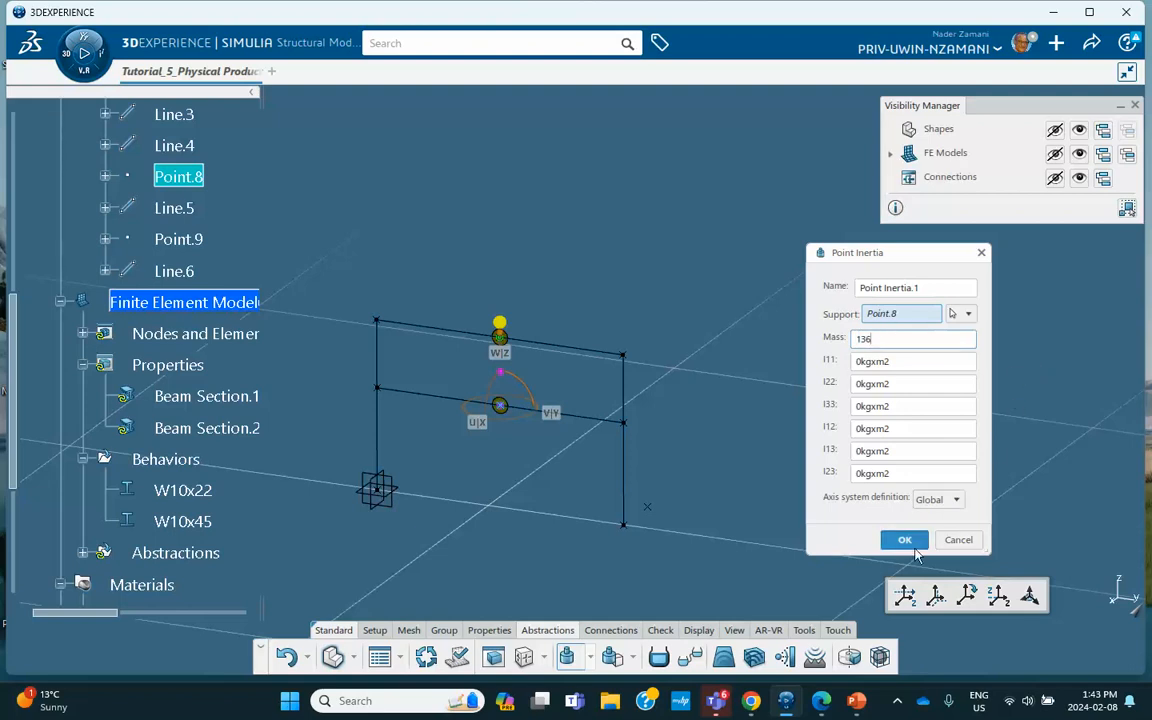
left_click(906, 542)
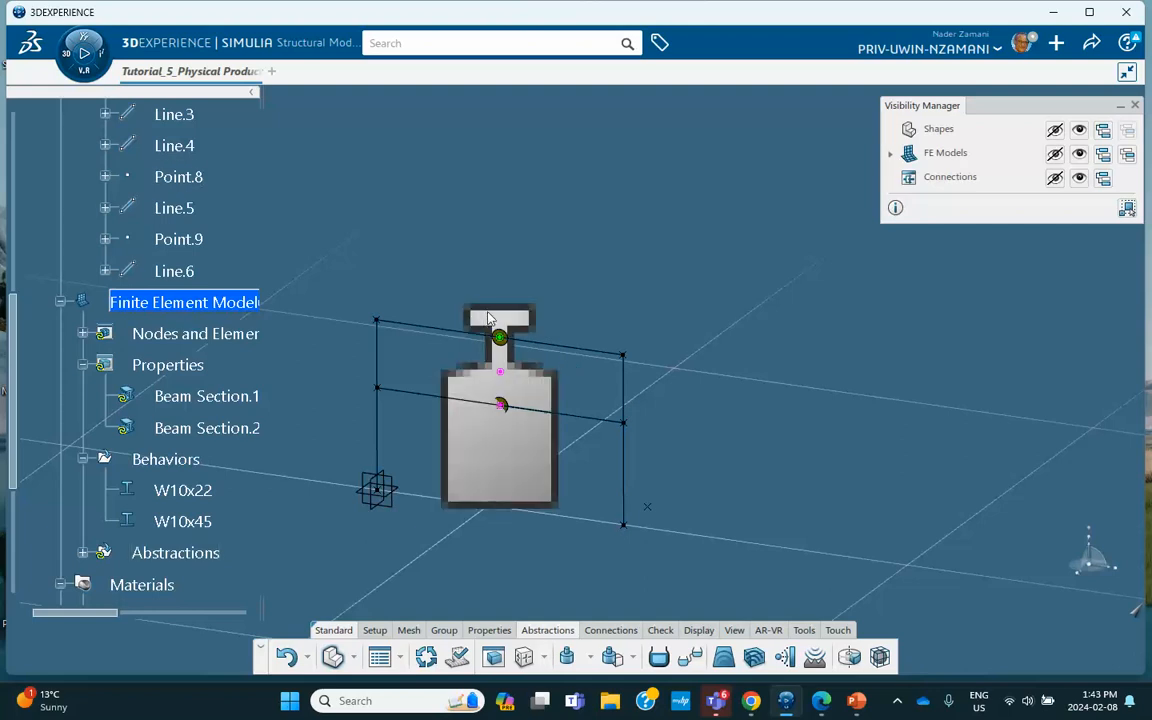
- Reduce the symbol size in the display preferences to about 116%
left_click(698, 631)
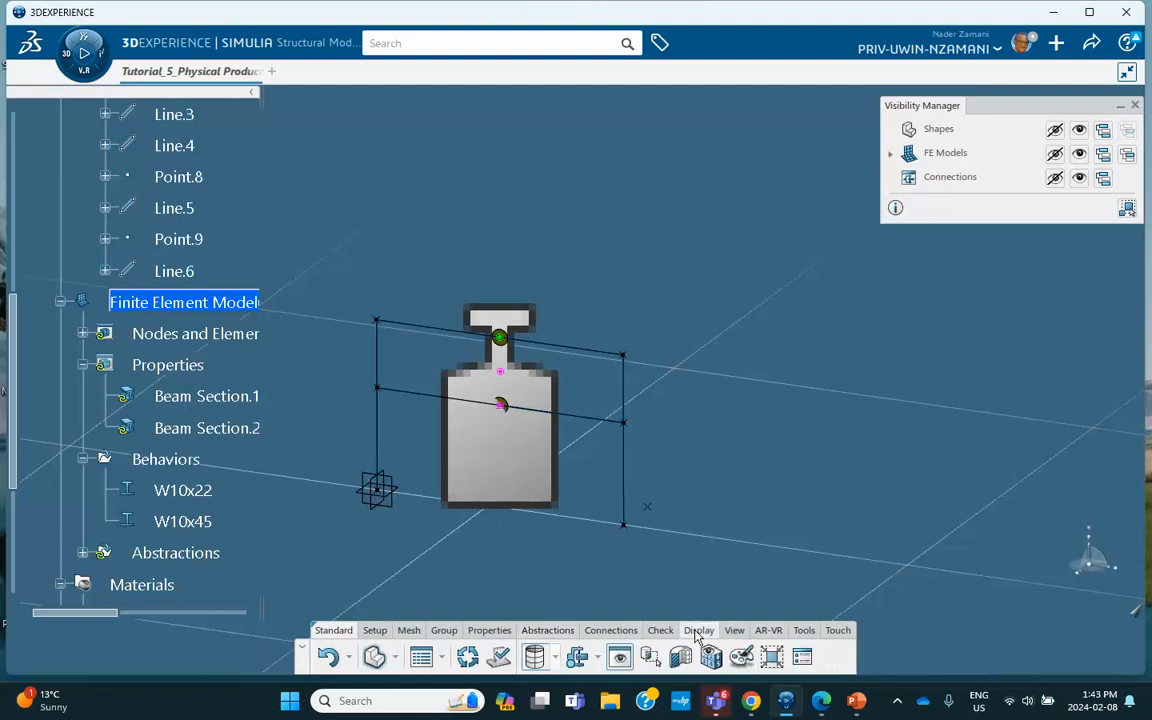
left_click(802, 657)
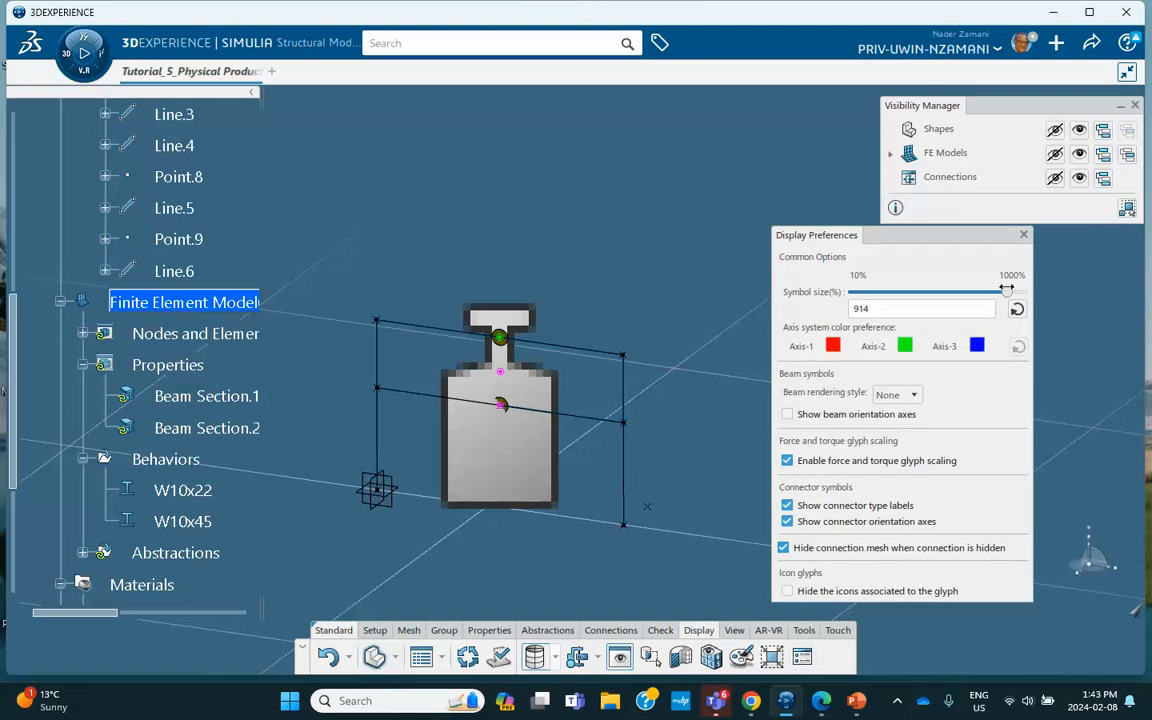
left_click_drag(1006, 292, 872, 292)
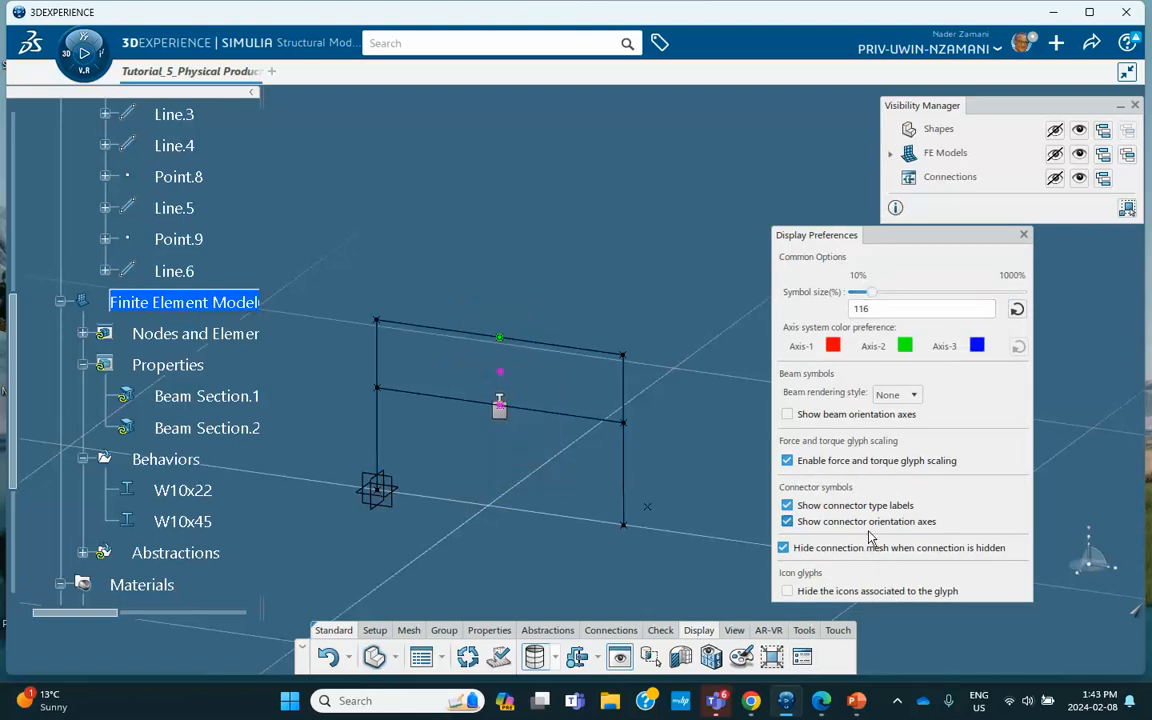
left_click(1024, 236)
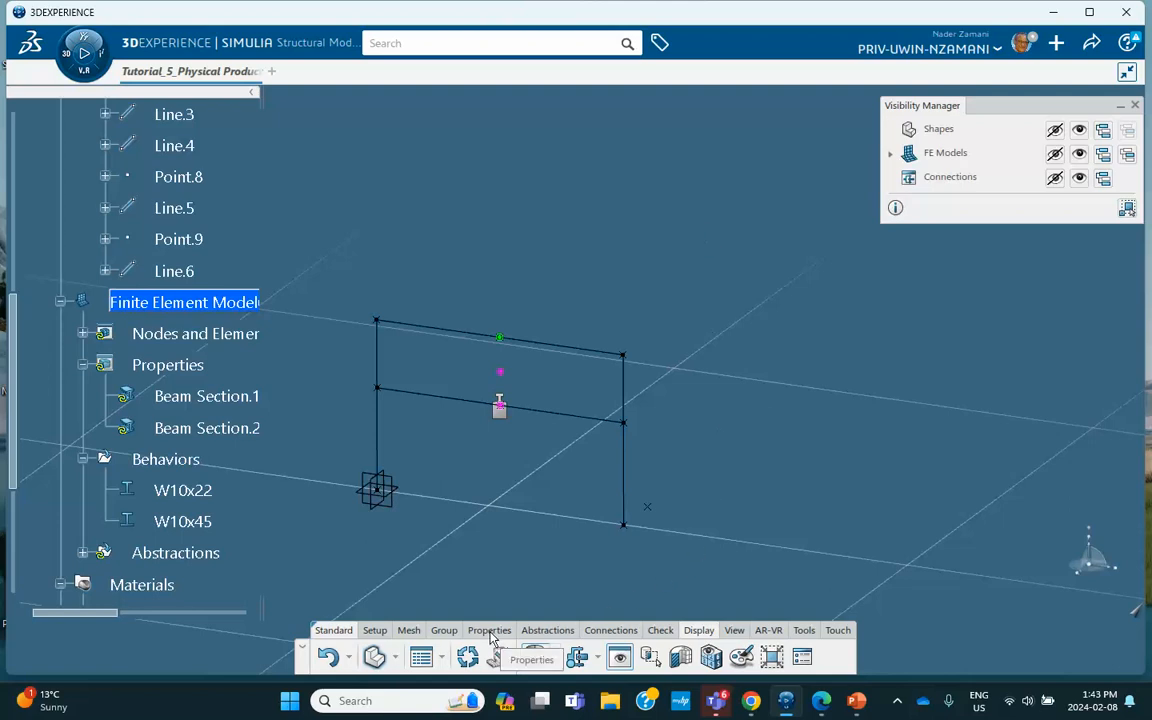
- Create a second Point Inertia on Point.9 of the top beam with a mass of 66 slinch
left_click(547, 630)
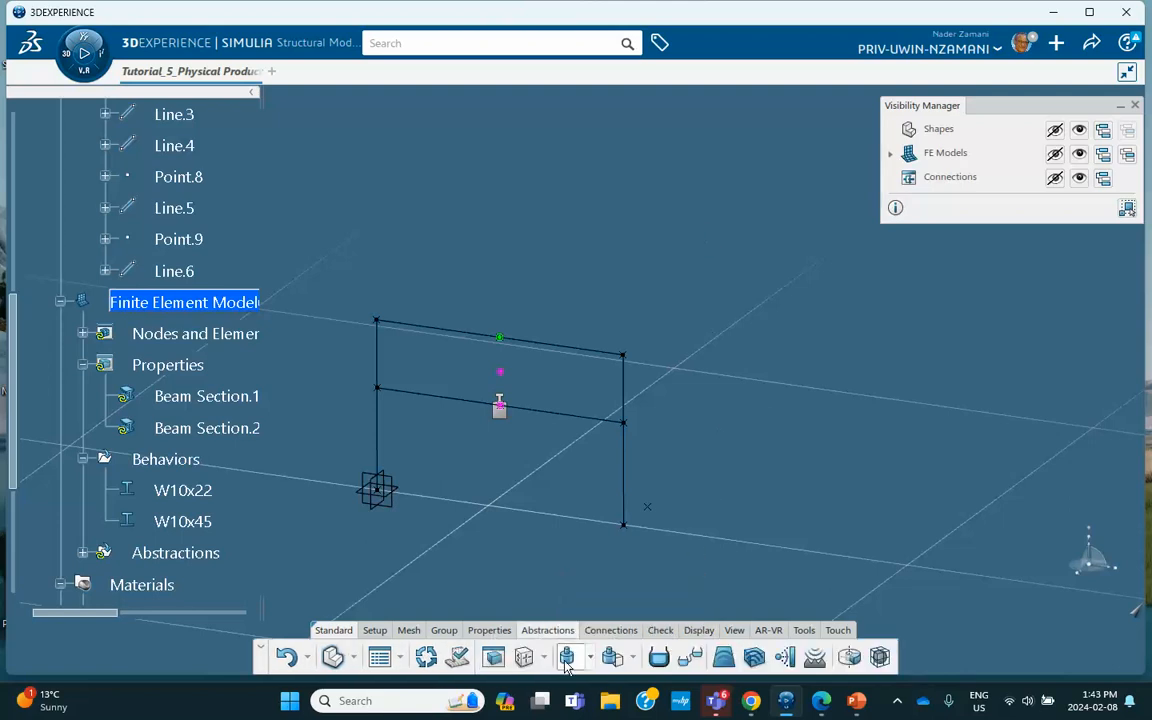
left_click(566, 658)
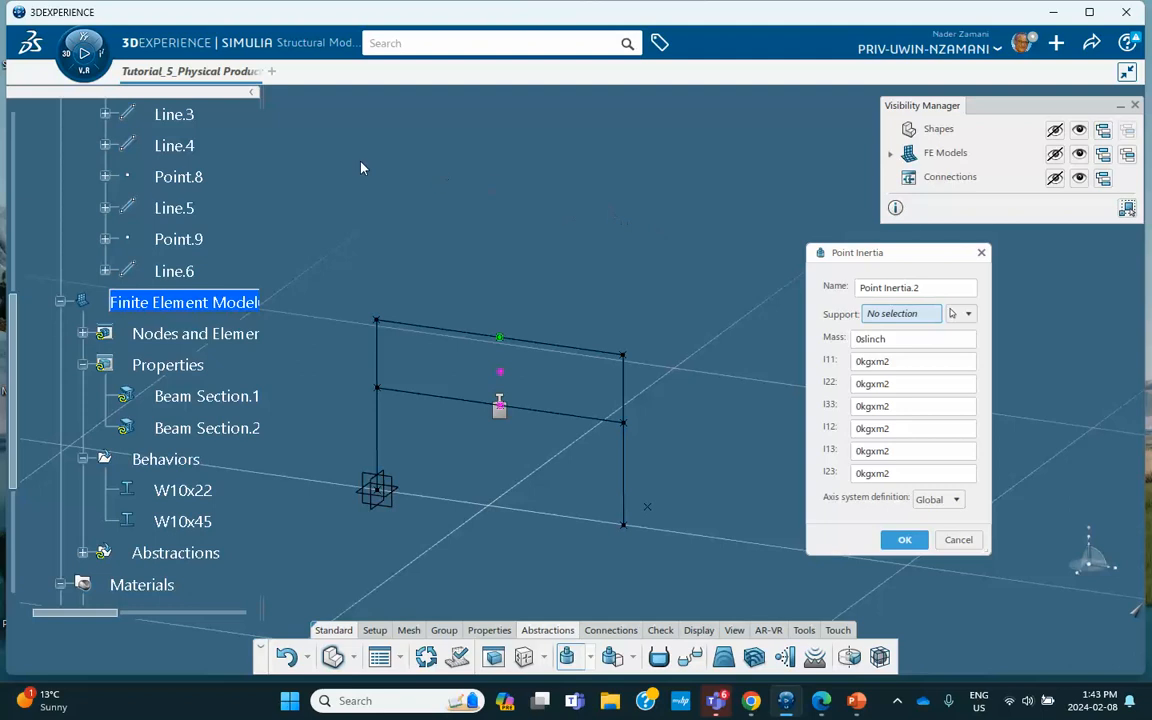
left_click(190, 239)
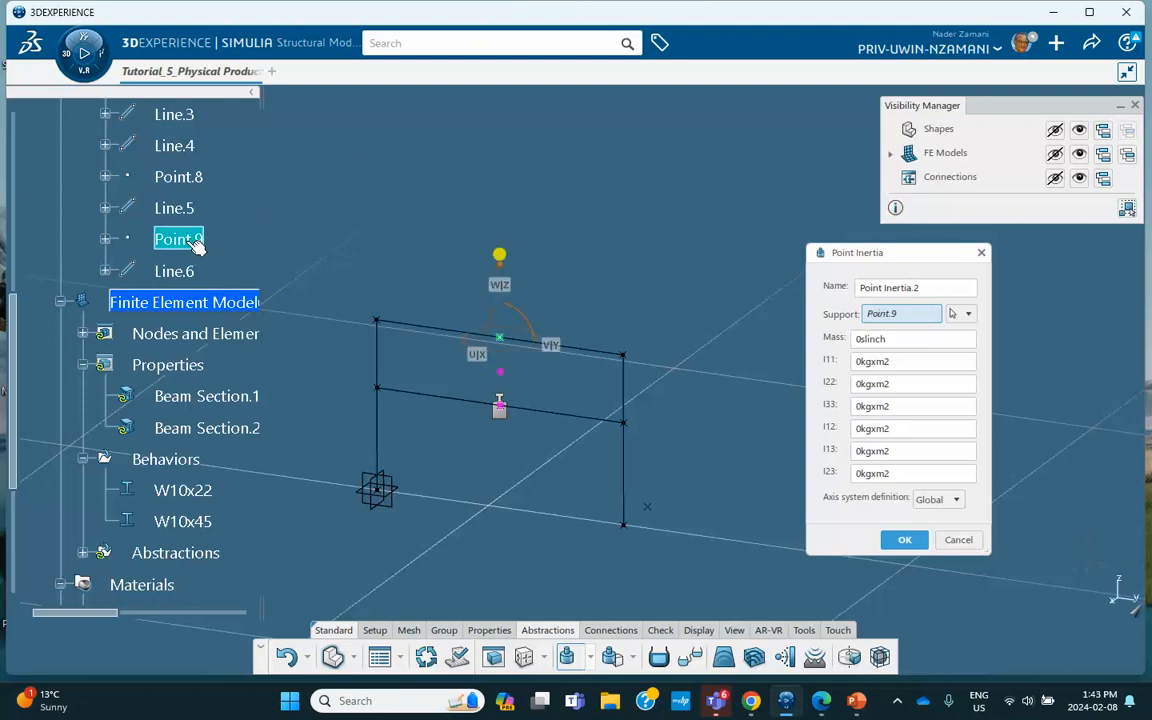
double_click(894, 340)
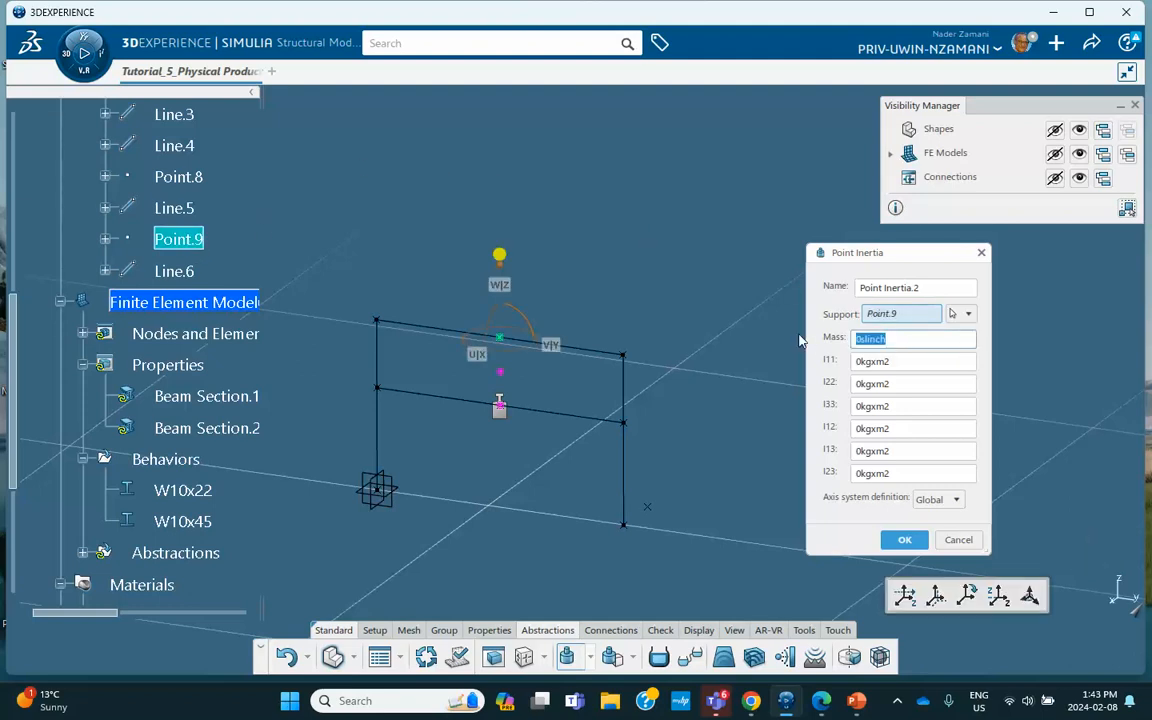
type("66")
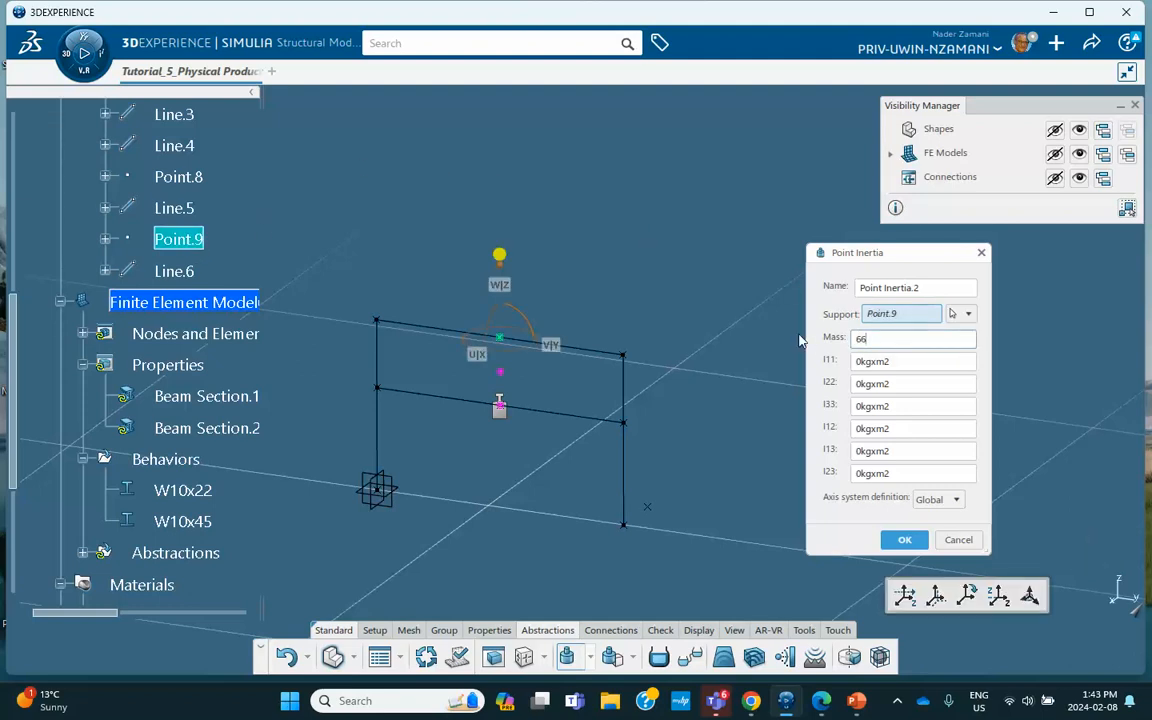
left_click(903, 541)
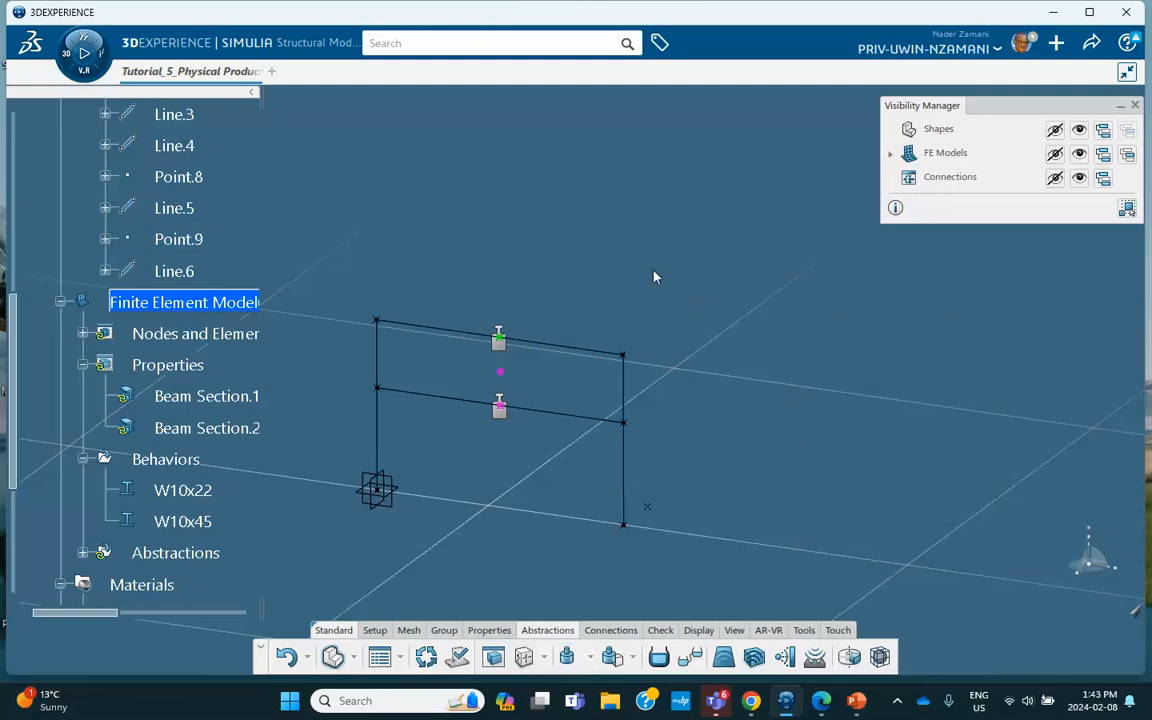
- Update the finite element model's meshes and connections, and save the model
middle_click_drag(638, 265, 679, 183)
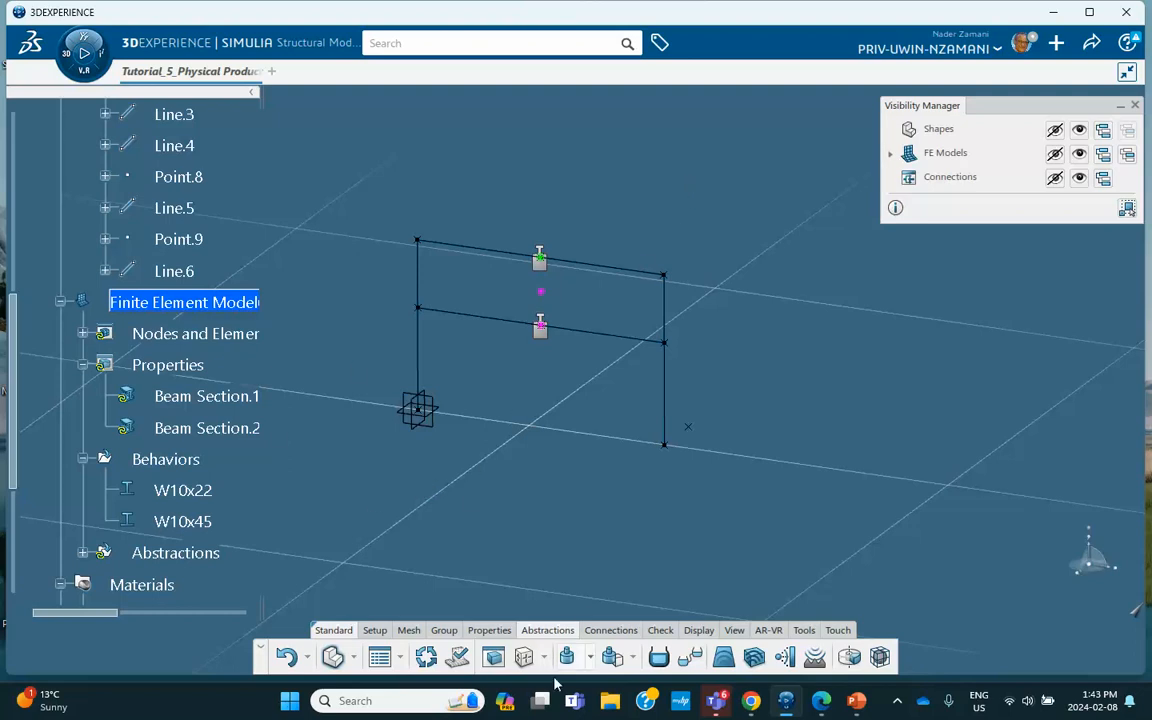
left_click(426, 656)
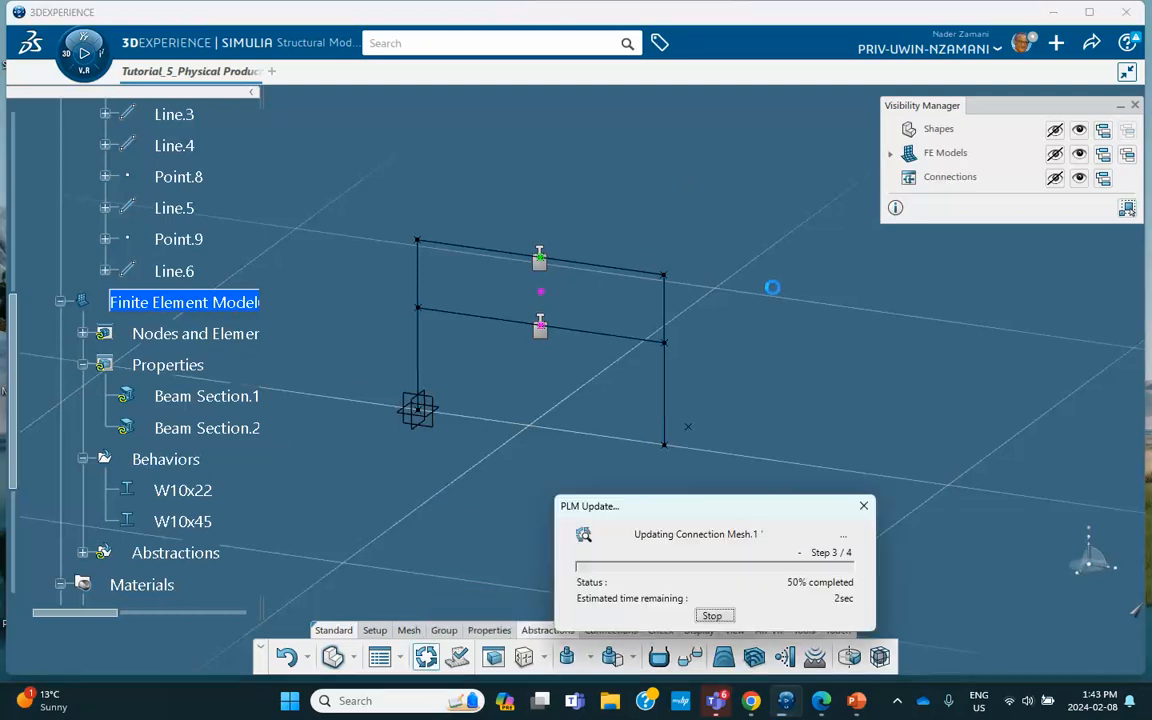
left_click(1091, 42)
left_click(1006, 73)
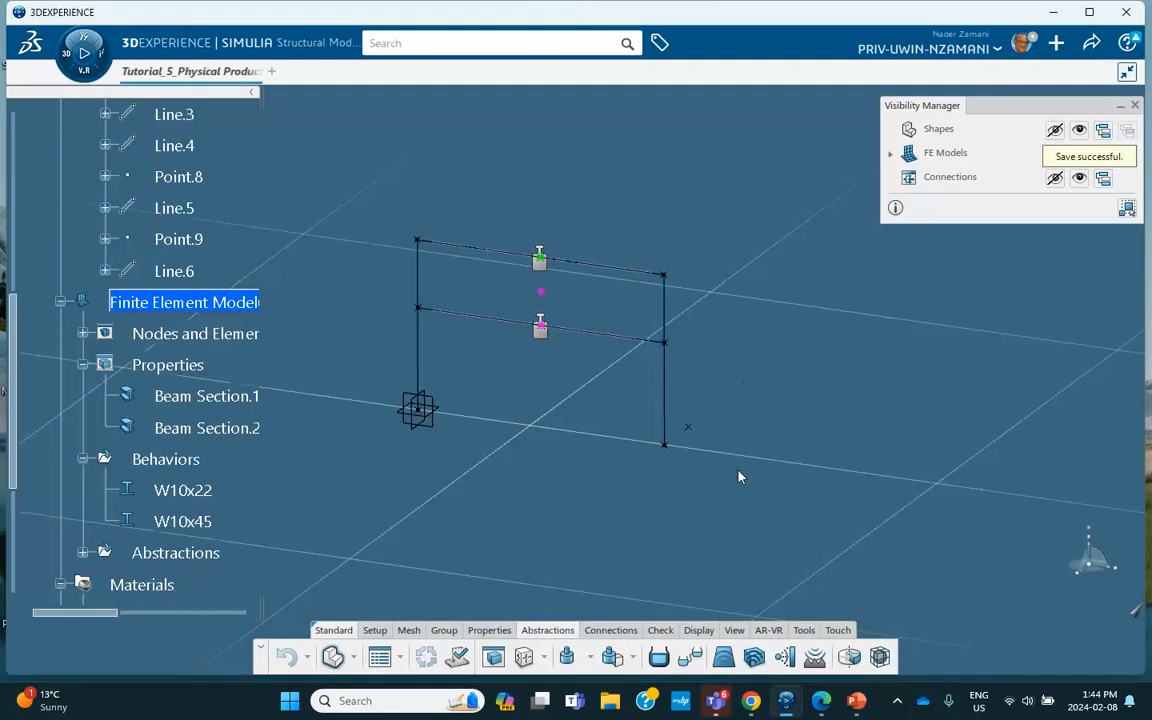
- Switch to Structural Scenario Creation and initialize a Structural simulation that uses the frame's existing finite element model
left_click(84, 52)
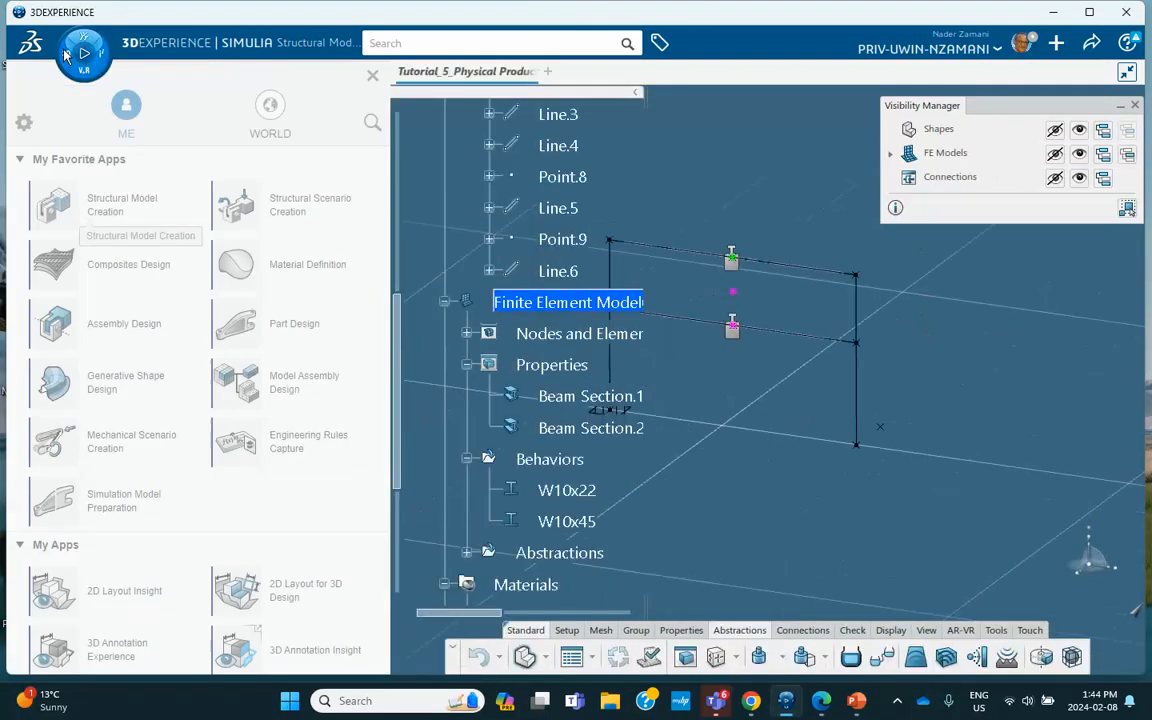
left_click(290, 213)
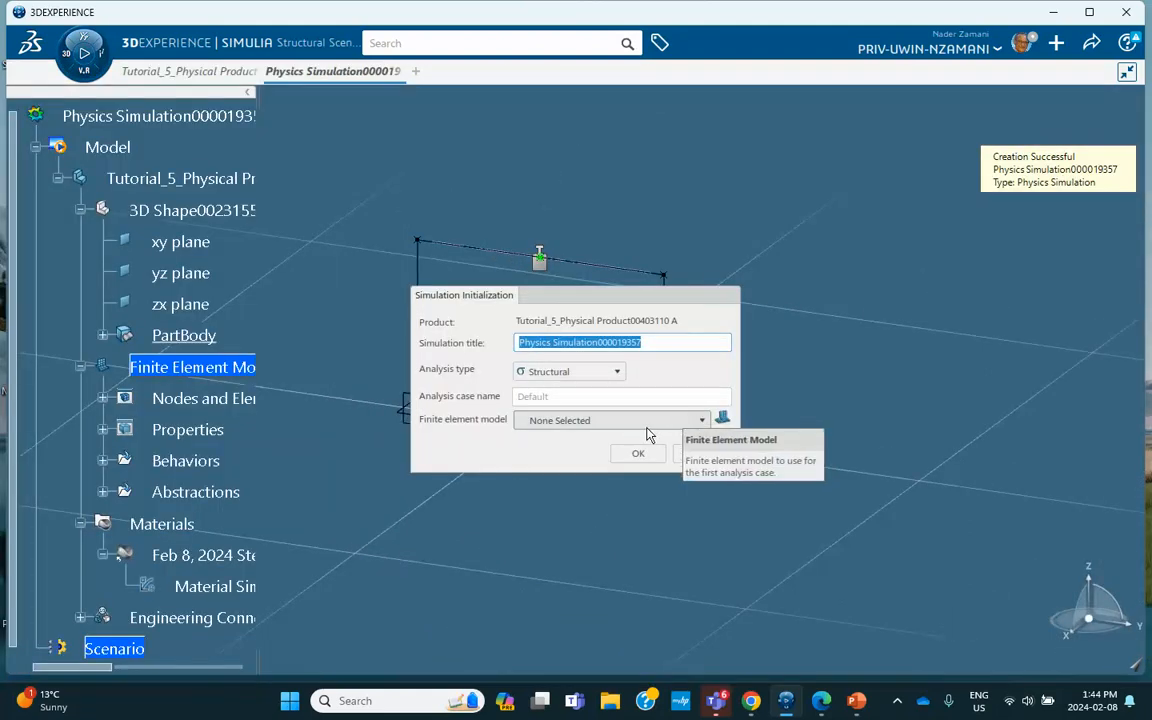
left_click(645, 421)
left_click(588, 456)
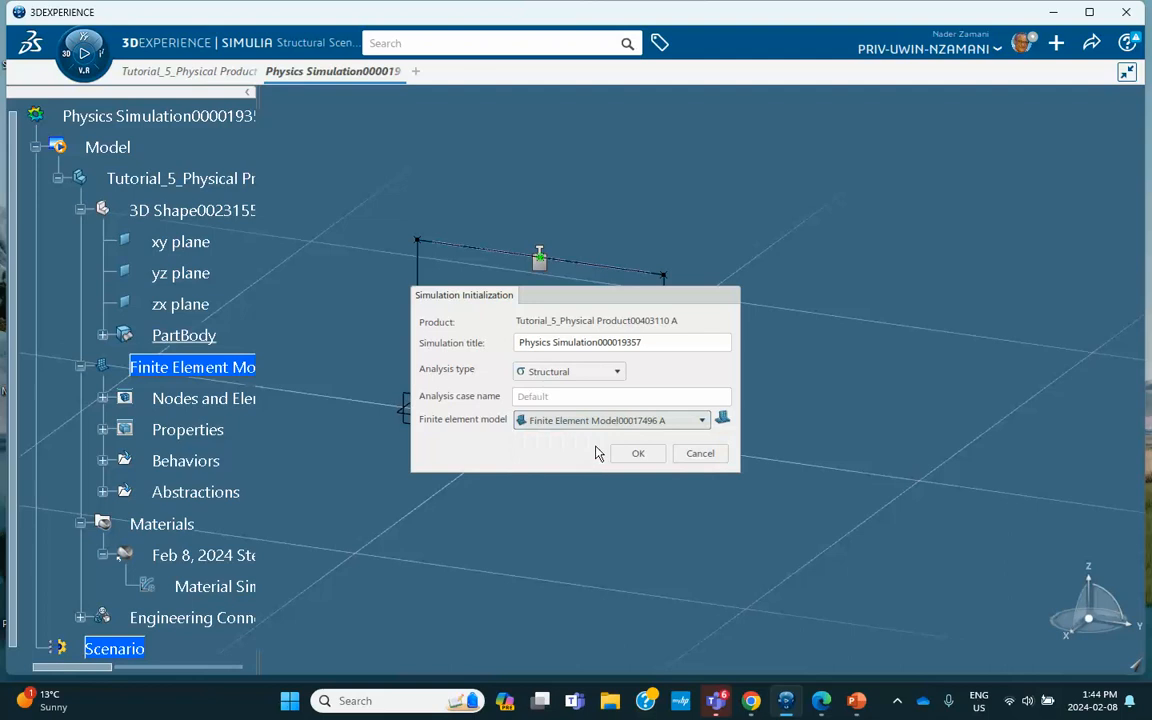
left_click(645, 455)
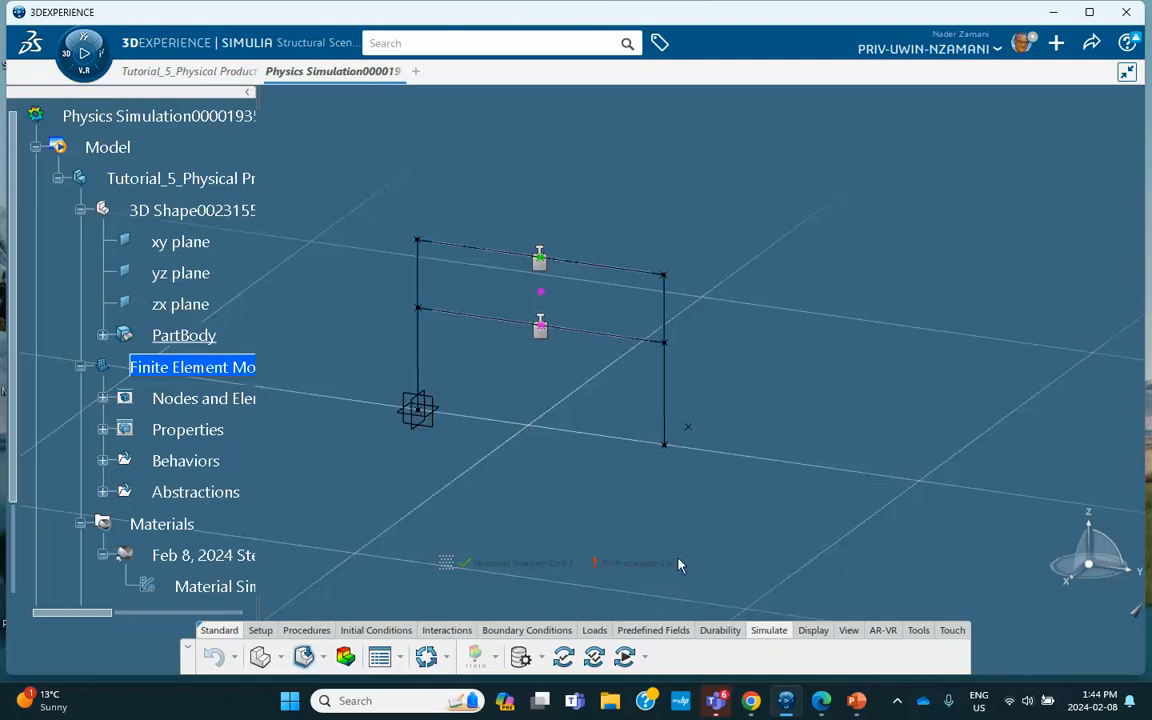
- Add a Frequency Step with the Lanczos solver and 10 modes
left_click(305, 632)
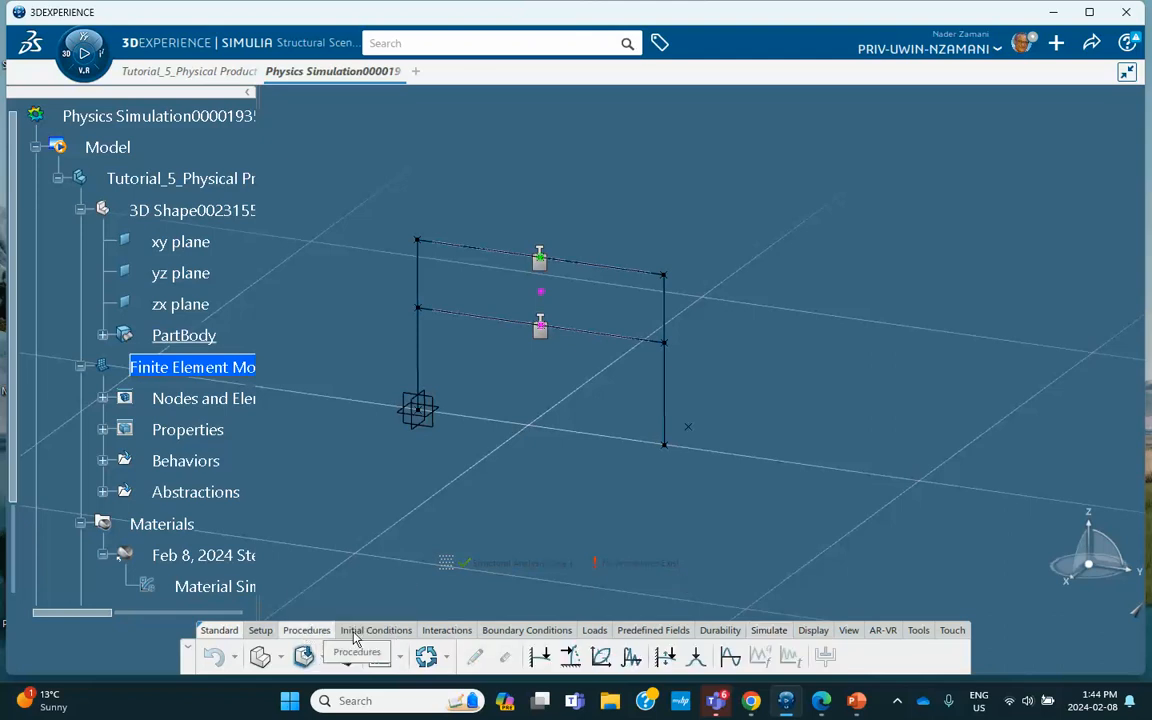
left_click(729, 659)
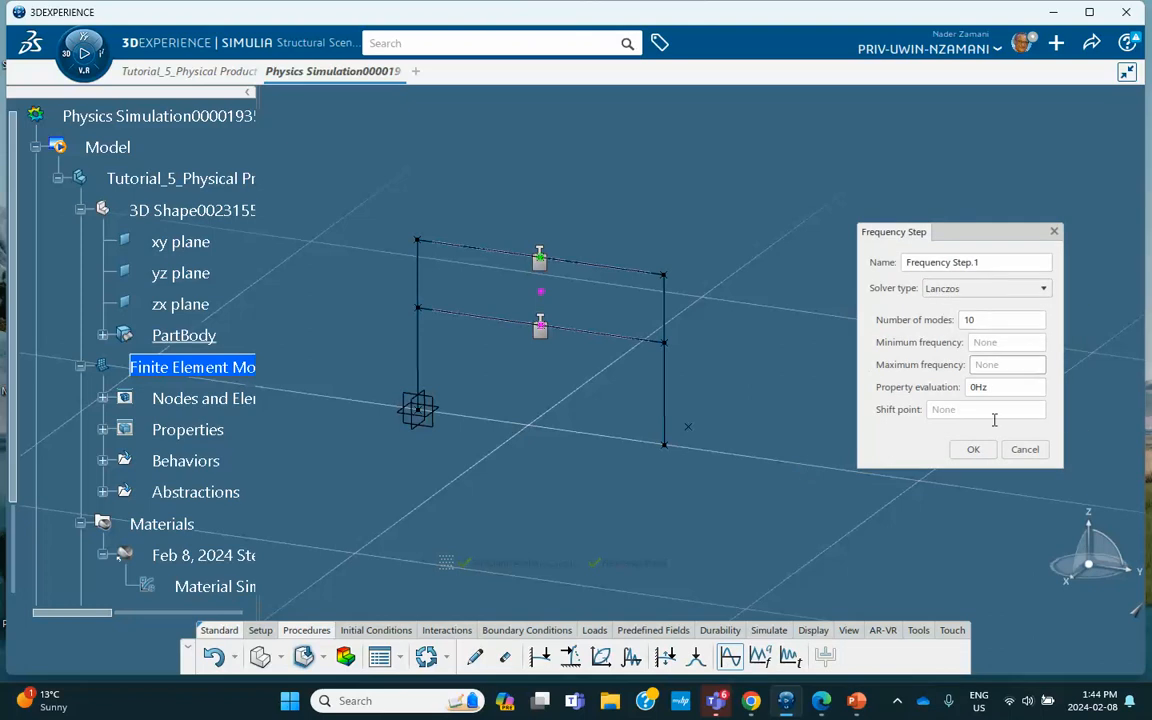
left_click(976, 451)
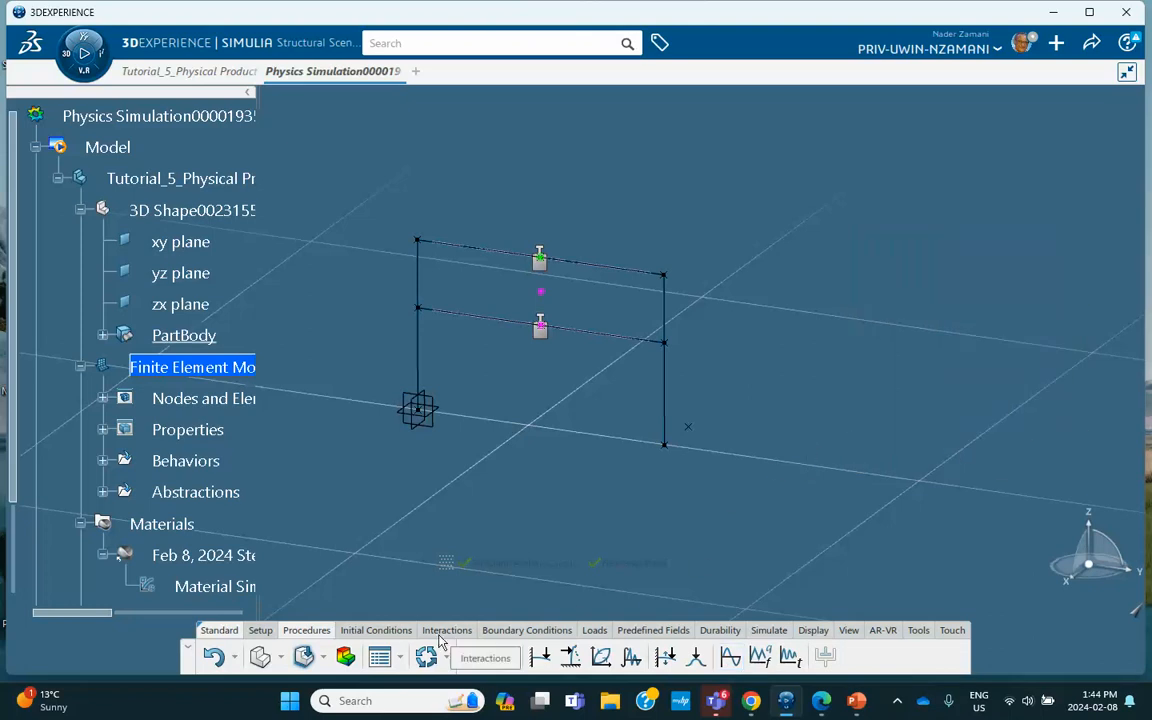
- Create a Fixed Displacement on all six frame edges restraining Translation X, Rotation Y and Rotation Z
left_click(488, 630)
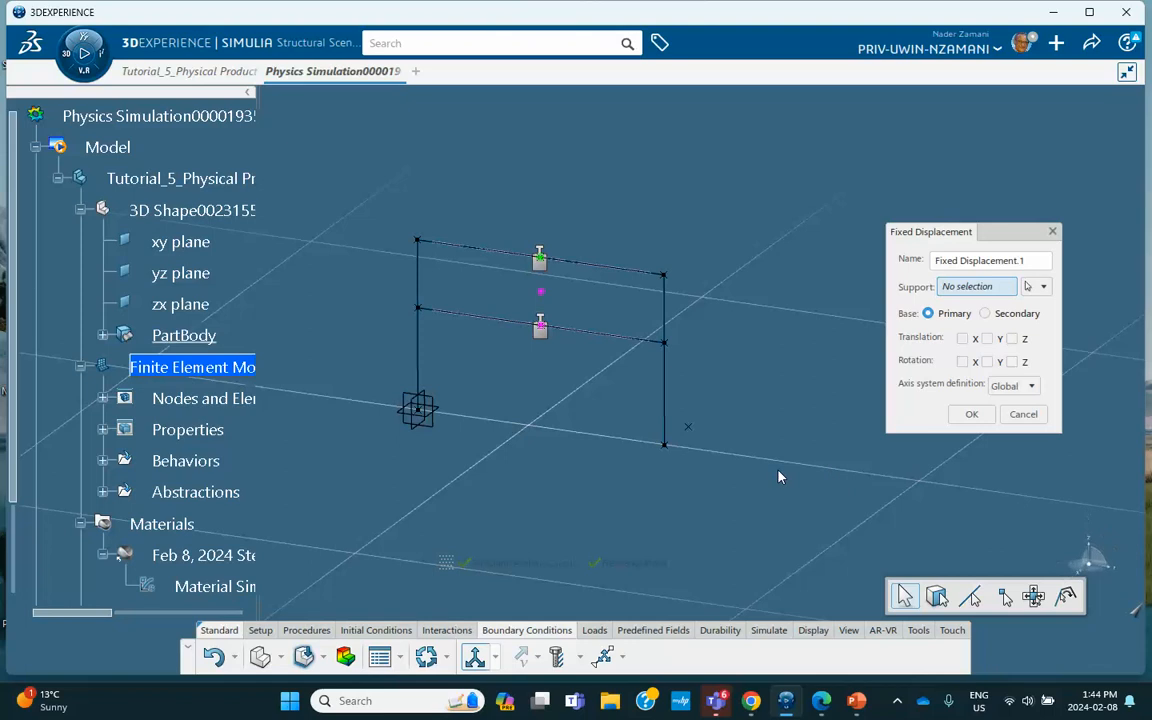
left_click(428, 348)
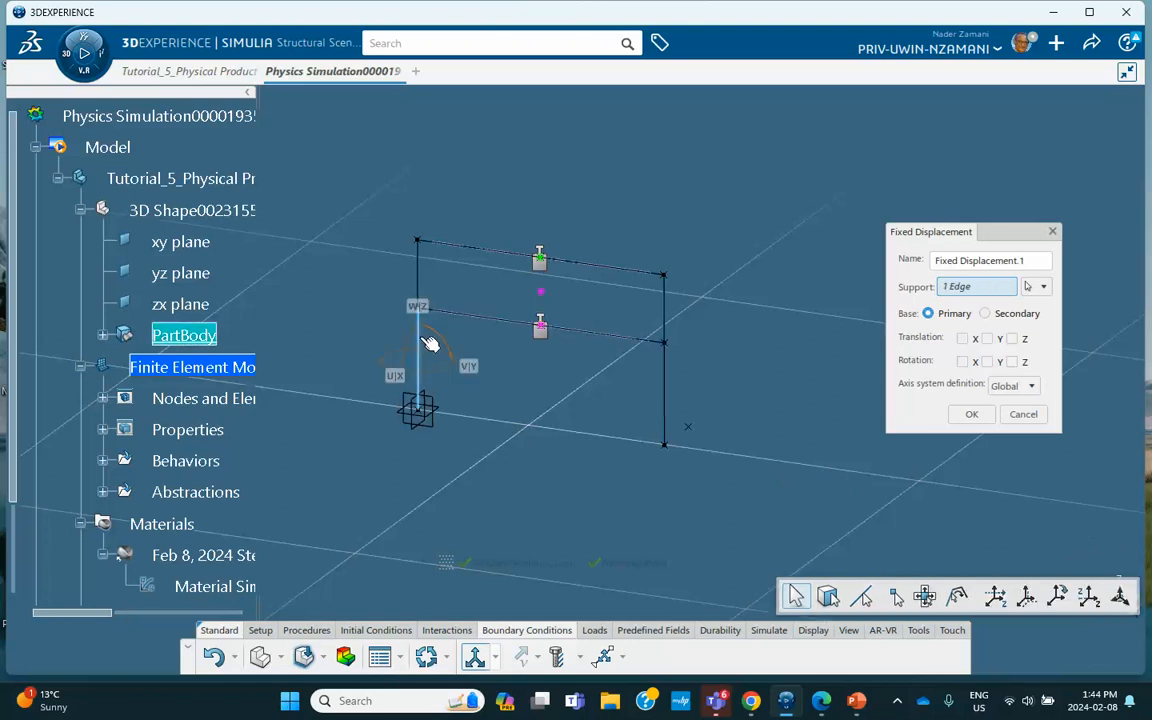
left_click(423, 277)
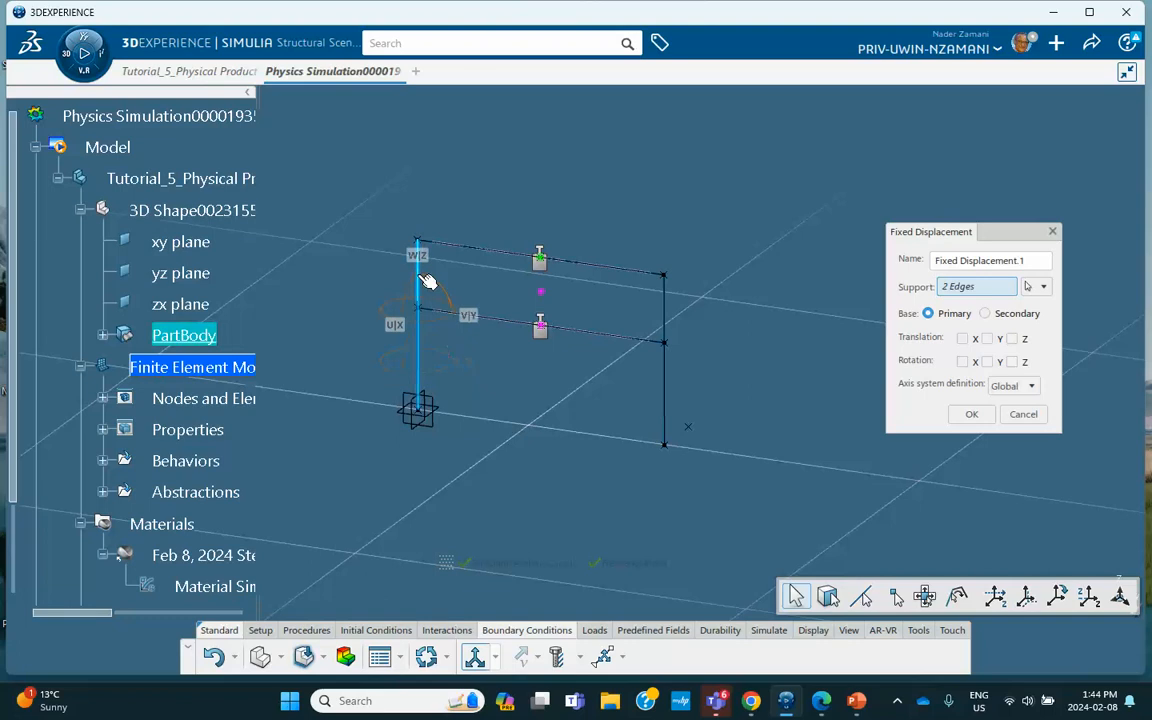
left_click(490, 253)
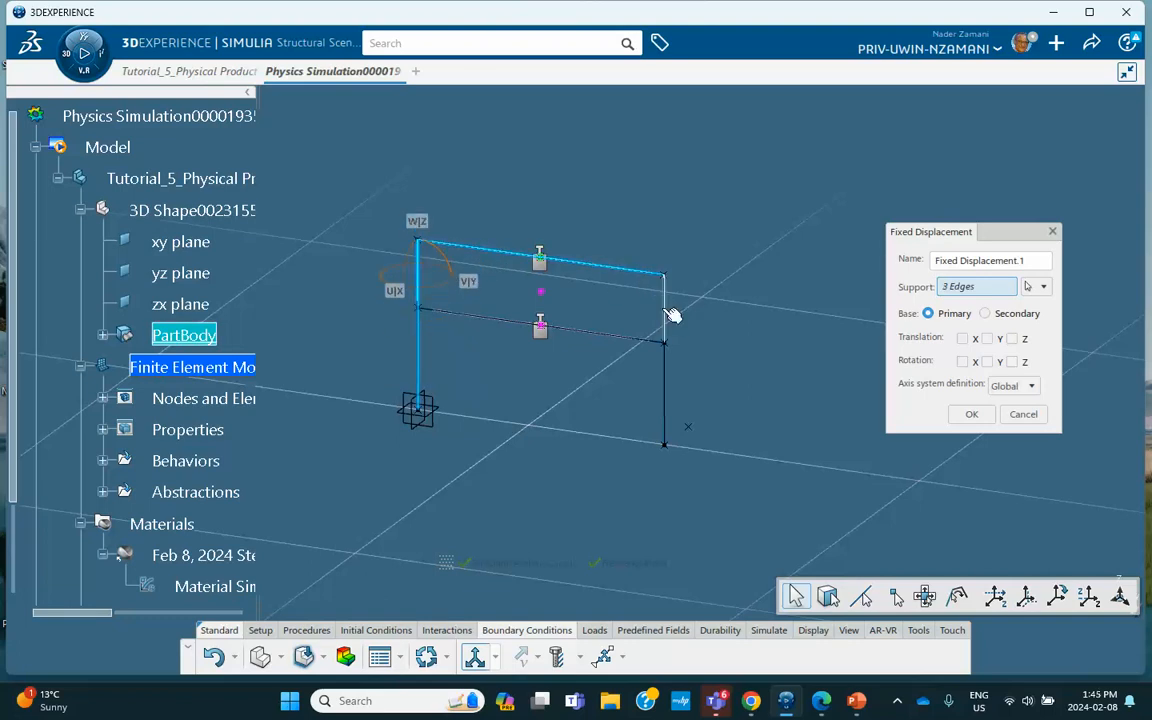
left_click(666, 312)
left_click(667, 400)
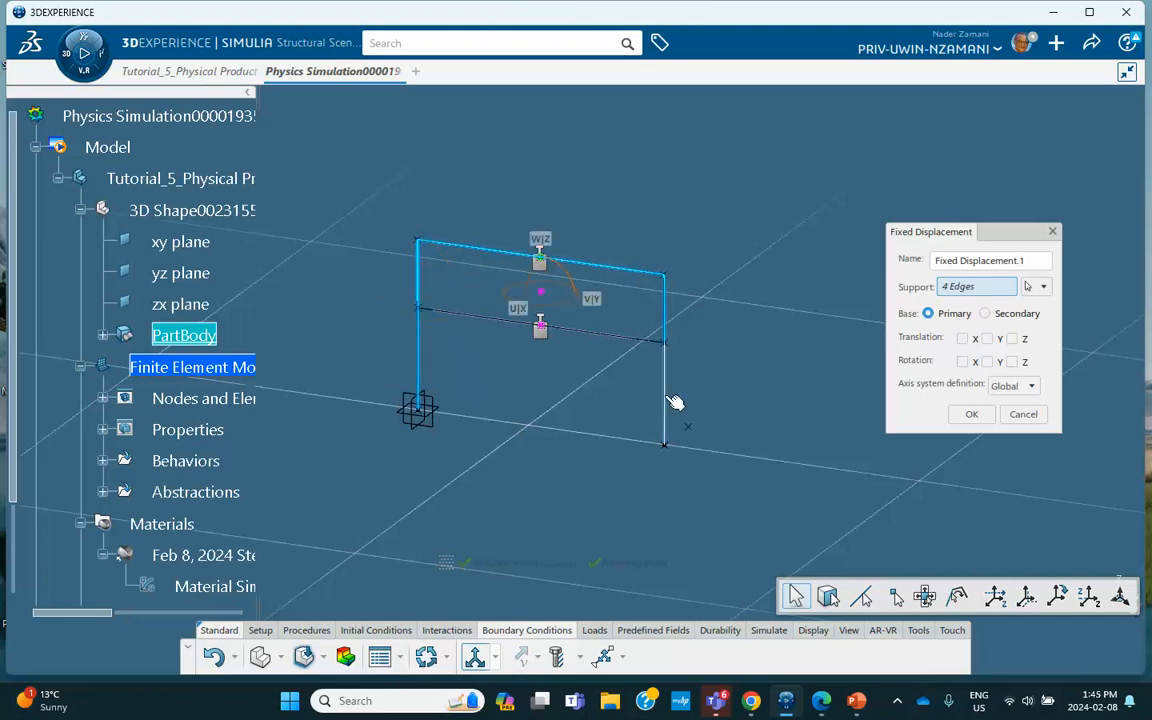
left_click(606, 336)
left_click(962, 339)
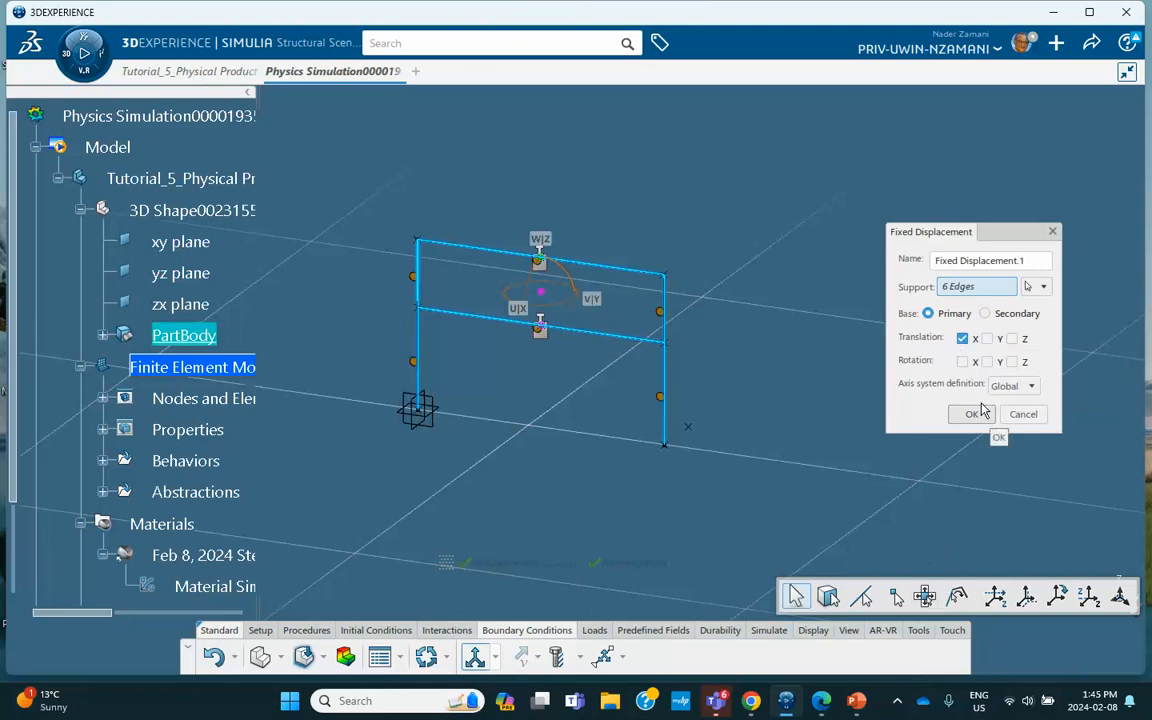
left_click(987, 362)
left_click(1012, 362)
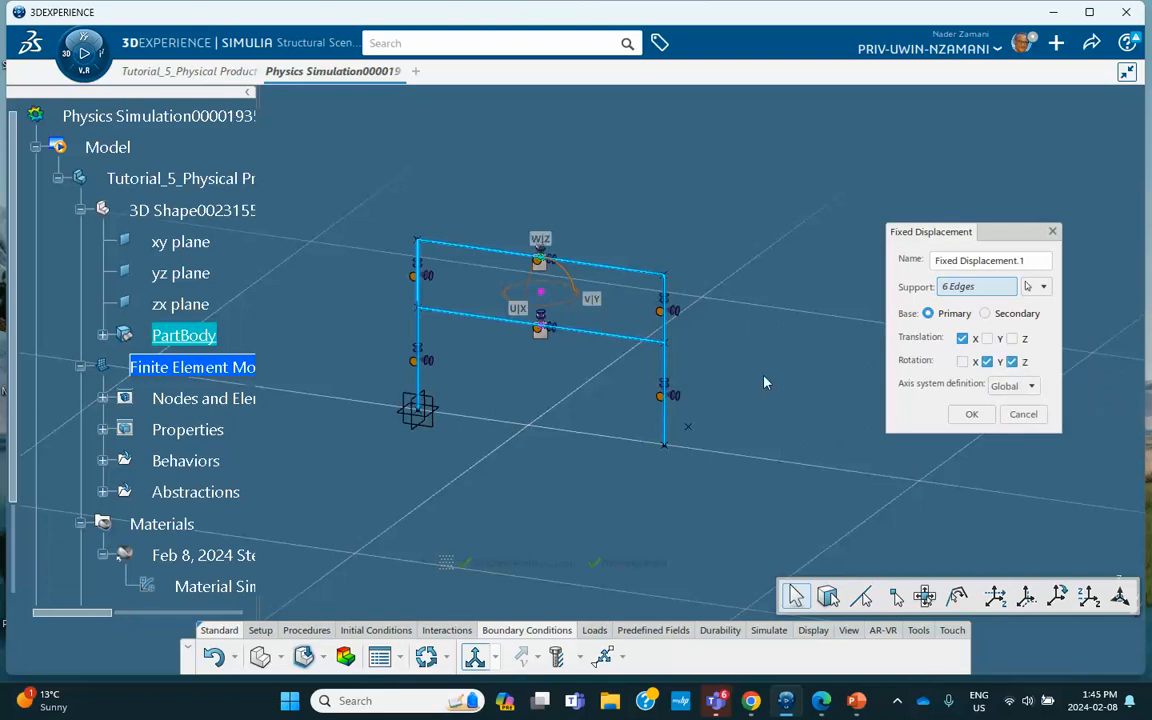
left_click(976, 417)
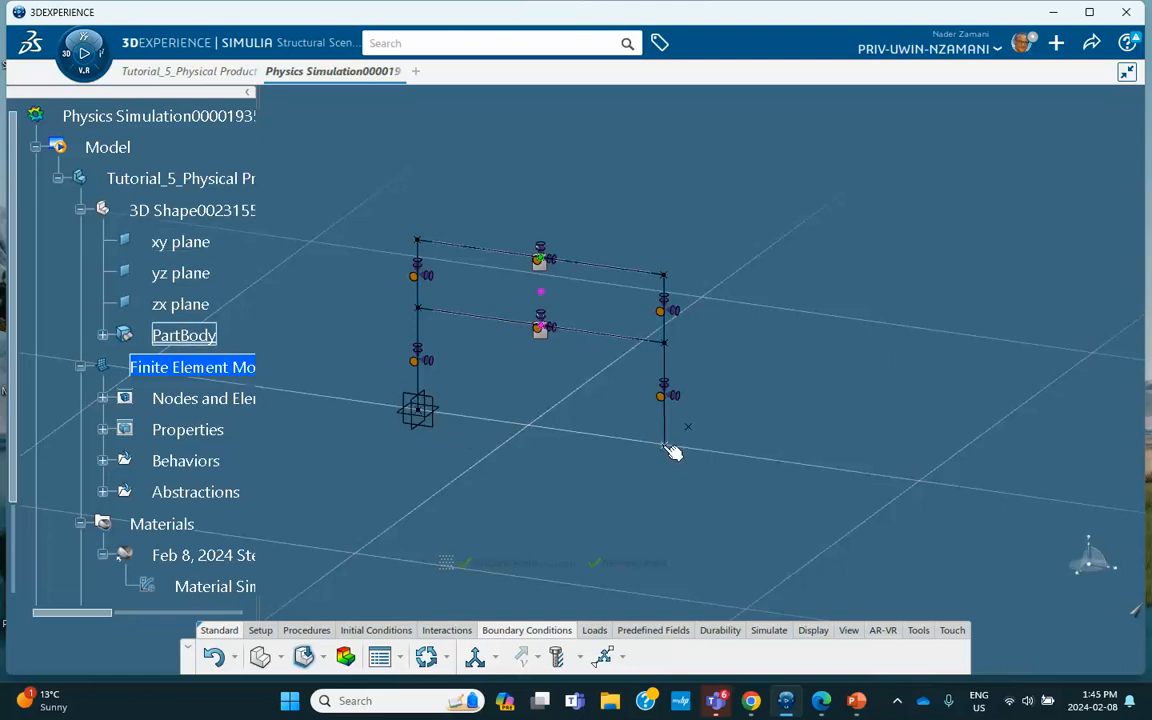
- Start a second Fixed Displacement and hide the points overlapping the bottom vertices of the two columns
left_click(475, 658)
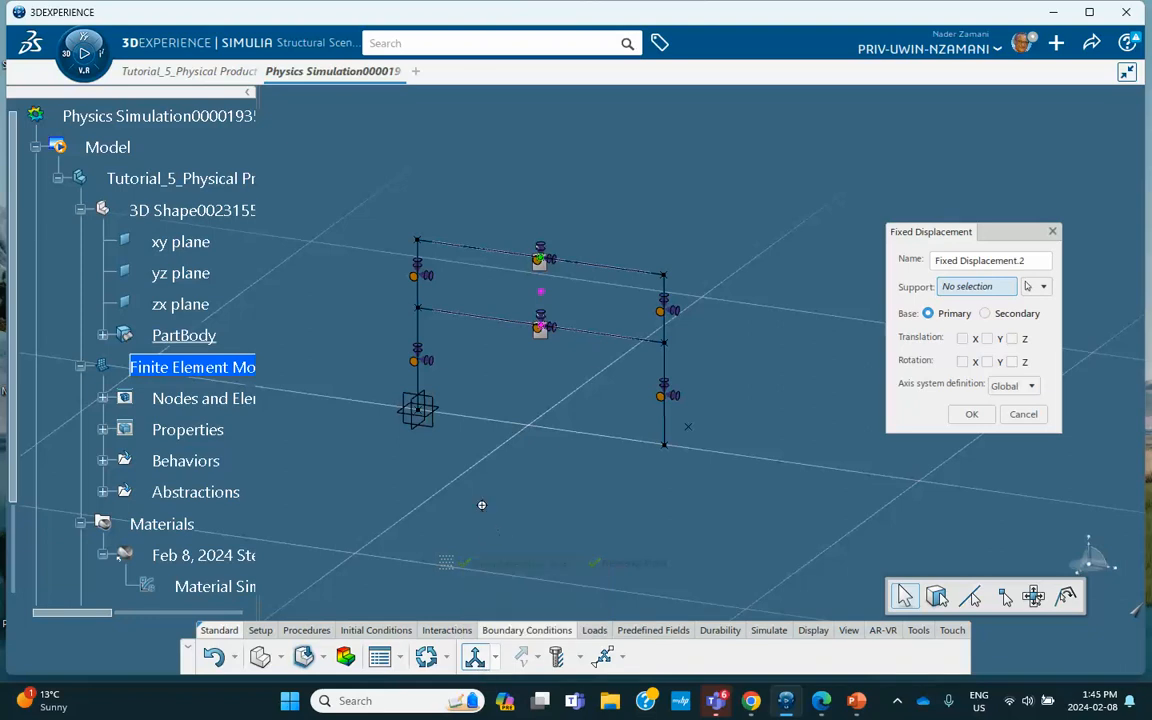
middle_click_drag(482, 505, 577, 409)
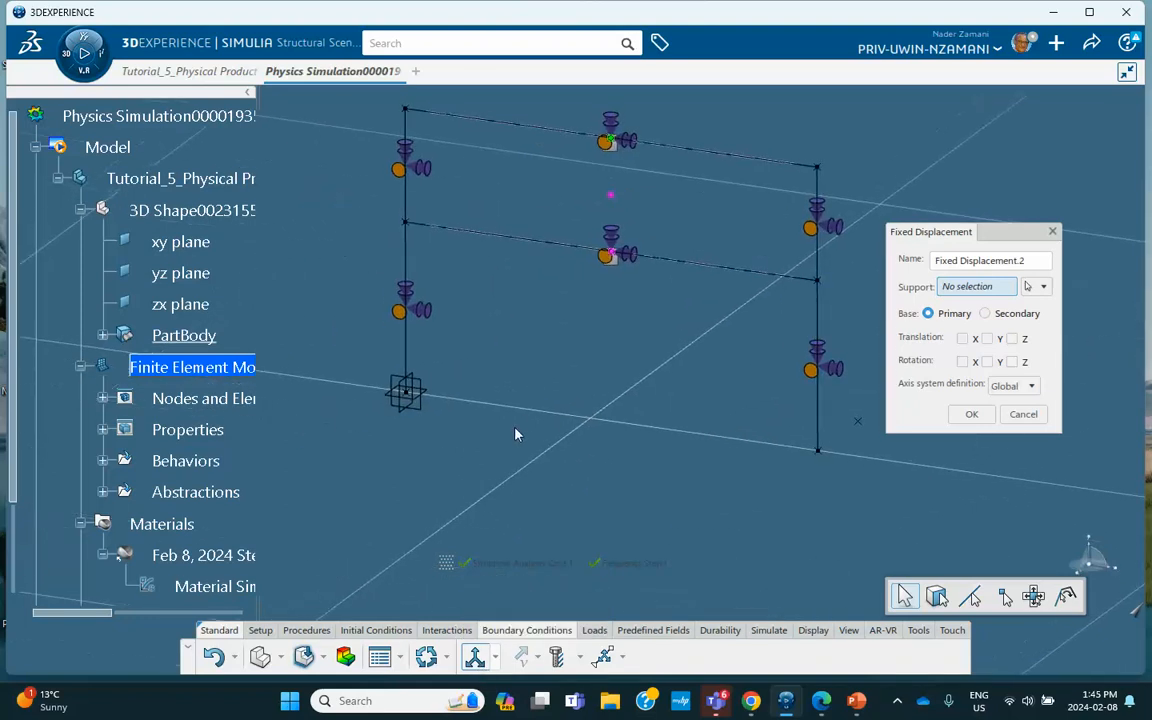
right_click(410, 392)
left_click(455, 451)
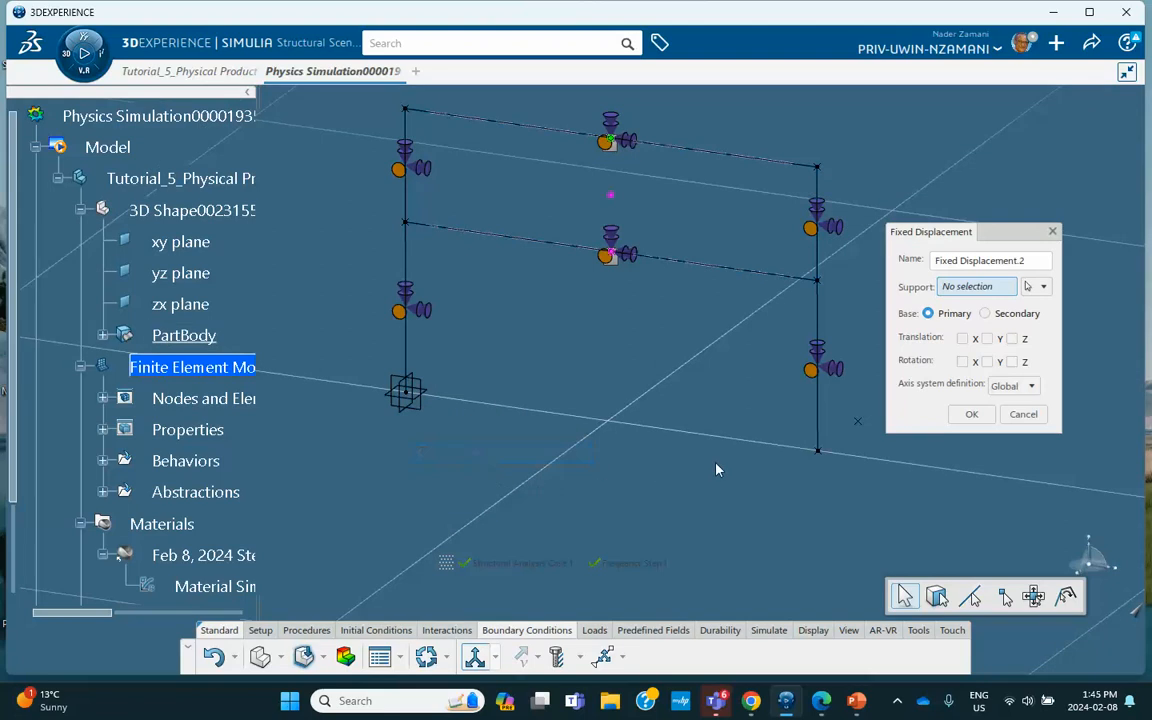
right_click(825, 459)
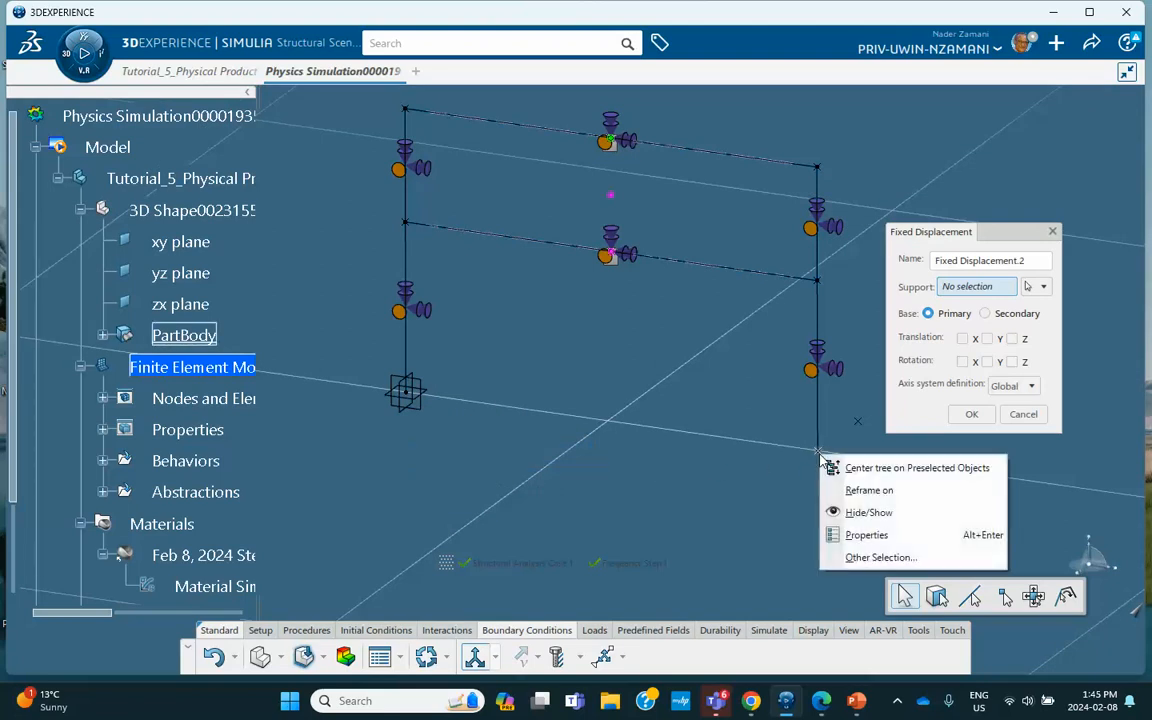
left_click(858, 512)
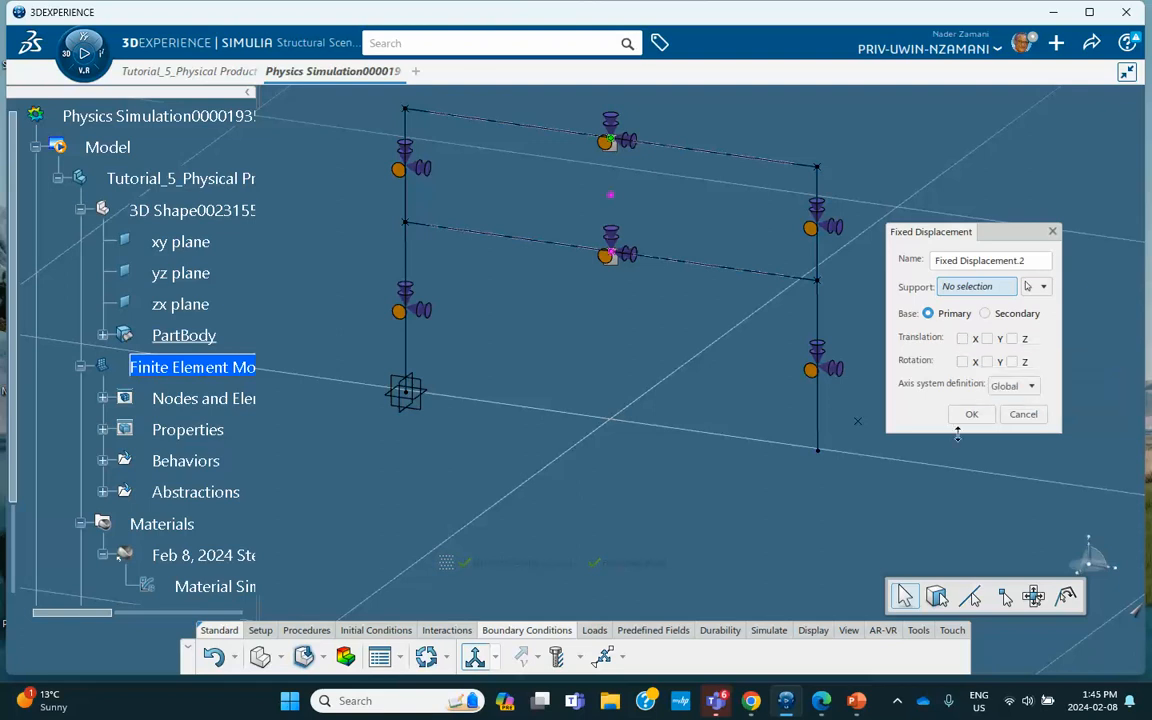
- Fix all translations and rotations in X, Y and Z at the two column base vertices
left_click(975, 341)
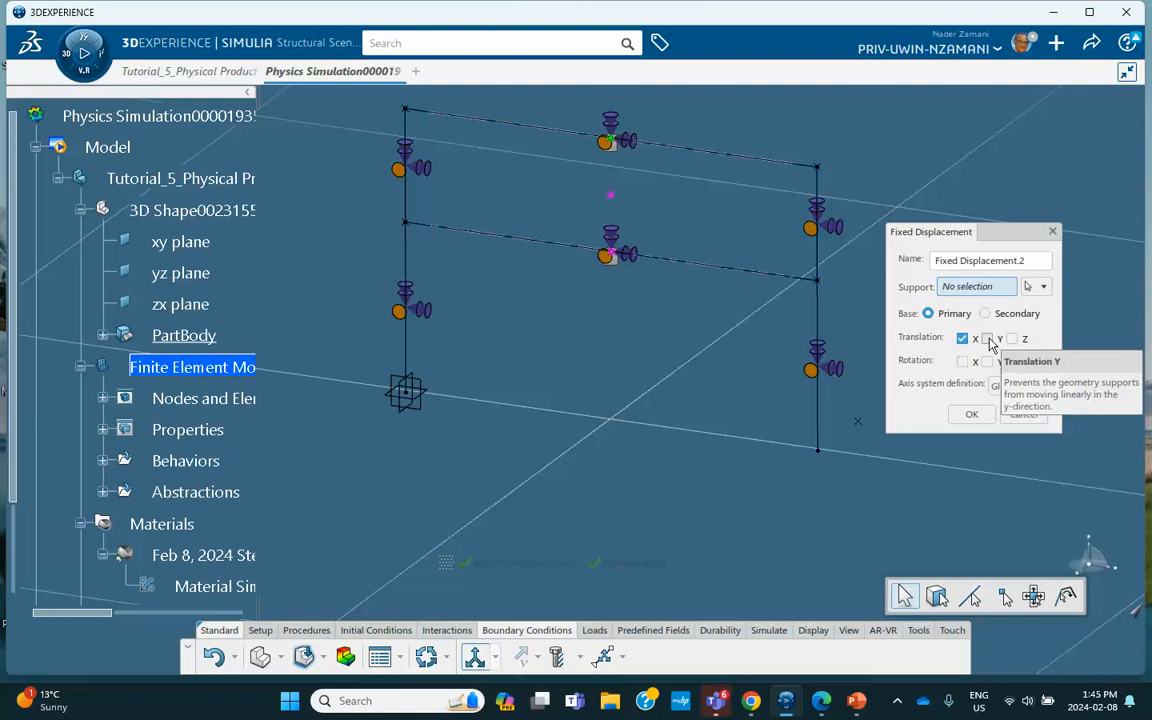
left_click(989, 340)
left_click(1012, 339)
left_click(1012, 362)
left_click(988, 362)
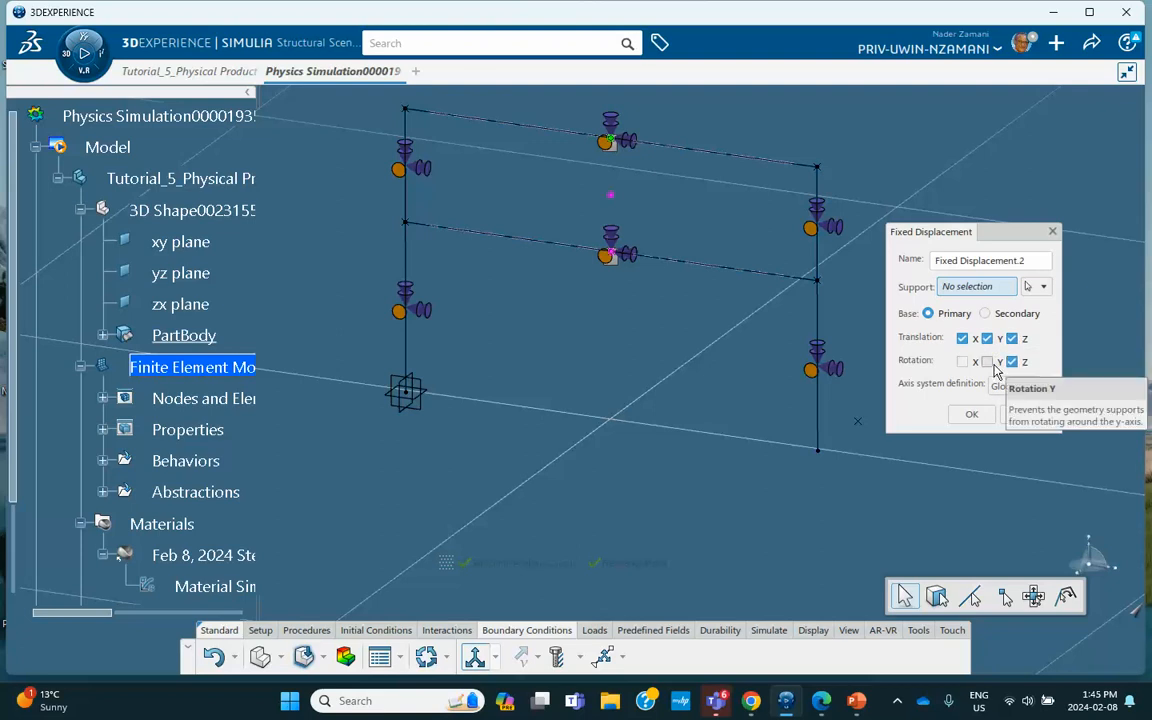
left_click(962, 362)
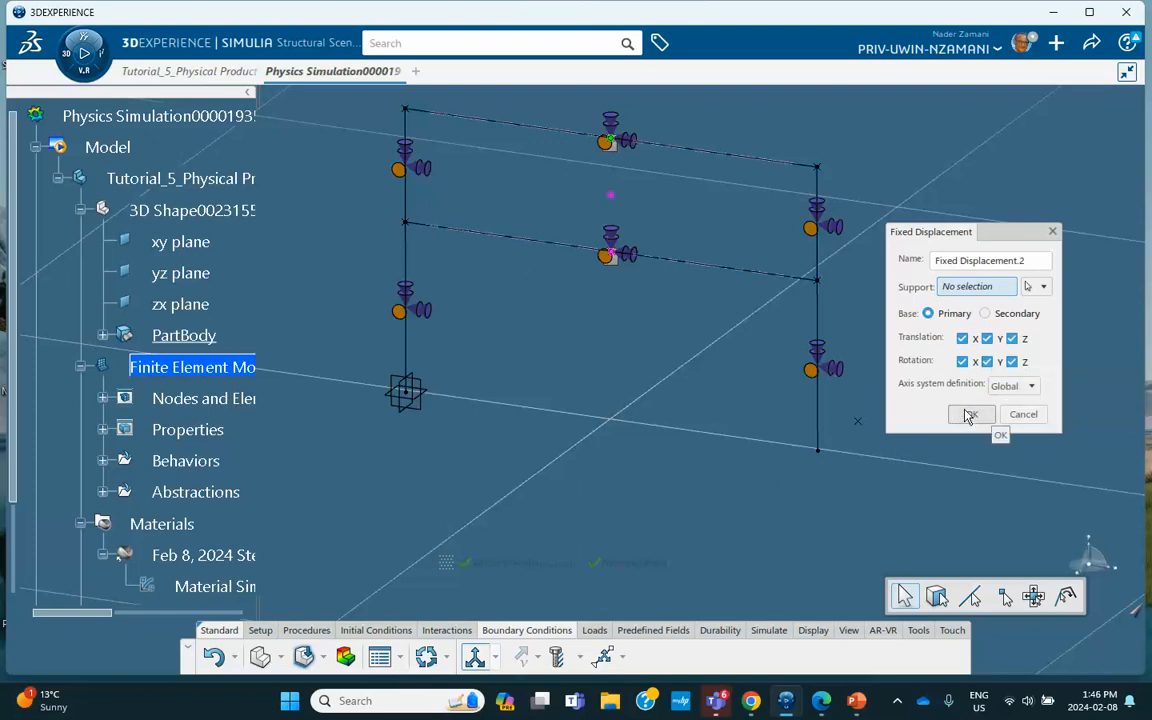
left_click(964, 289)
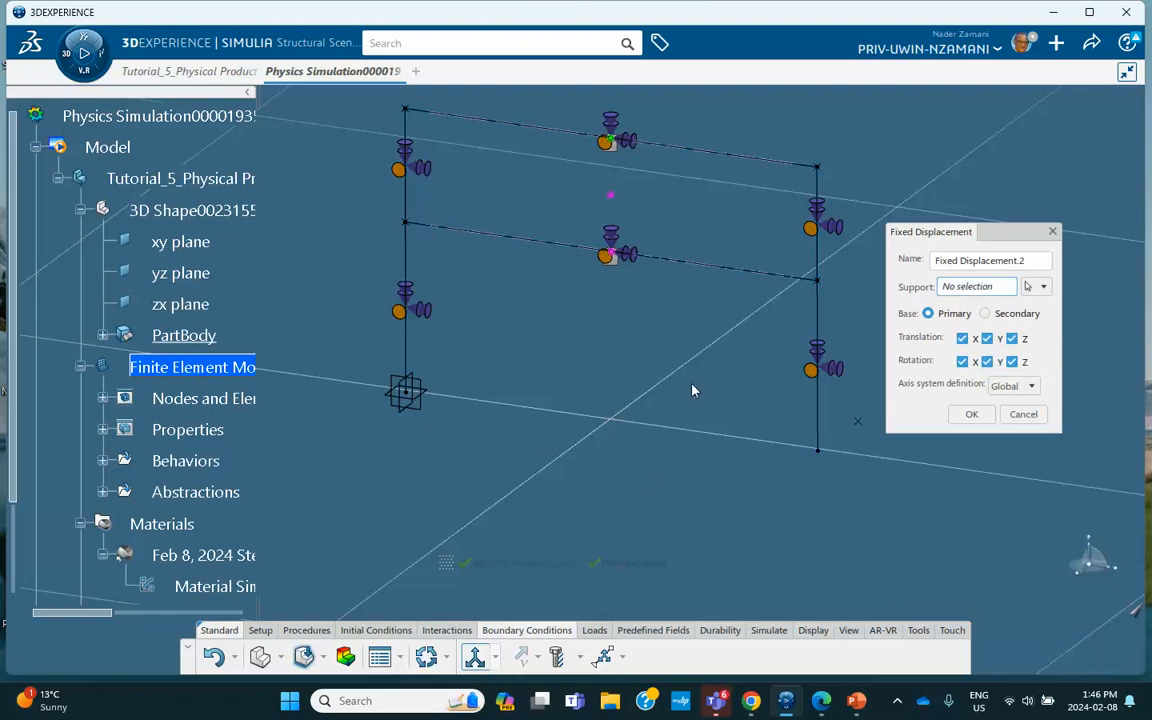
left_click(970, 287)
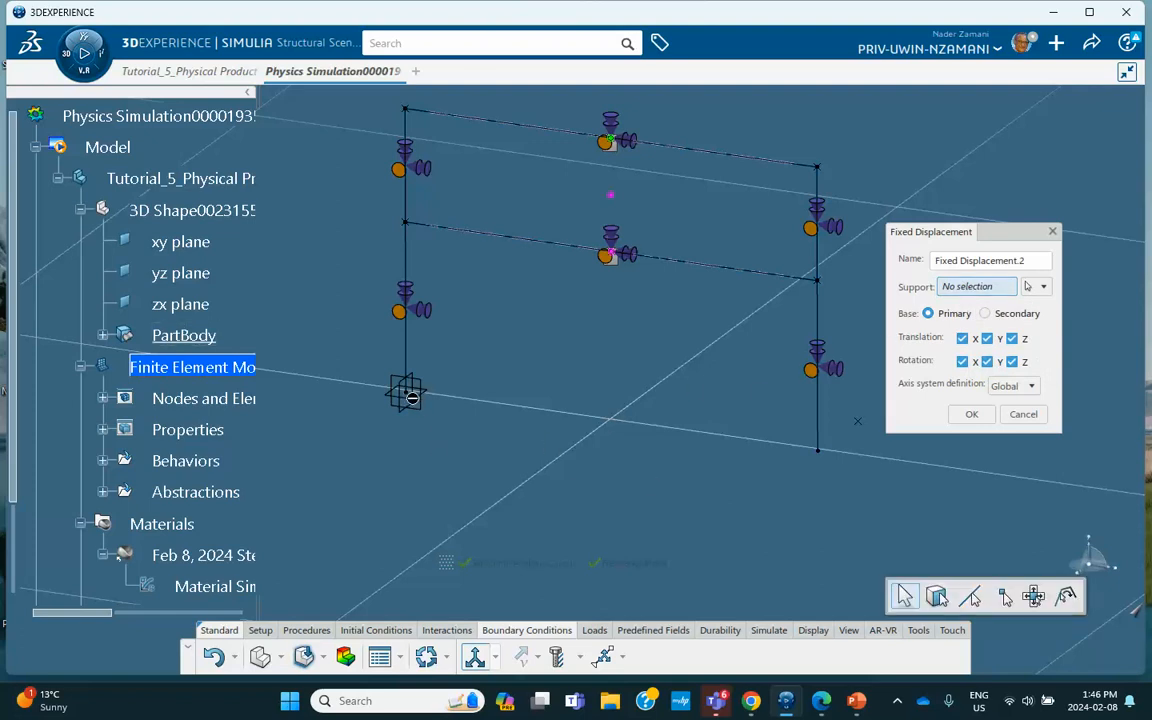
left_click(412, 395)
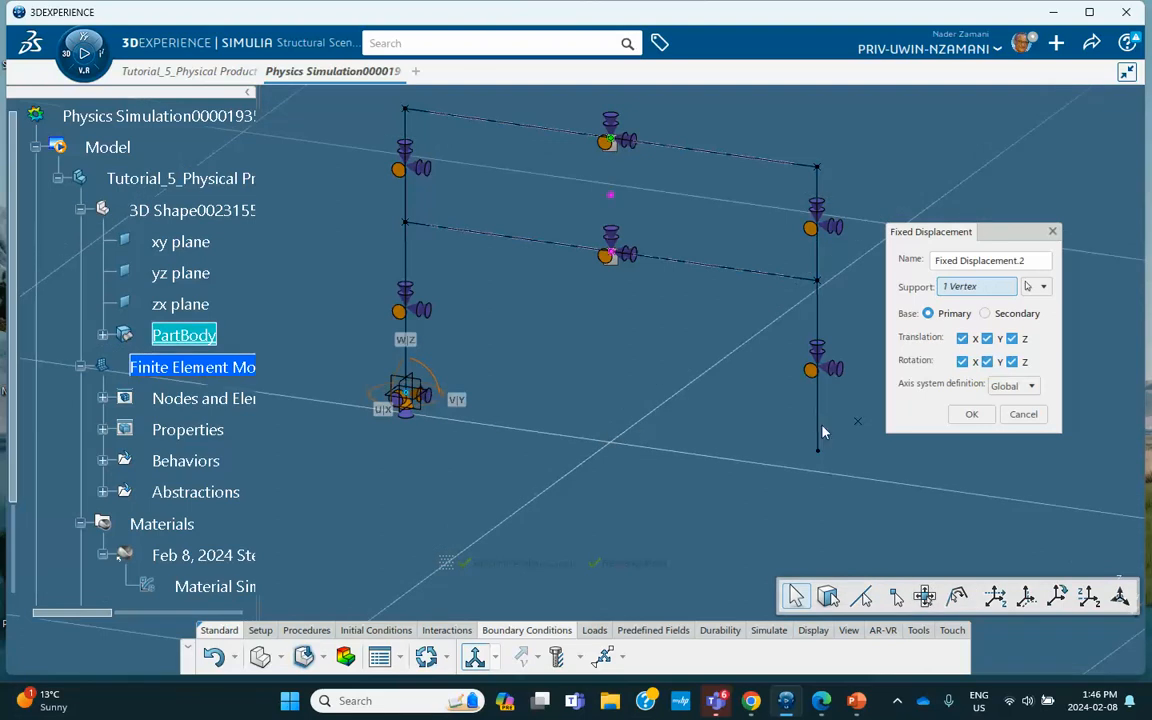
left_click(820, 453)
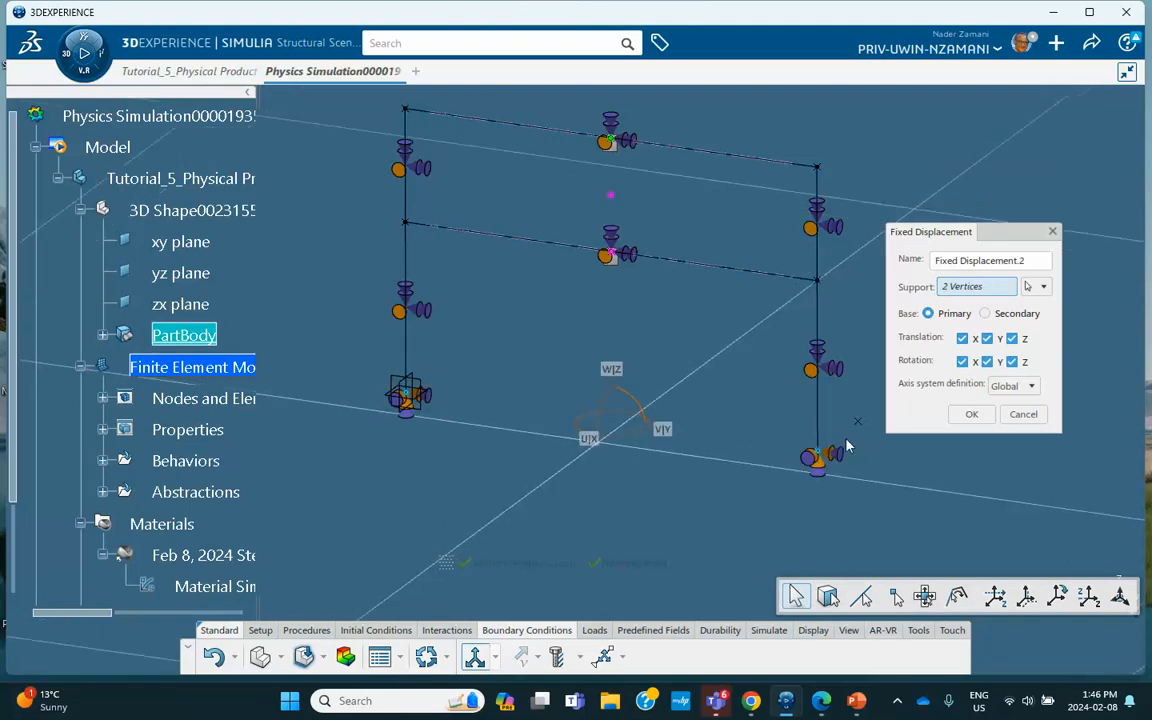
left_click(971, 414)
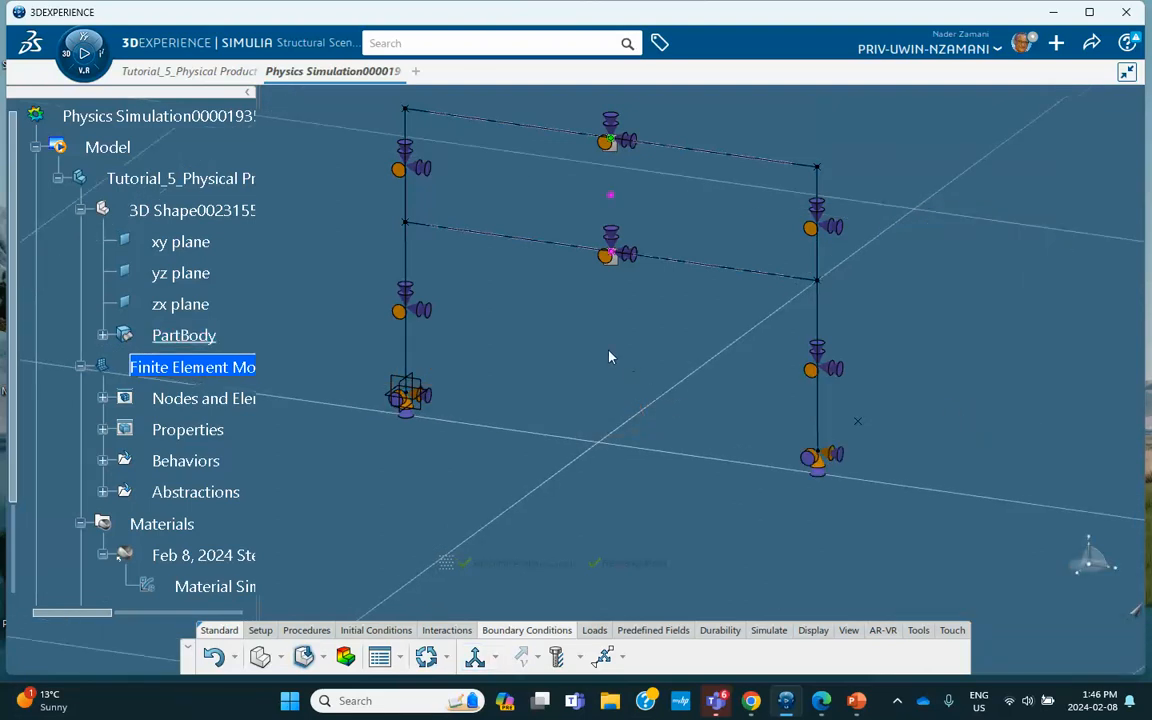
- Save the physics simulation with its boundary conditions
middle_click_drag(604, 355, 590, 393)
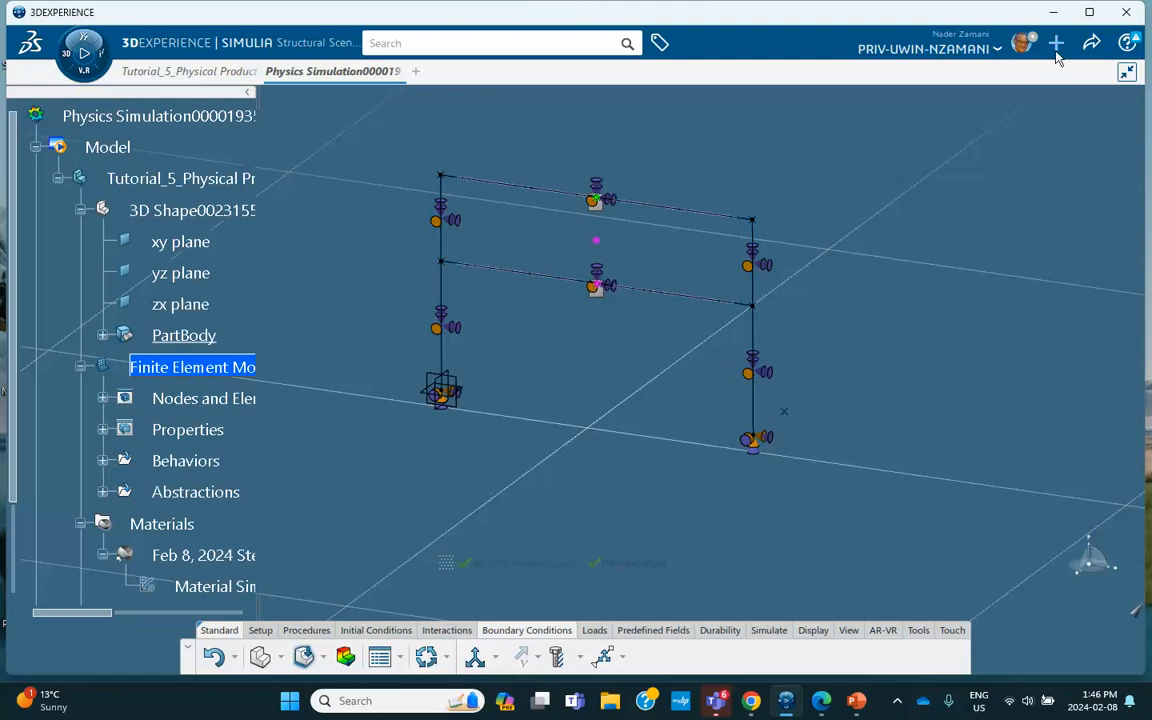
left_click(1091, 42)
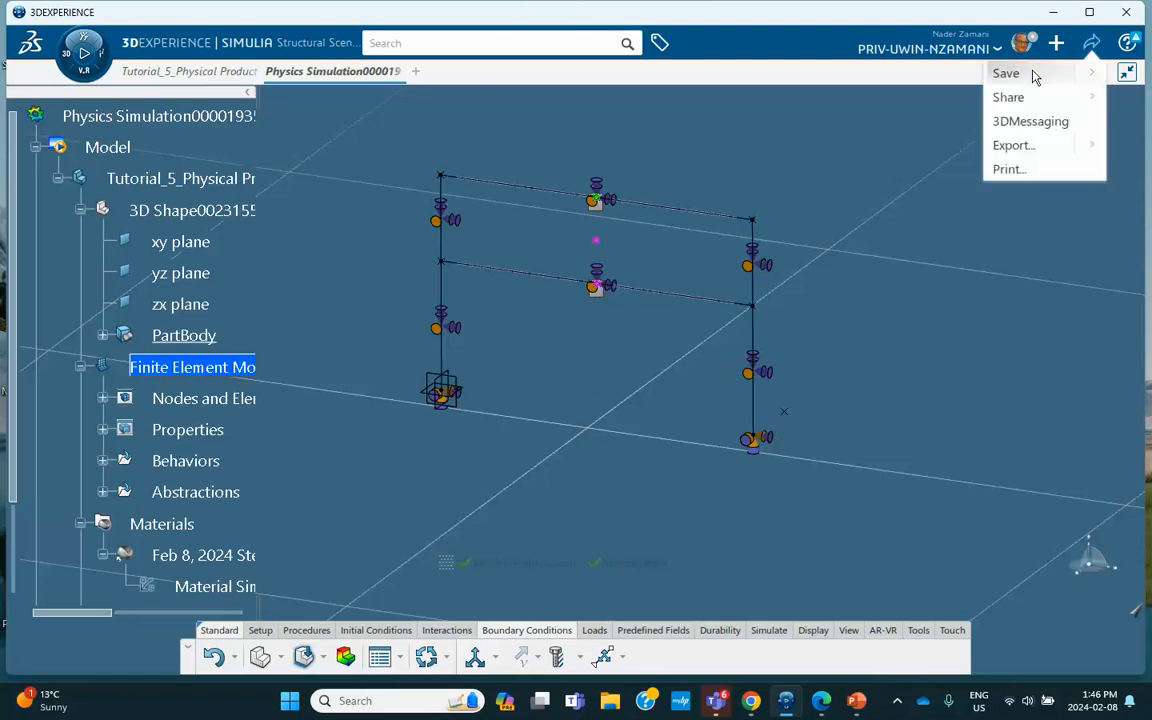
left_click(1034, 77)
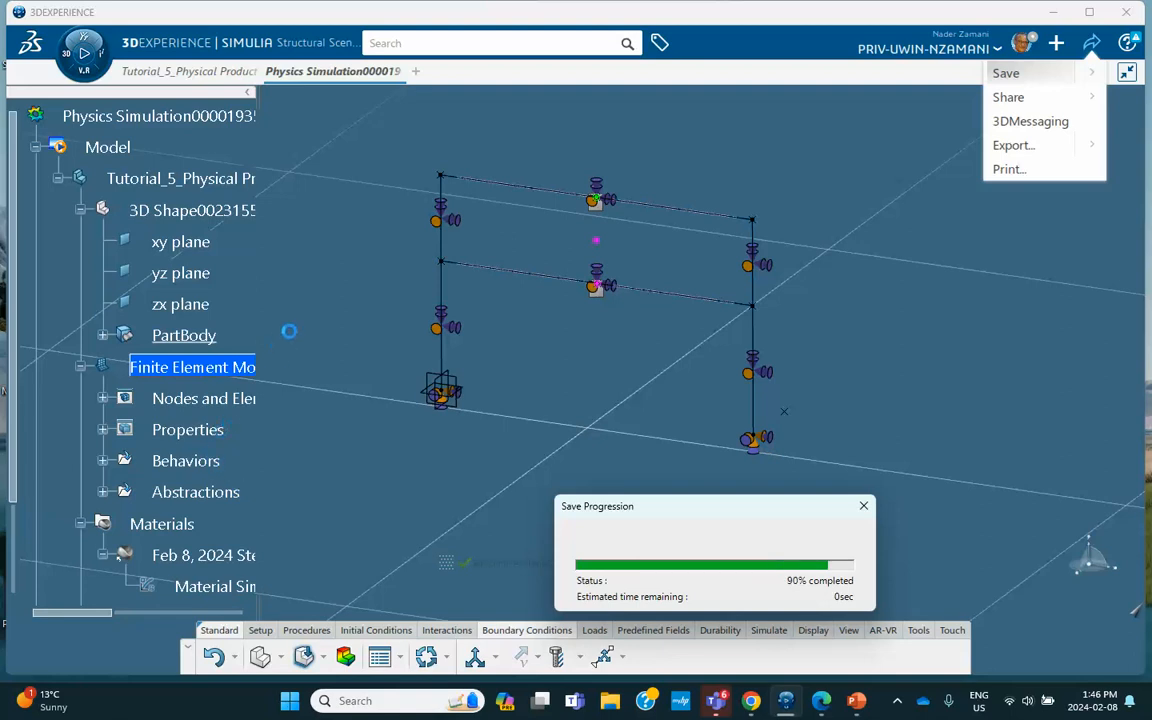
- Examine the Parabolic Bar formulation in the structural analysis case's Global Element Type Assignment and accept the settings
scroll(231, 301, "down", 3)
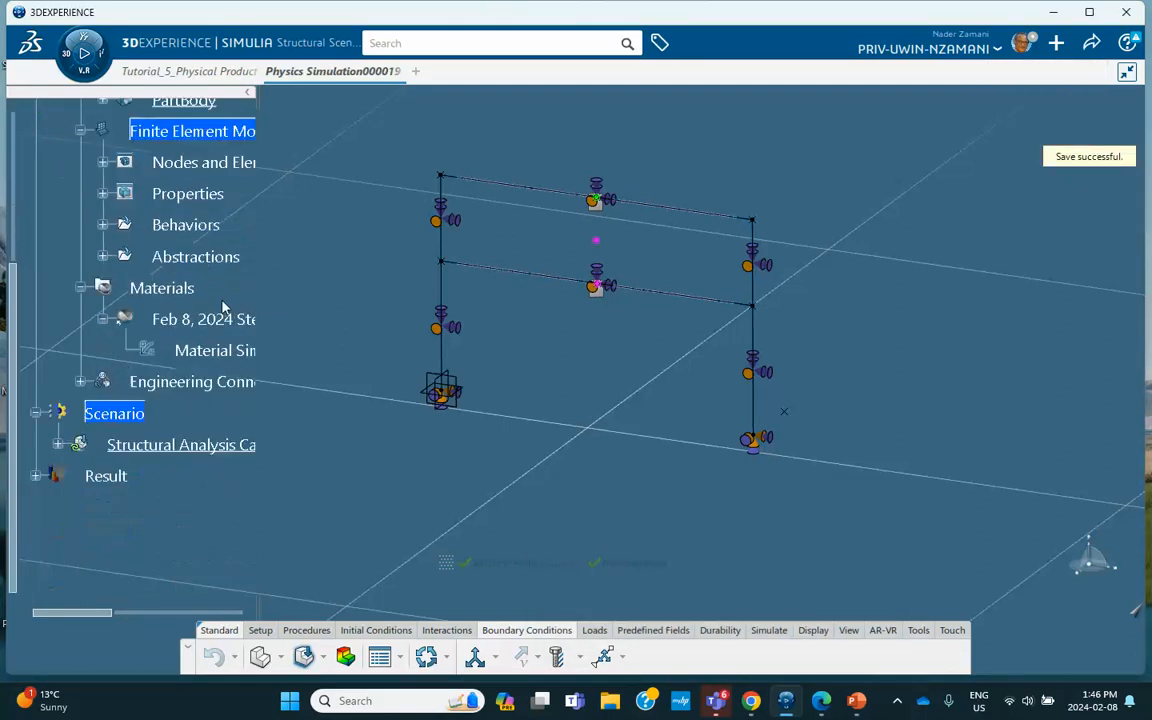
scroll(223, 307, "down", 2)
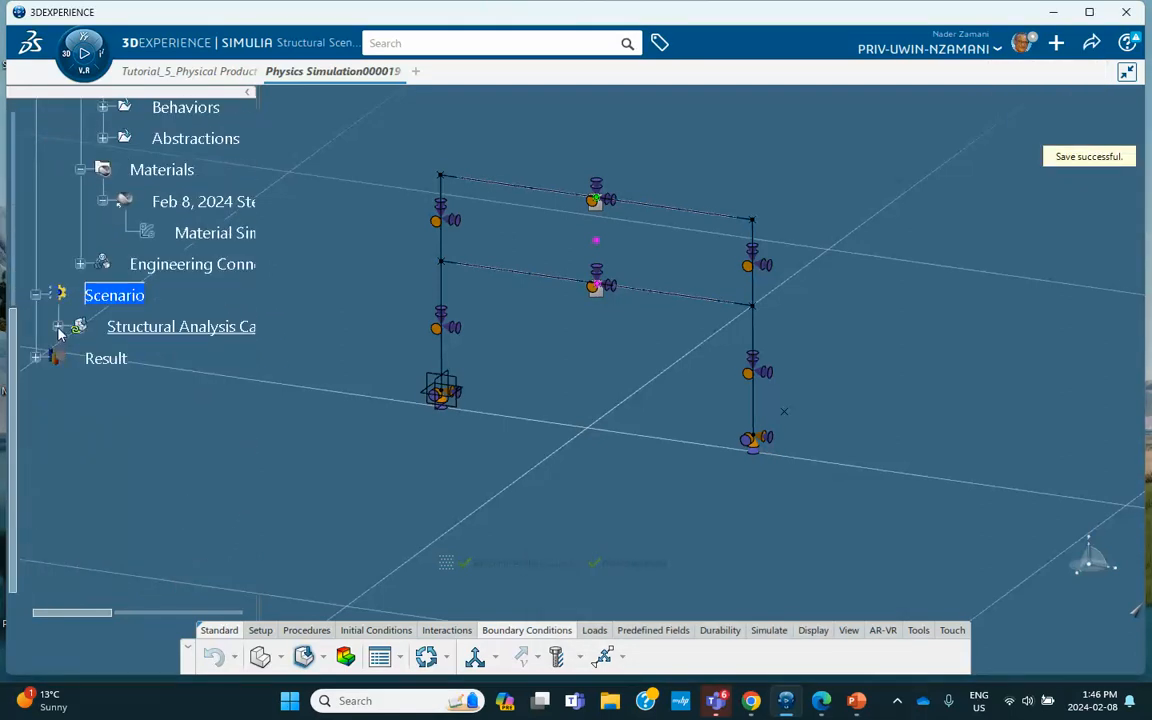
left_click(57, 327)
left_click(80, 358)
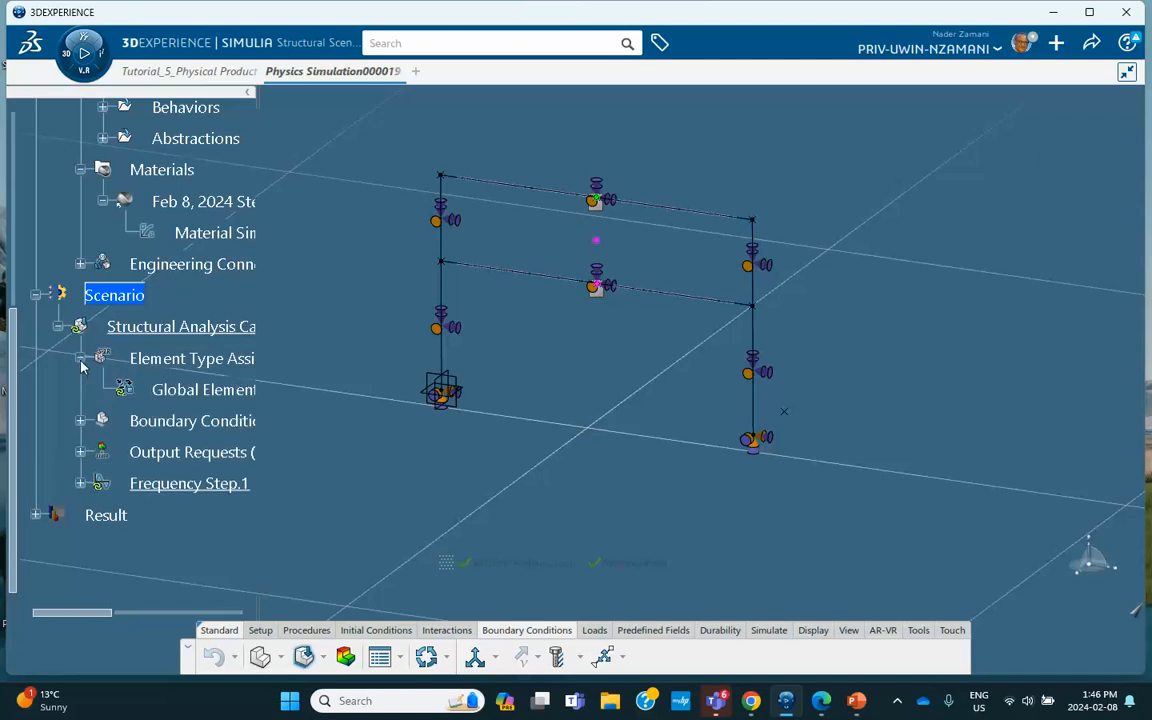
double_click(202, 392)
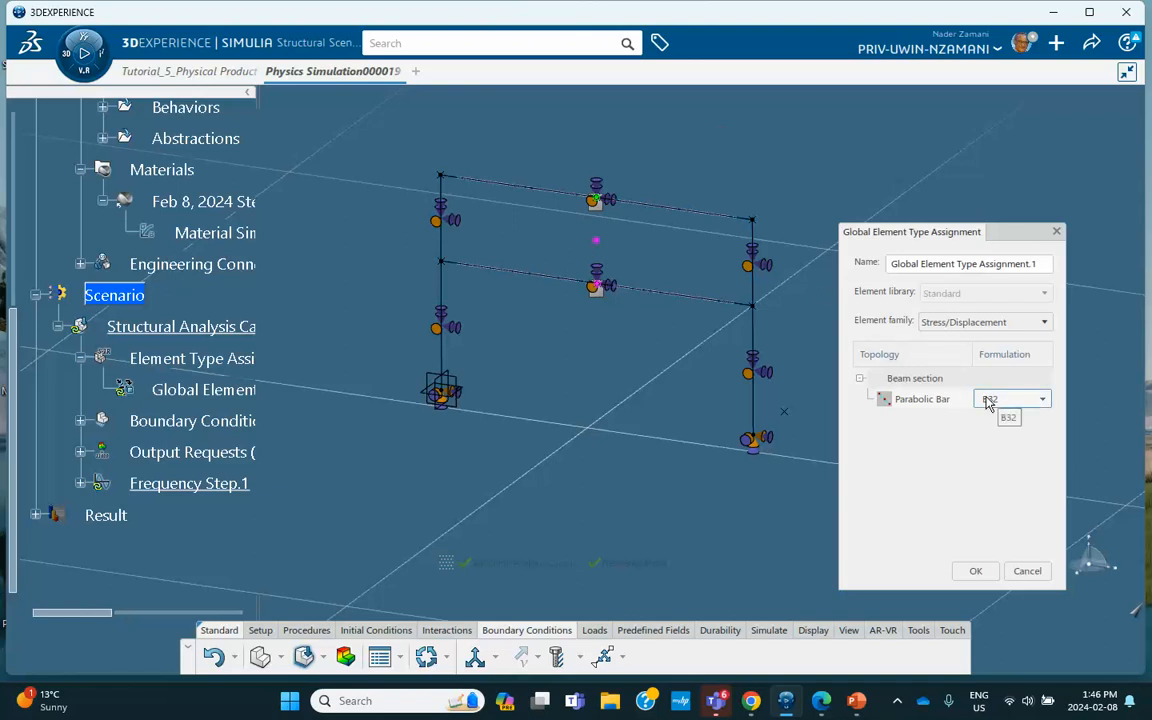
left_click(971, 571)
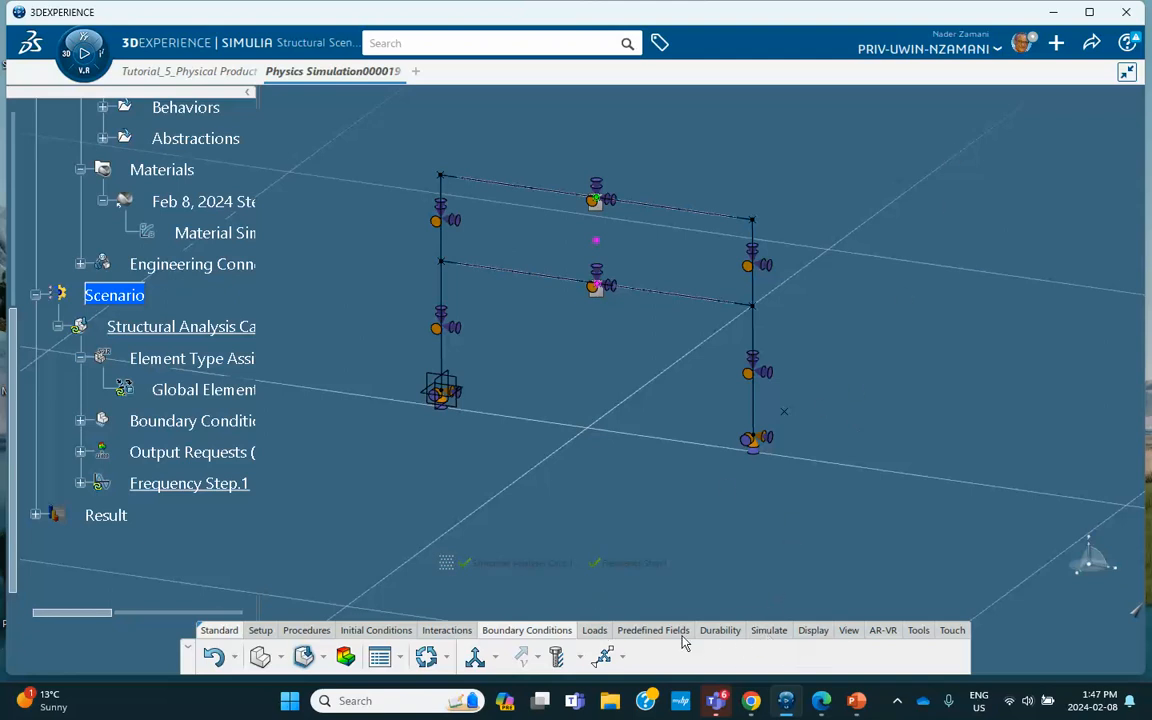
- Run the Model and Scenario Checks and dismiss their status report
left_click(769, 630)
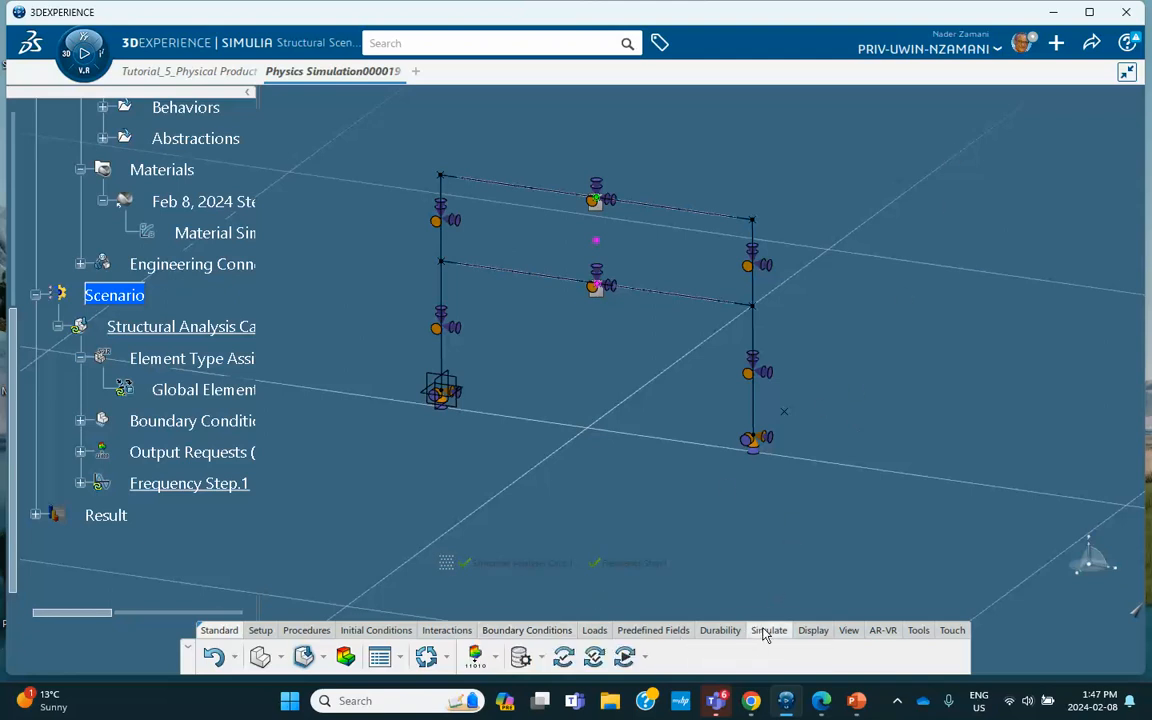
left_click(564, 657)
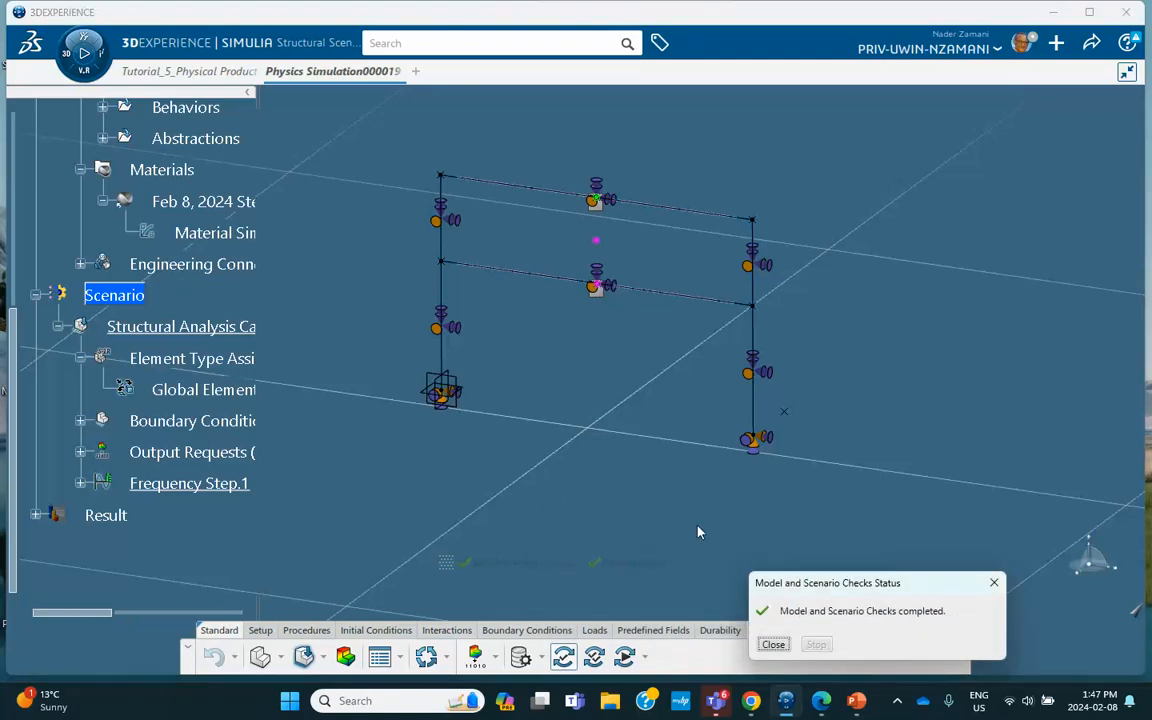
left_click(773, 644)
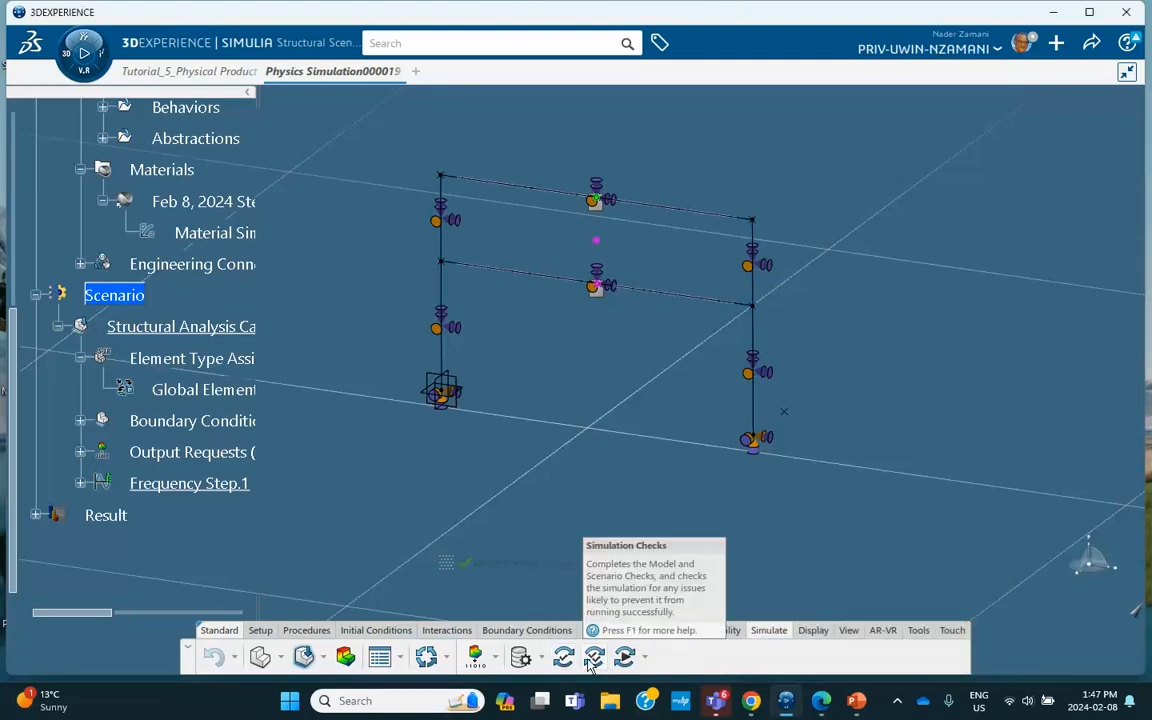
- Run the Simulation Checks on the structural analysis case, read through the diagnostic data file and close the report
left_click(594, 657)
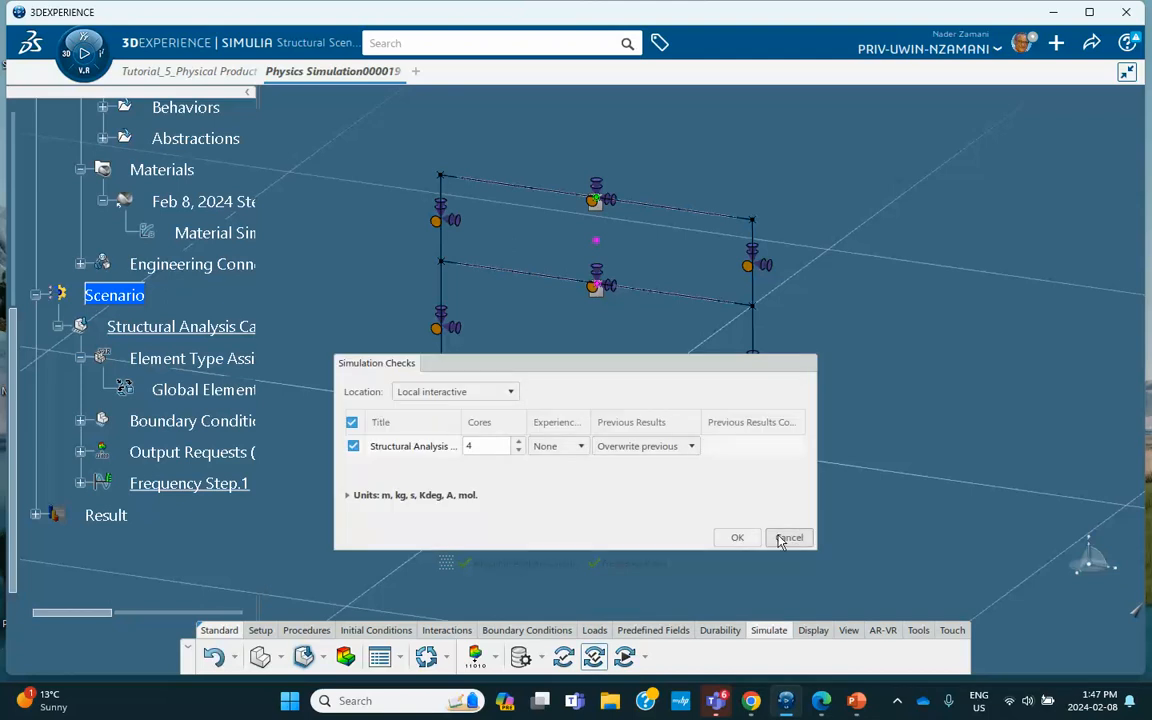
left_click(751, 540)
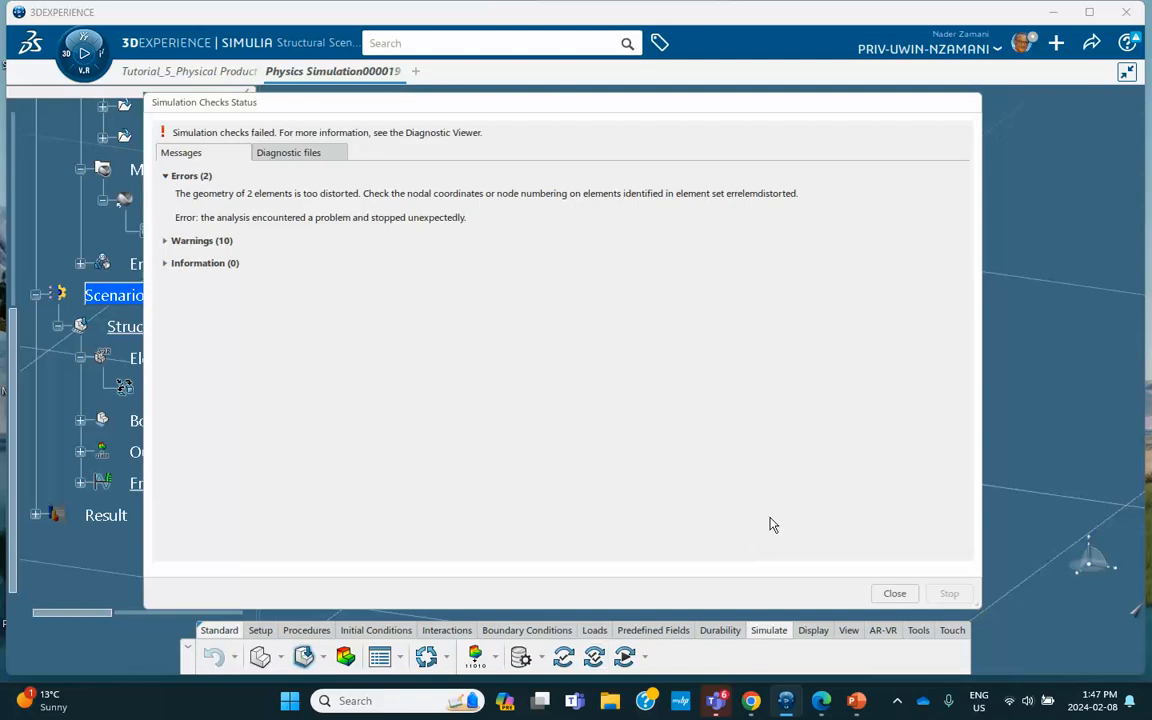
left_click(309, 153)
scroll(450, 303, "down", 20)
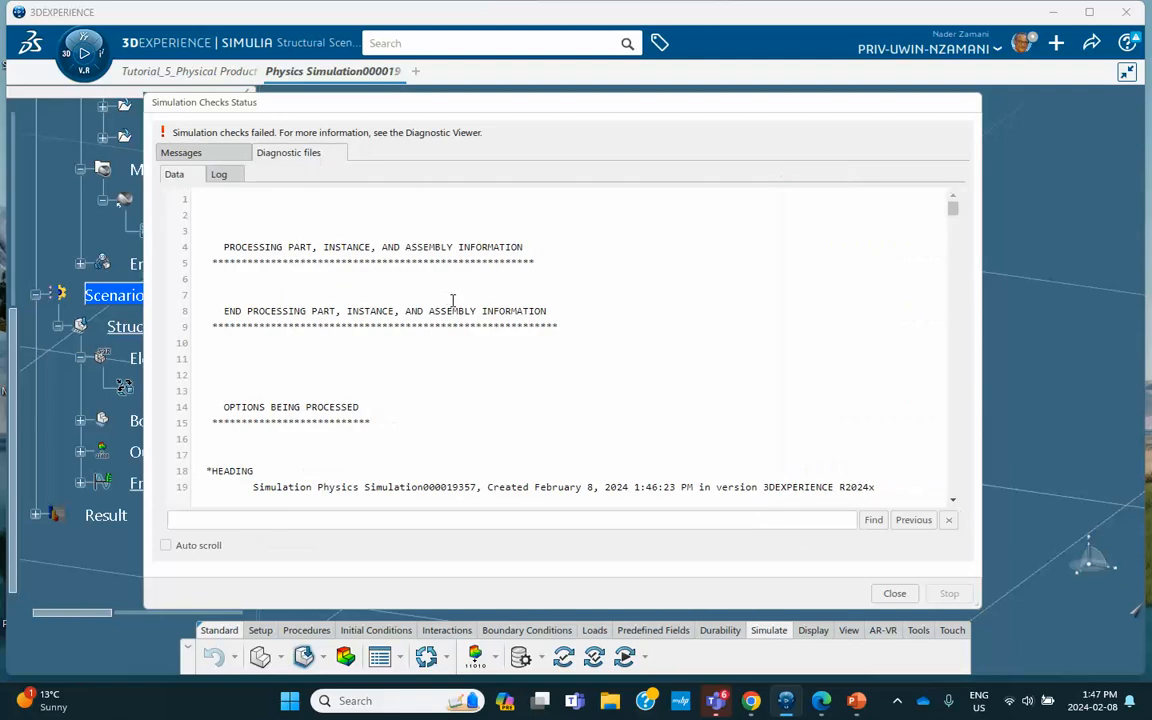
scroll(455, 304, "down", 15)
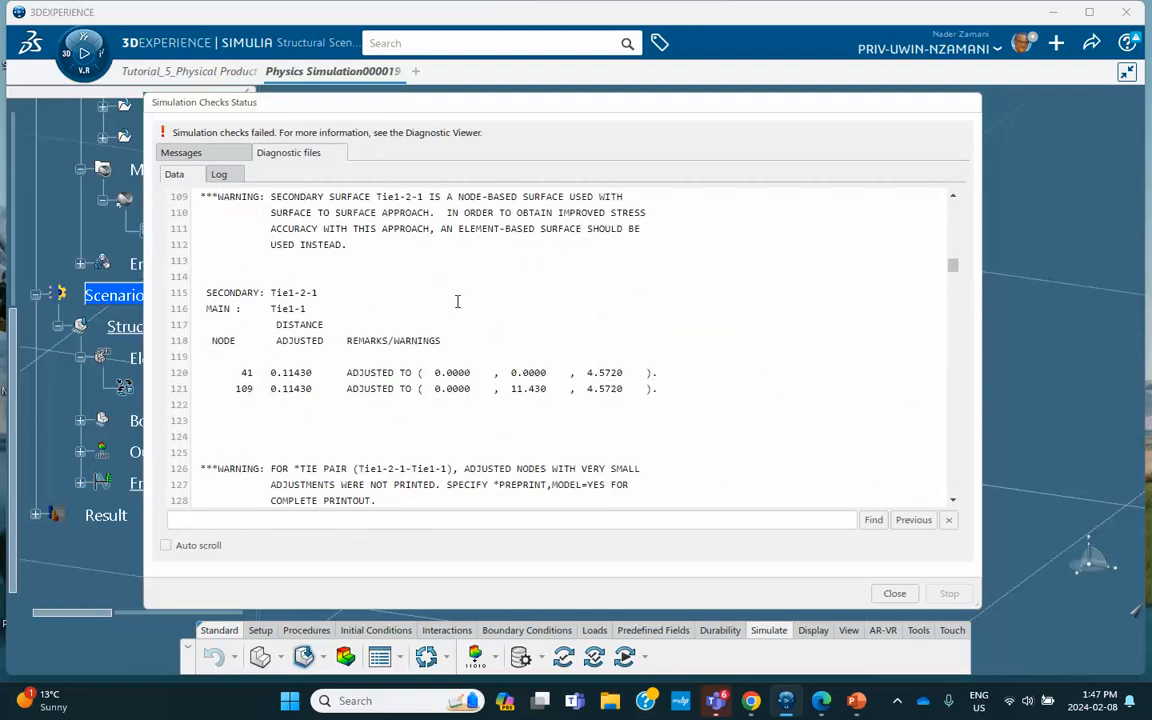
scroll(457, 301, "down", 8)
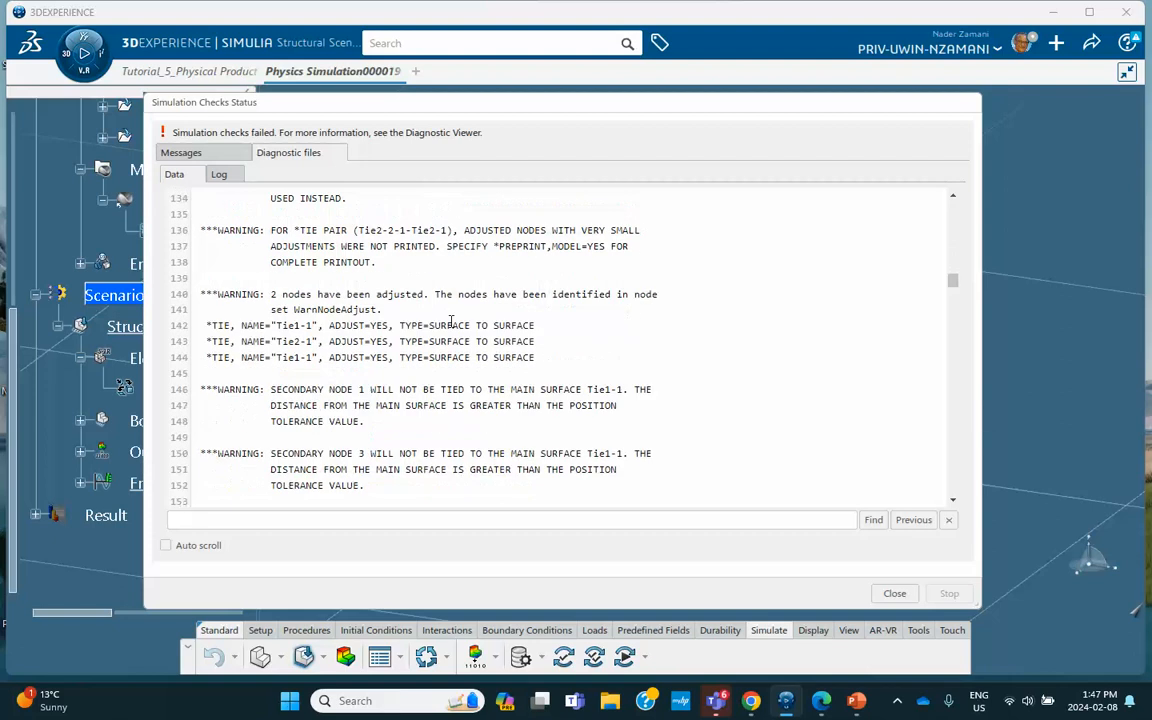
scroll(451, 321, "down", 3)
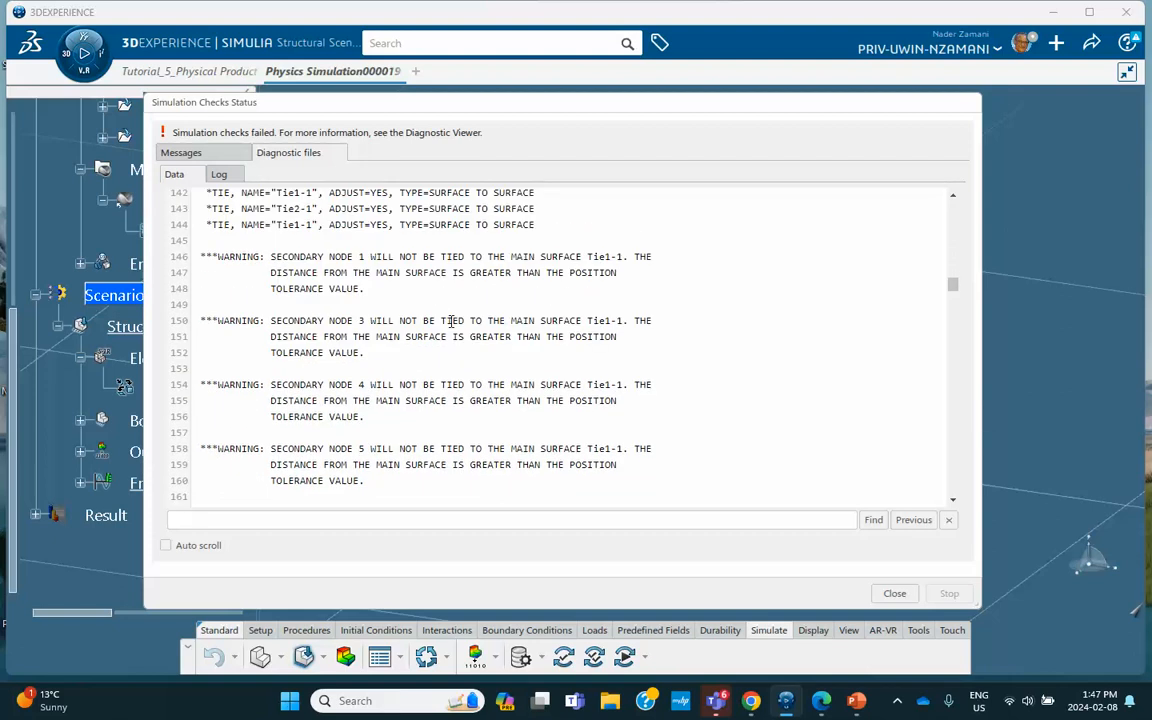
left_click(894, 593)
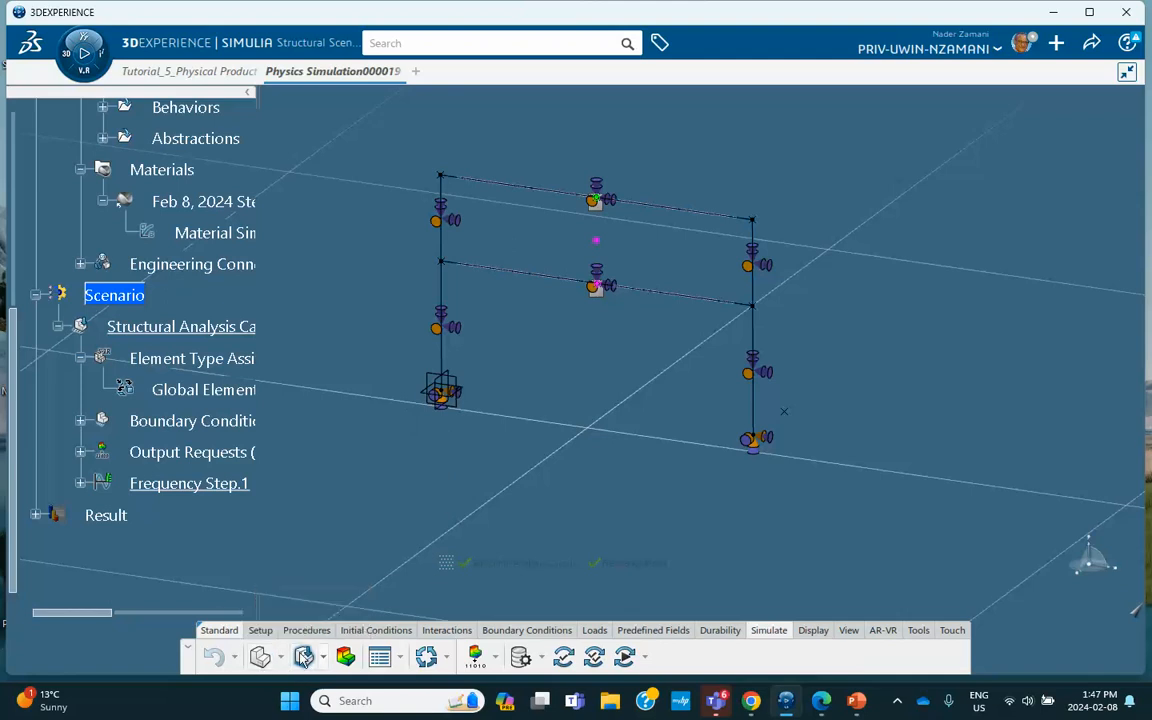
- Locate the Finite Element Model in the physics simulation's tree and activate it for editing
left_click(260, 657)
scroll(187, 181, "up", 8)
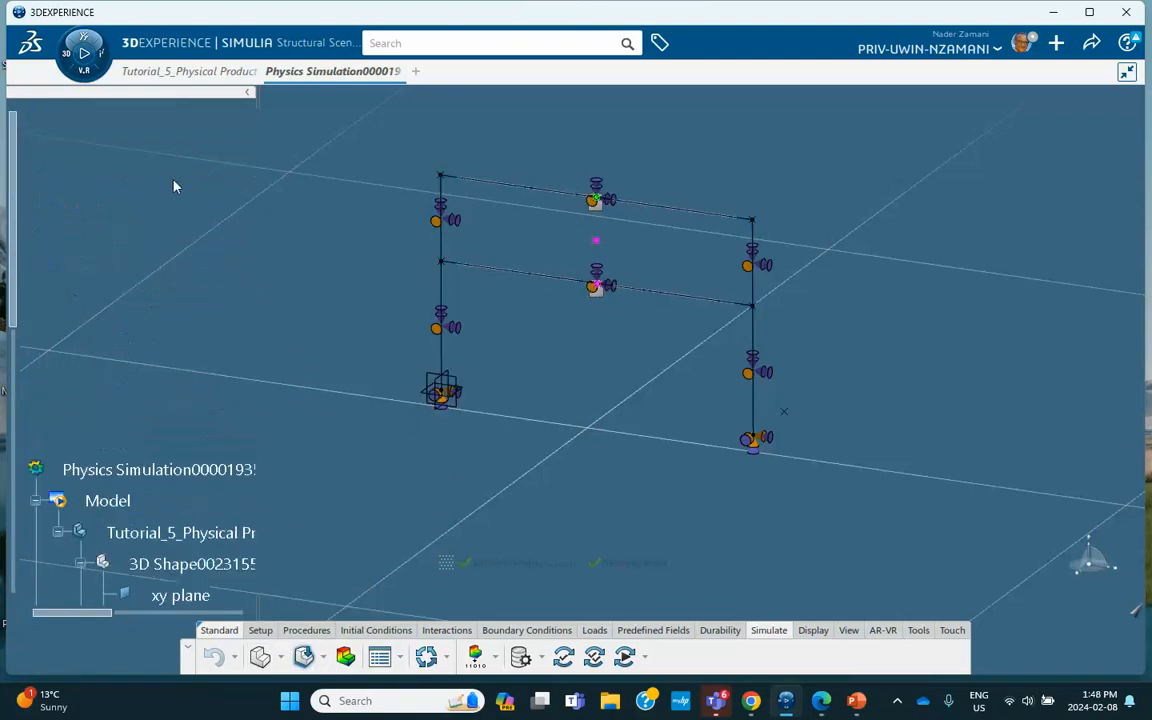
scroll(174, 185, "down", 7)
scroll(174, 185, "down", 5)
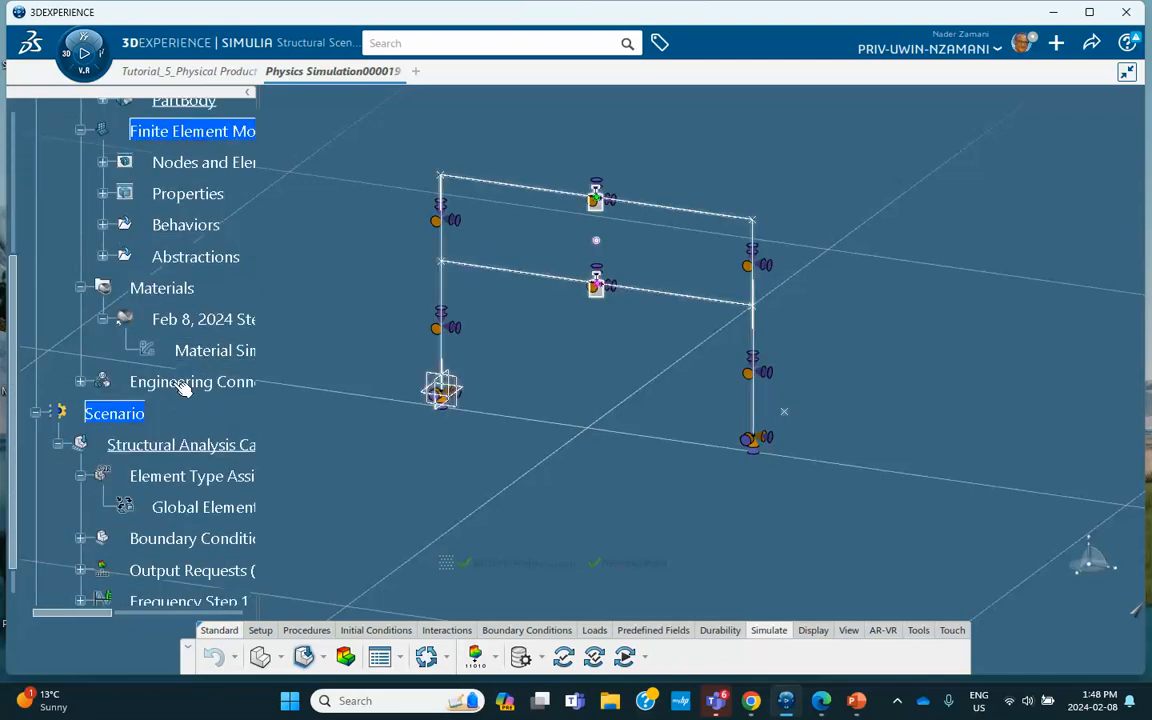
double_click(160, 131)
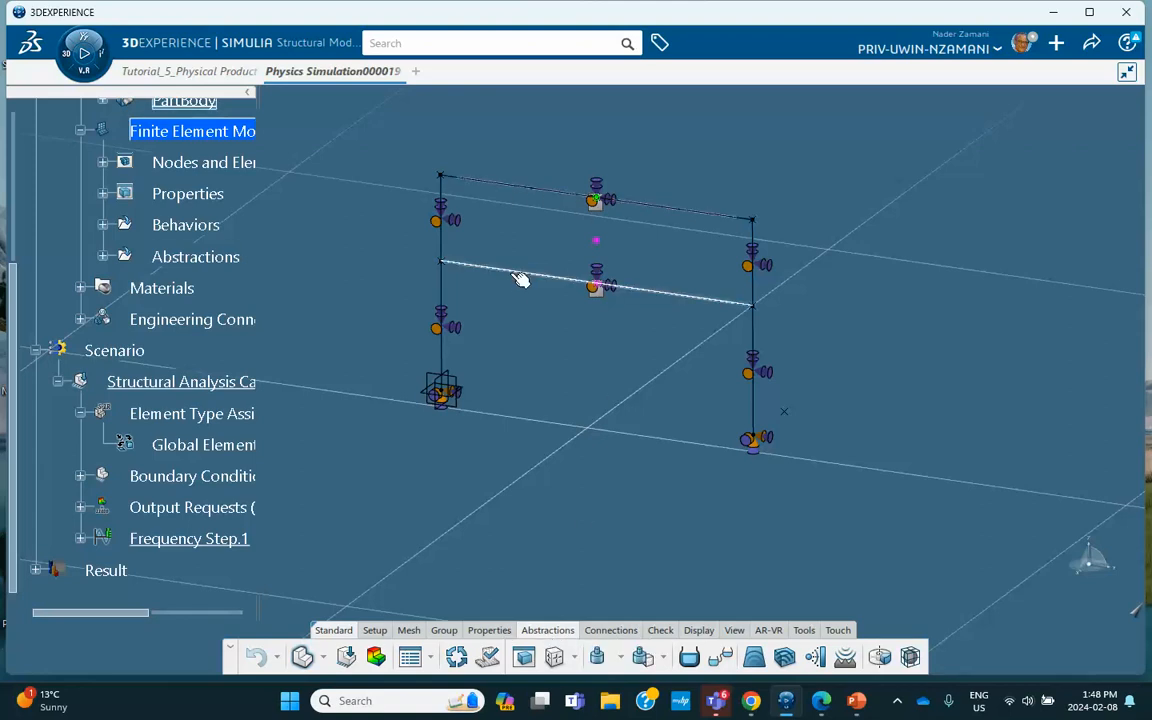
- Switch to PowerPoint, consult slide 7 on the tie connection's position tolerance and return to 3DEXPERIENCE
left_click(858, 704)
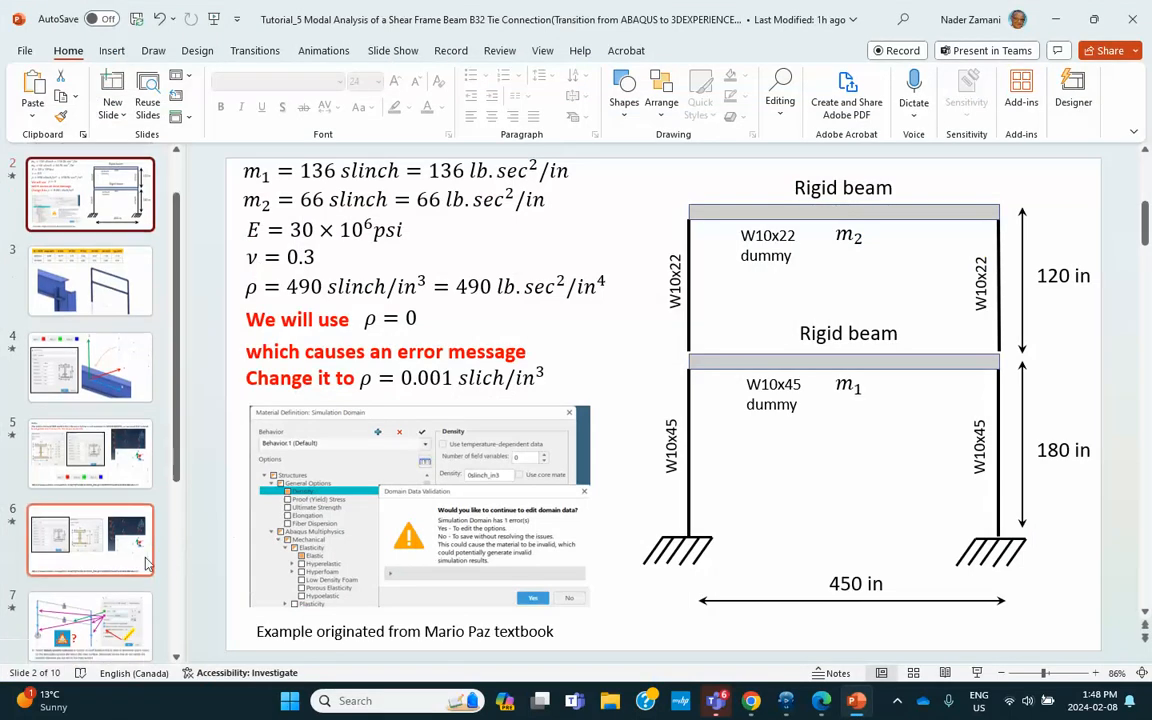
scroll(145, 565, "down", 3)
left_click(118, 540)
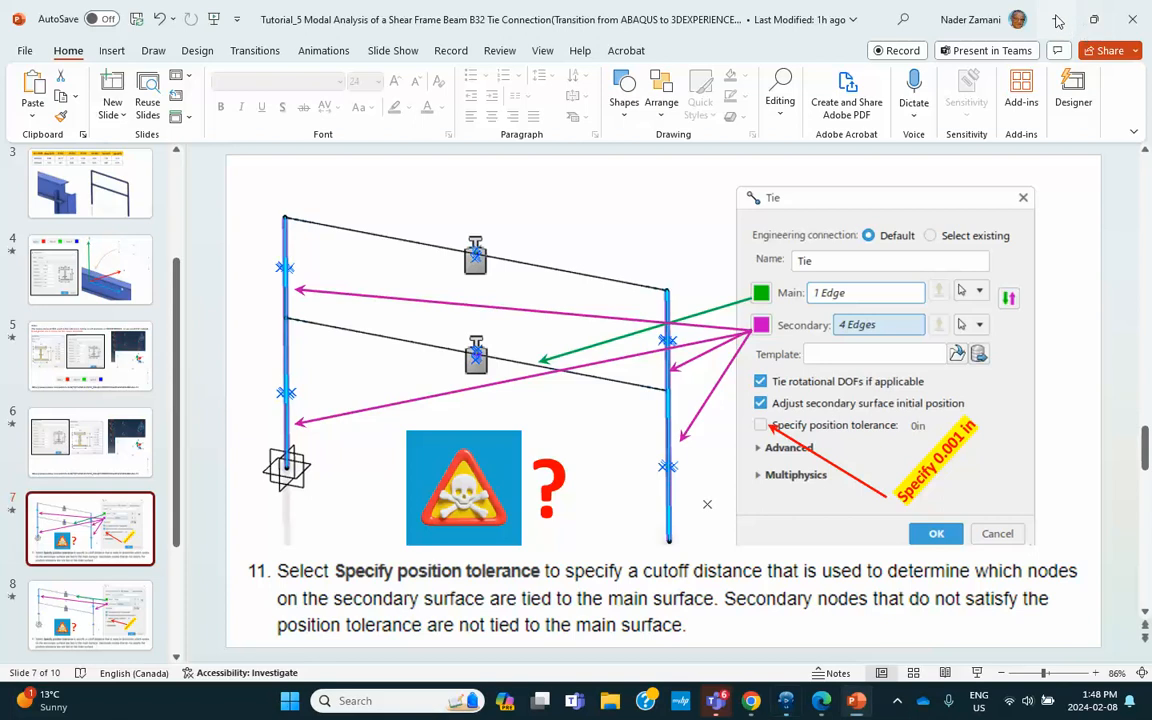
left_click(1056, 19)
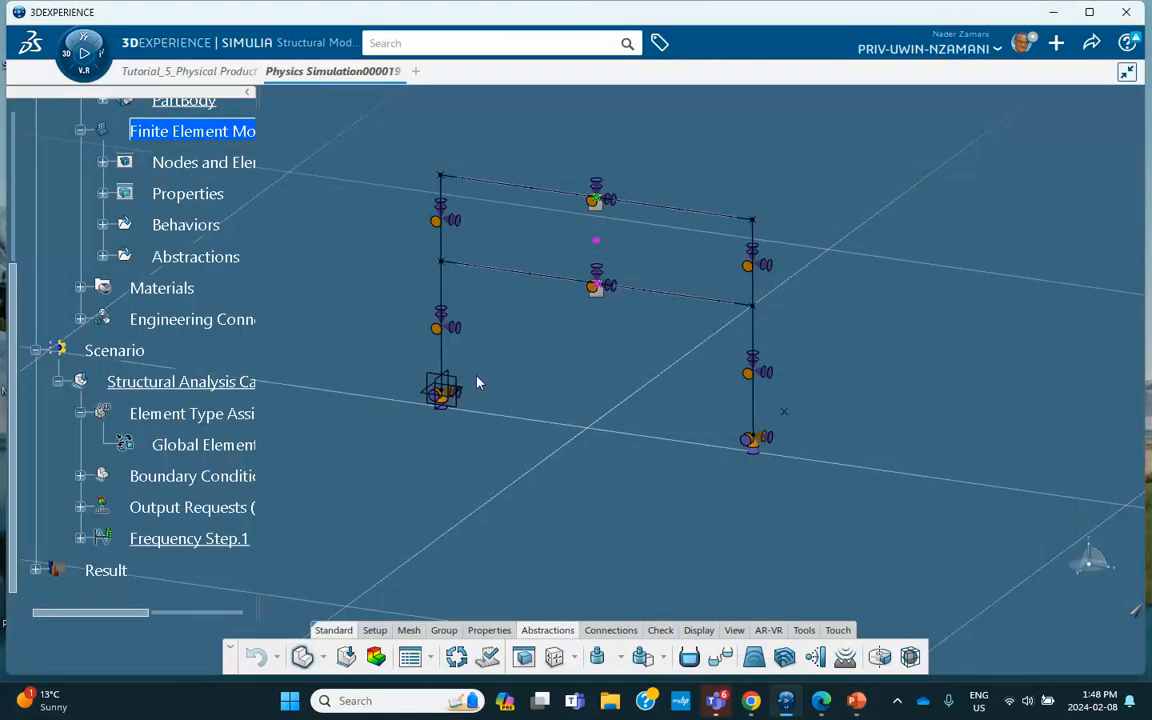
- Enable the specified position tolerance for Tie.1 under the engineering connection Free.1 and set it to 0.001 in
left_click(80, 319)
left_click(102, 350)
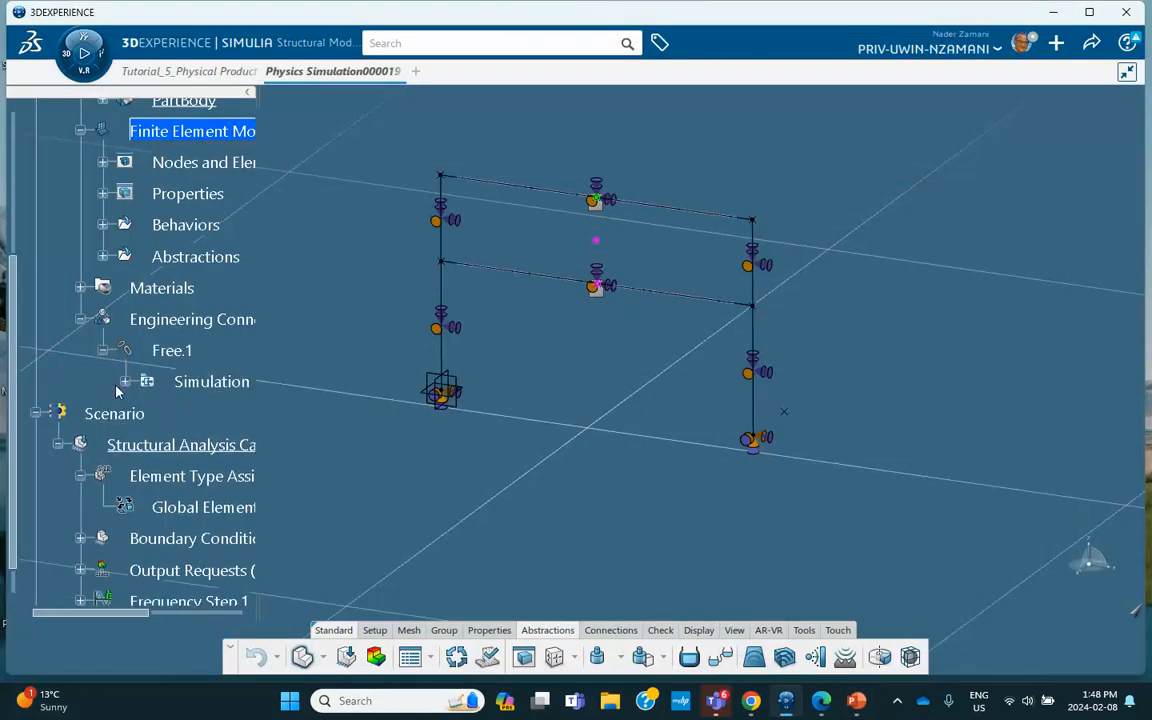
left_click(123, 381)
left_click(222, 478)
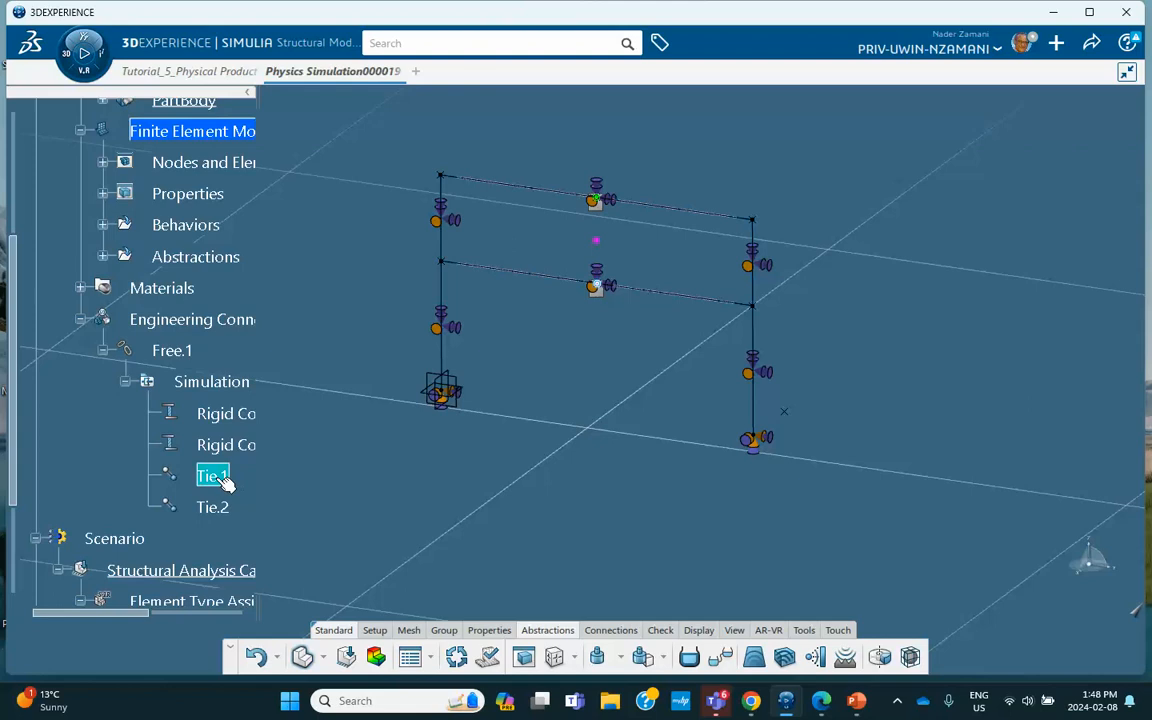
double_click(218, 478)
left_click(827, 449)
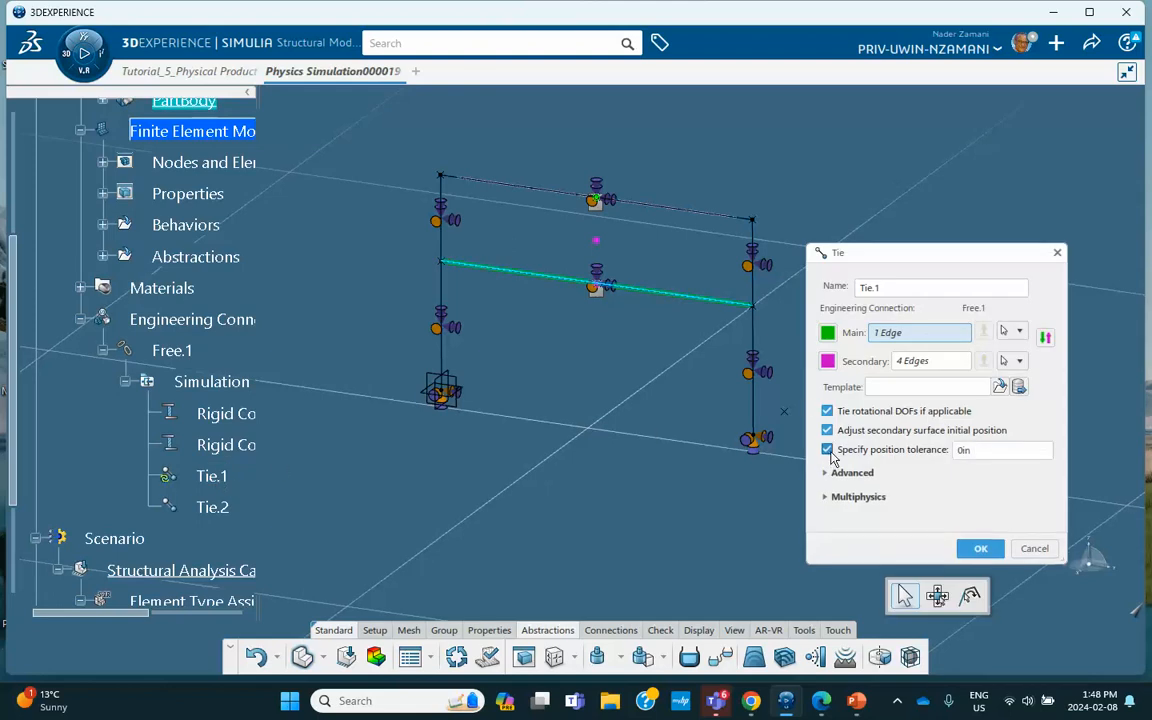
double_click(978, 451)
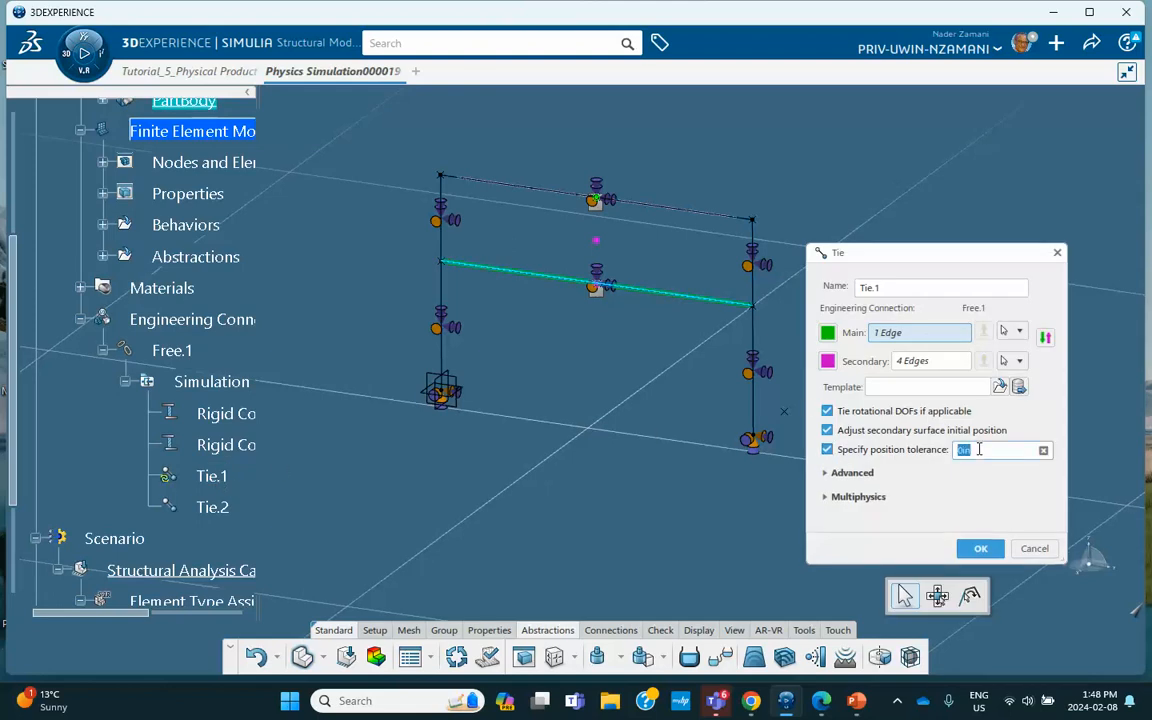
type(".001")
left_click(981, 549)
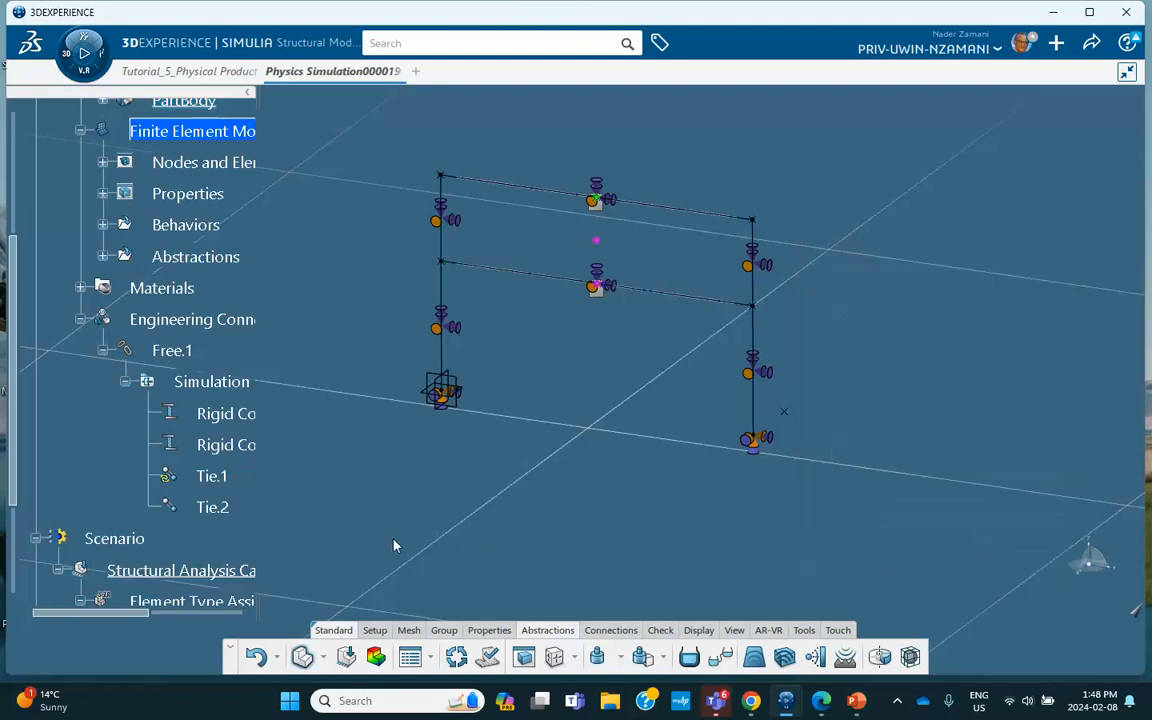
- Enable and enter a specified position tolerance for Tie.2, and save the simulation
double_click(212, 507)
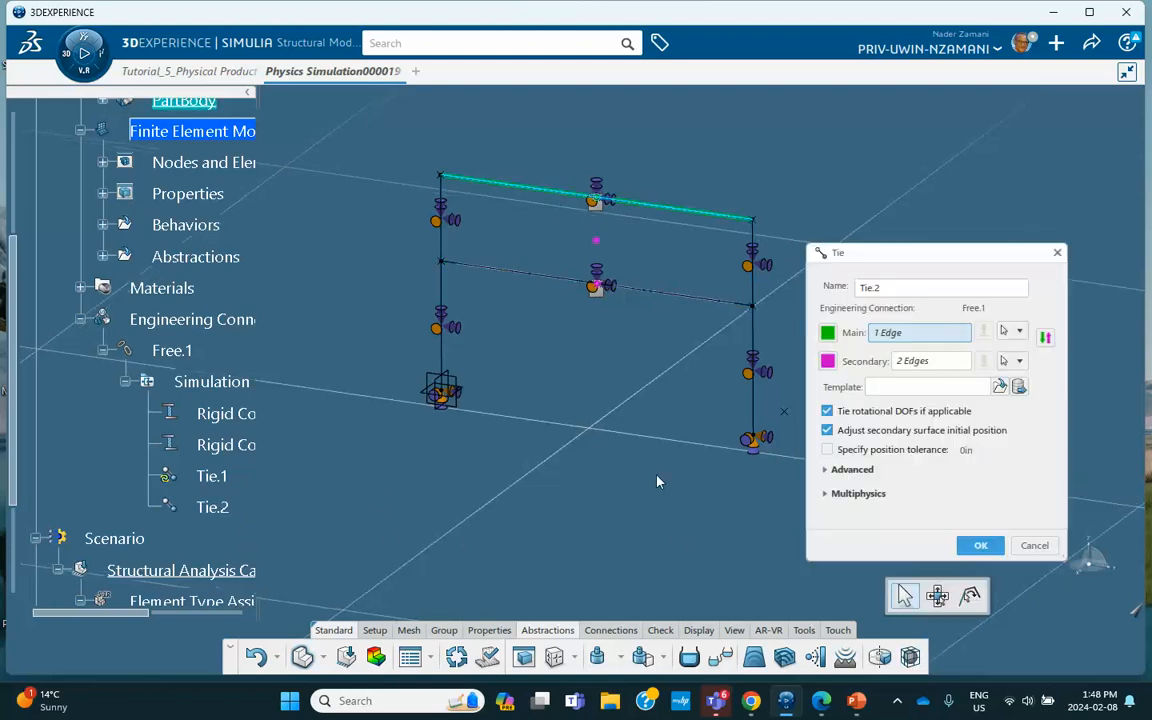
left_click(827, 449)
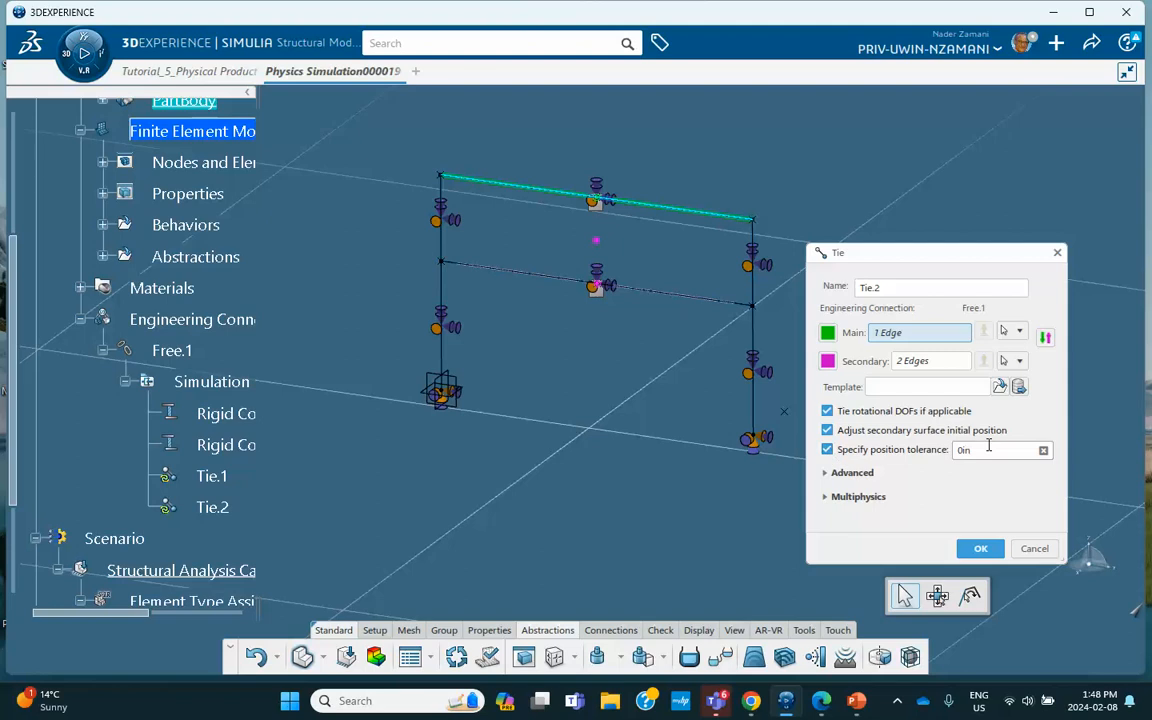
key("BackSpace")
left_click(979, 549)
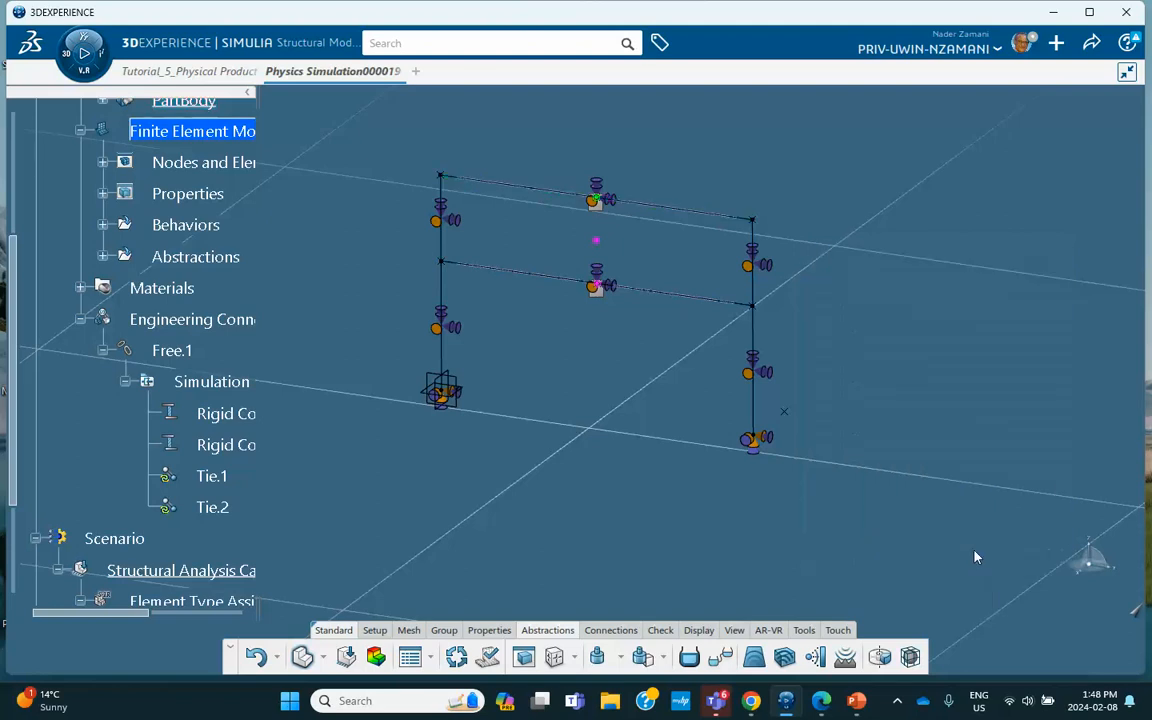
left_click(1091, 43)
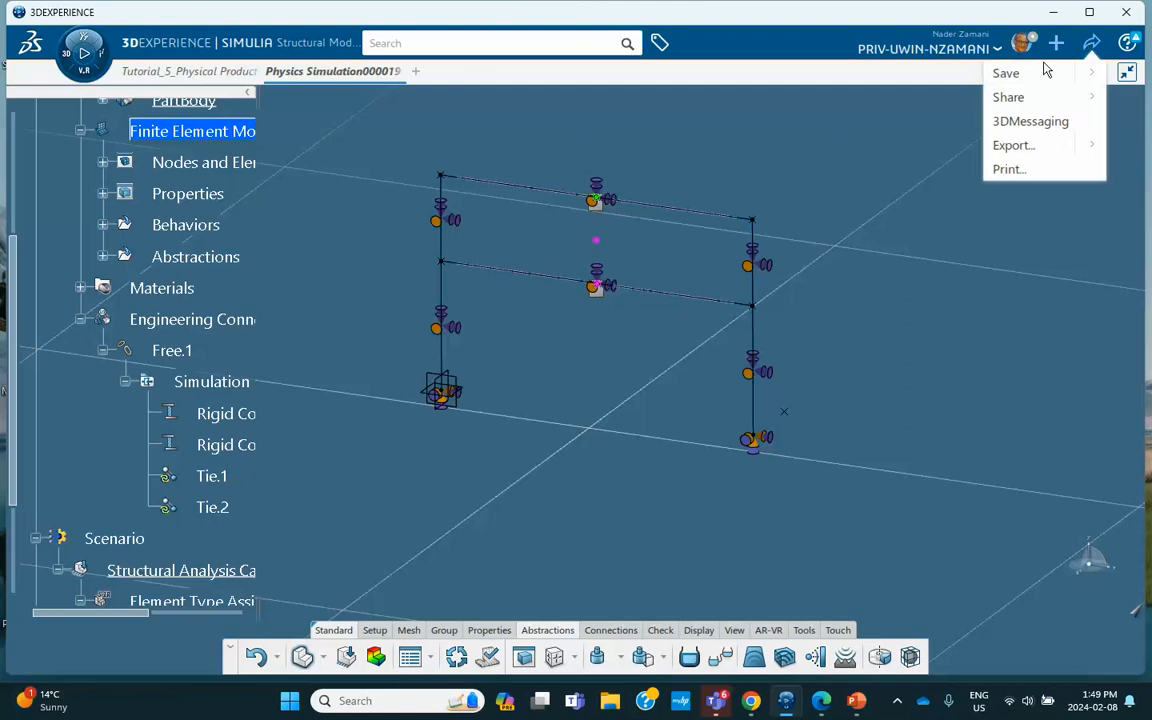
left_click(1008, 73)
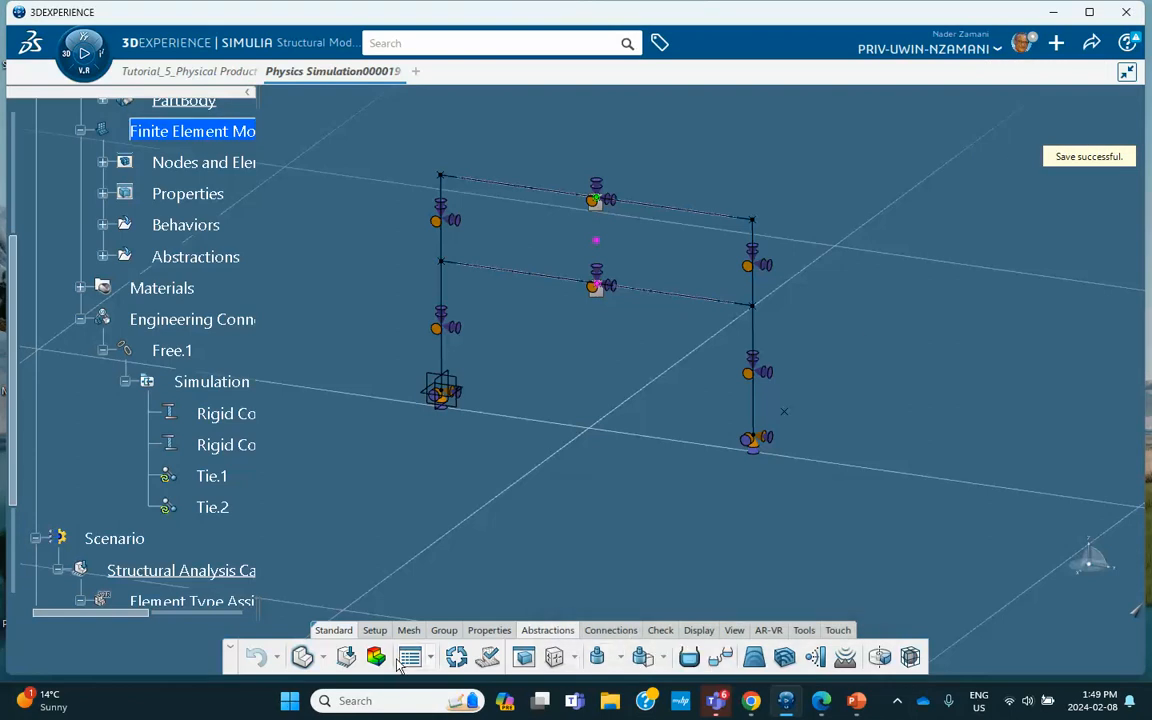
- Return to the structural scenario, rerun both the Model and Scenario Checks and the Simulation Checks, and close their status reports
left_click(347, 658)
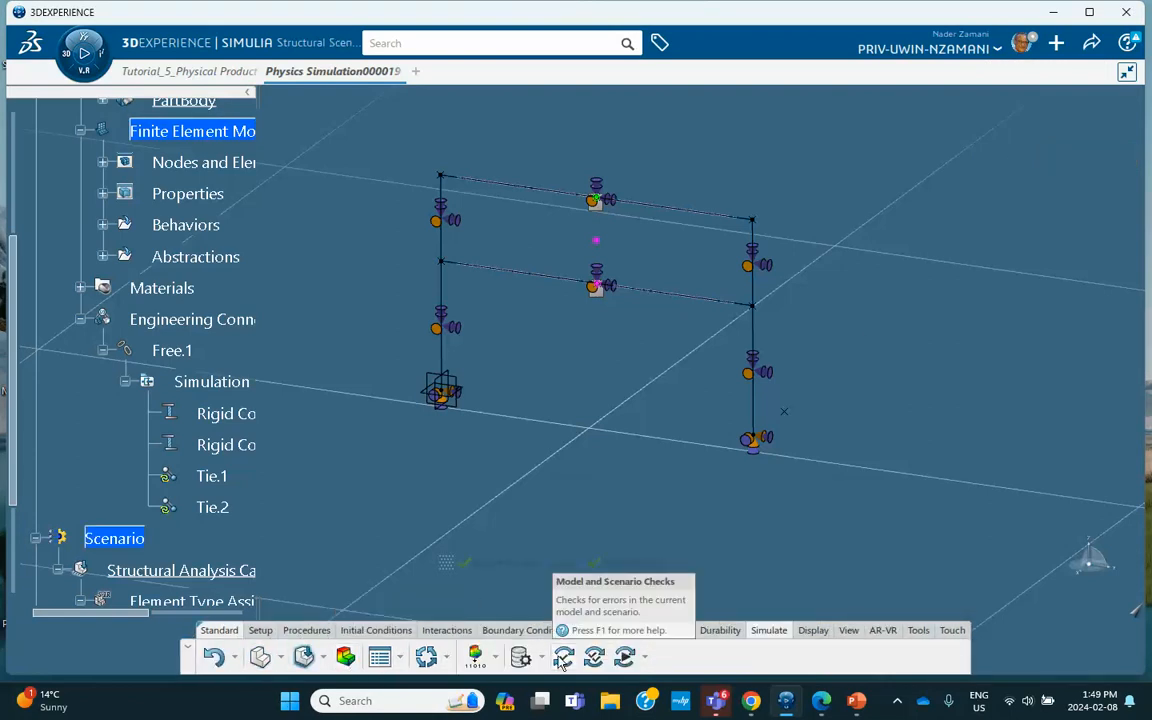
left_click(563, 656)
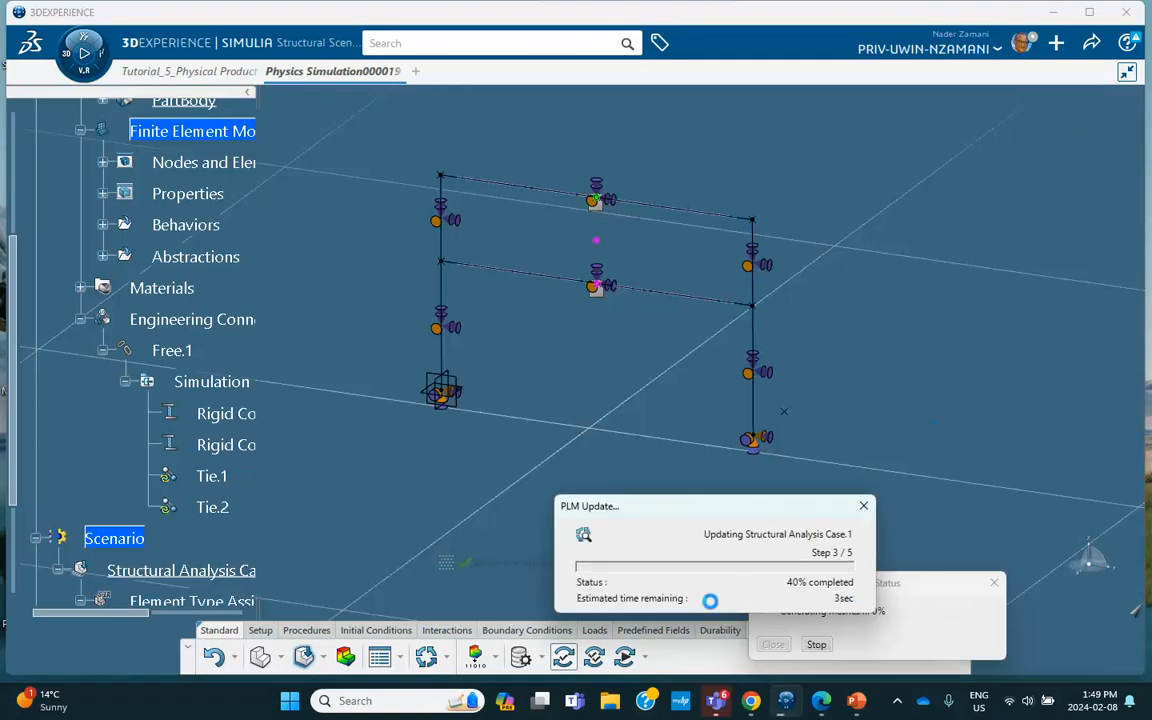
left_click(773, 644)
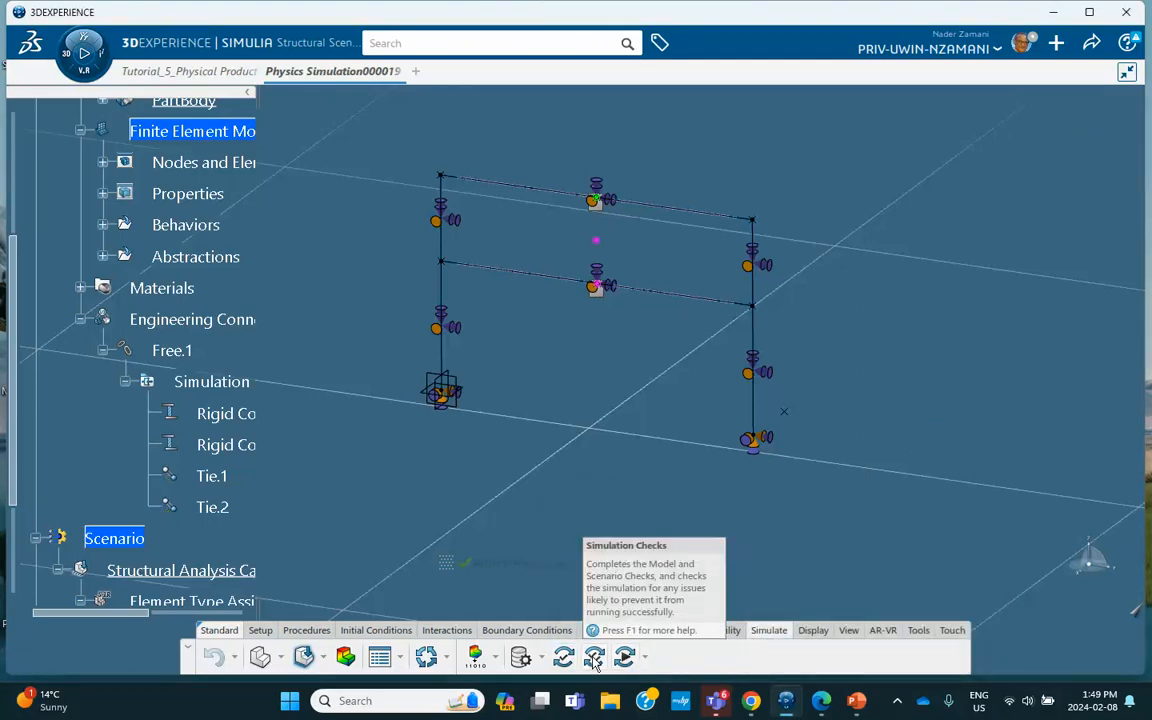
left_click(594, 656)
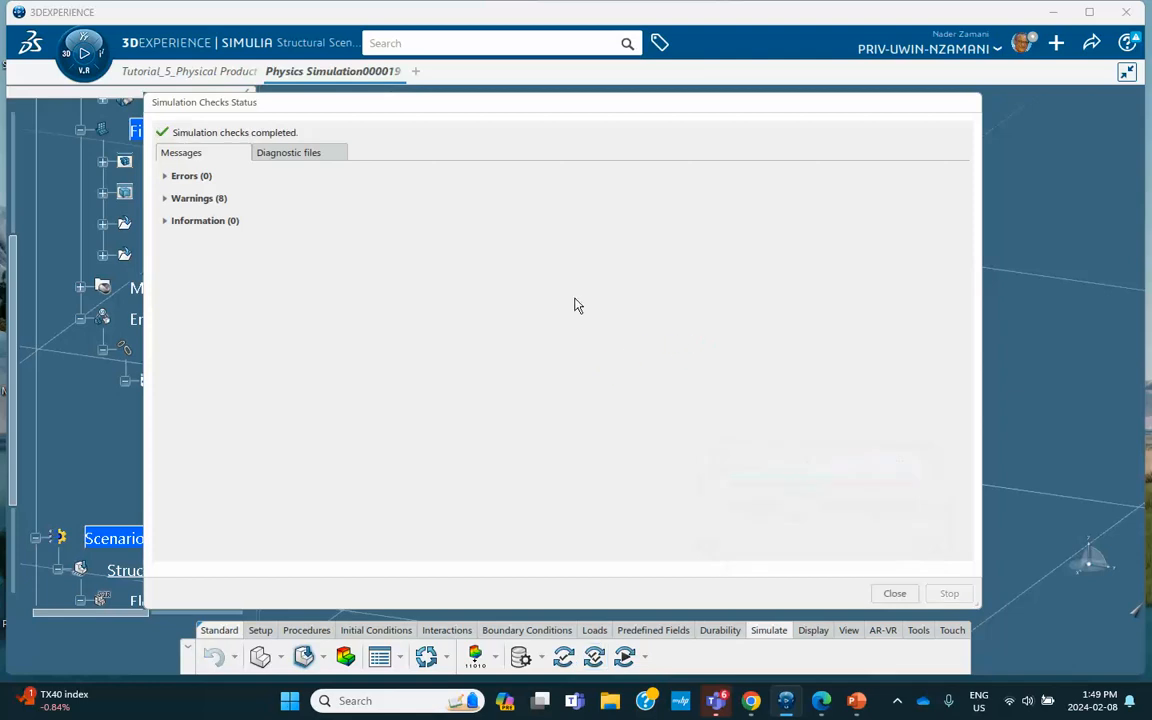
left_click(895, 593)
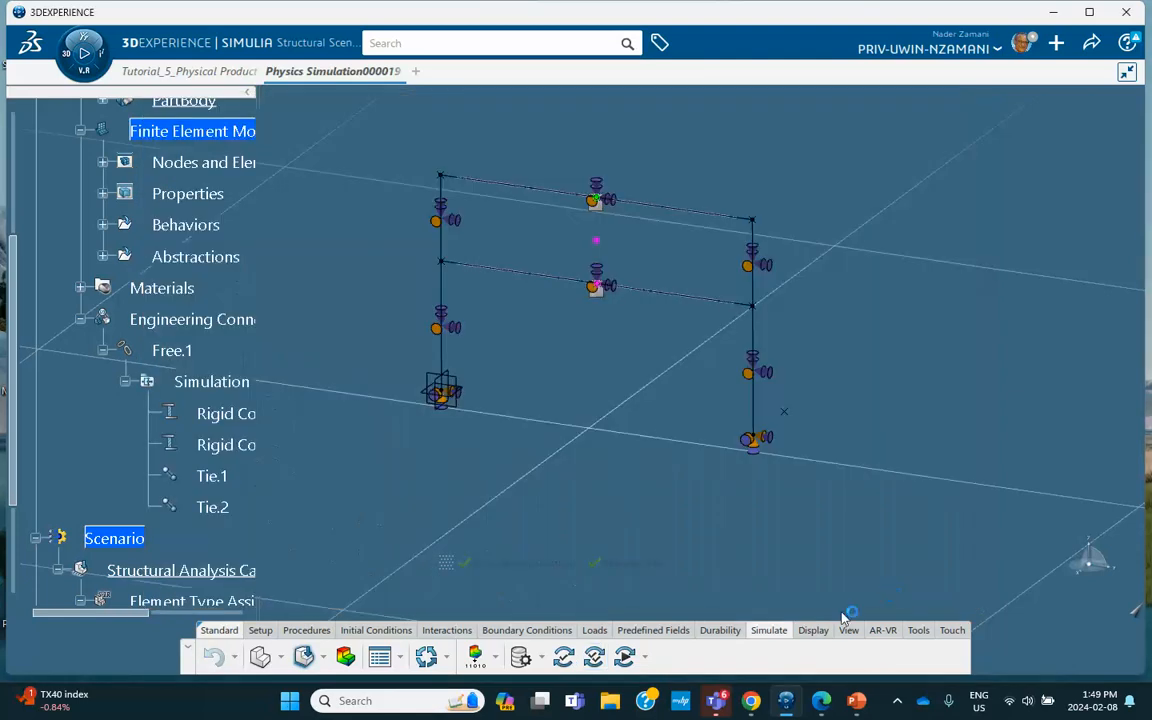
- Simulate the structural analysis case with the Local interactive location and 4 cores, and close the status report
left_click(625, 658)
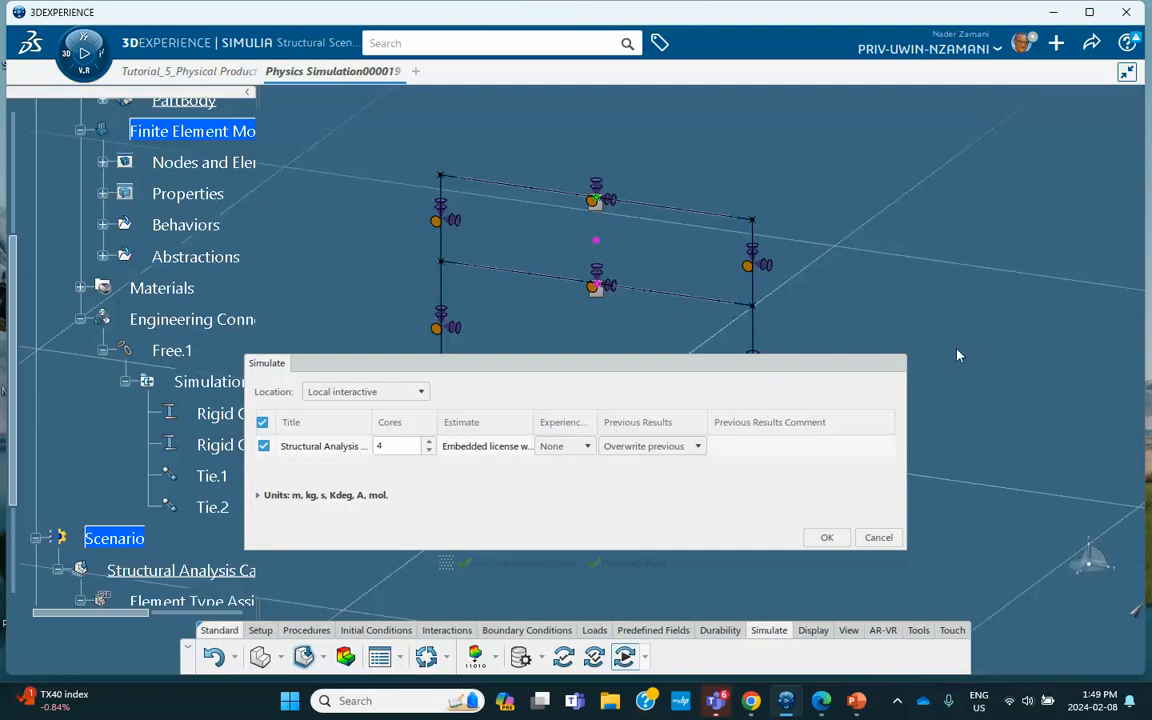
left_click(826, 537)
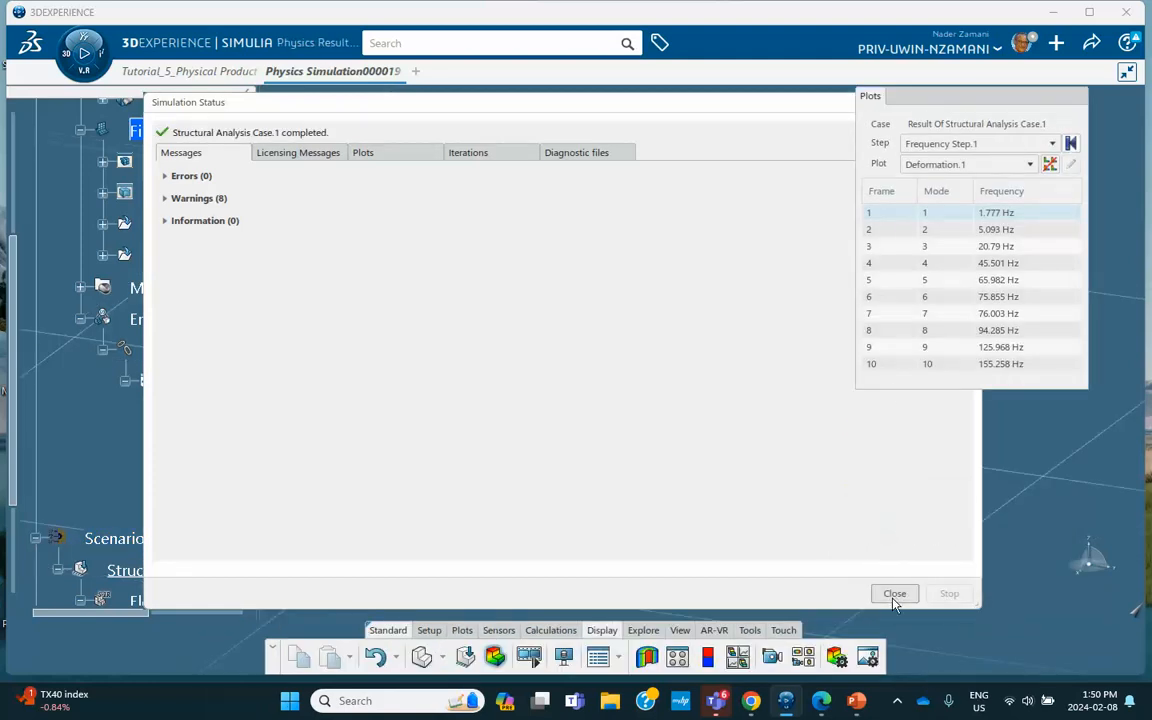
left_click(894, 595)
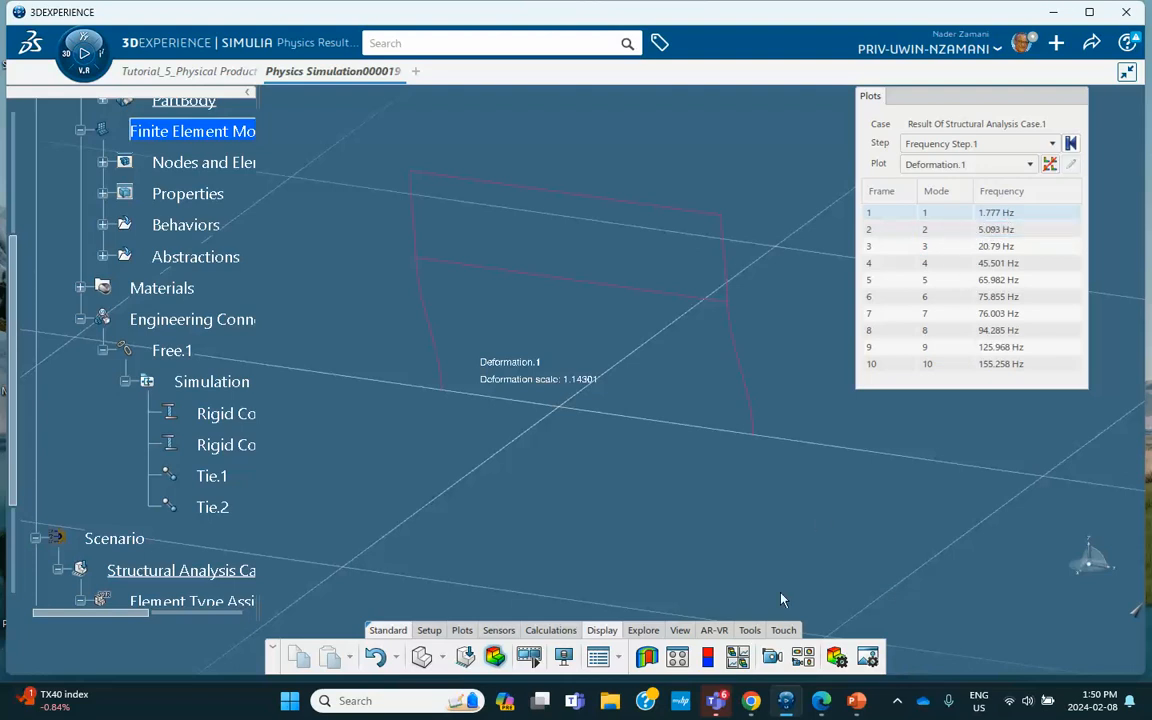
- Switch to PowerPoint and compare the reference frequencies with the computed modal frequencies on slide 10
left_click(855, 703)
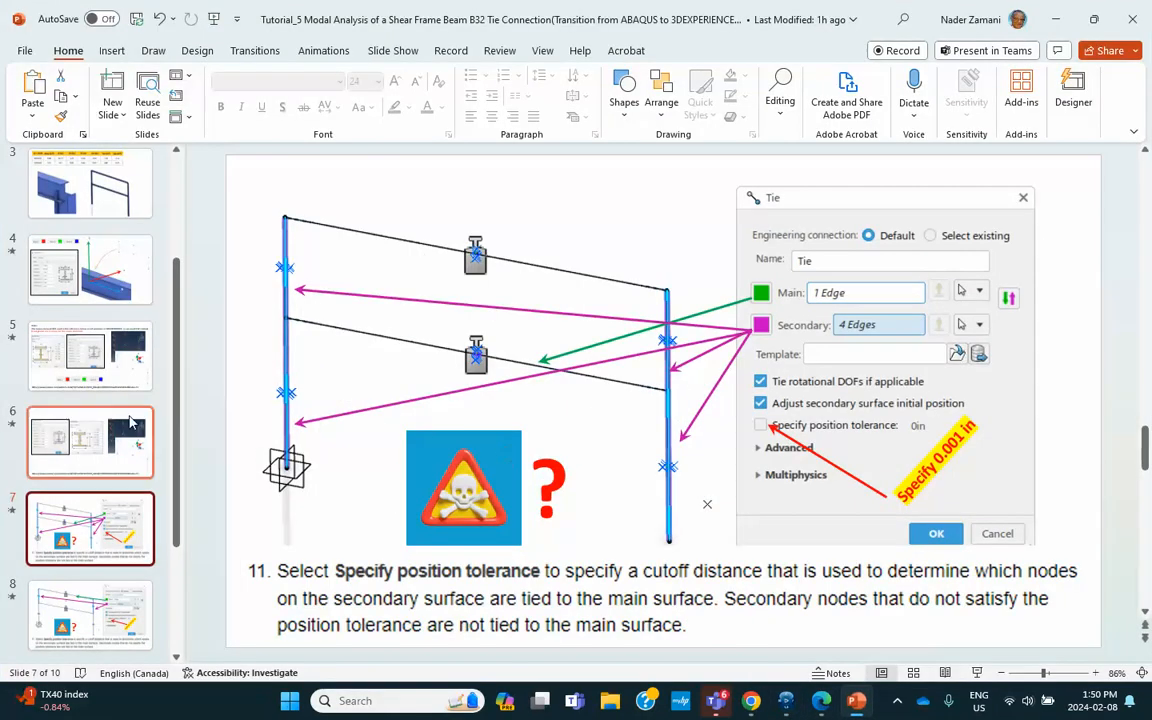
scroll(130, 422, "down", 3)
left_click(78, 590)
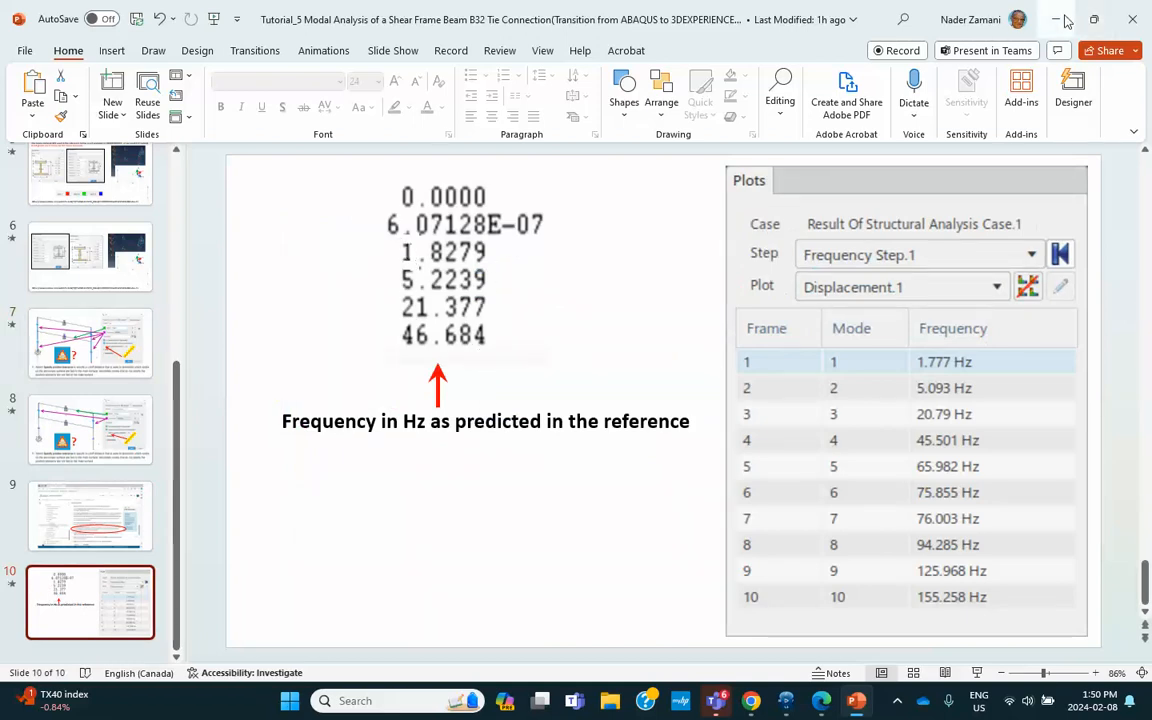
scroll(98, 377, "up", 1)
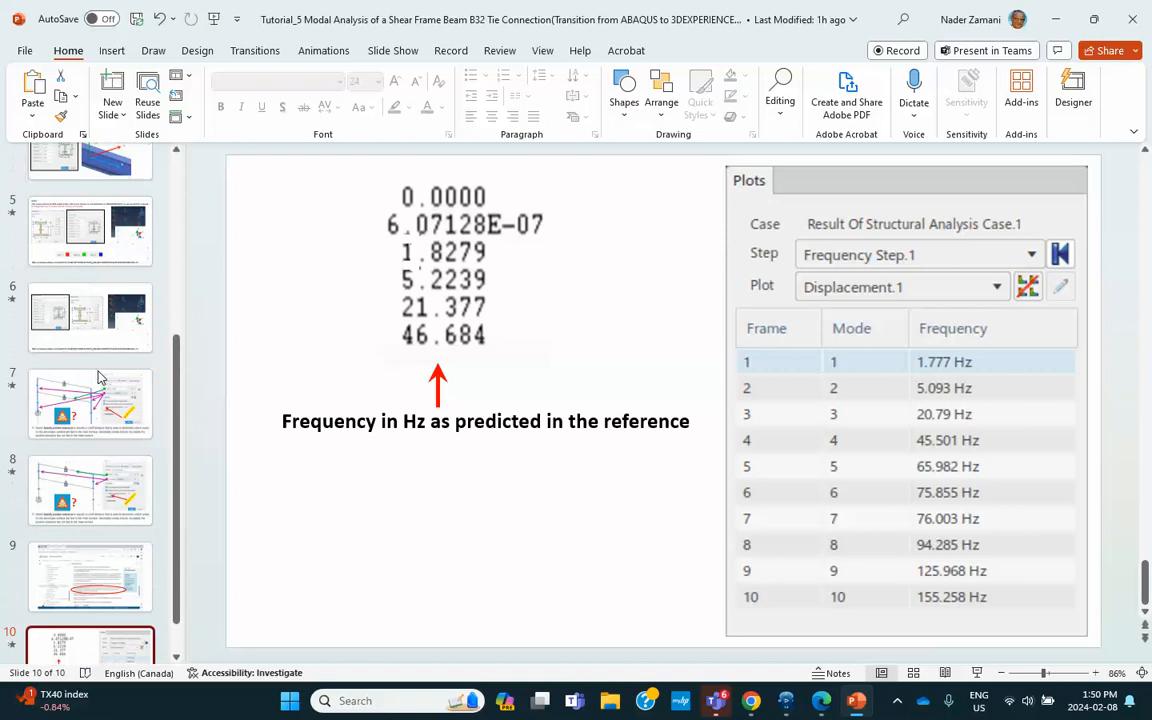
scroll(98, 377, "up", 4)
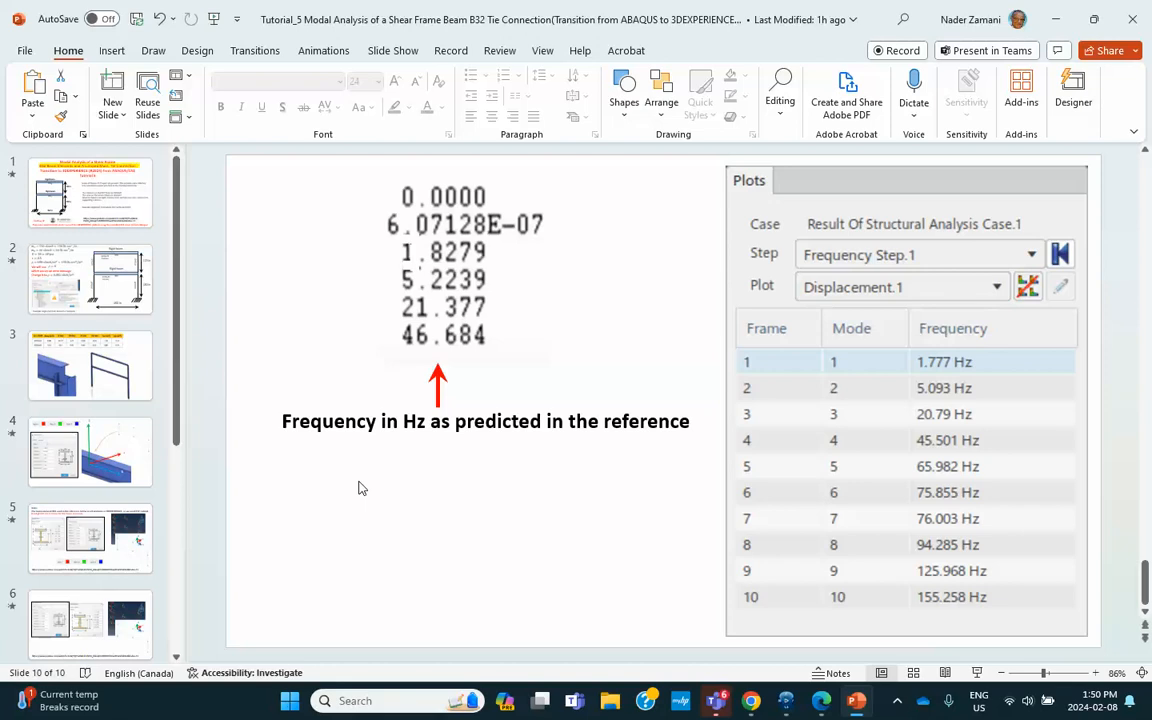
scroll(111, 442, "down", 2)
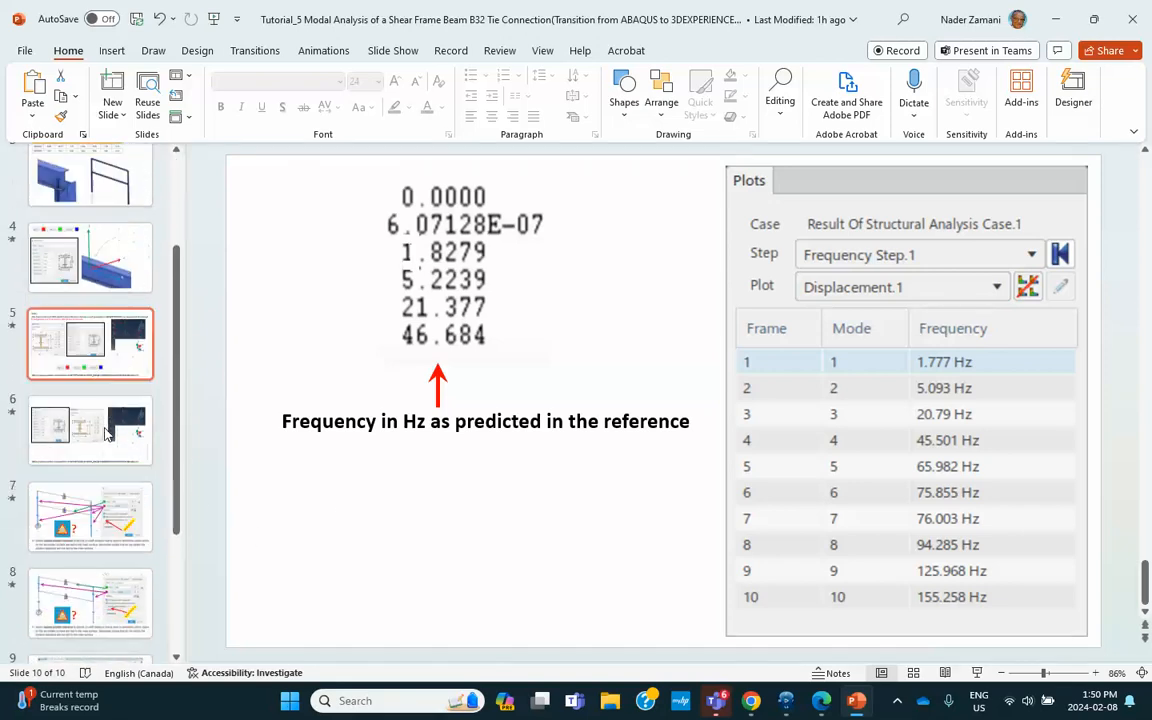
scroll(107, 433, "down", 1)
left_click(460, 586)
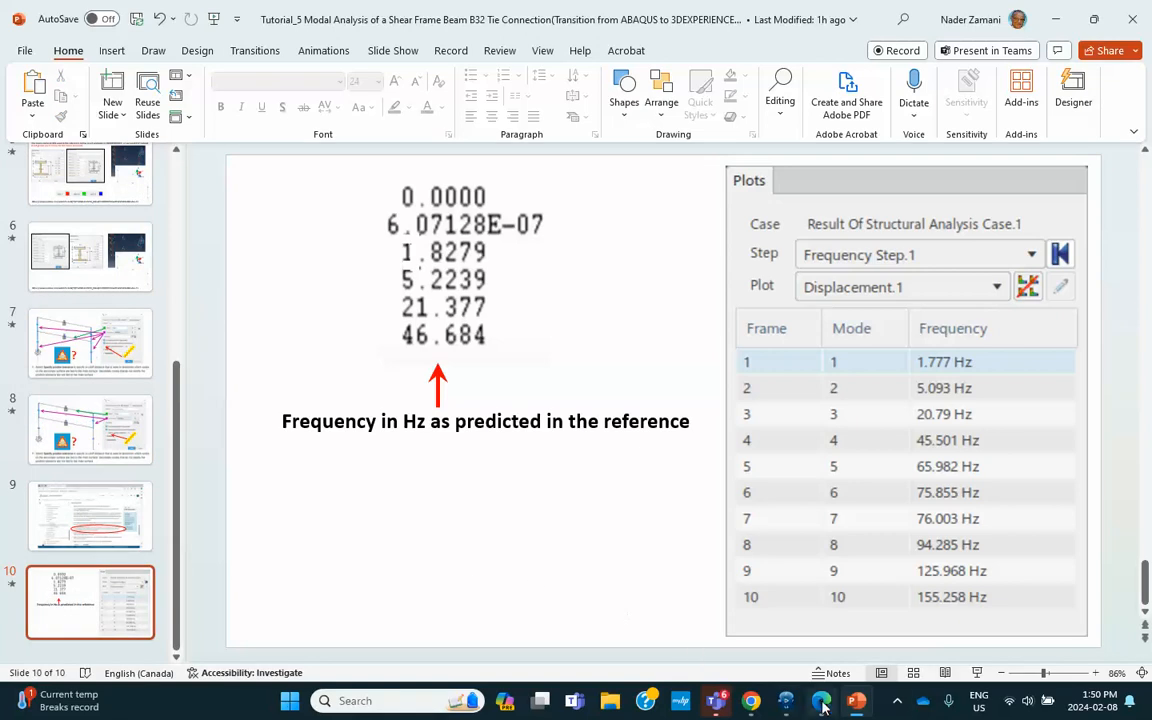